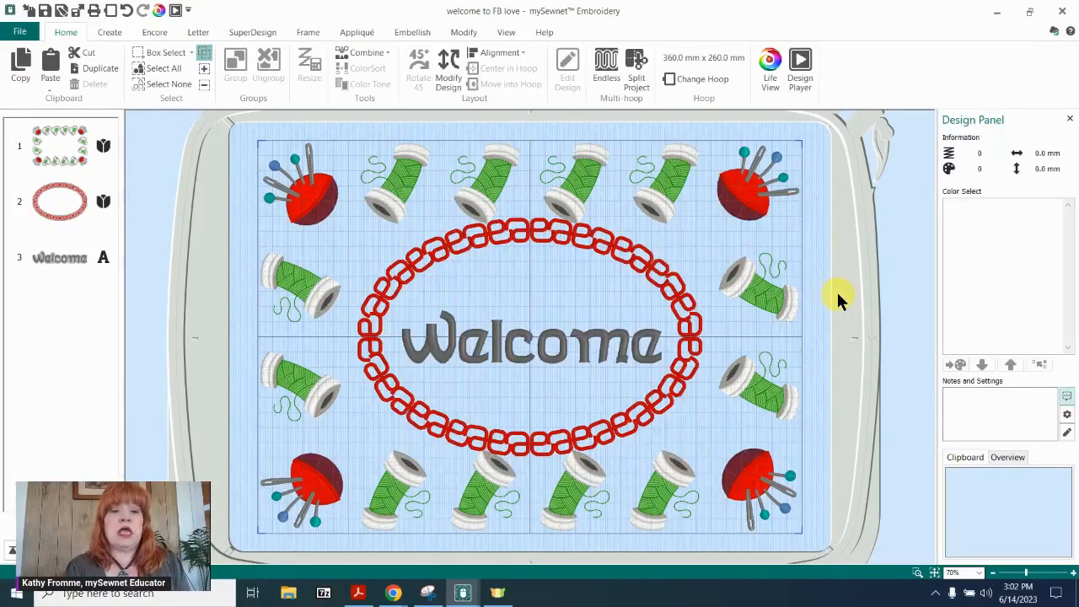
Switch to the untitled project with the tulip and sewing machine, and delete the tulip design.
left_click(462, 595)
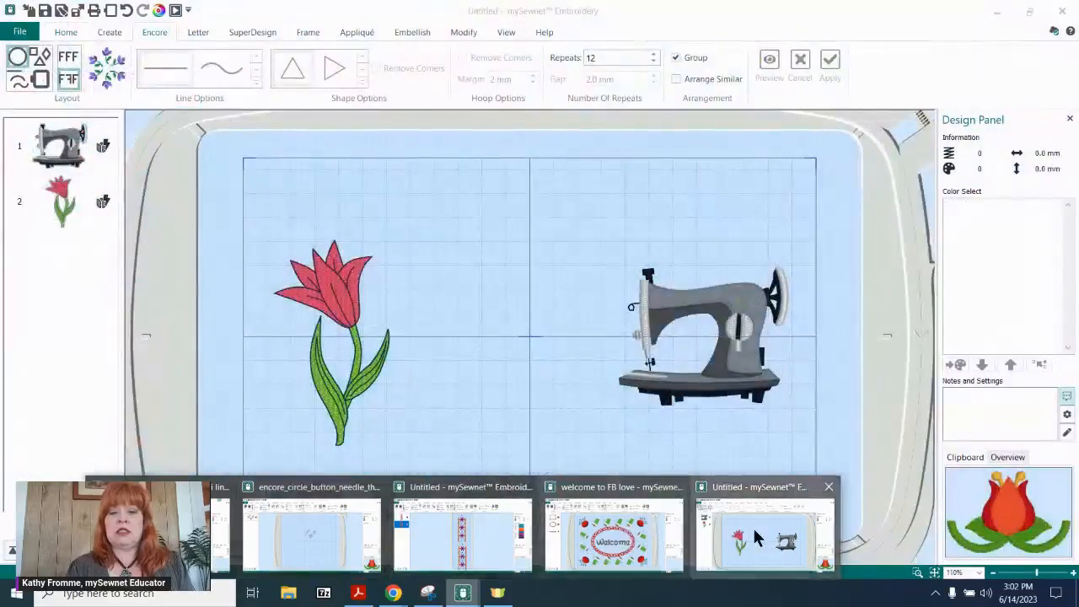
left_click(755, 538)
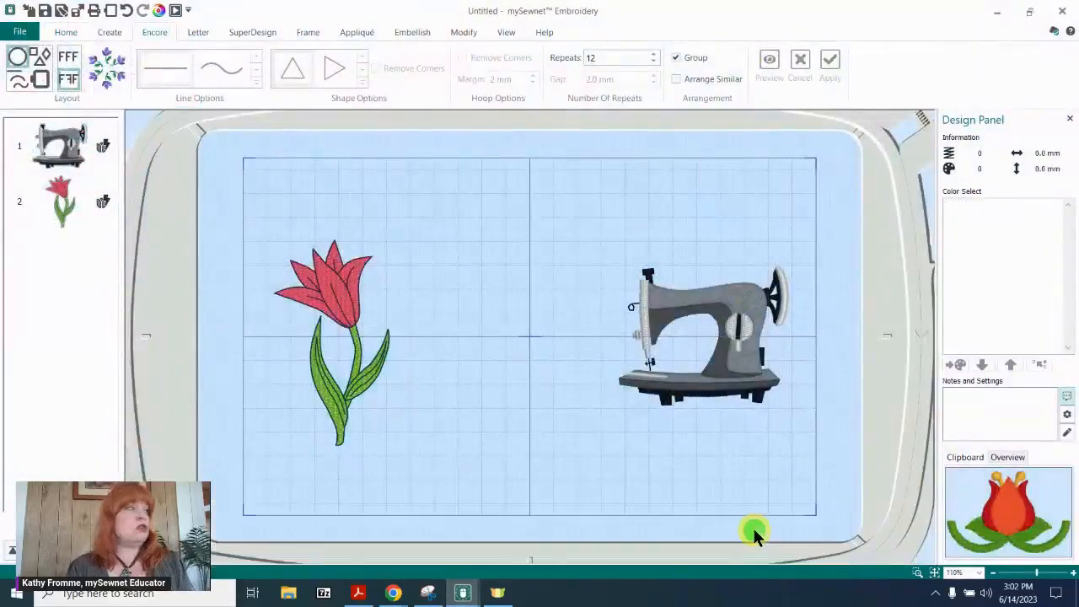
left_click(684, 352)
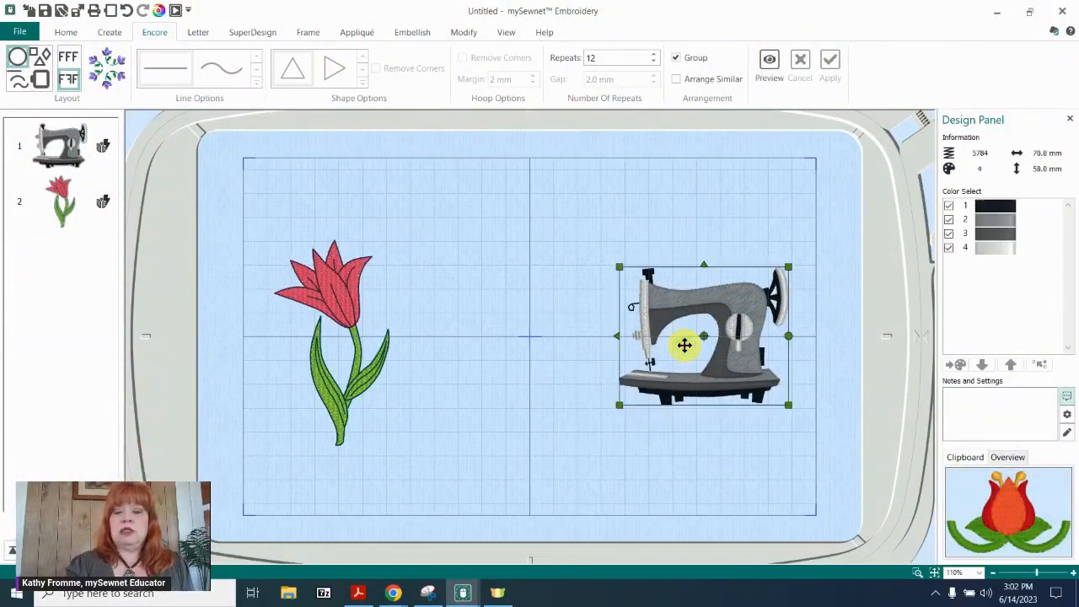
left_click(327, 286)
key("Delete")
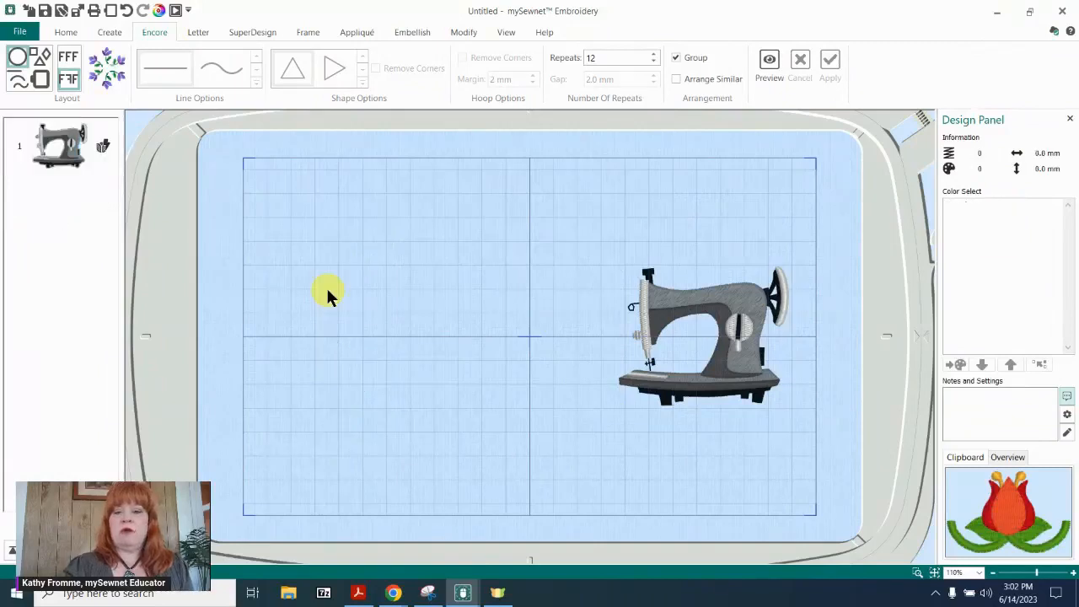
Start a new blank canvas project without saving the changes to the untitled one.
left_click(24, 34)
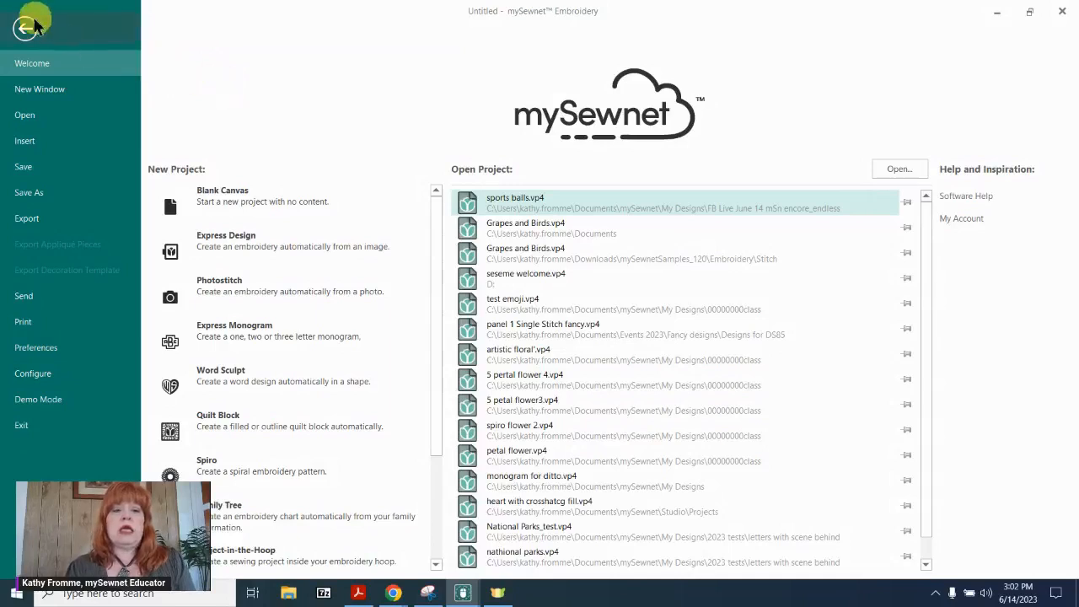
left_click(256, 208)
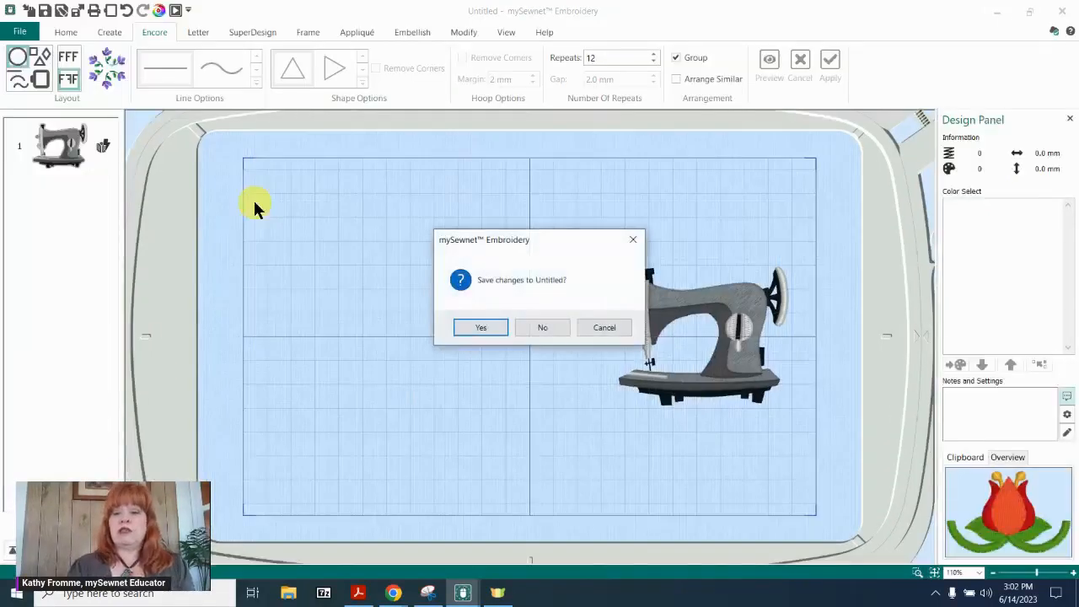
left_click(548, 328)
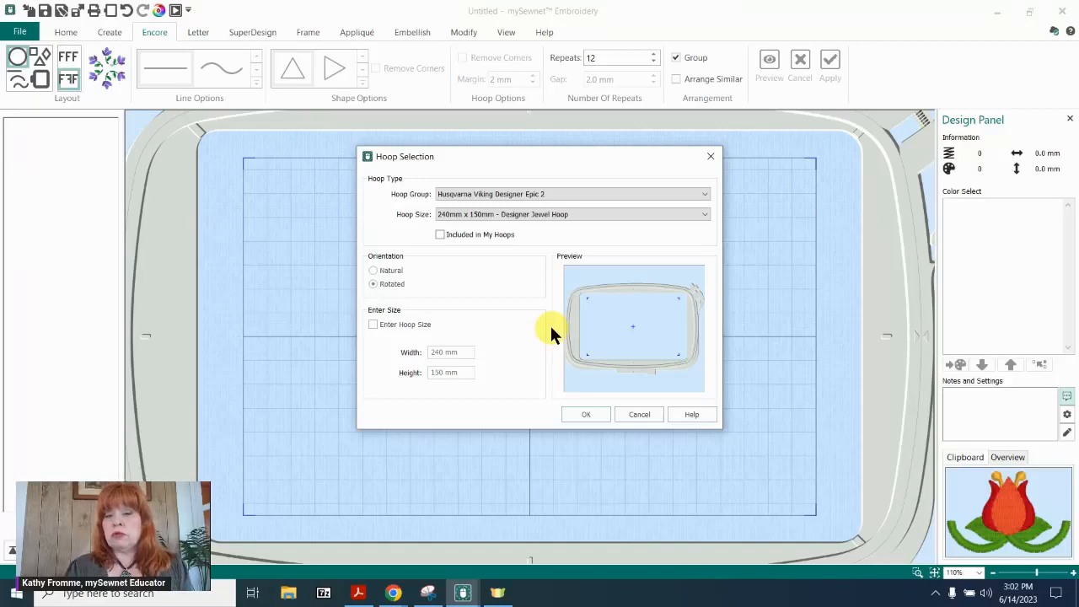
Set the hoop group to Husqvarna Viking Designer Epic 2 and the hoop size to 240mm x 150mm - Designer Jewel Hoop.
left_click(703, 197)
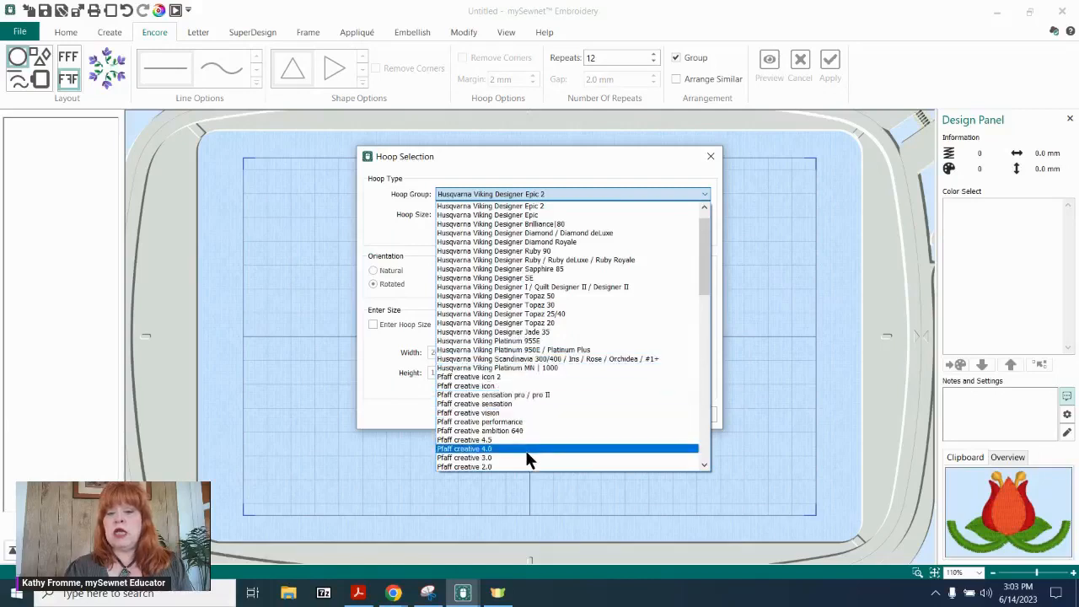
left_click(604, 206)
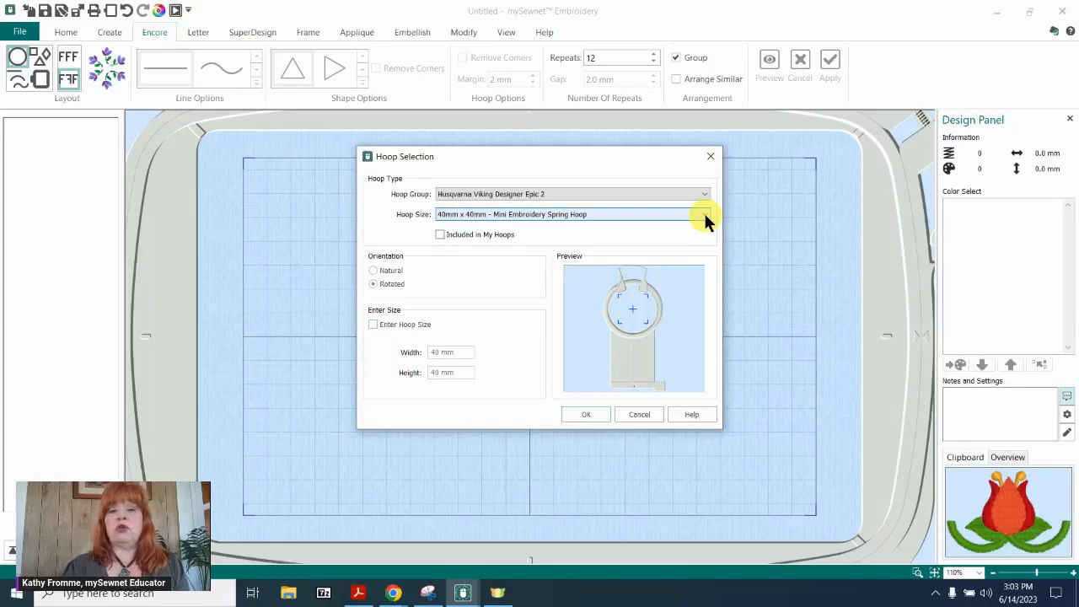
left_click(705, 217)
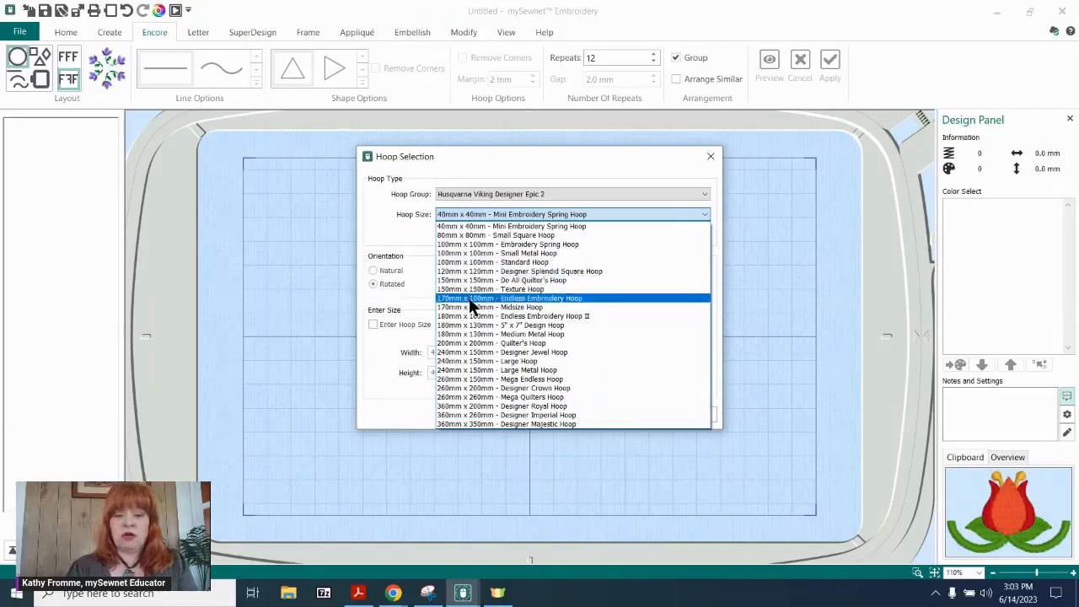
left_click(482, 352)
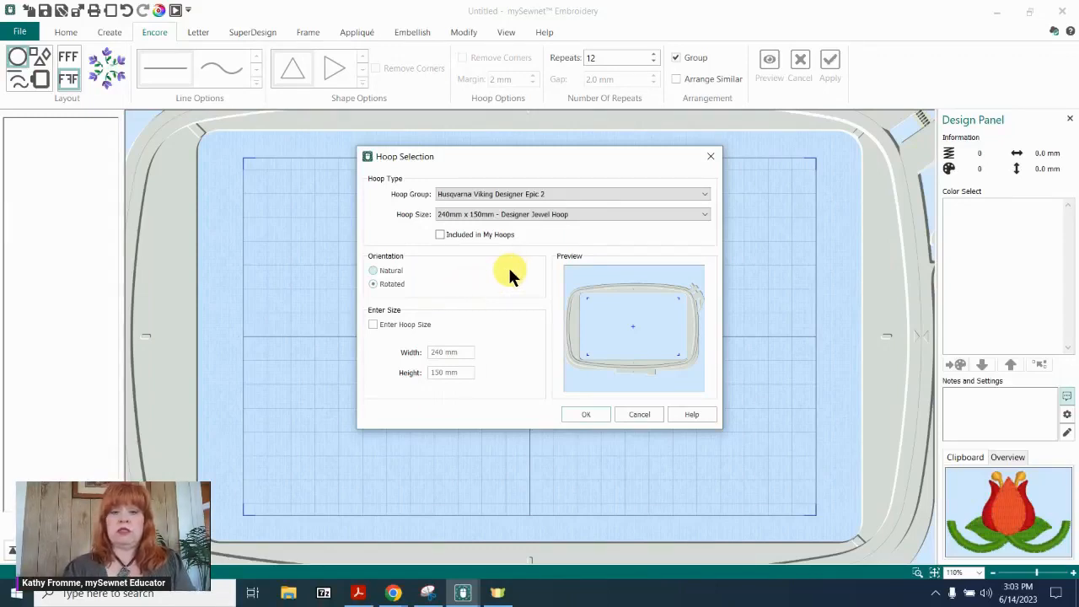
left_click(590, 415)
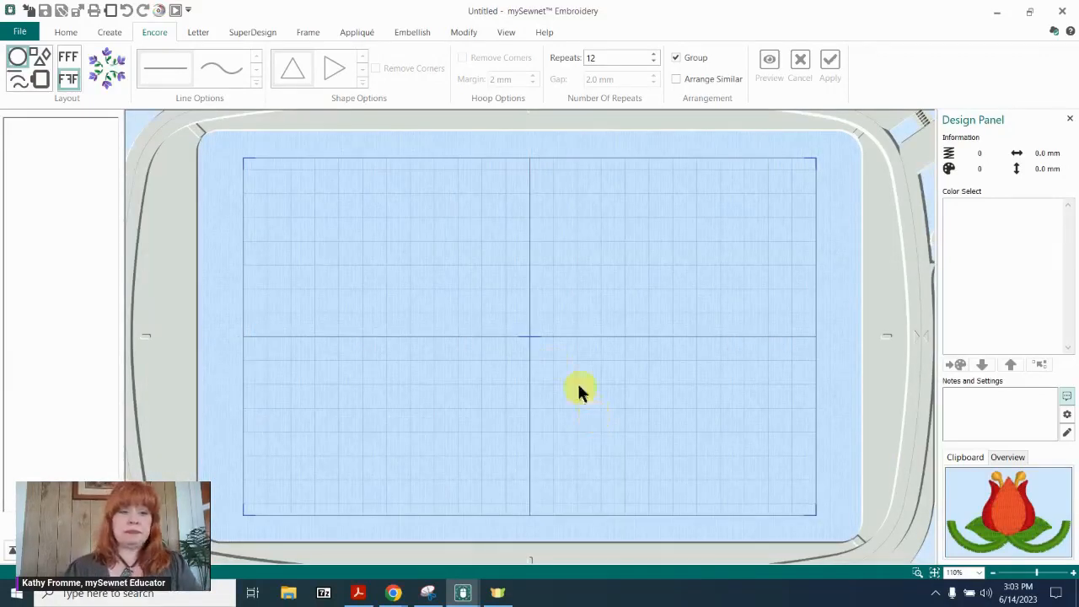
Browse the Encore SuperDesigns and look through the list of available SuperDesign categories.
left_click(258, 34)
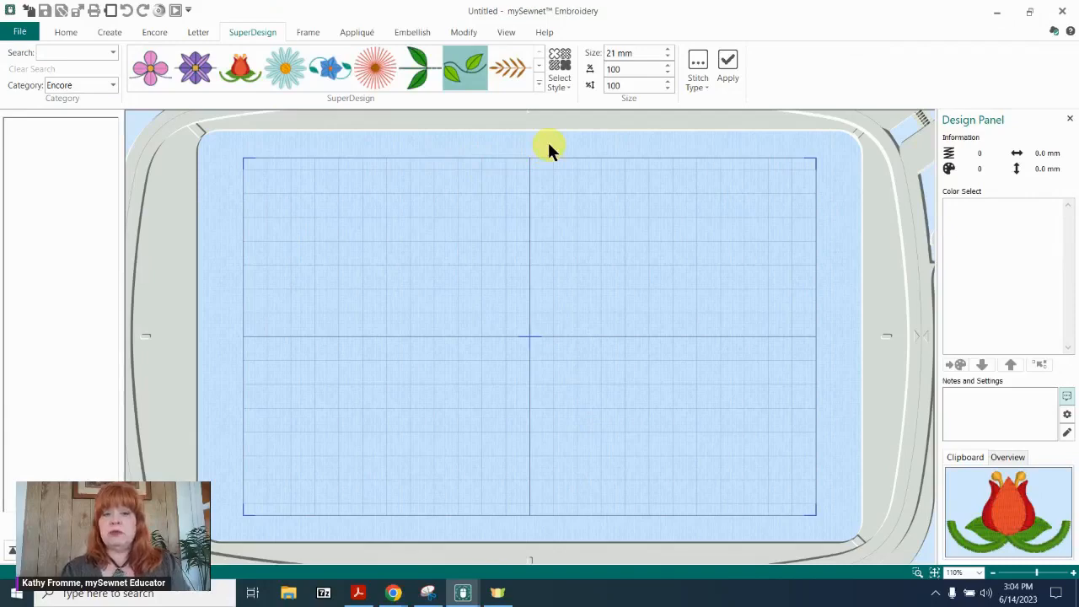
left_click(538, 78)
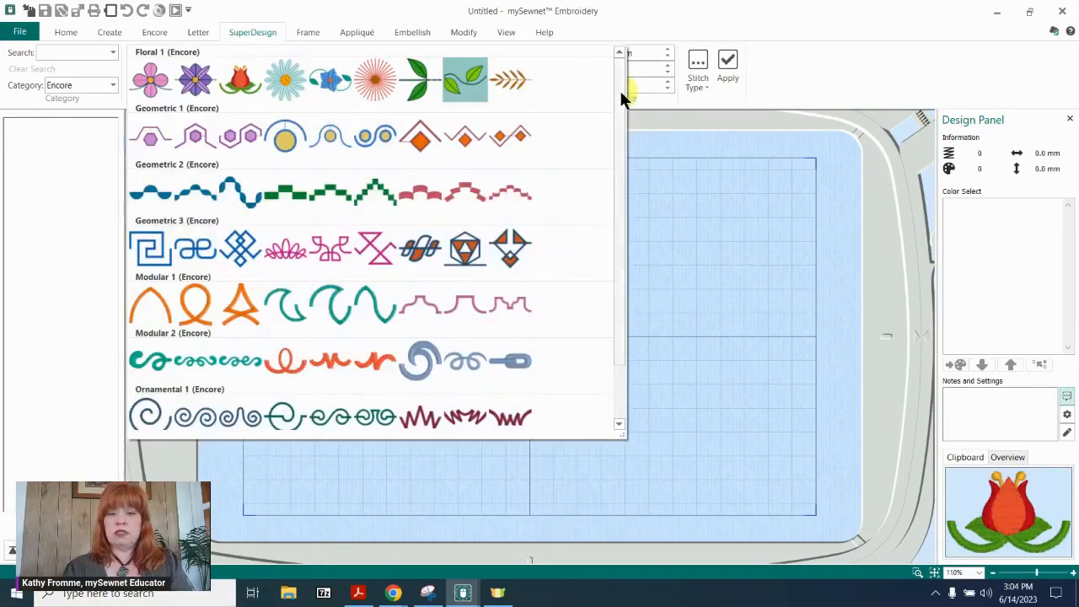
left_click_drag(620, 91, 607, 29)
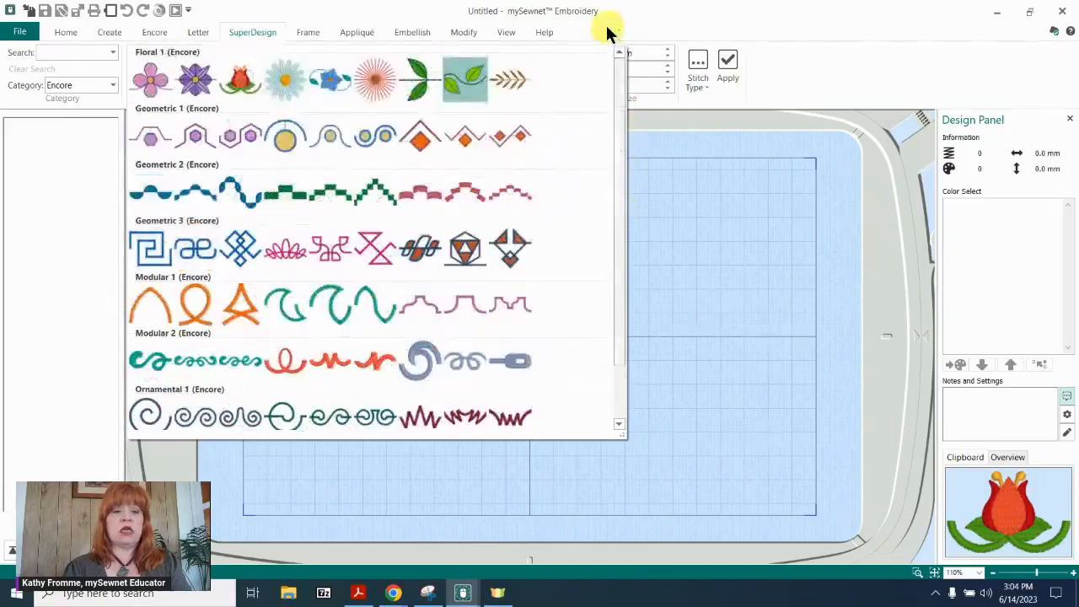
left_click(112, 85)
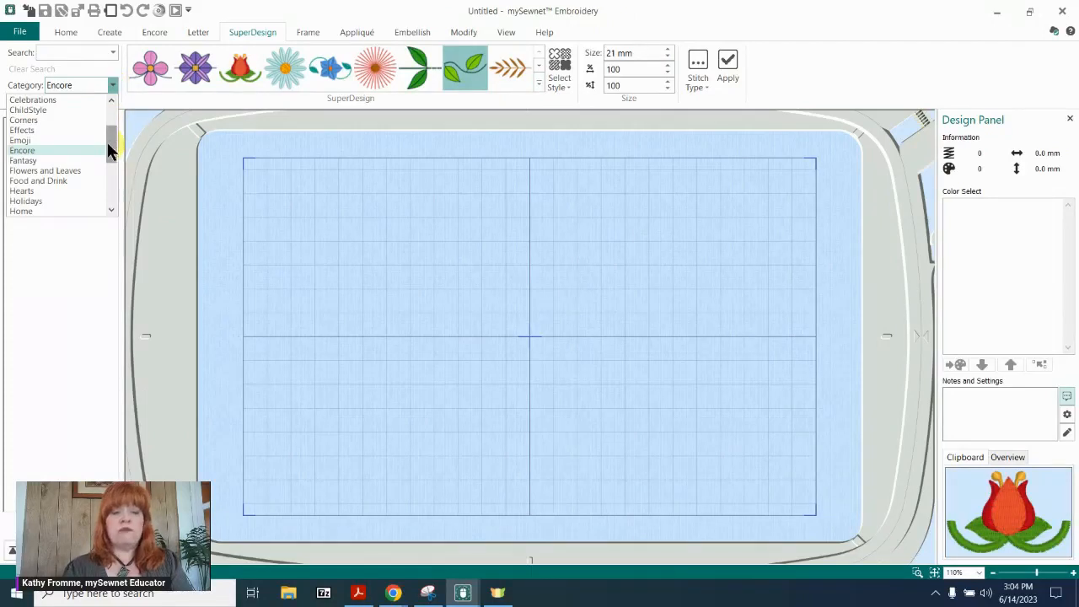
left_click_drag(107, 144, 111, 169)
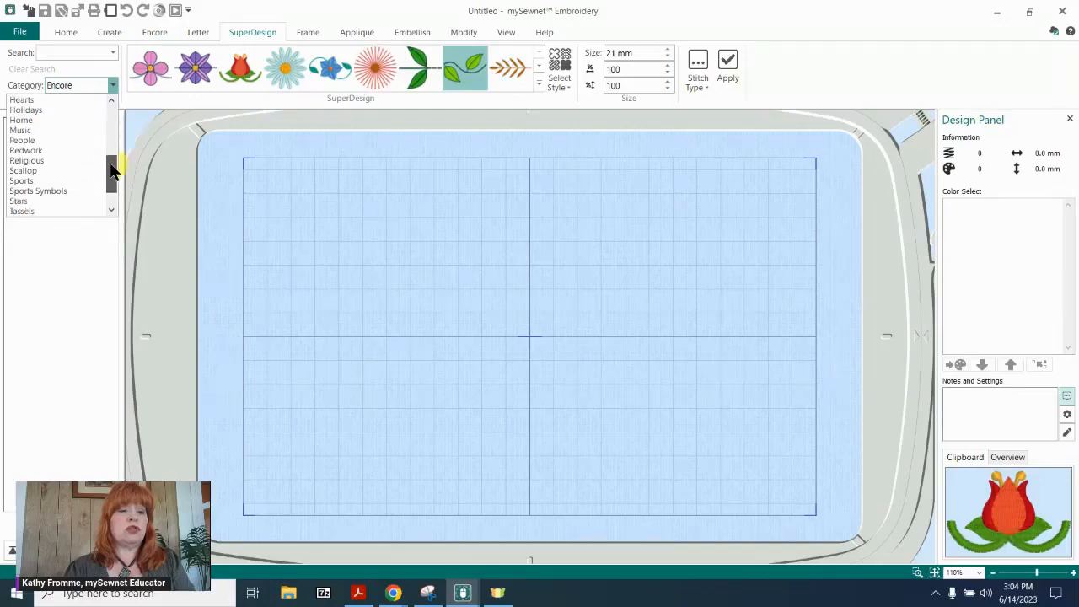
Search the SuperDesigns for "sewing".
left_click(94, 51)
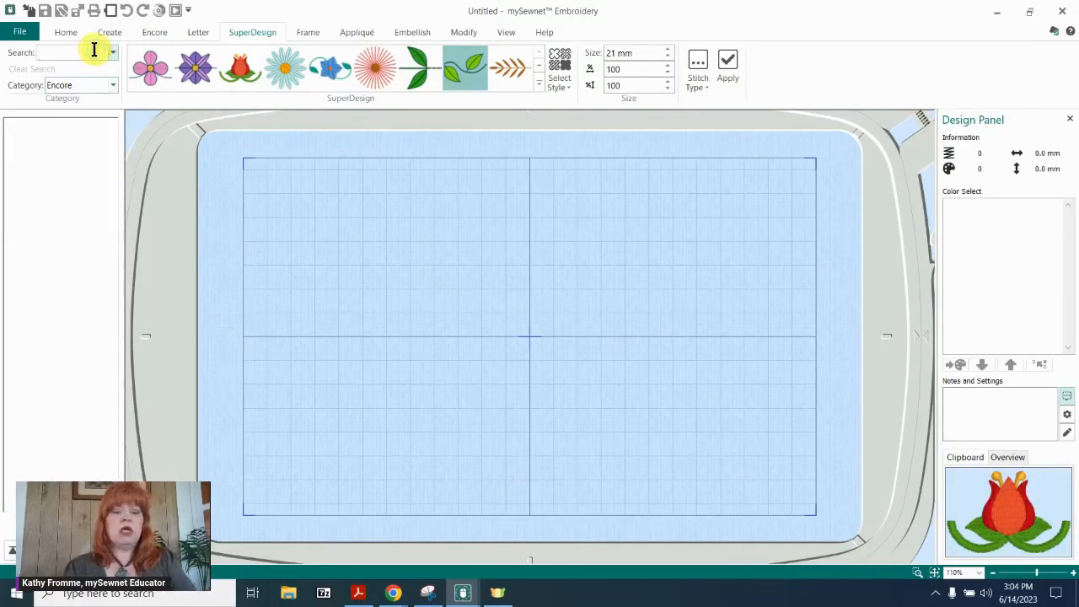
type("sewing")
key("Return")
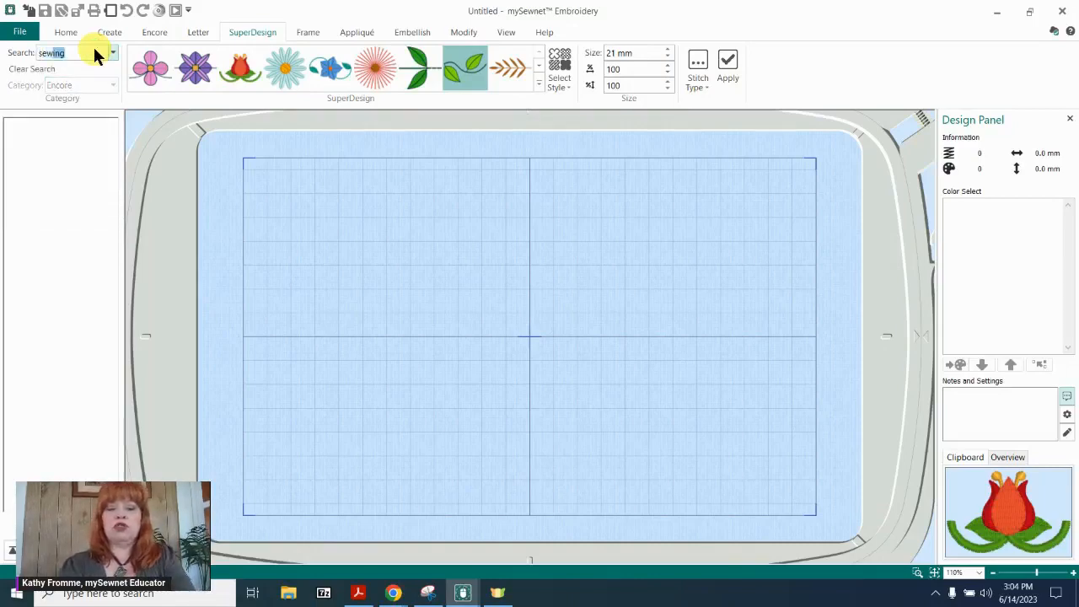
type("ing")
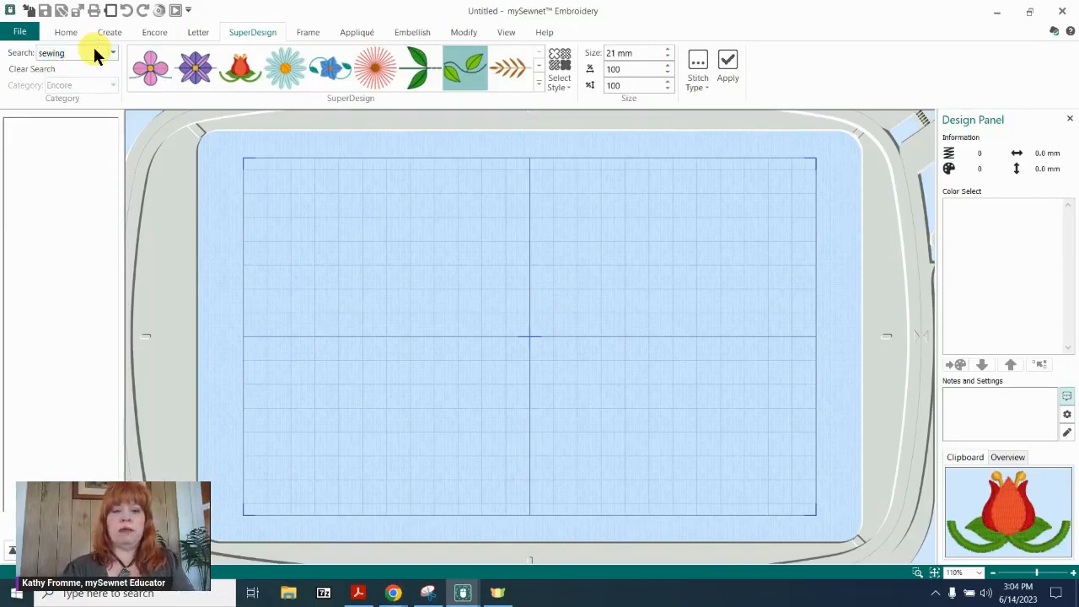
key("Return")
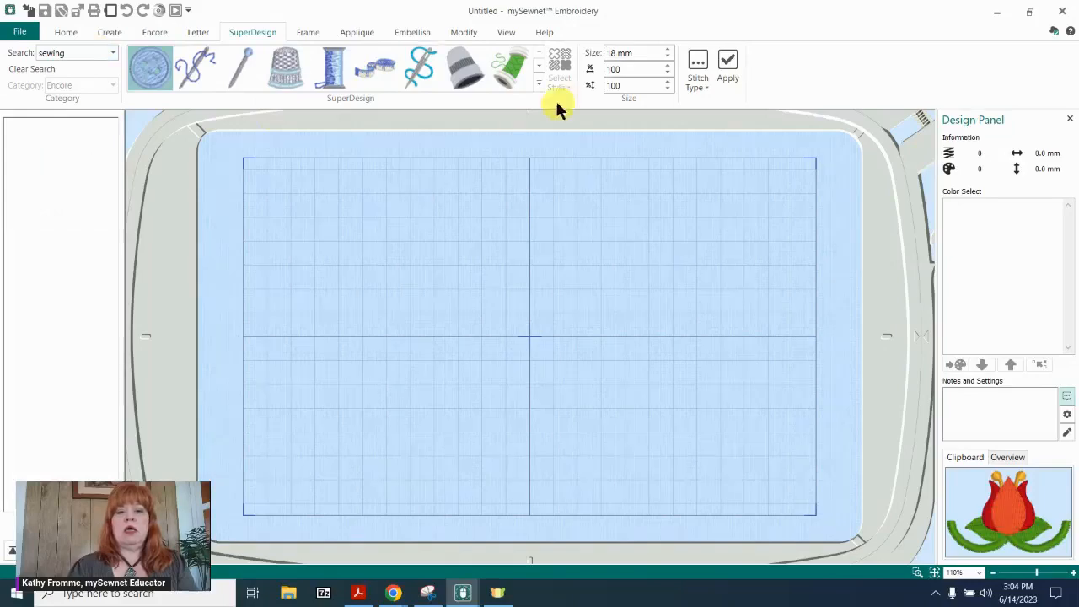
Insert the black vintage sewing machine SuperDesign into the hoop at 58 mm.
left_click(538, 79)
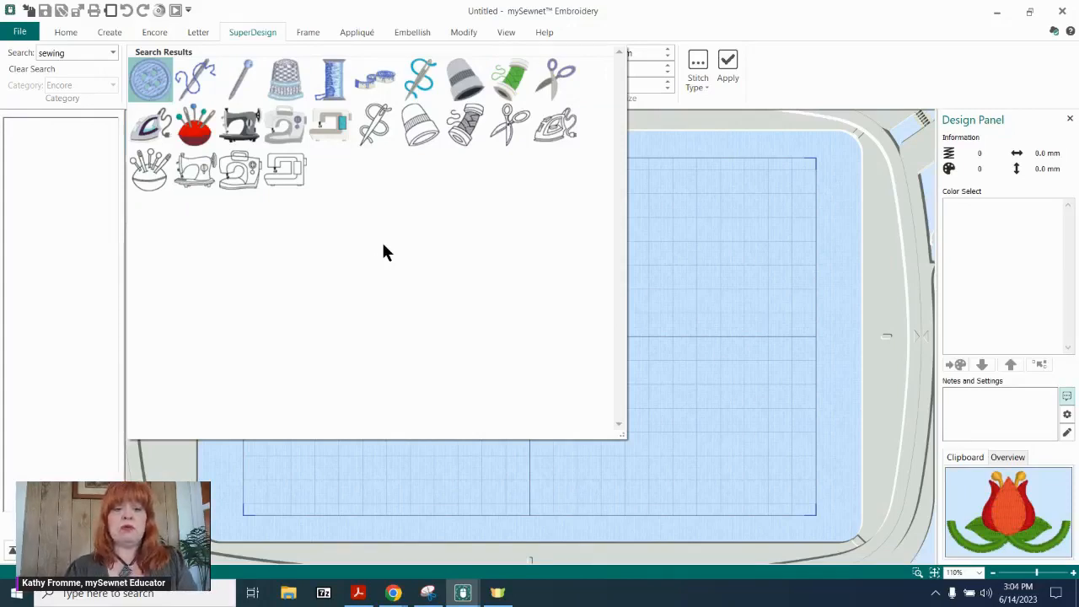
left_click(238, 123)
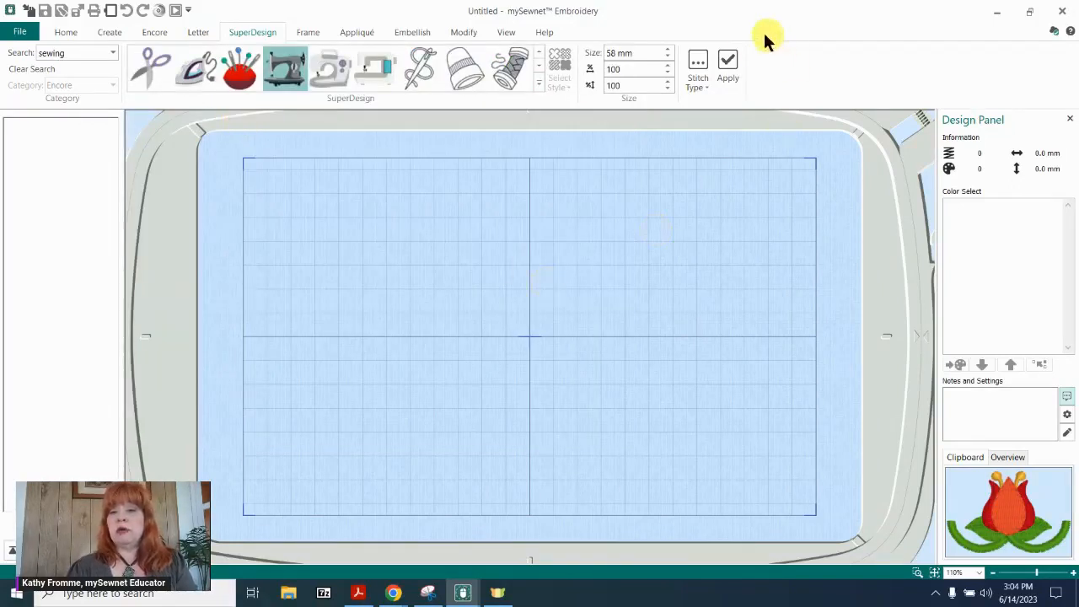
left_click(729, 64)
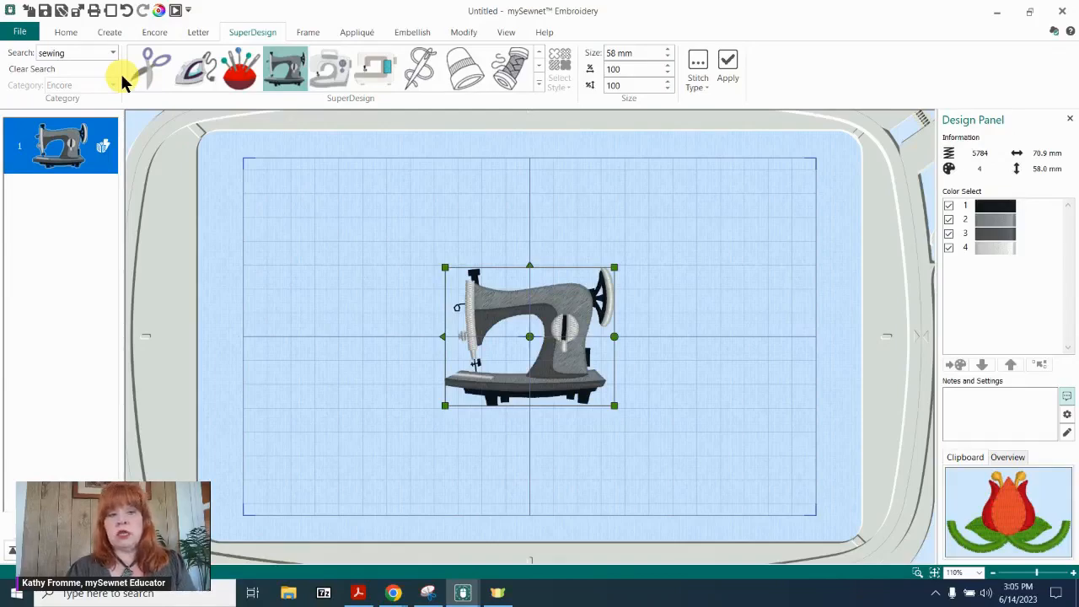
Open Endless Embroidery for the sewing machine design, then enlarge and reposition its dialog for a bigger preview.
left_click(66, 34)
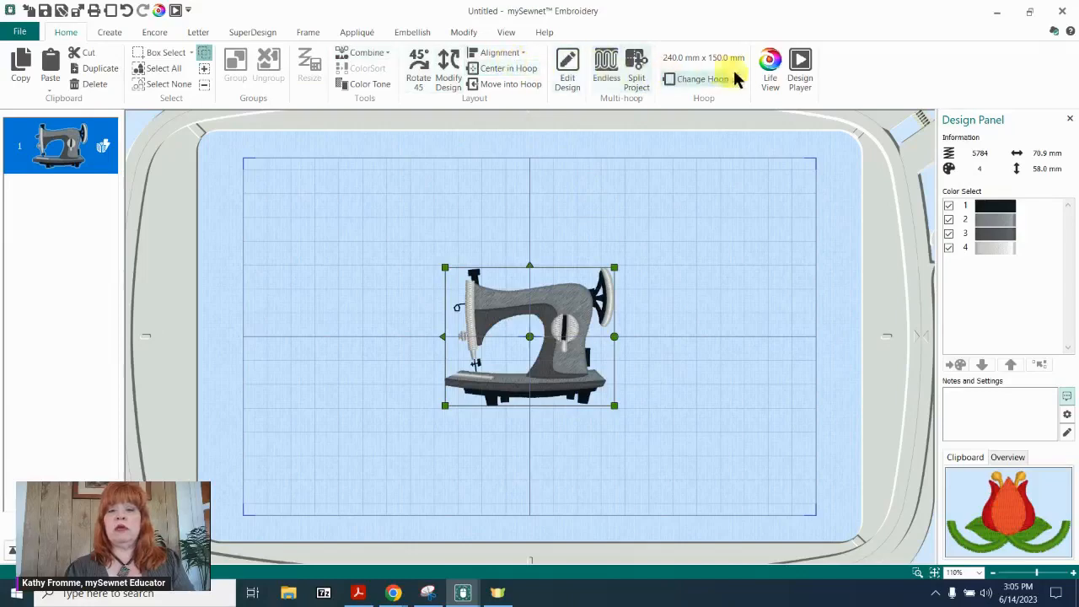
left_click(607, 65)
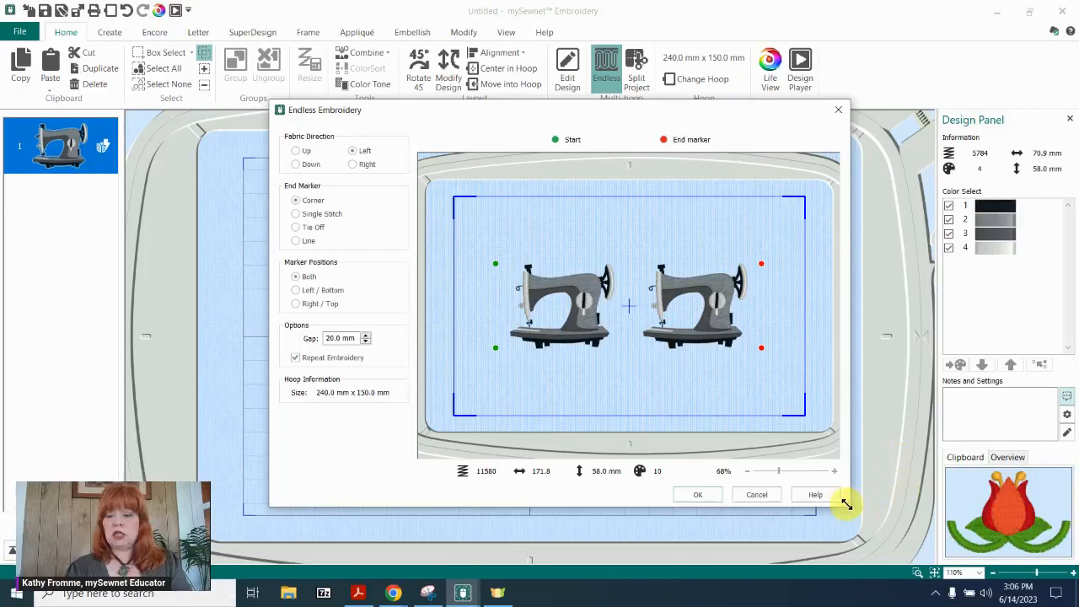
left_click_drag(847, 503, 919, 538)
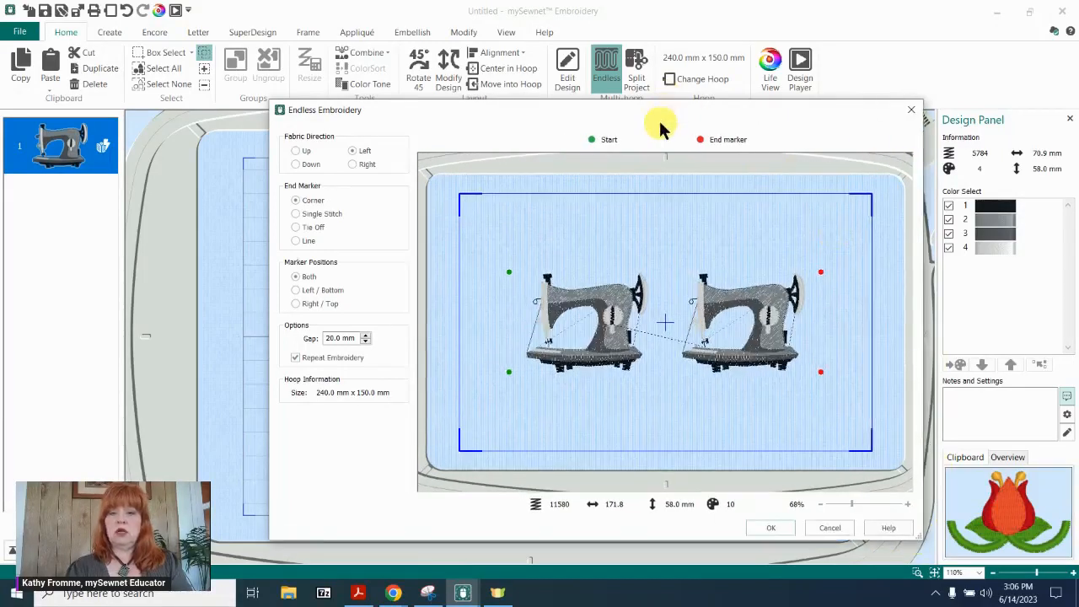
left_click_drag(660, 127, 554, 42)
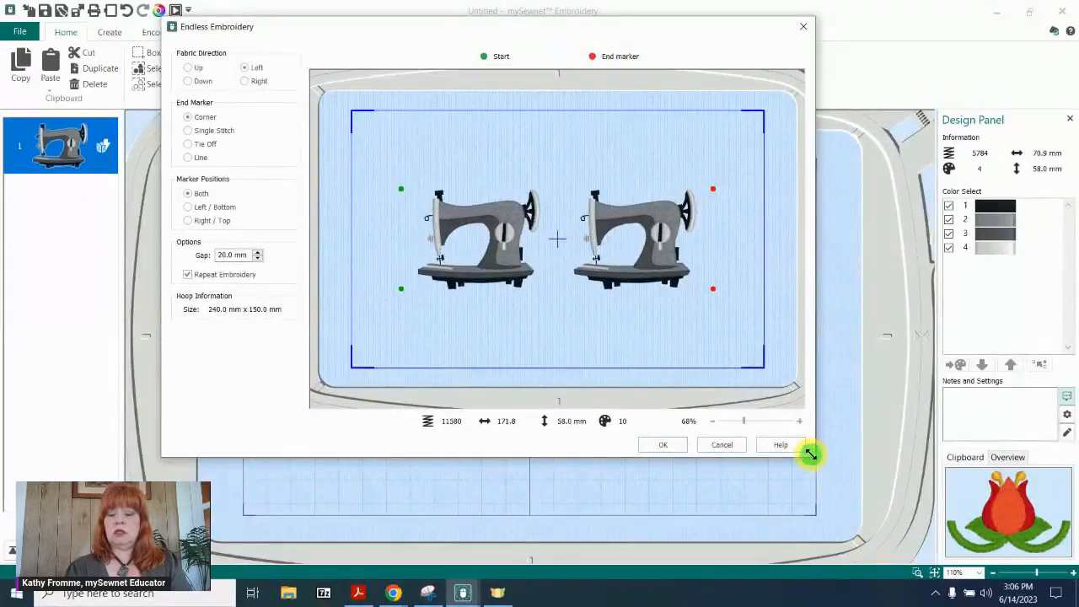
left_click_drag(810, 455, 896, 511)
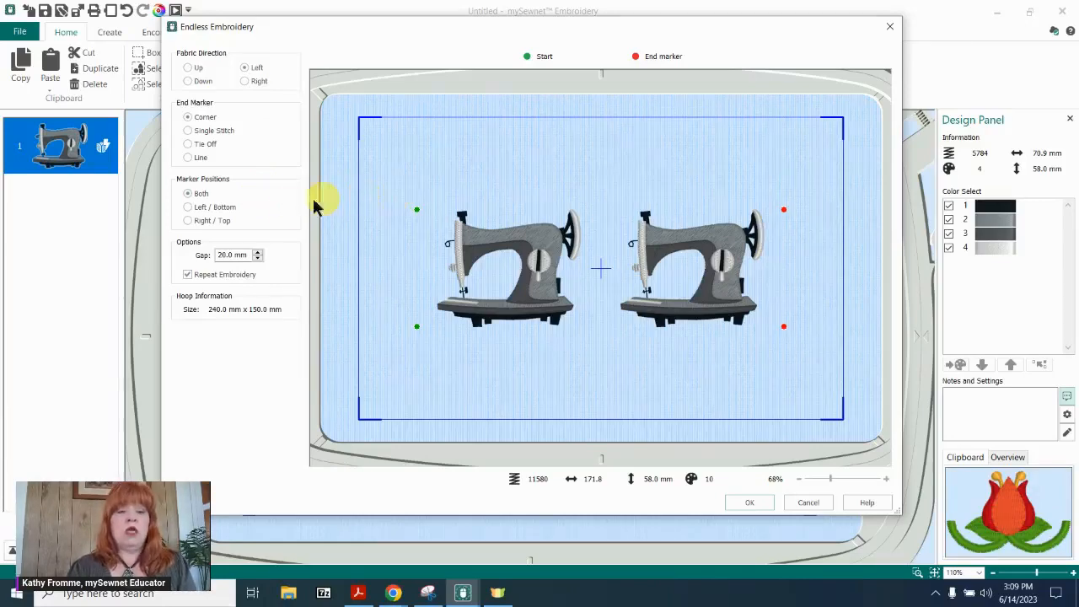
Preview the Left / Bottom and Right / Top marker positions and the design without Repeat Embroidery, restoring Both and the repeat.
left_click(189, 208)
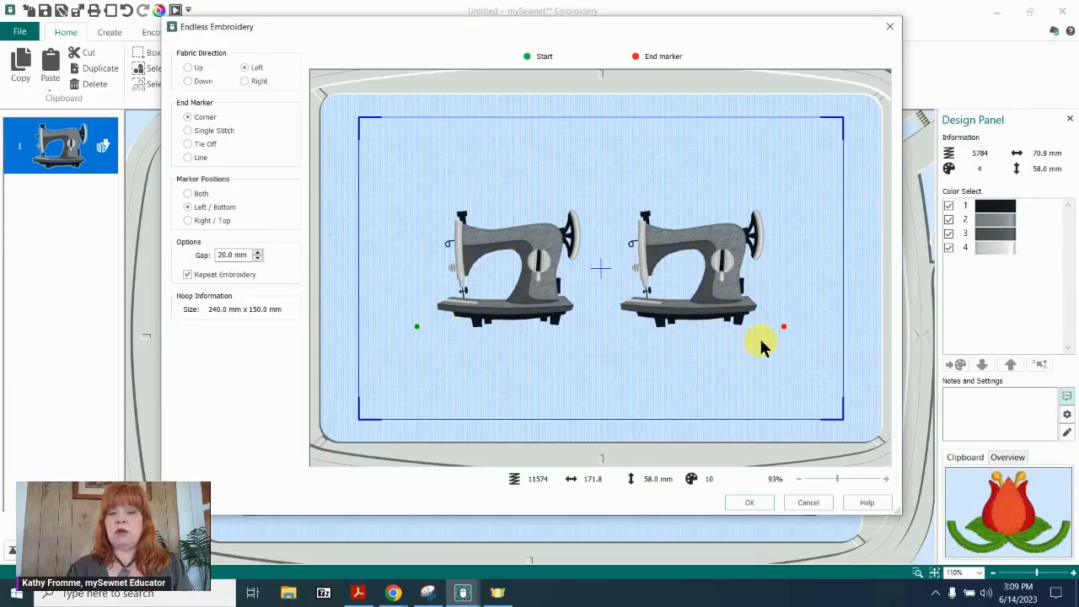
left_click(188, 222)
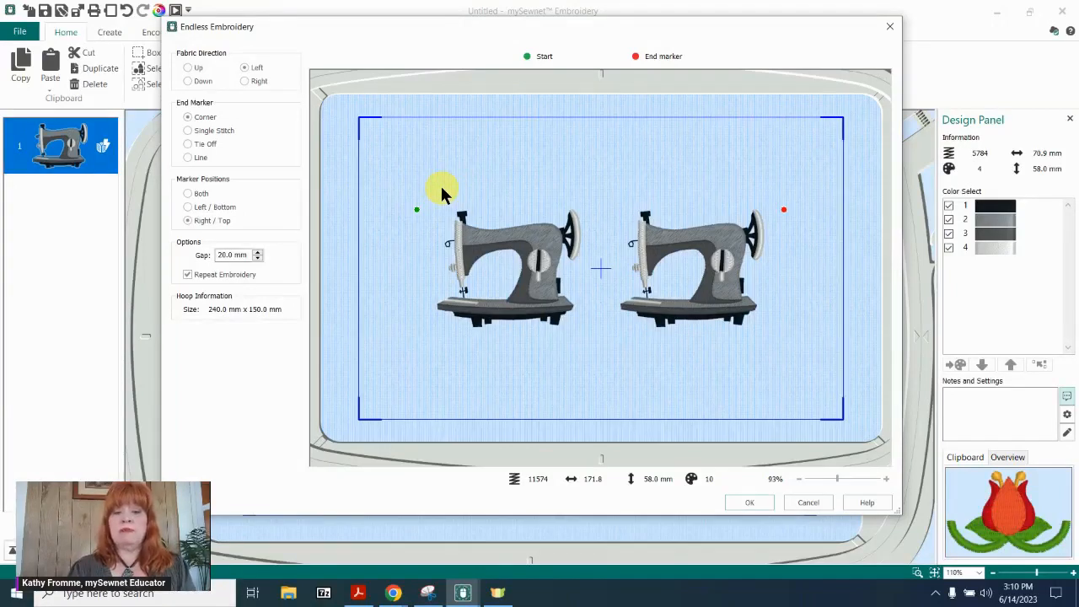
left_click(186, 194)
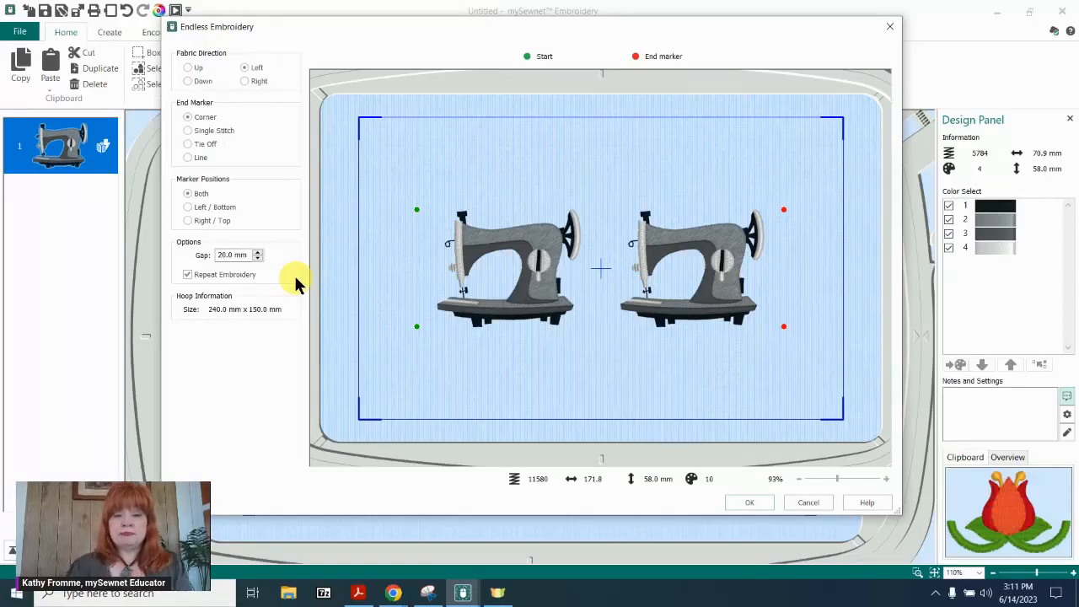
left_click(187, 275)
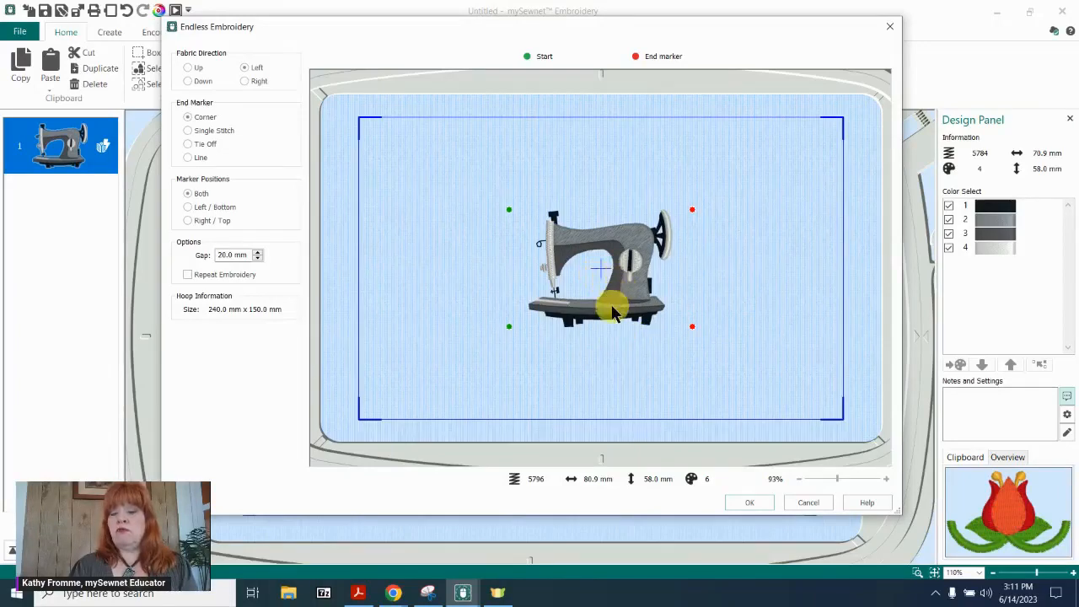
left_click(187, 276)
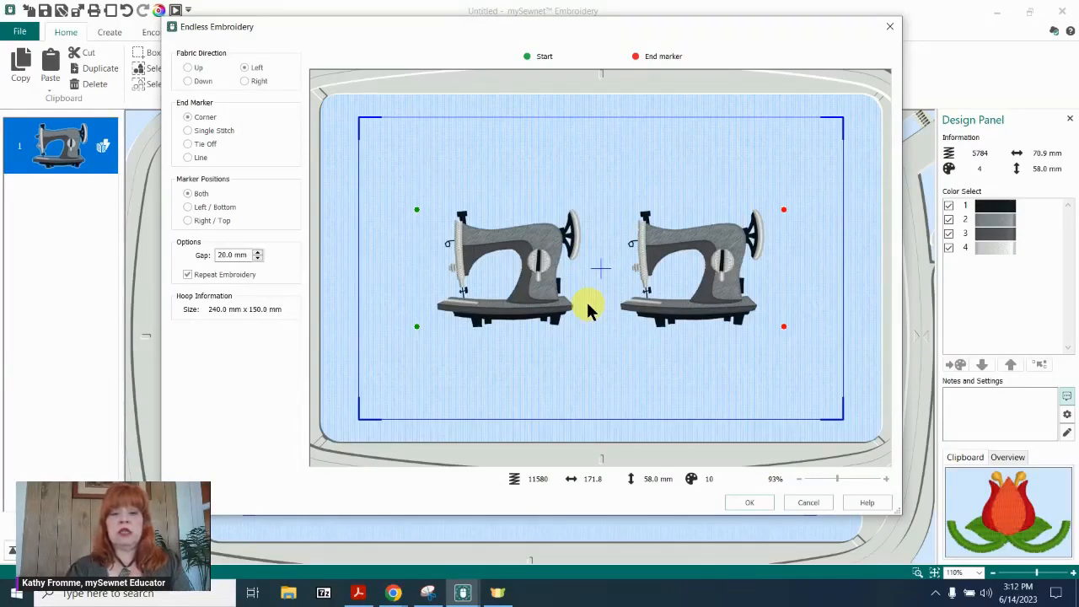
Preview the sewing machine repeat with a 0 mm gap and settle on a gap of 10 mm.
left_click(241, 256)
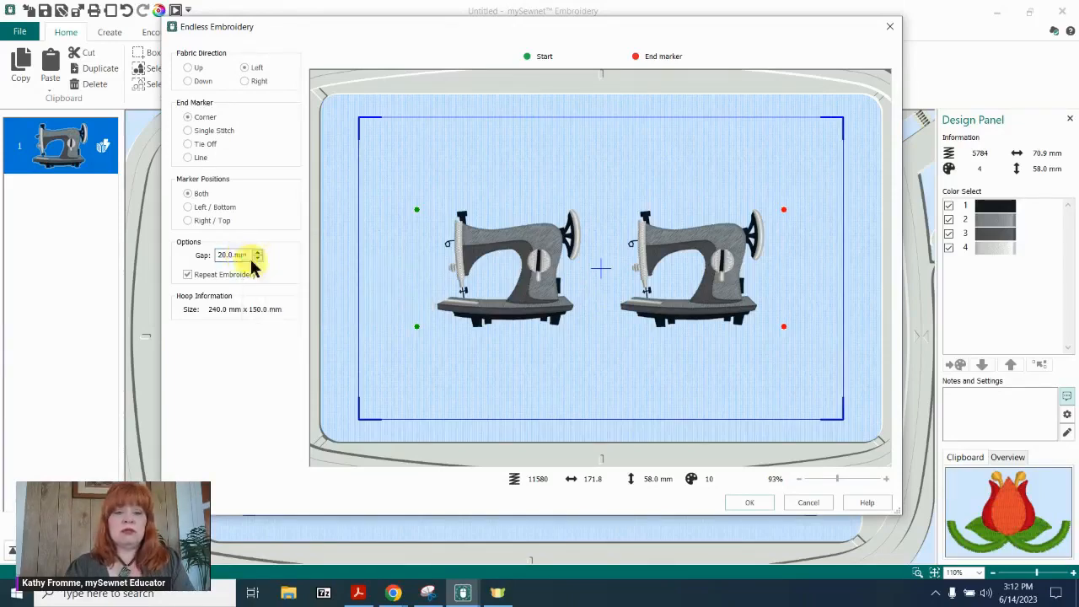
left_click(227, 256)
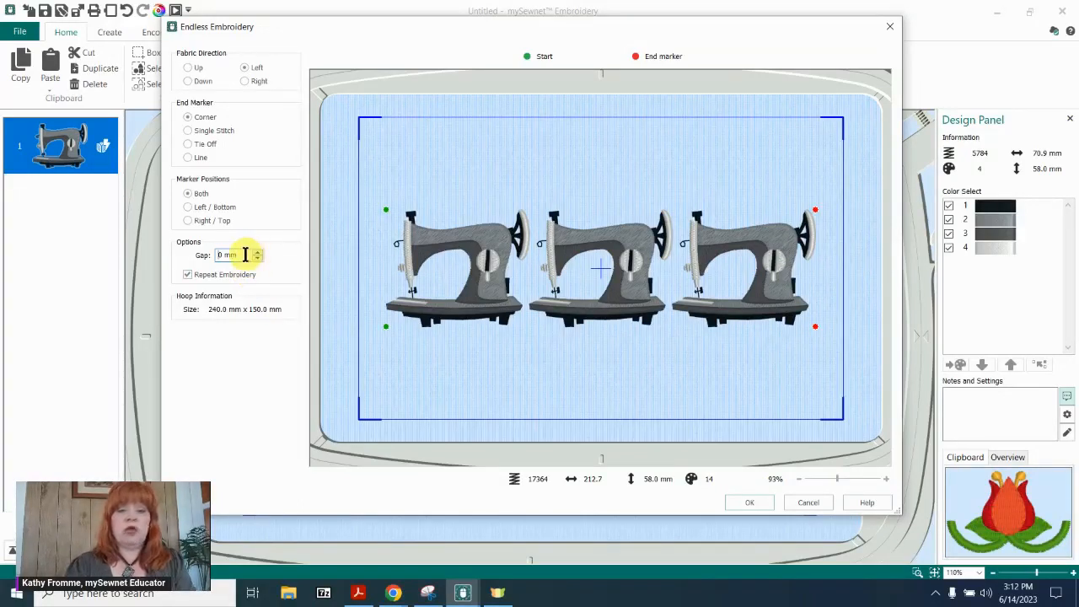
double_click(245, 255)
type("10")
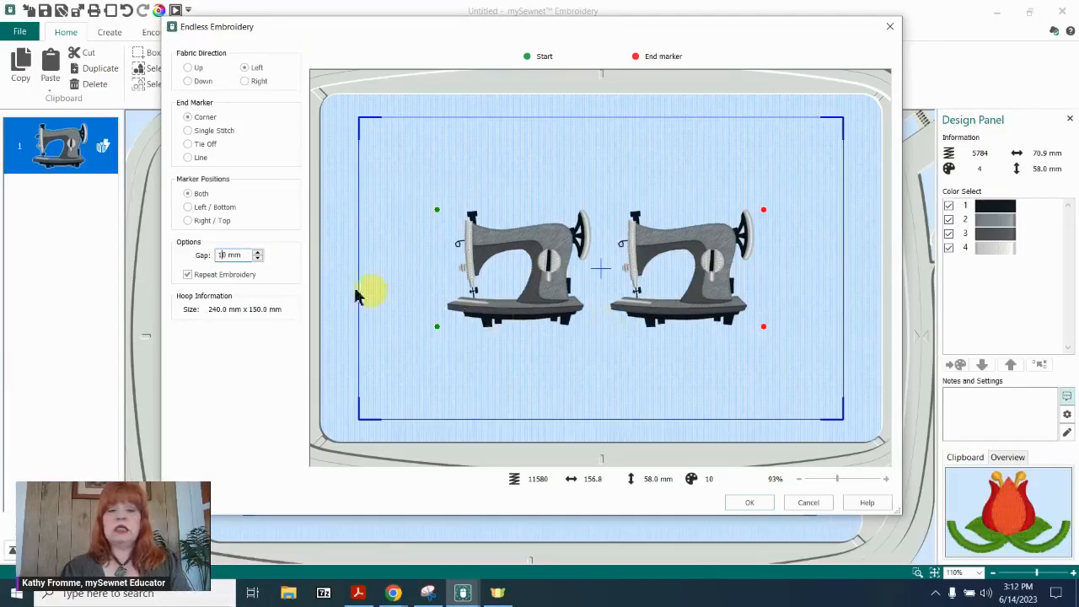
mouse_move(228, 257)
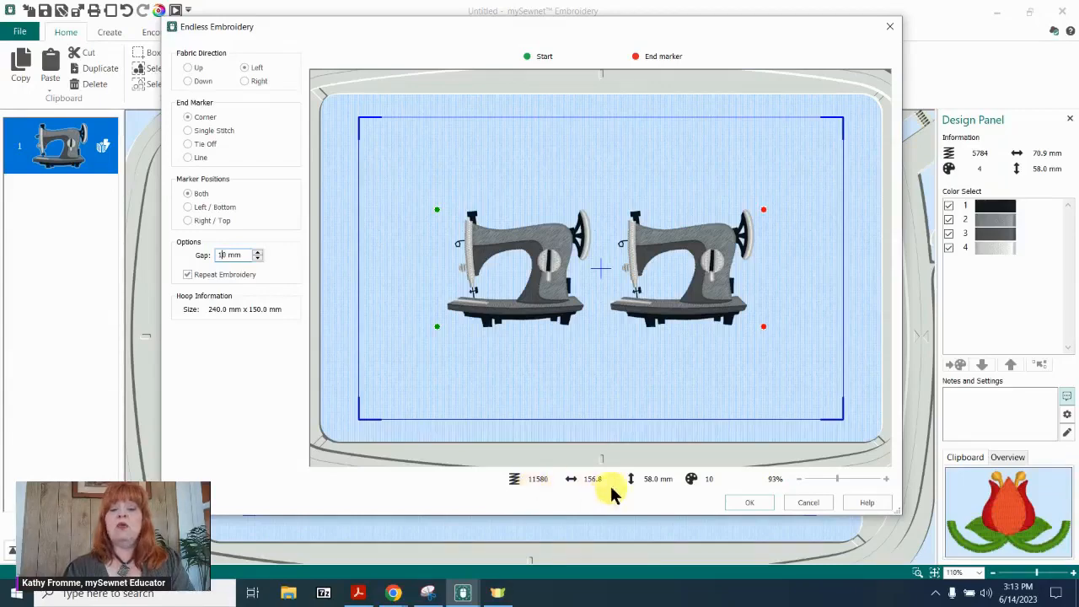
Accept the endless embroidery of the two sewing machines and center the resulting group in the hoop.
mouse_move(590, 488)
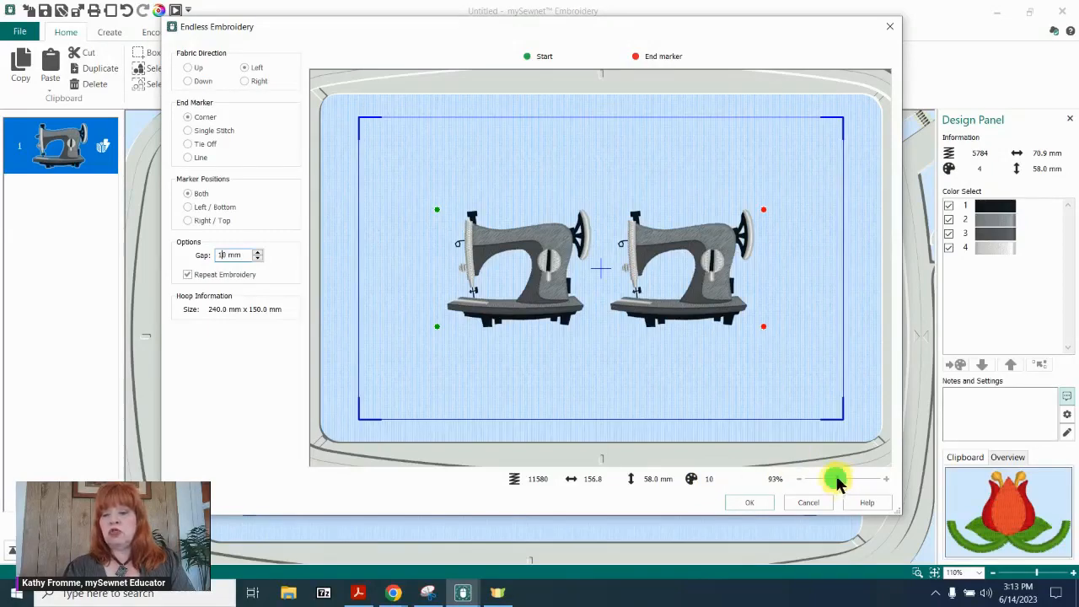
mouse_move(834, 479)
left_mouse_down()
mouse_move(854, 480)
mouse_move(820, 477)
left_mouse_up()
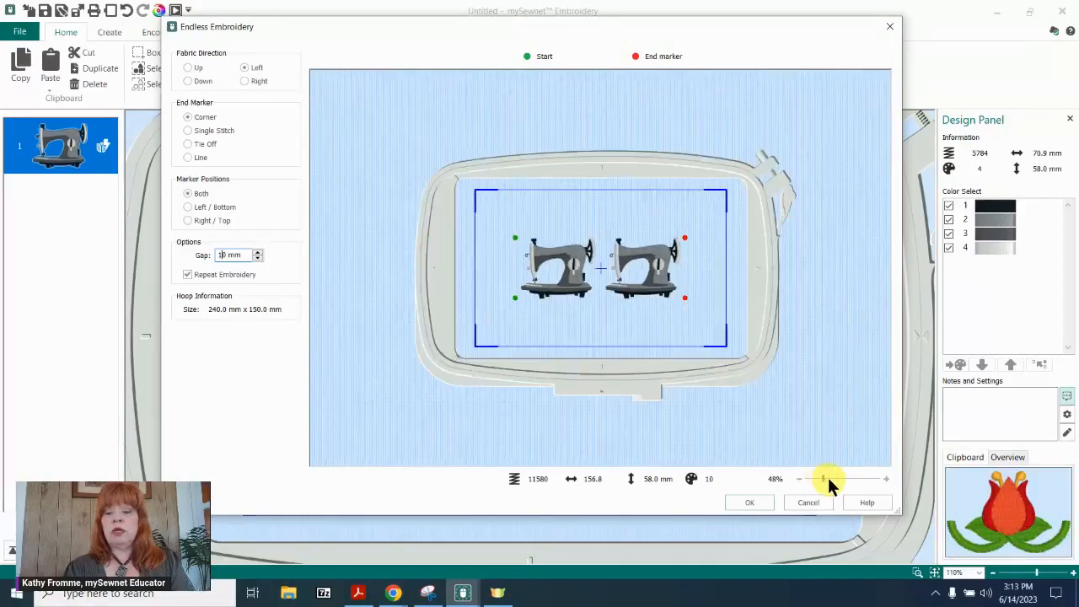
left_click(827, 477)
left_click(837, 479)
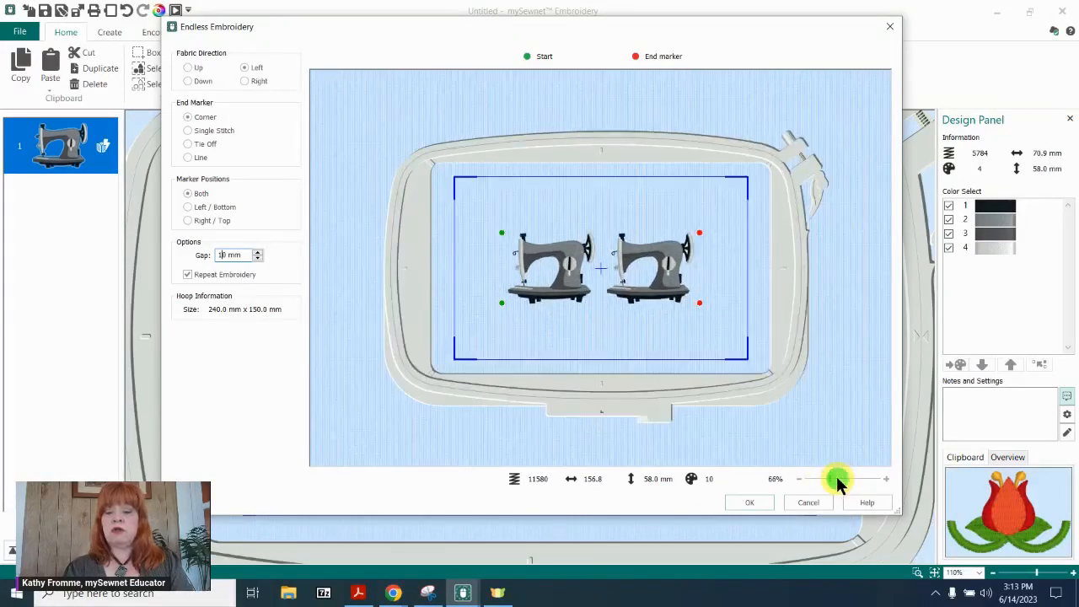
left_click(752, 501)
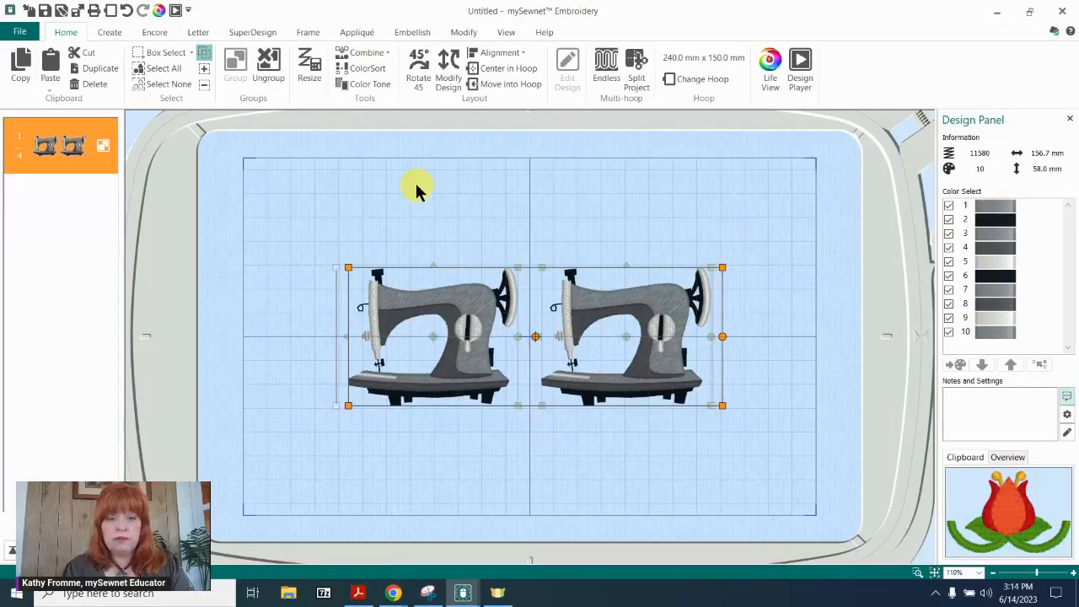
mouse_move(599, 342)
left_mouse_down()
mouse_move(532, 289)
mouse_move(628, 280)
mouse_move(605, 359)
mouse_move(592, 328)
left_mouse_up()
left_click(509, 73)
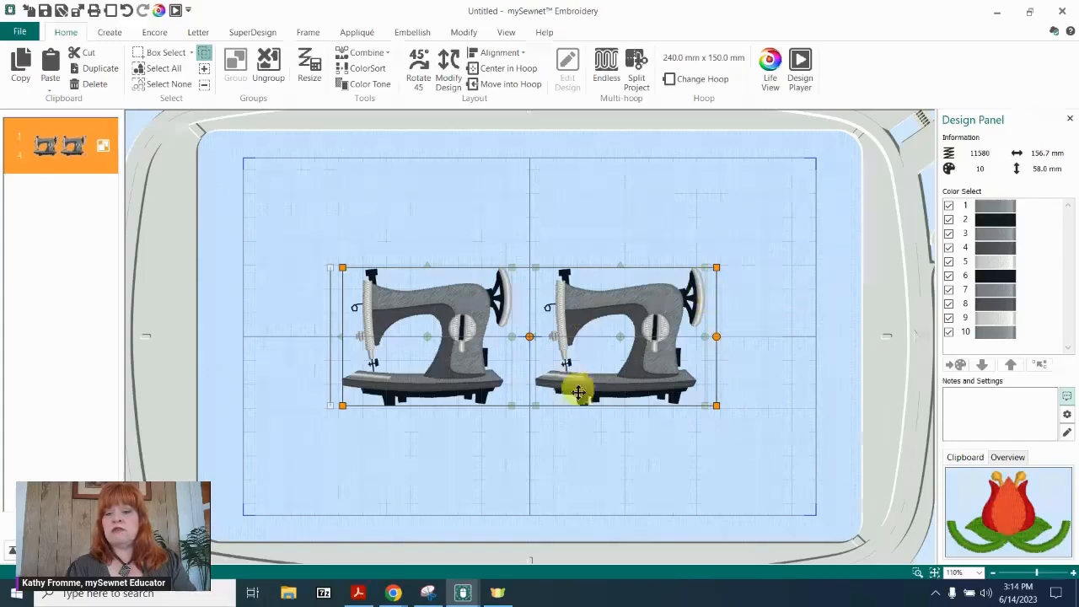
Ungroup the repeated sewing machine embroidery to inspect its separate parts, and group all of them again.
left_click(269, 66)
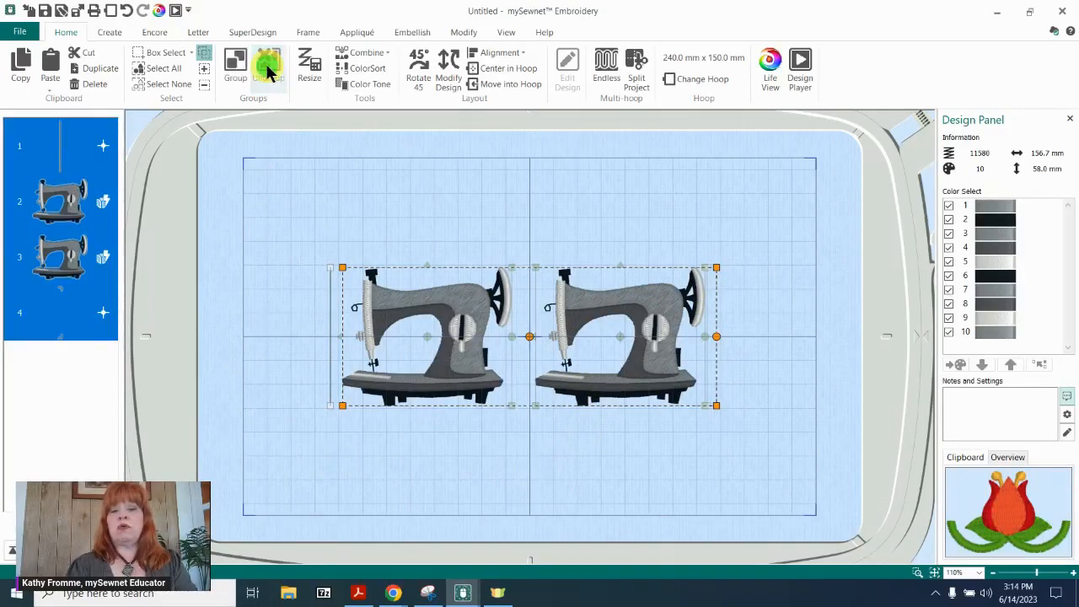
left_click(258, 284)
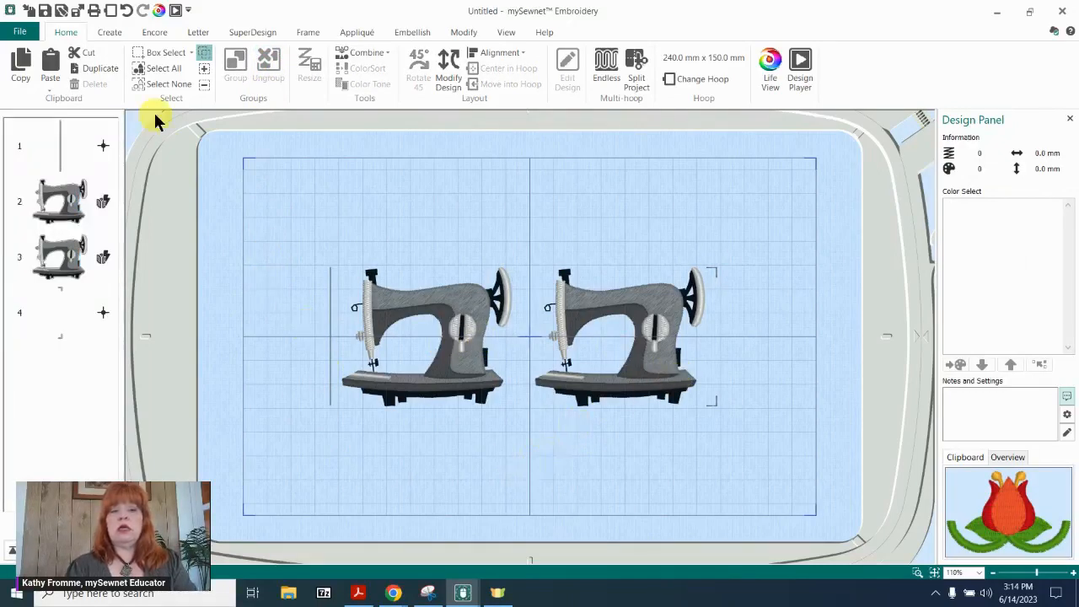
left_click(164, 69)
left_click(235, 66)
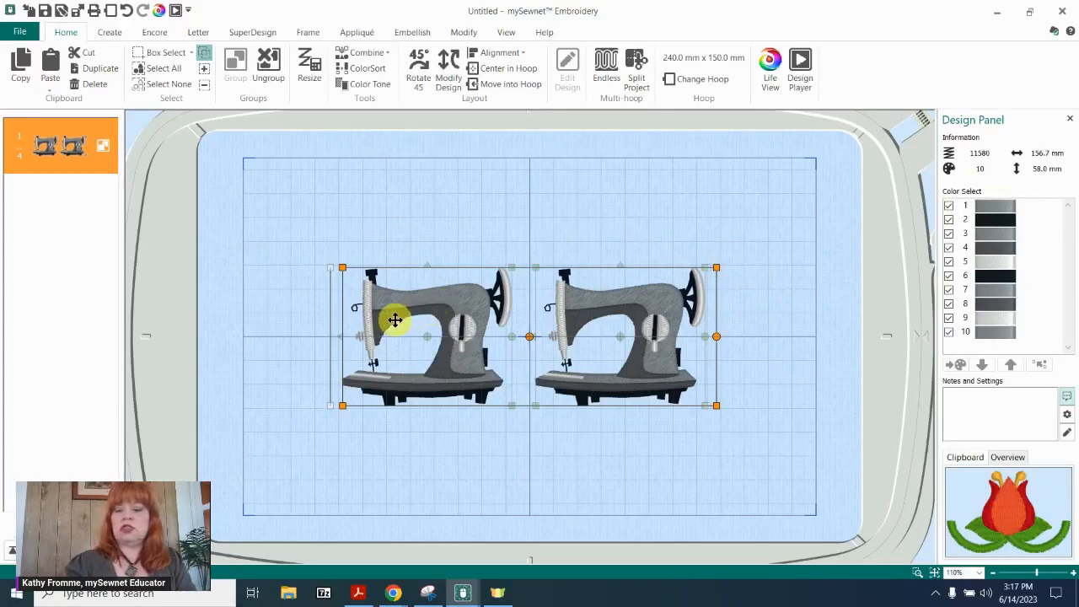
Delete the sewing machine group and reset the SuperDesign browser by clearing the search and choosing category All.
key("Delete")
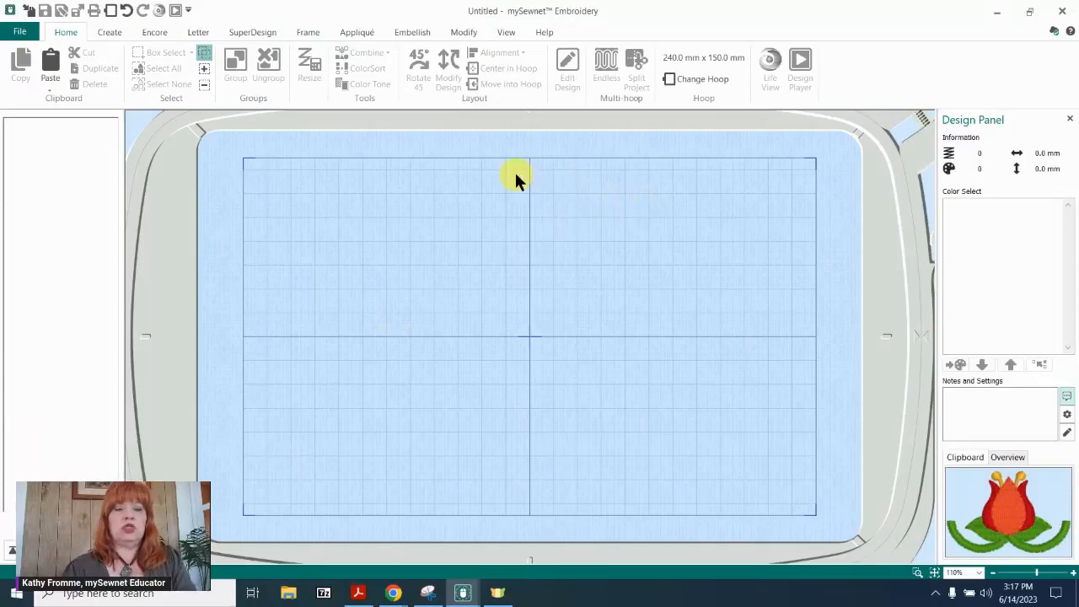
left_click(255, 34)
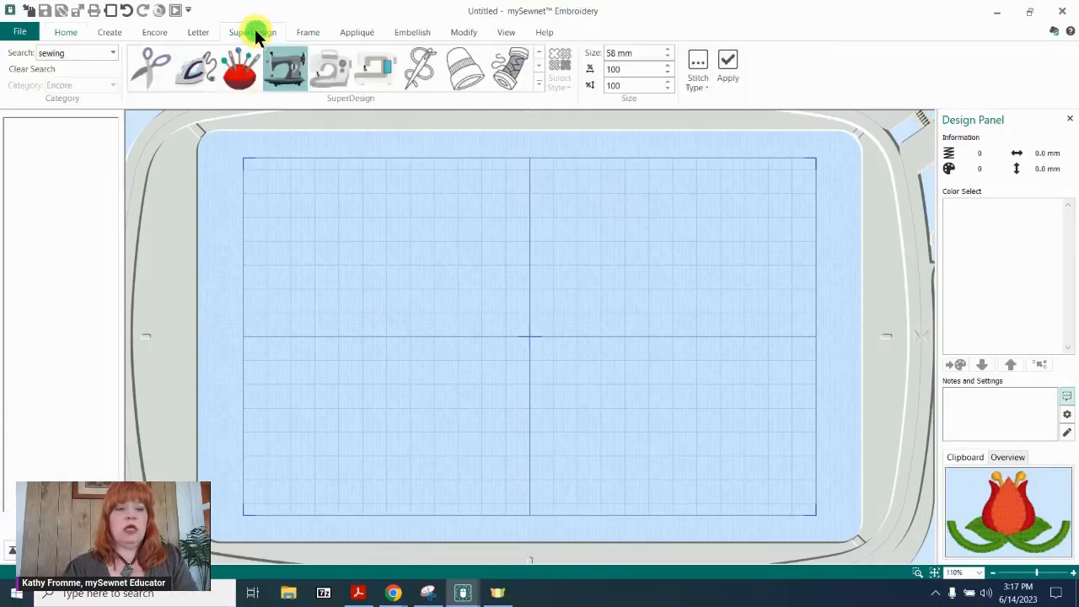
left_click(105, 52)
key("BackSpace")
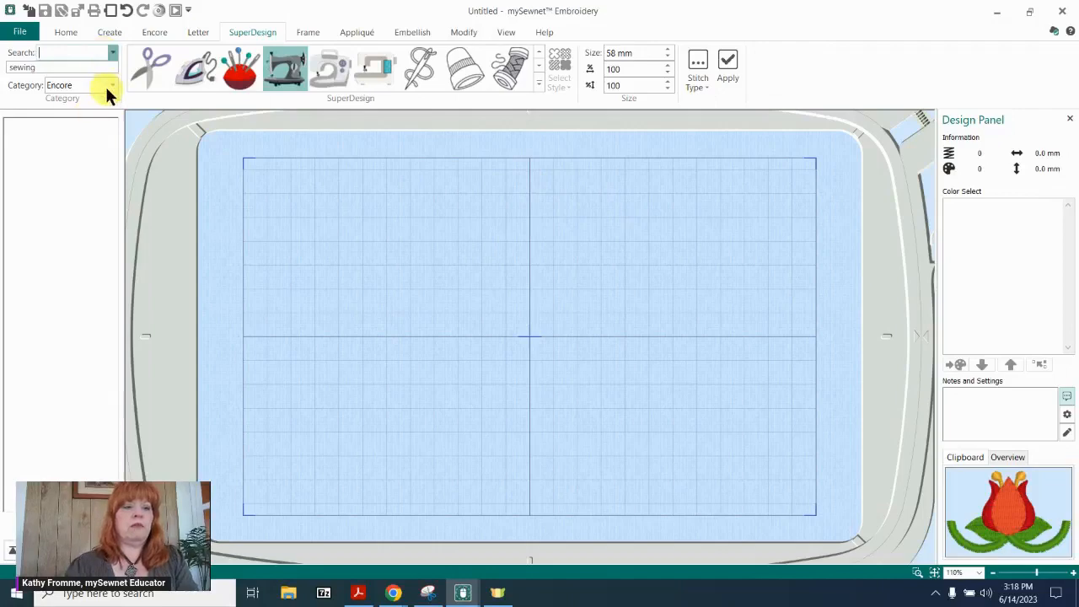
left_click(111, 82)
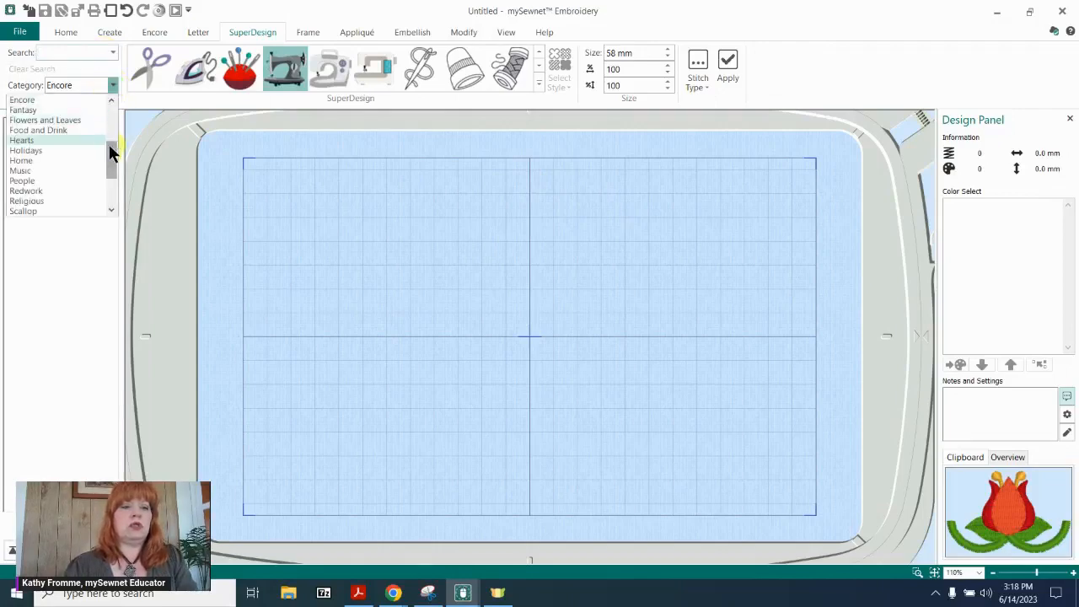
left_click_drag(110, 147, 110, 115)
left_click(37, 100)
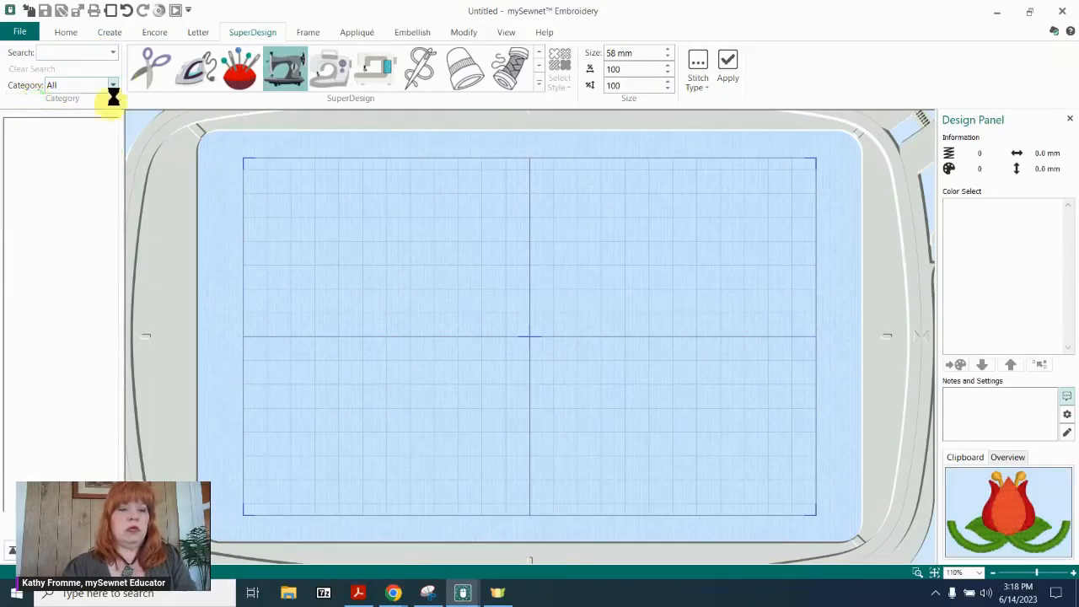
Insert the red tulip SuperDesign from Flowers 3 into the hoop at 86 mm.
left_click(537, 84)
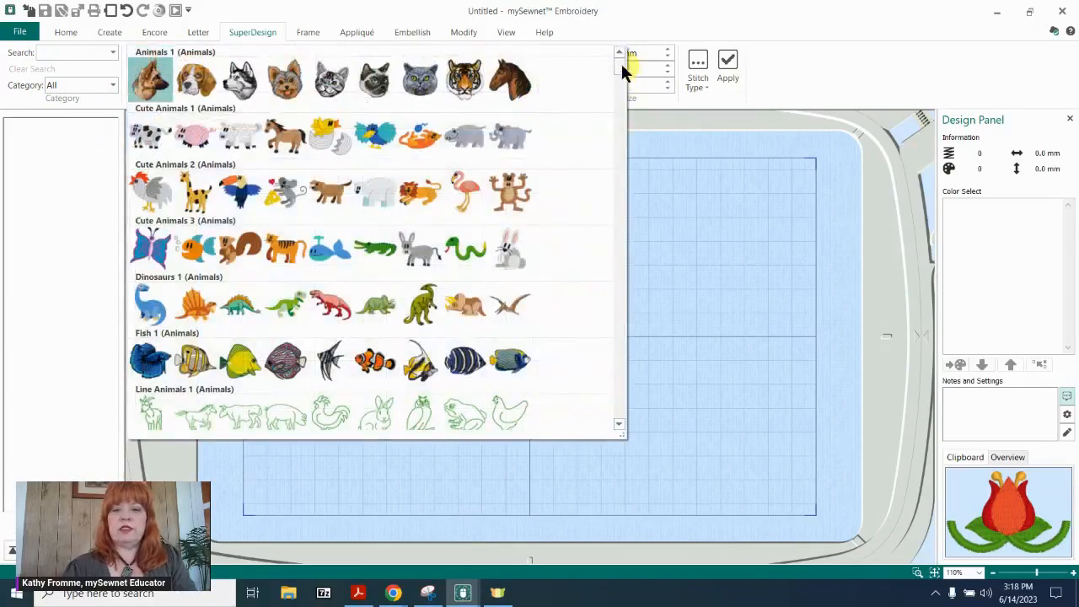
left_click_drag(620, 62, 609, 262)
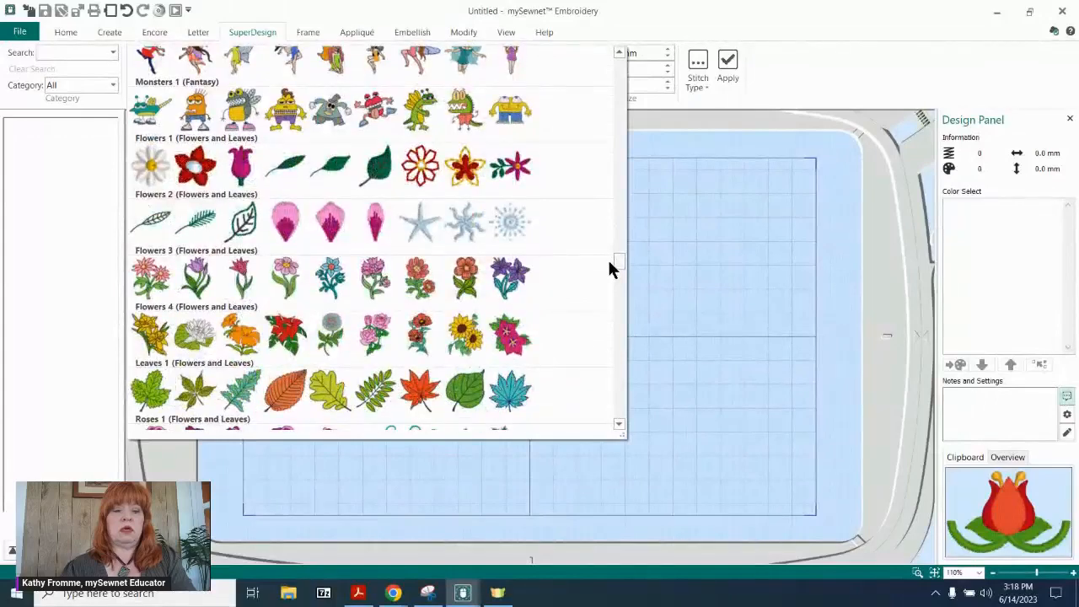
left_click(240, 279)
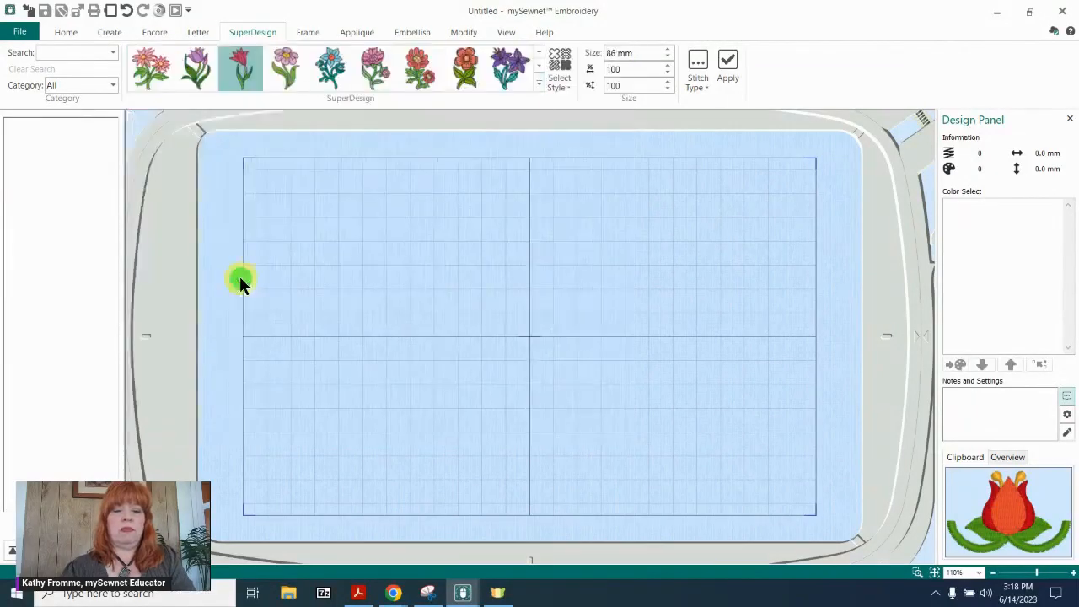
left_click(726, 62)
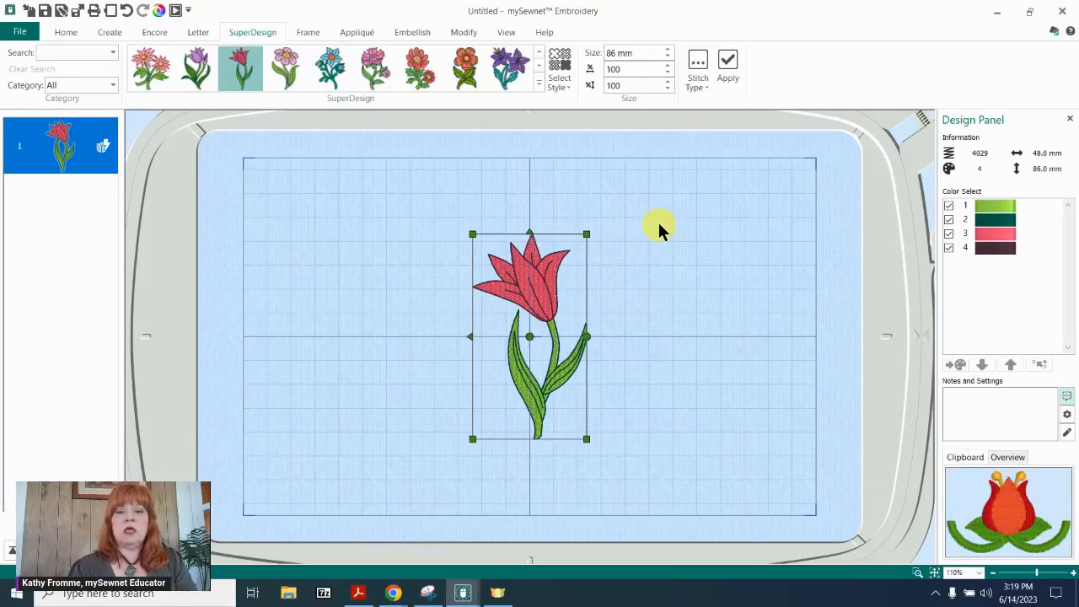
Change the orientation of the 240mm x 150mm Designer Jewel Hoop to Natural.
double_click(345, 250)
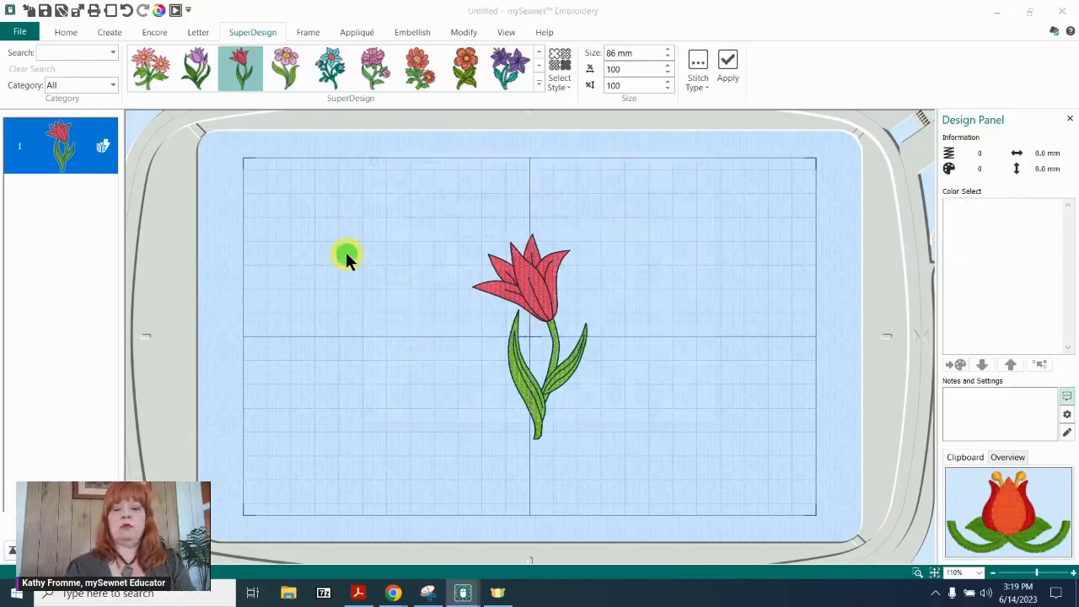
left_click(387, 270)
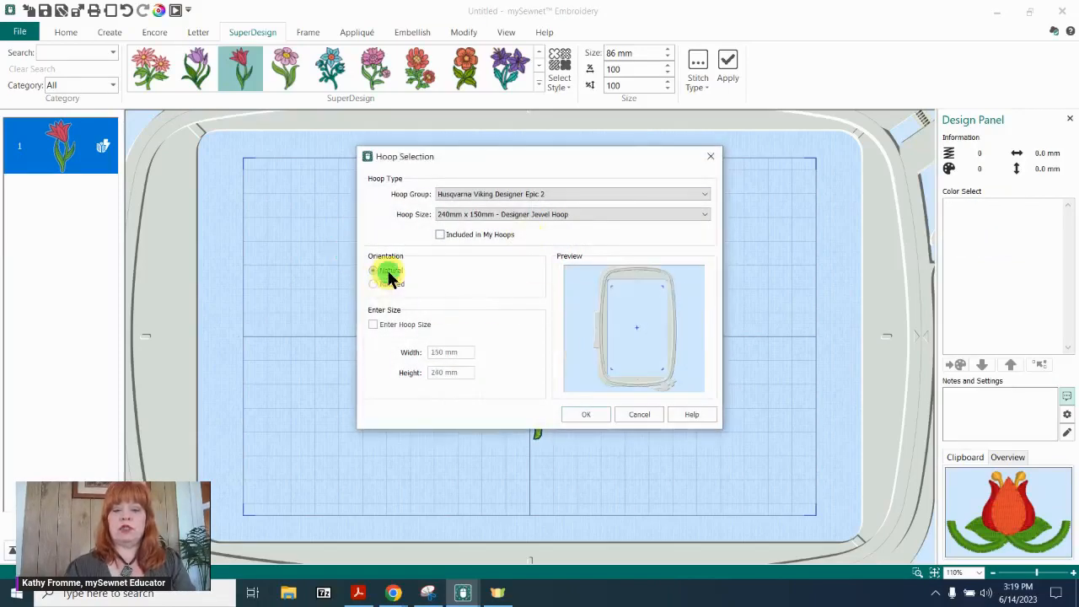
left_click(586, 414)
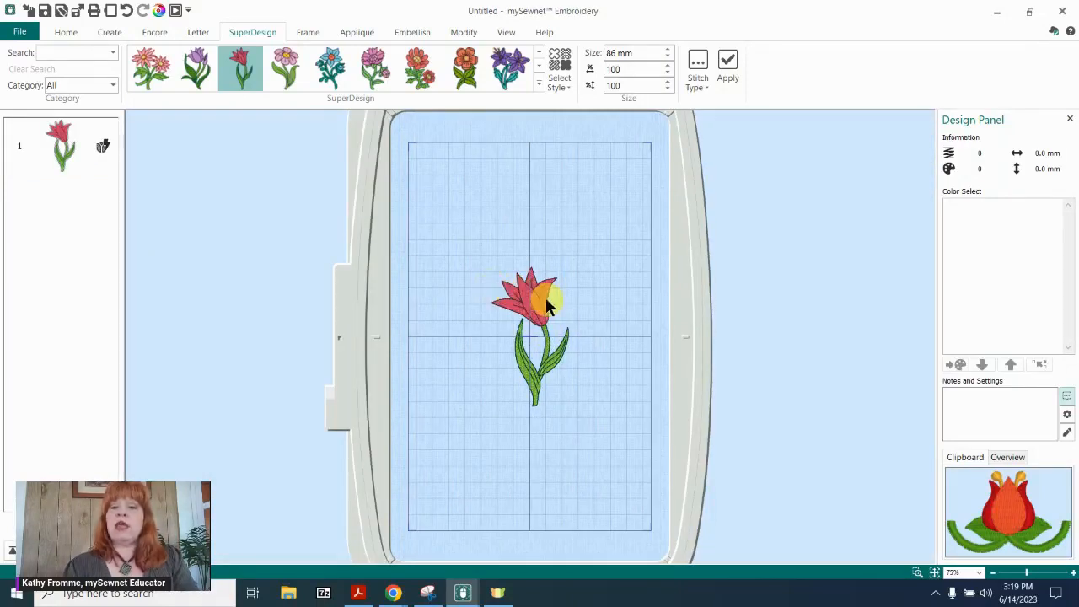
Open Endless Embroidery for the tulip and set the gap between repeats to 0 mm.
left_click(65, 33)
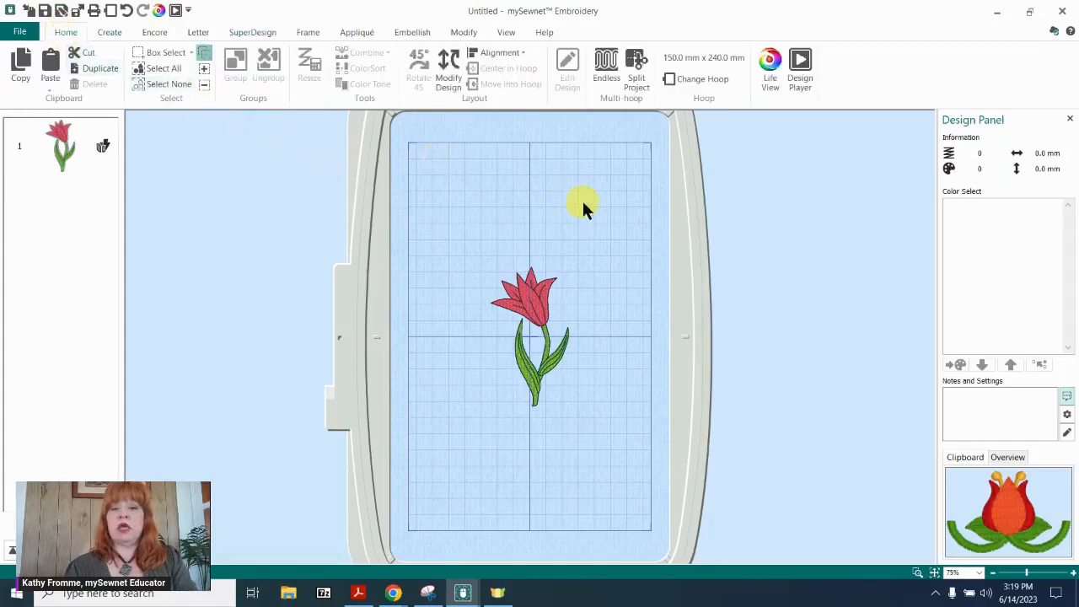
left_click(607, 68)
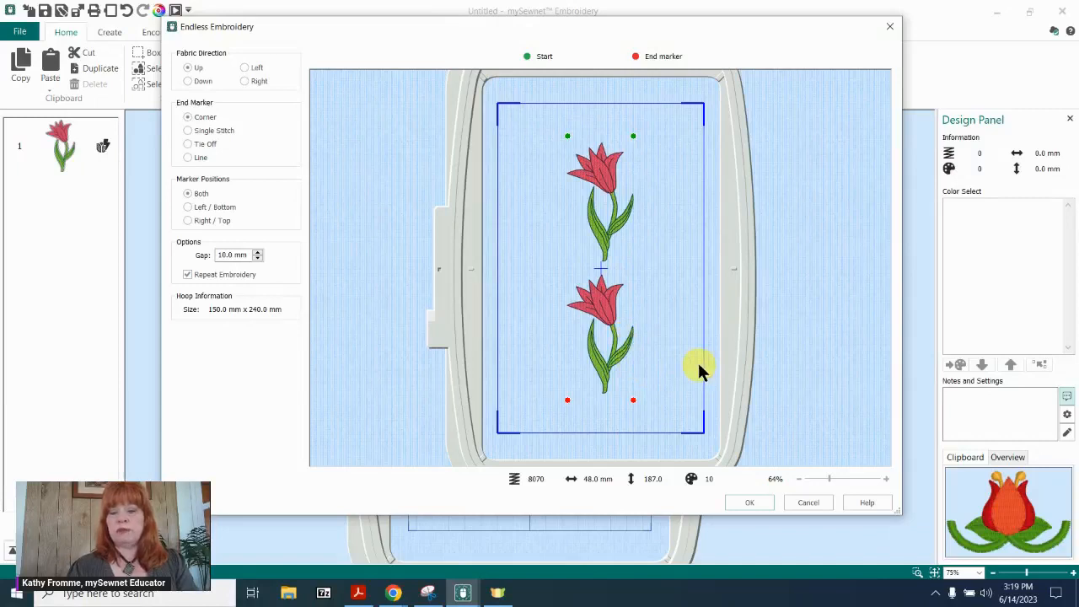
left_click(256, 258)
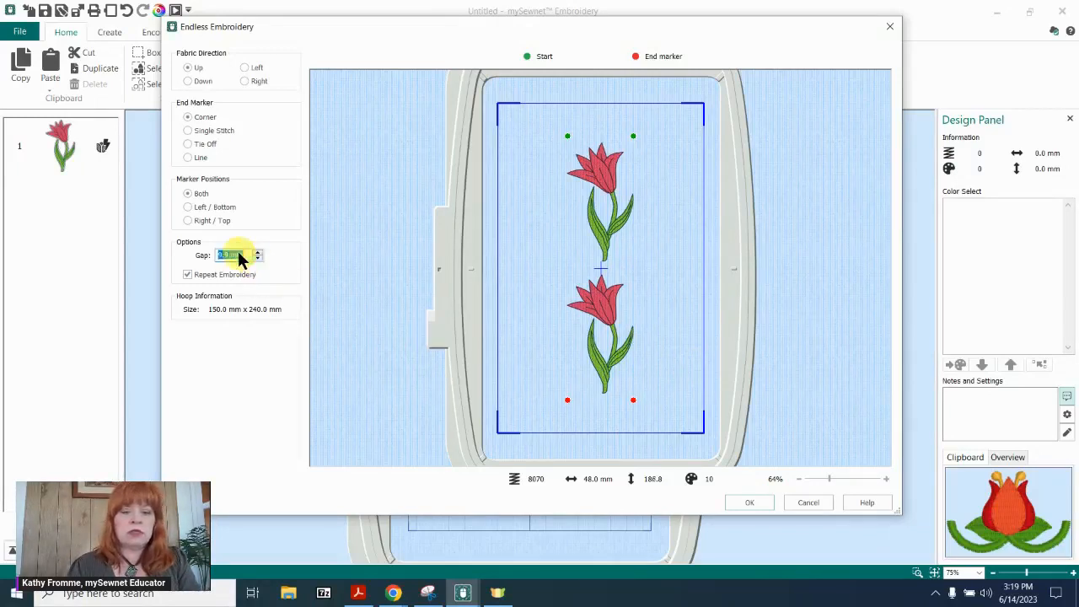
type("0")
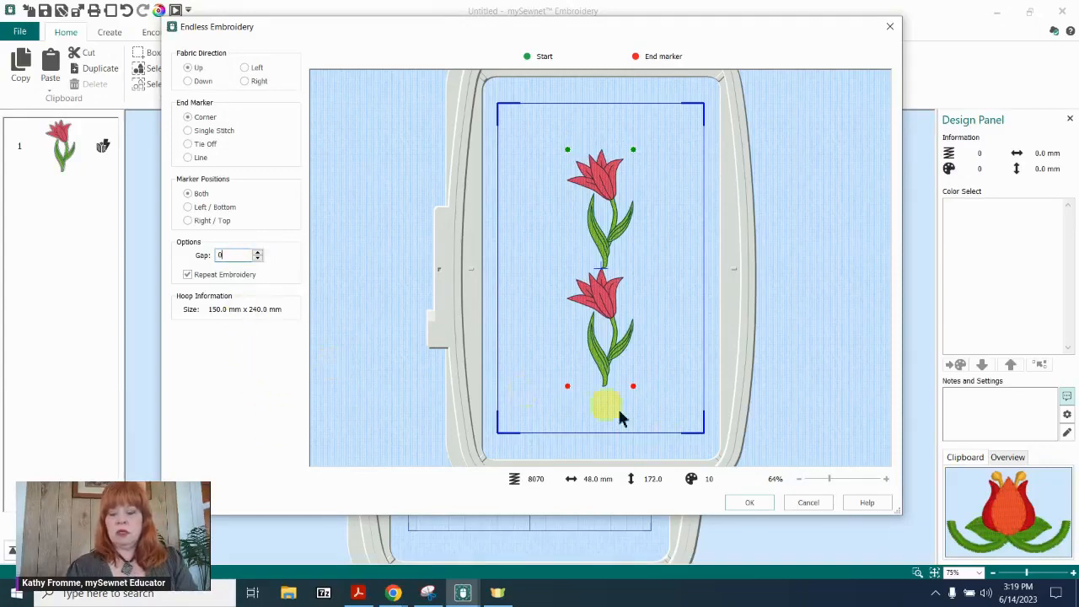
left_click_drag(829, 478, 846, 479)
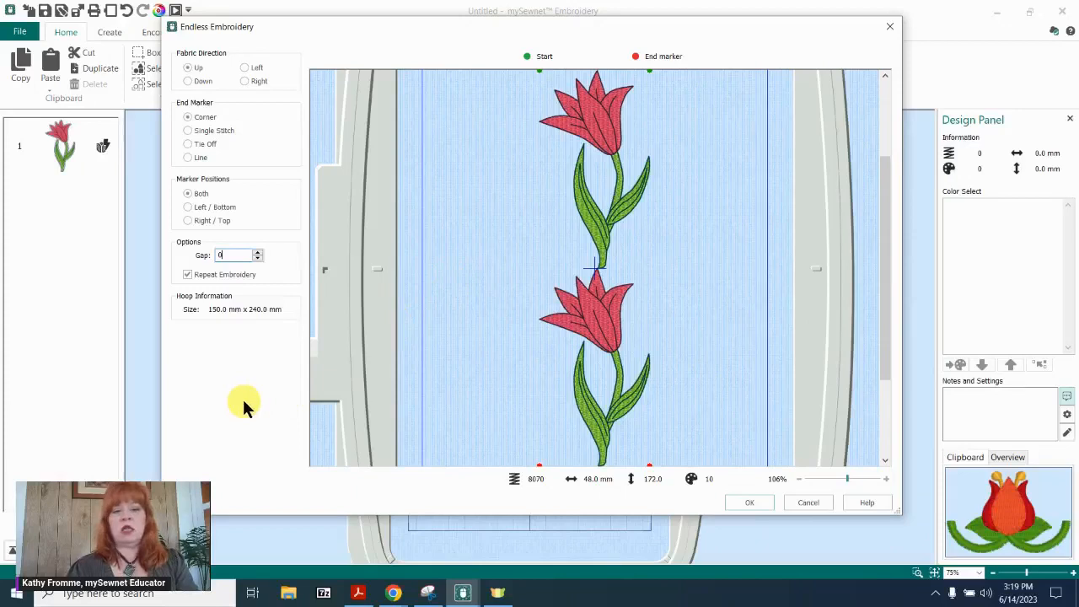
Try widening the gap between the tulips in 0.1 mm increments.
left_click(257, 252)
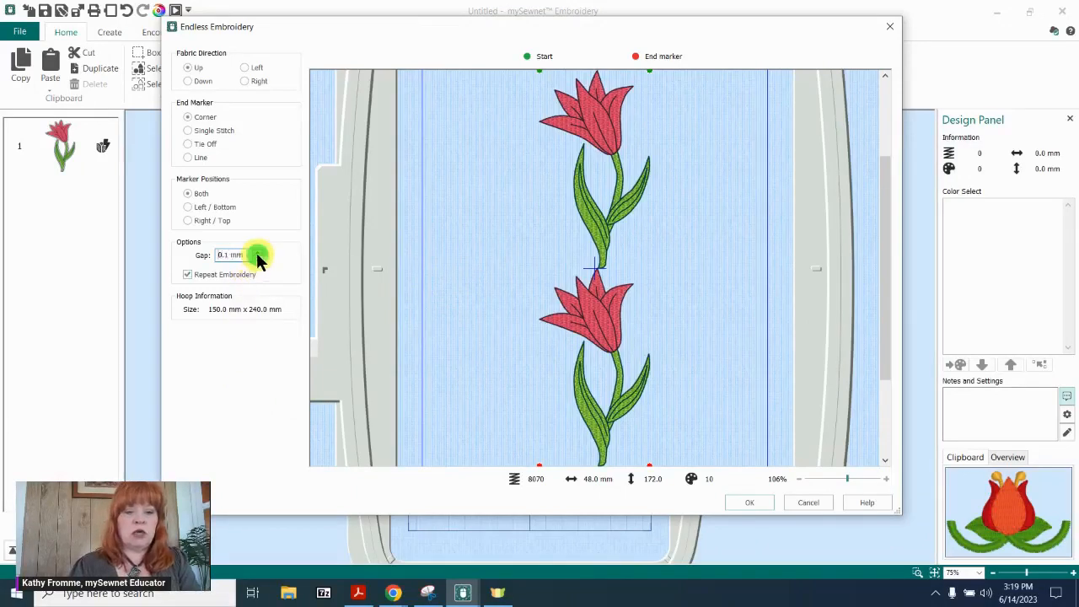
left_click(257, 252)
left_click(257, 252)
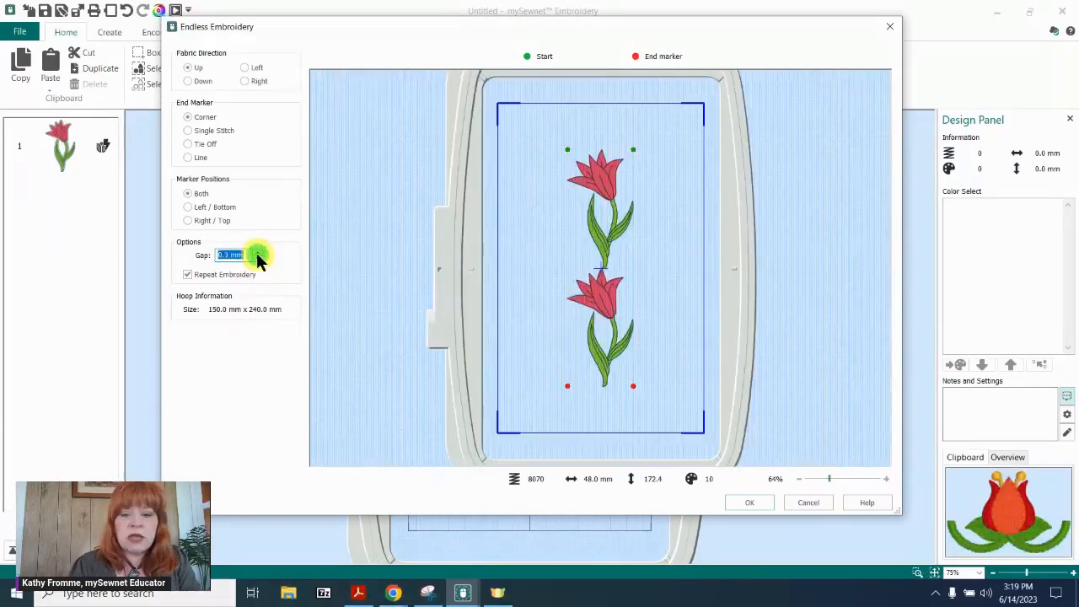
left_click(257, 252)
left_click(257, 252)
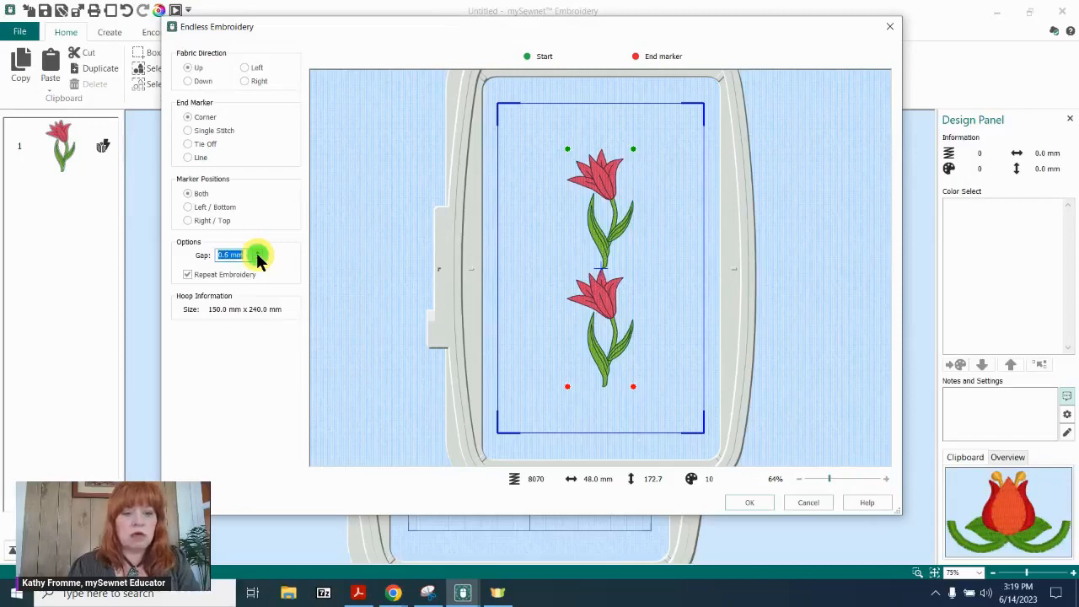
left_click(258, 252)
Set the tulip gap to -2 mm and accept the endless embroidery.
type("-")
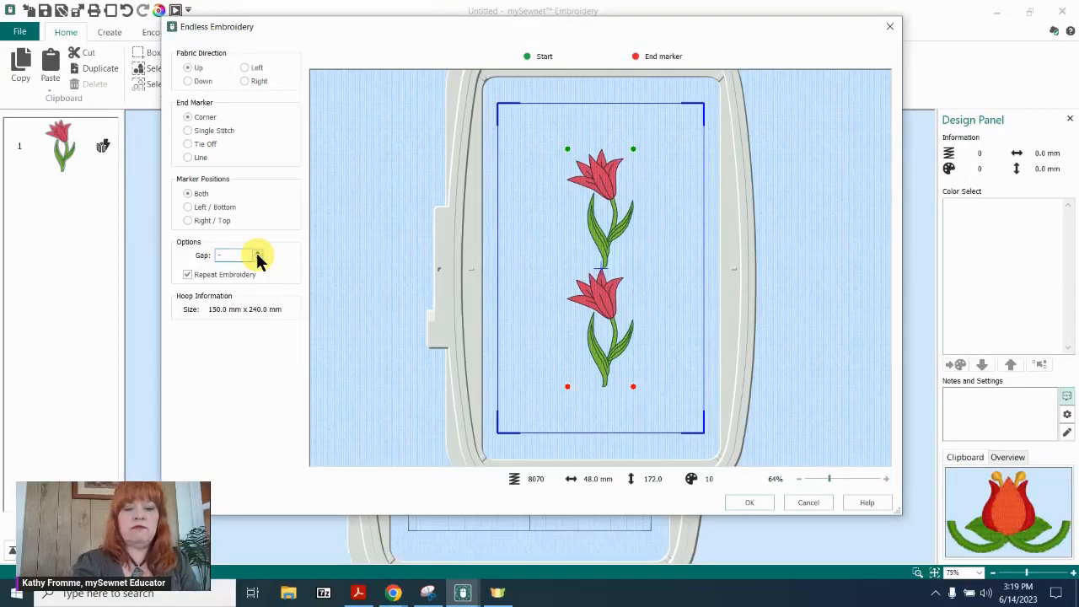
type("2")
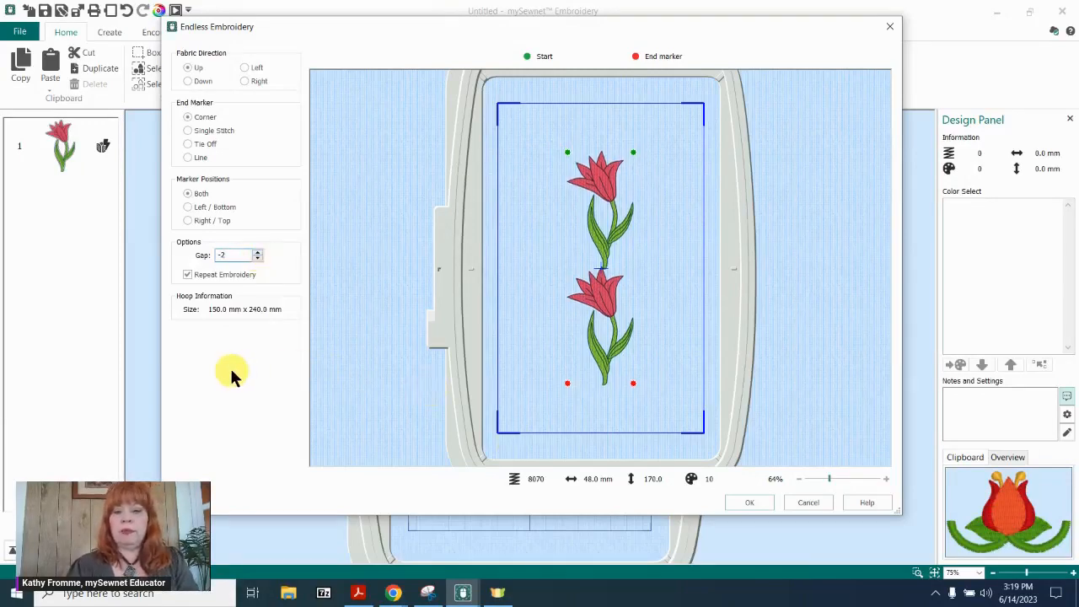
key("Return")
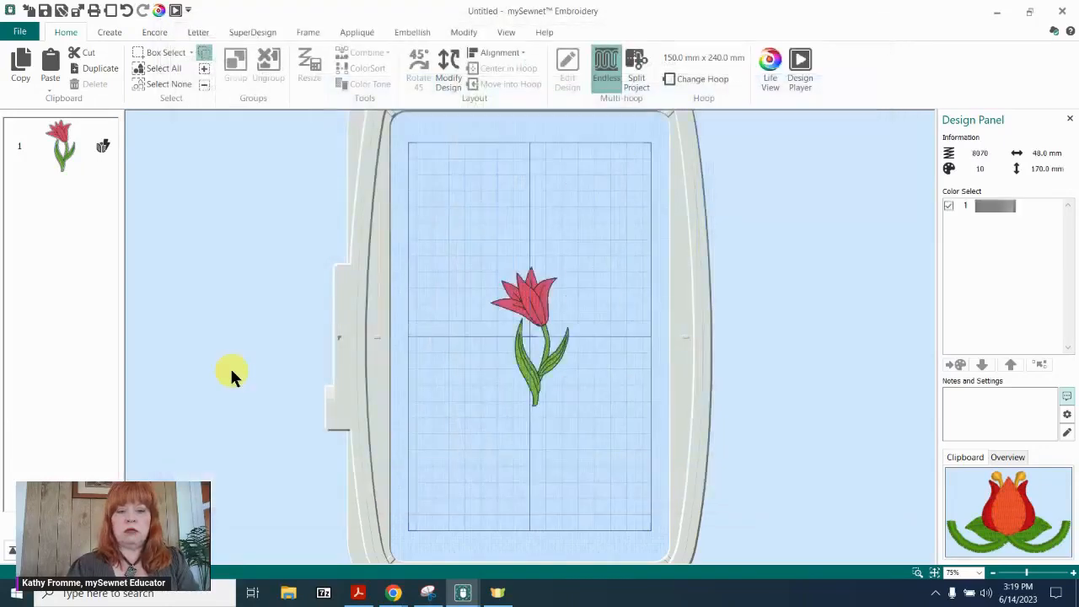
Inspect closely where the upper tulip's stem meets the lower tulip, and return to the full hoop view.
left_click(918, 572)
left_click_drag(501, 313, 611, 390)
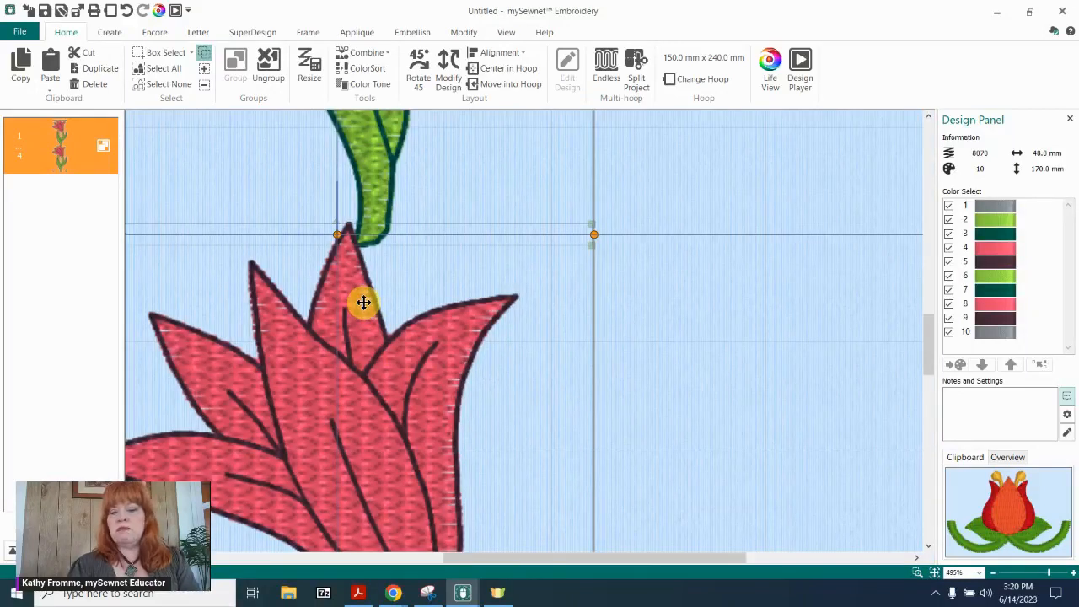
left_click(935, 572)
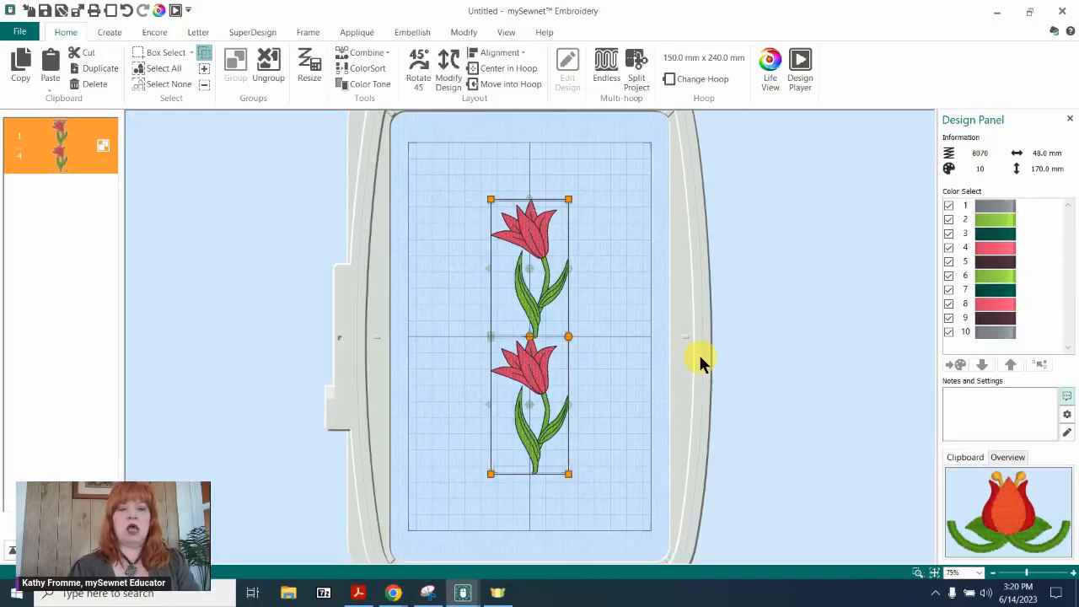
Undo the endless embroidery and recreate it from the single tulip with a gap of -5 mm.
left_click(126, 11)
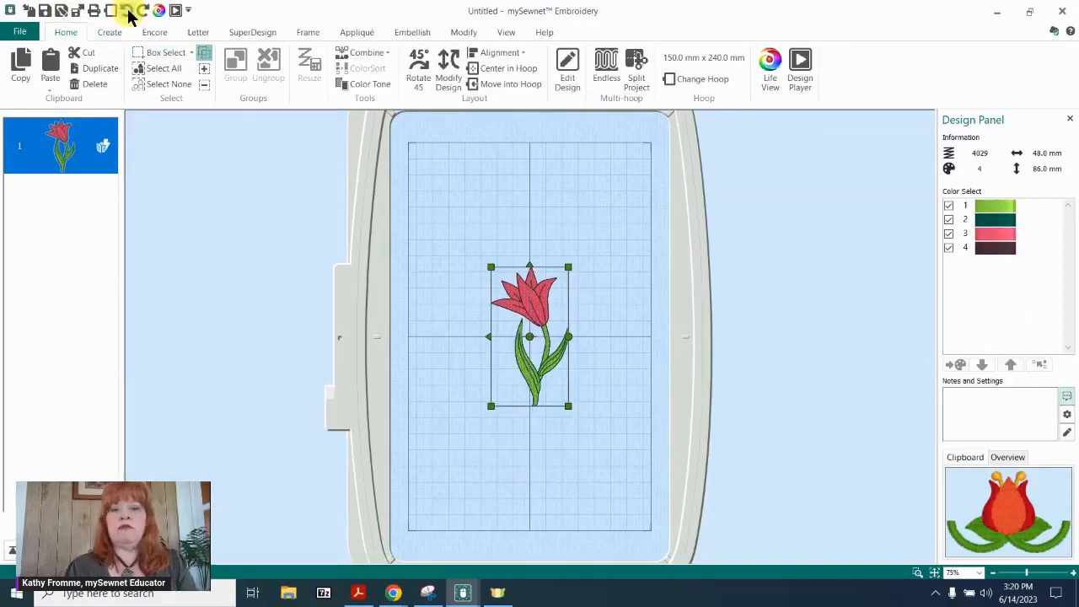
left_click(609, 63)
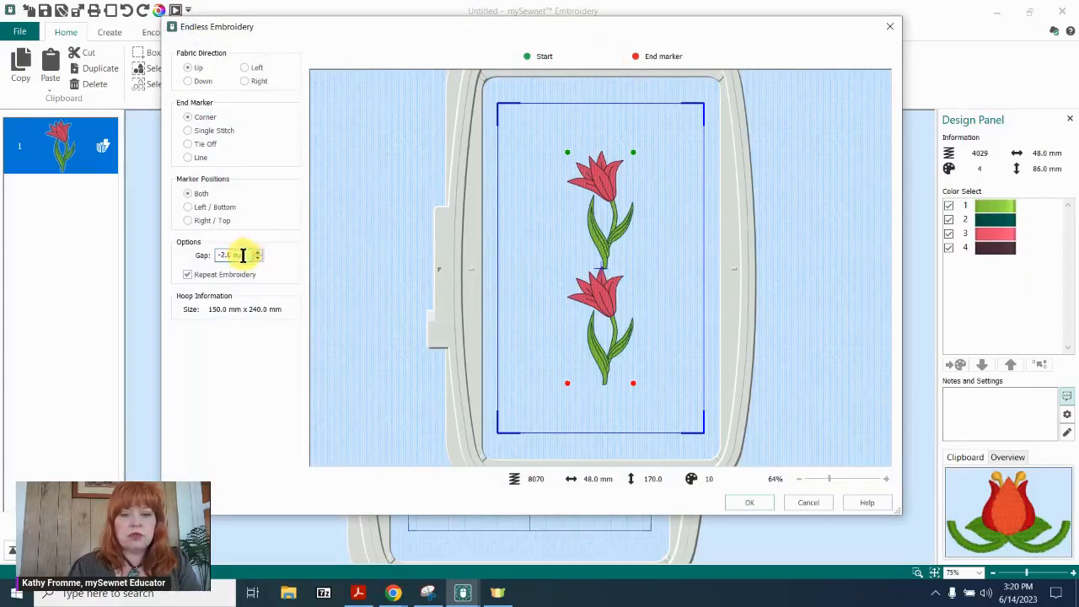
left_click_drag(243, 254, 210, 254)
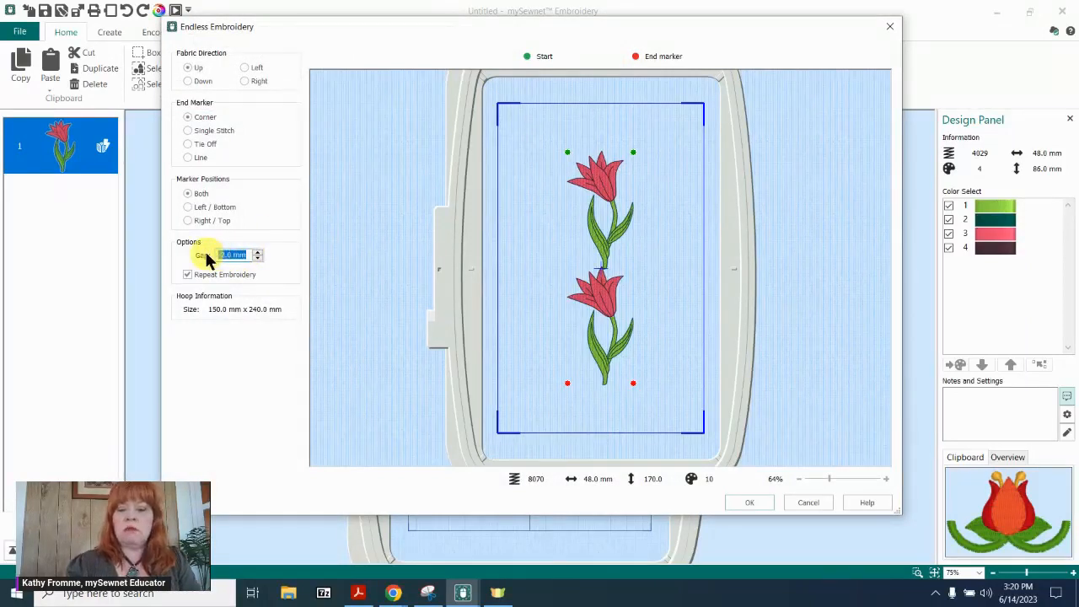
key("BackSpace")
type("-")
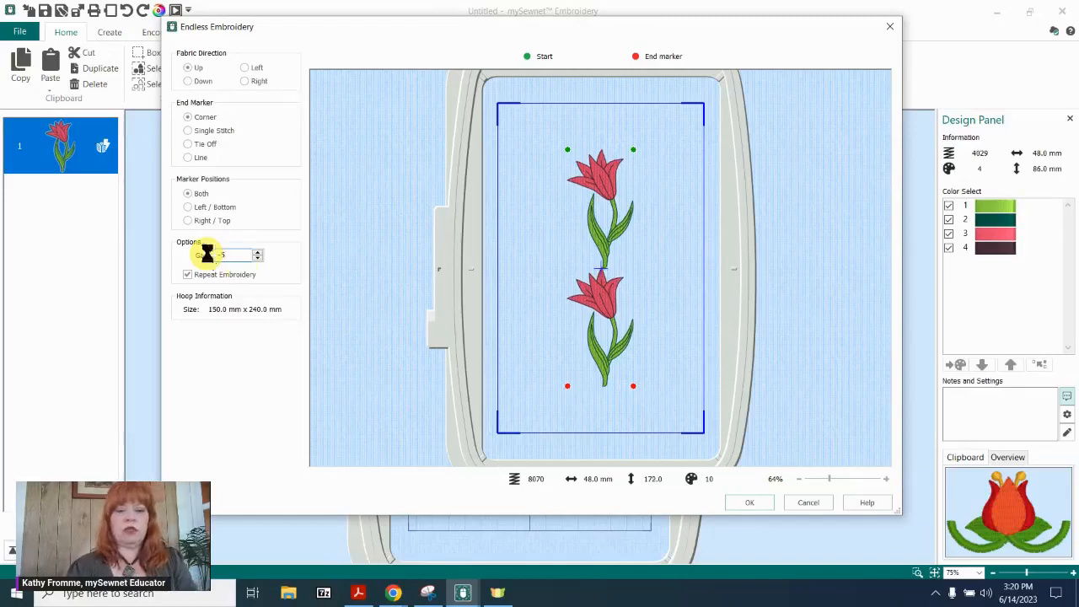
type("5")
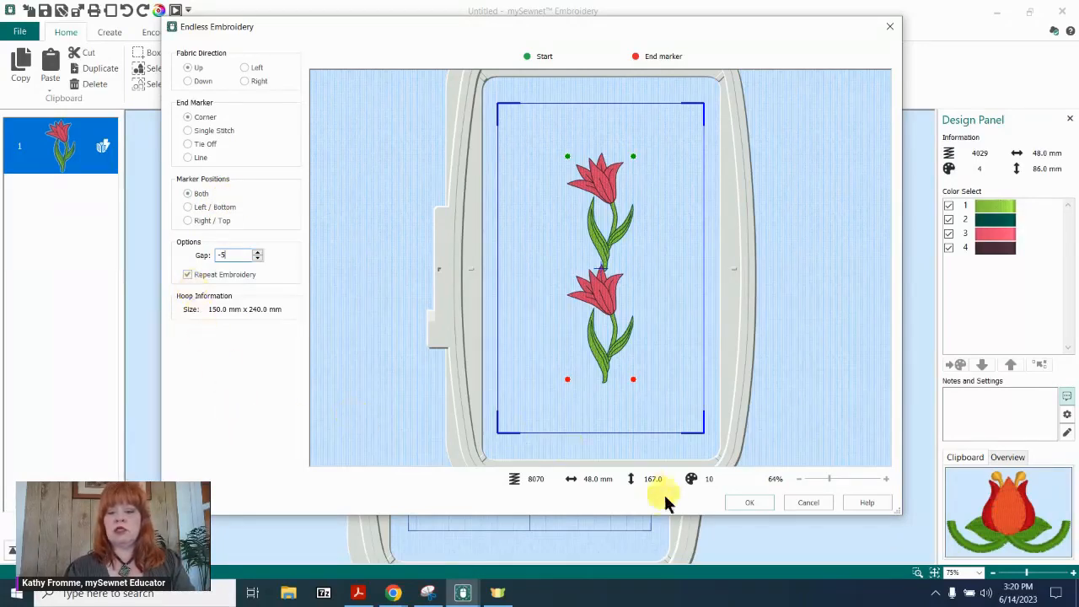
left_click(750, 506)
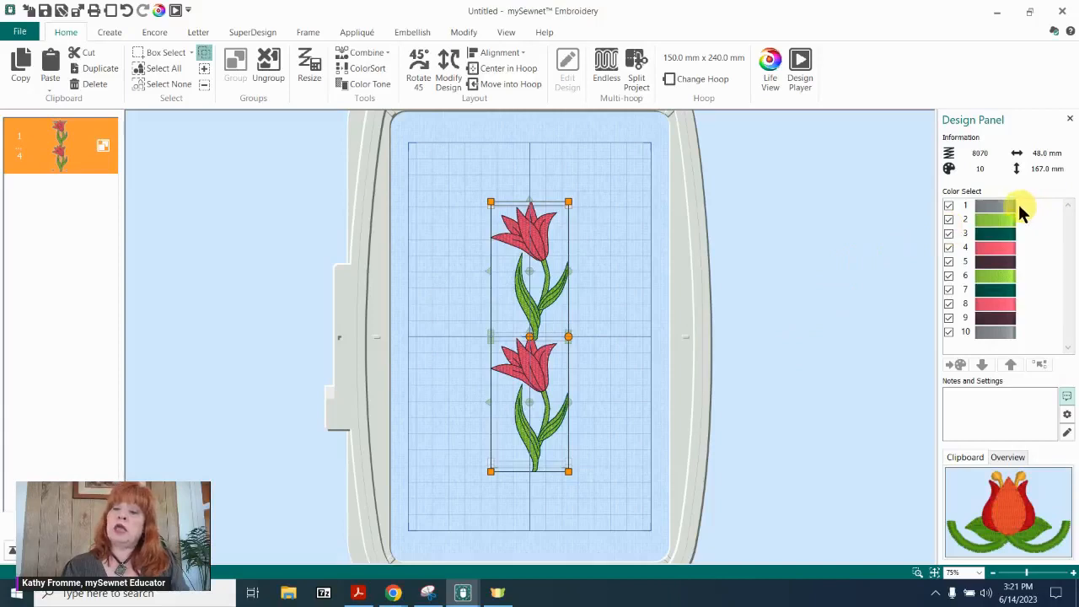
Combine all parts of the tulip endless embroidery into one design and ColorSort it.
mouse_move(1016, 205)
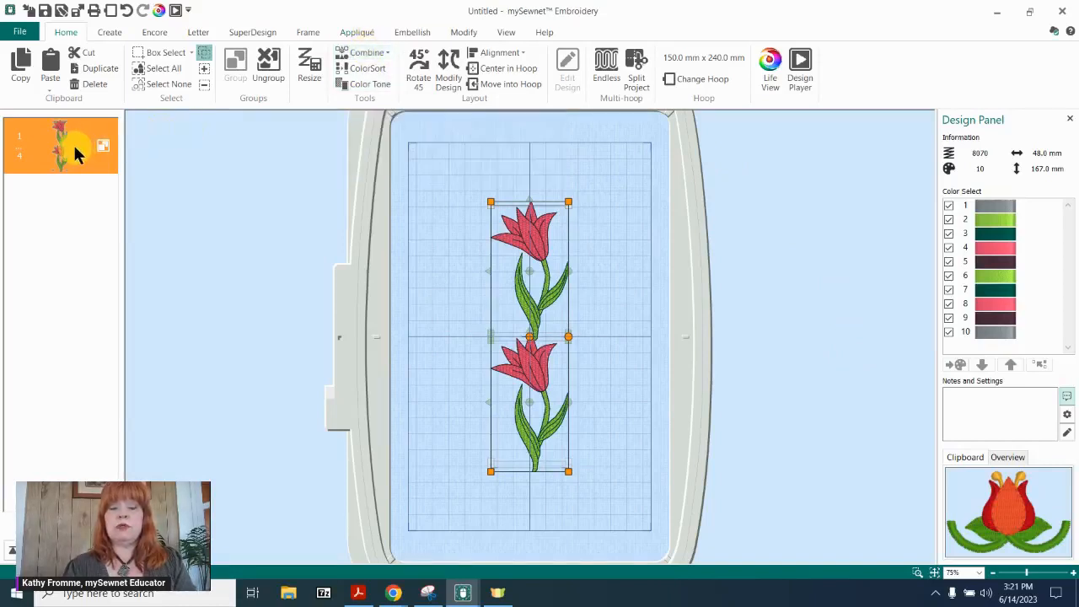
left_click(367, 56)
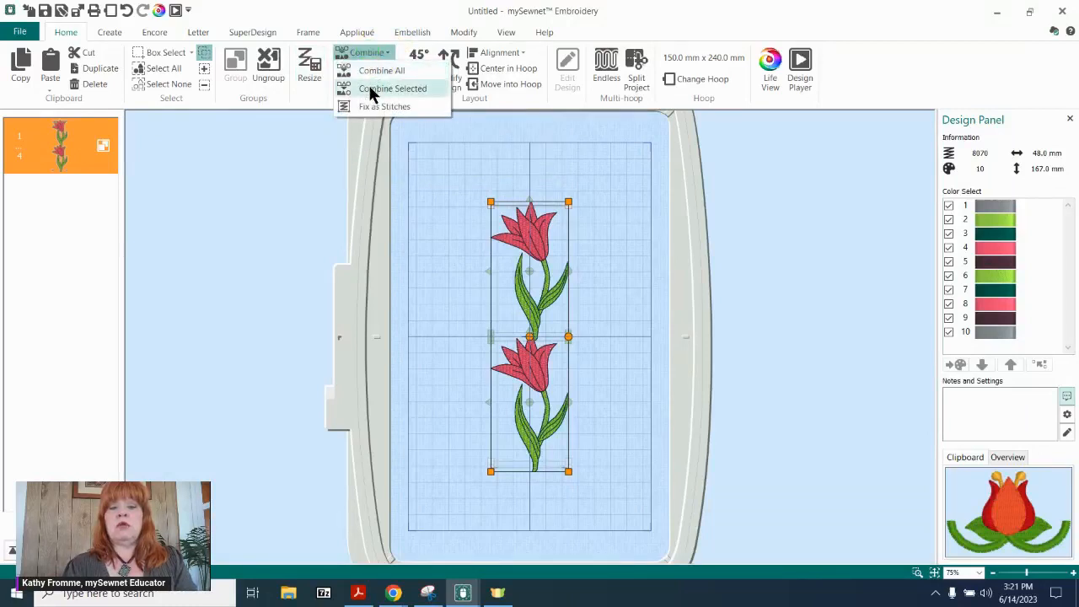
left_click(376, 68)
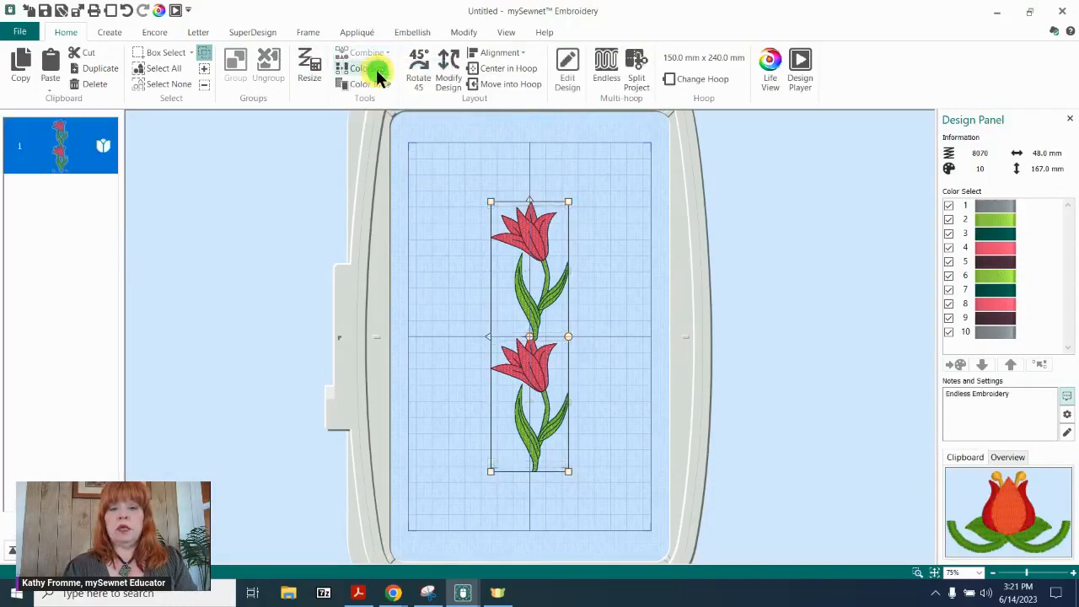
left_click(368, 68)
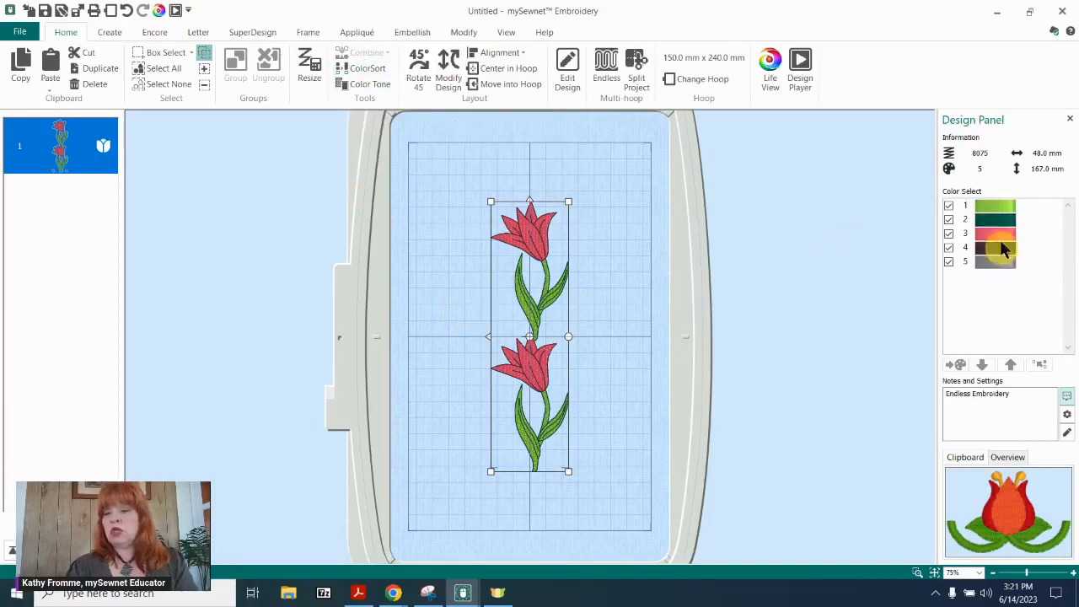
Examine the corner end markers beside the lower tulip's stem up close, with the design selected and deselected.
left_click(634, 258)
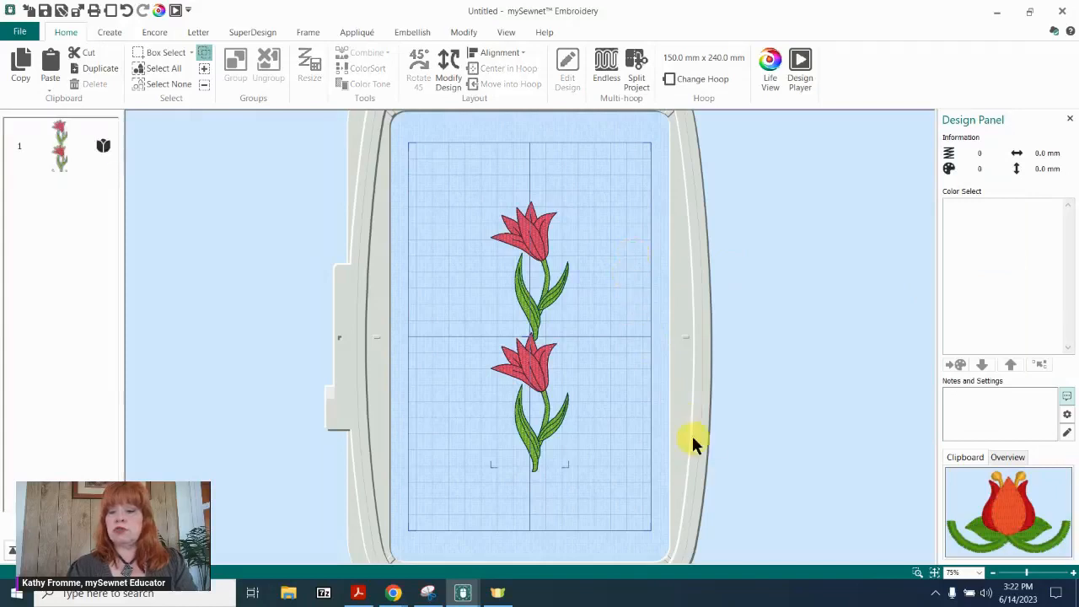
left_click(917, 574)
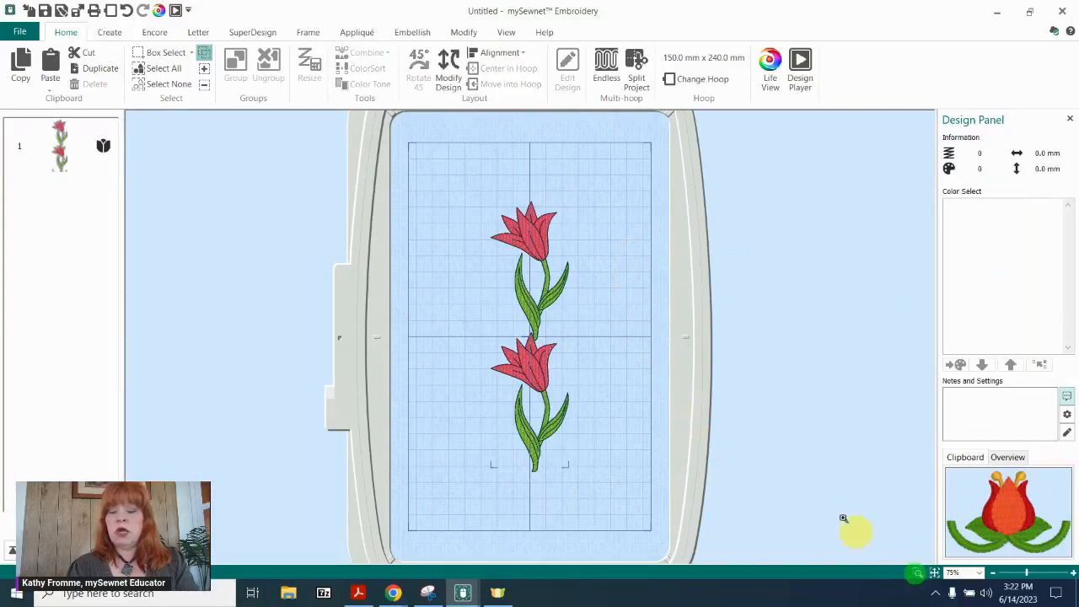
left_click_drag(452, 441, 633, 505)
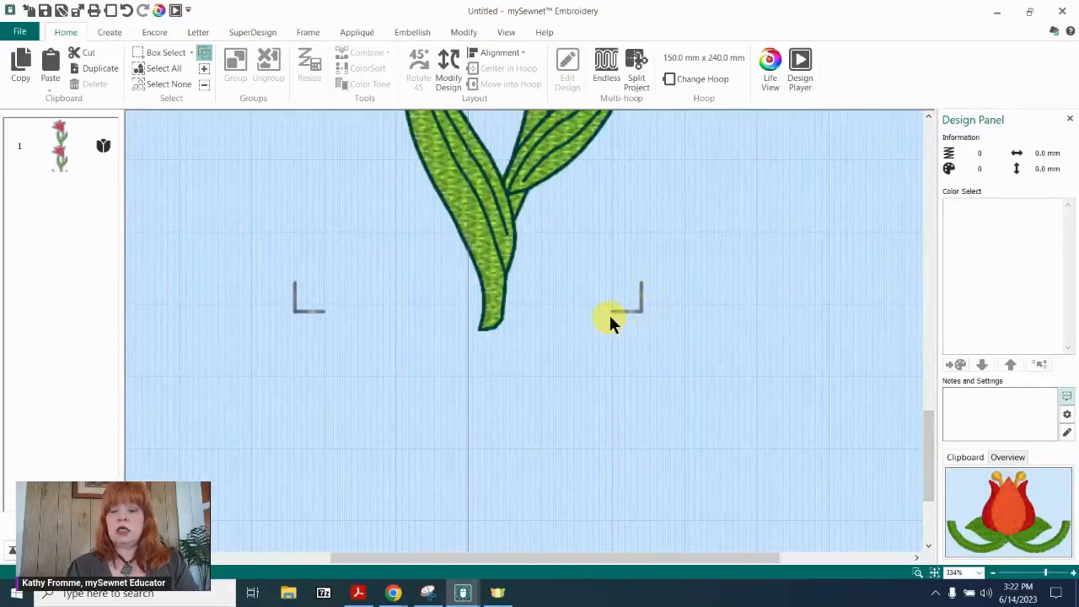
left_click(516, 131)
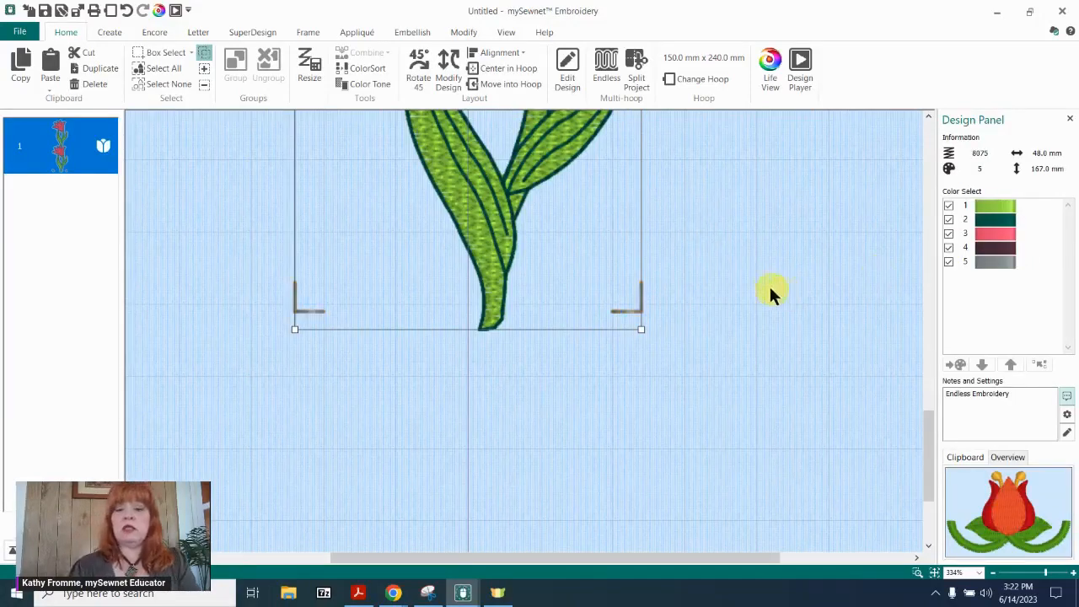
left_click(753, 253)
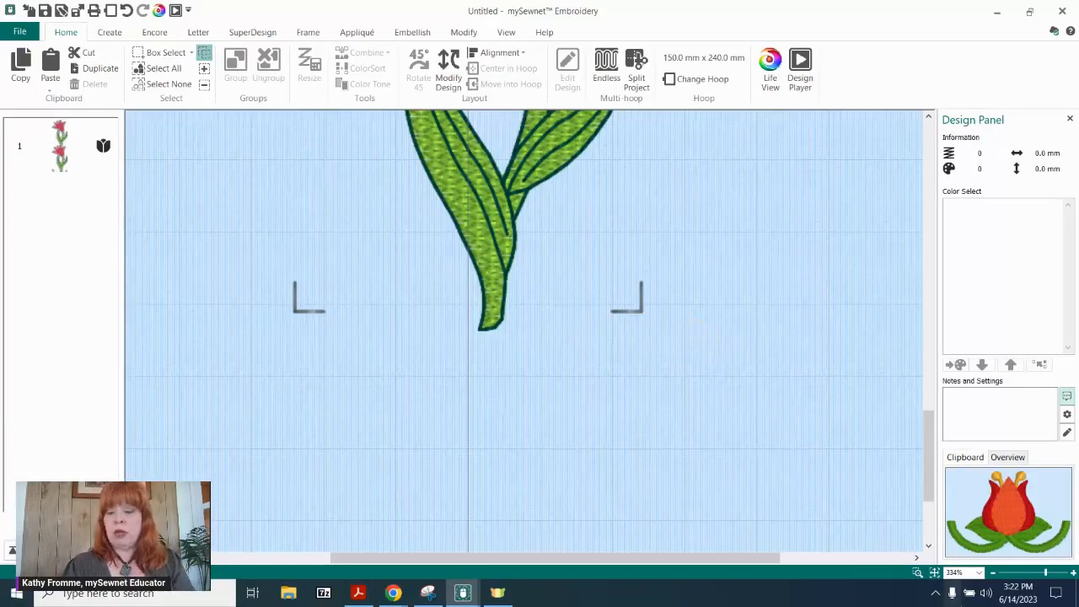
left_click(935, 574)
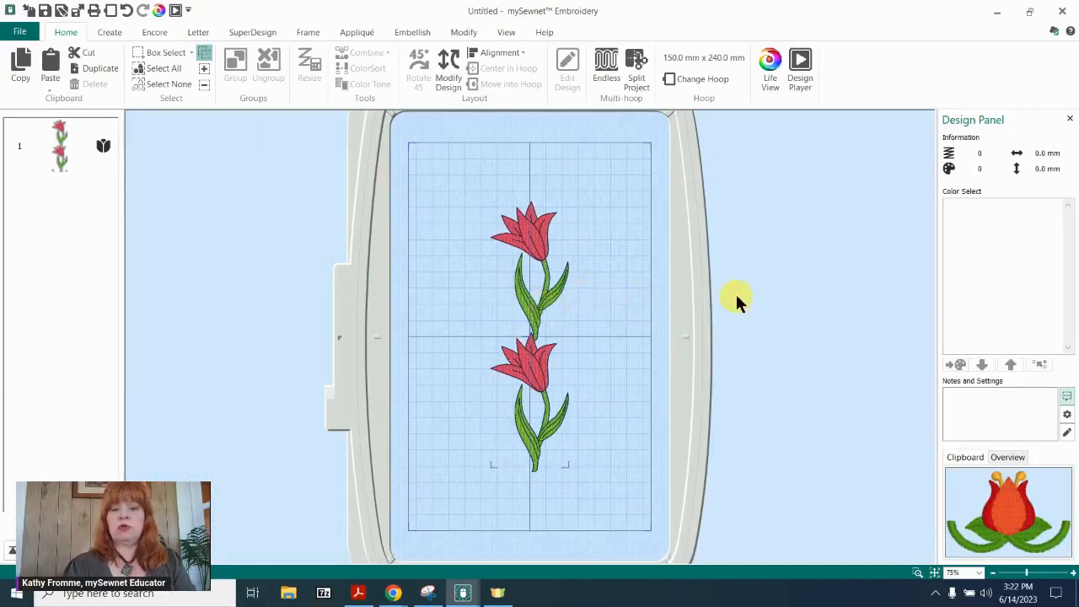
Change the hoop size to 360mm x 200mm - Designer Royal Hoop.
left_click(690, 78)
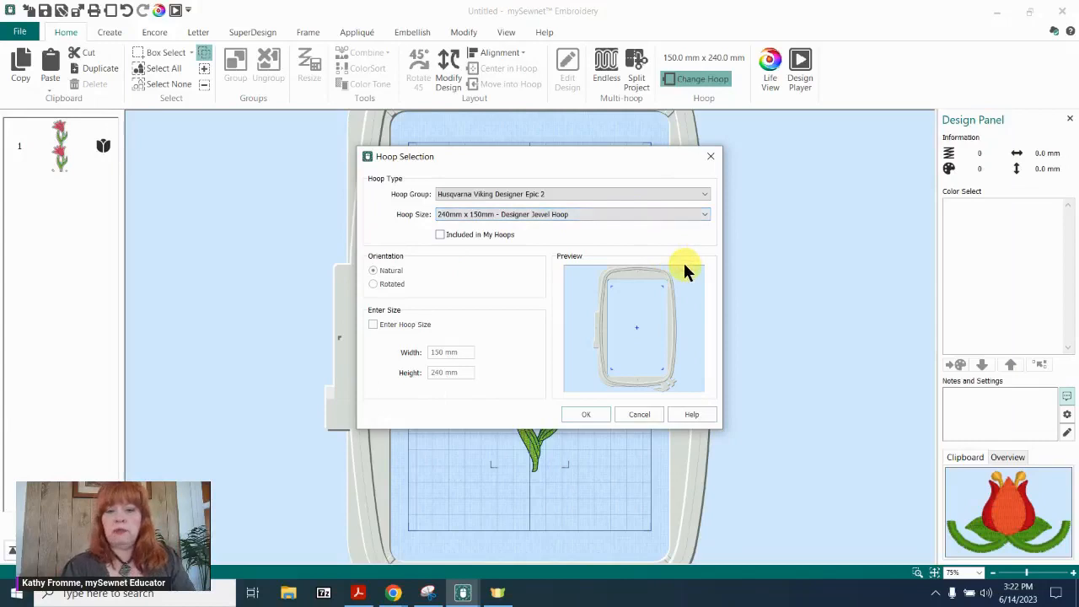
left_click(705, 214)
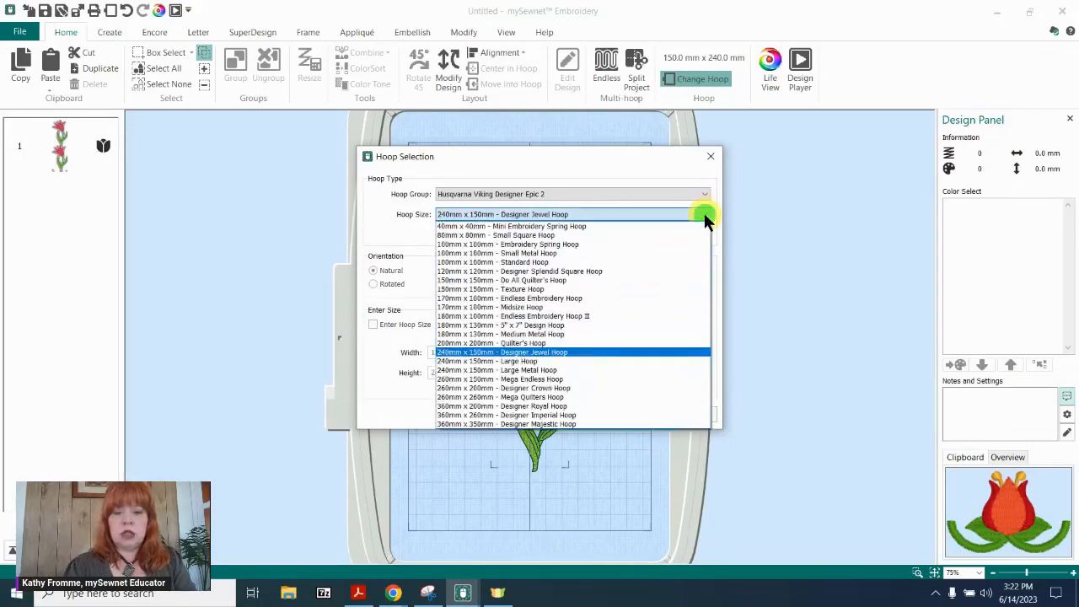
left_click(455, 408)
left_click(586, 413)
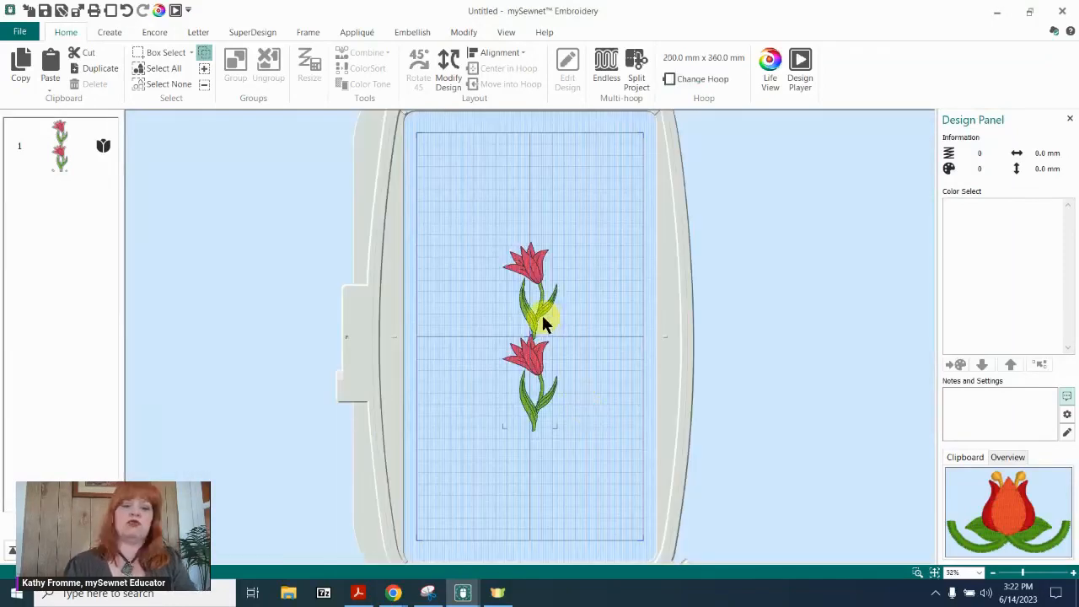
Move the tulip design to the upper half of the hoop, duplicate it, and place the copy below.
left_click(542, 315)
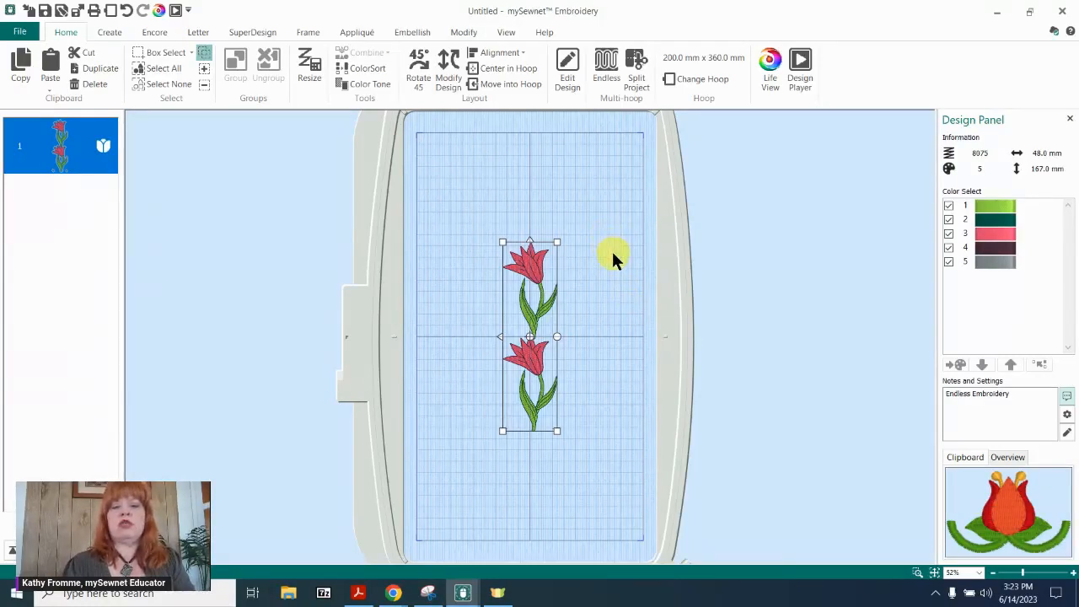
left_click_drag(539, 282, 537, 178)
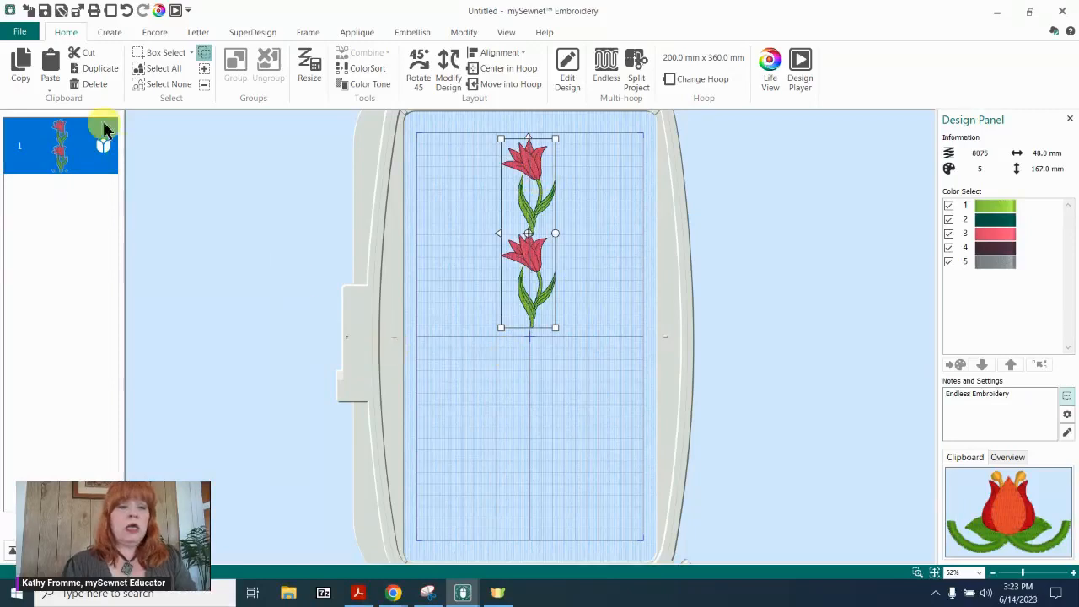
left_click(97, 75)
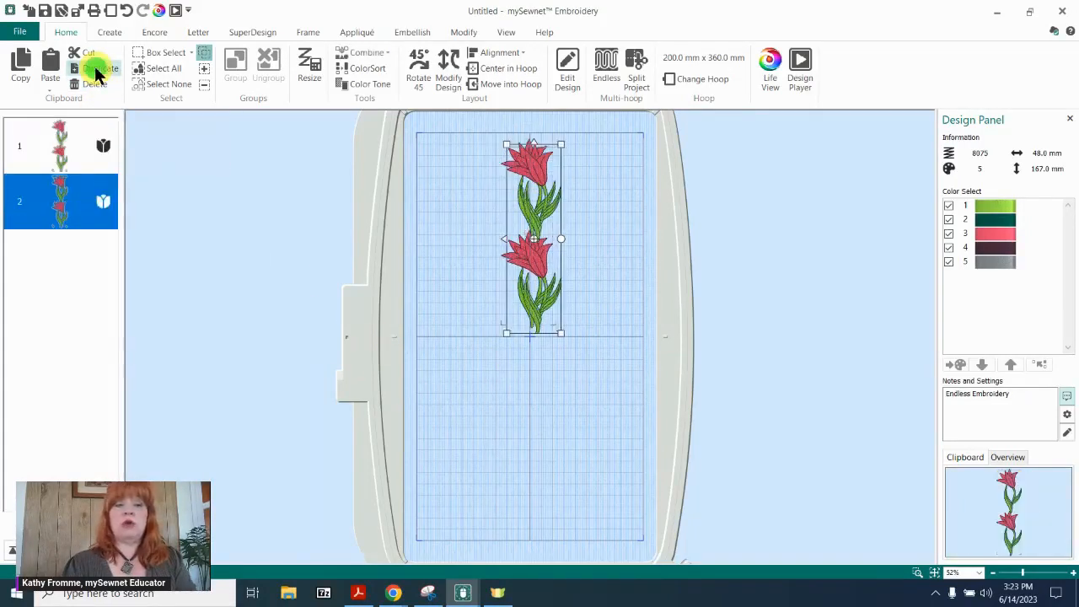
left_click_drag(533, 199, 524, 380)
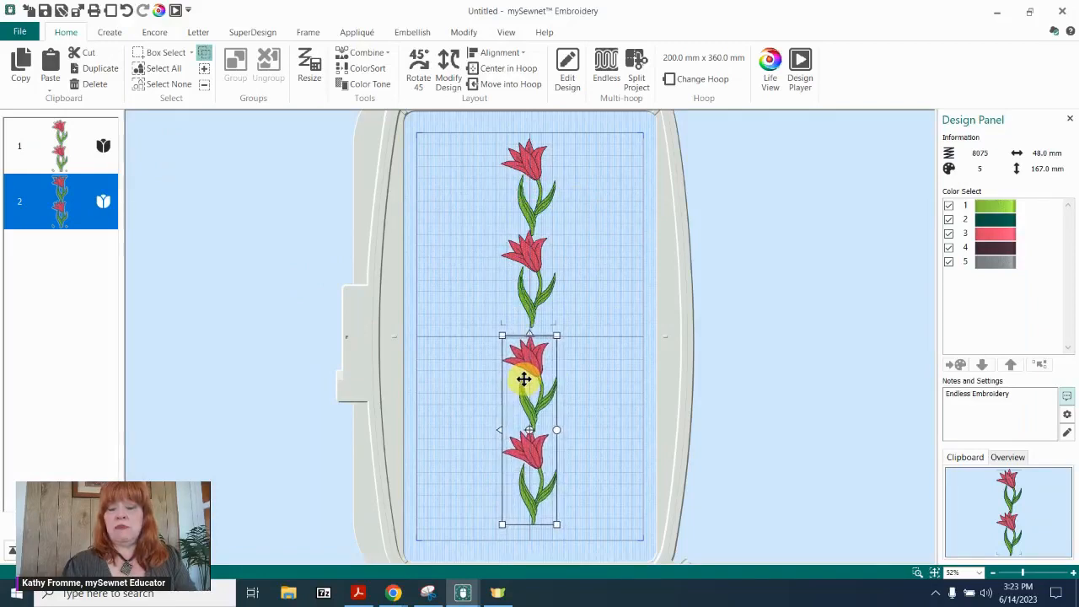
Align the lower copy's start line with the upper design's corner end markers, checking both corners up close.
left_click(916, 573)
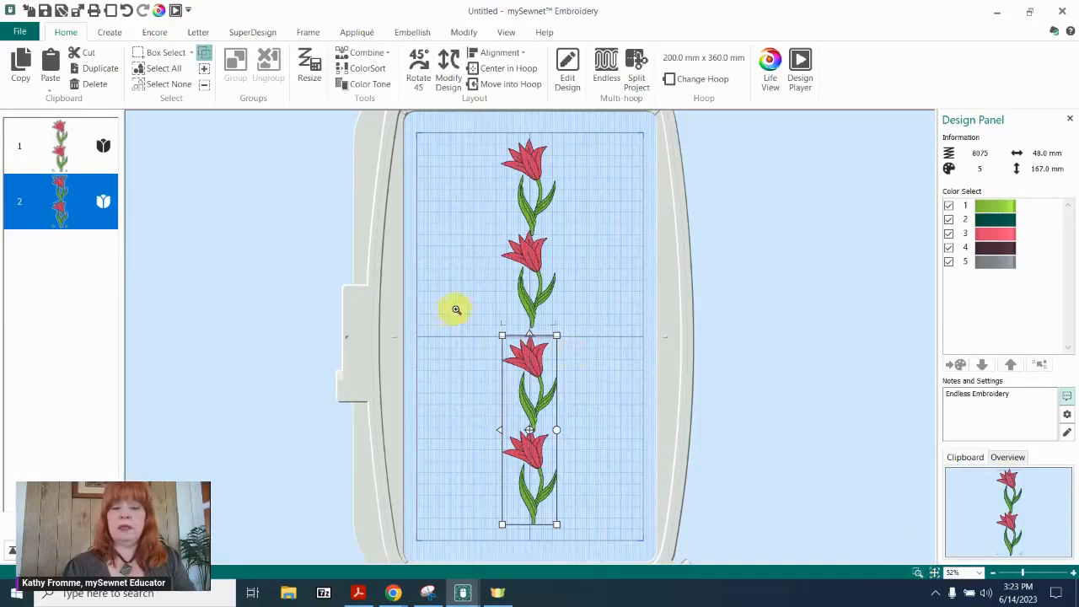
left_click_drag(464, 306, 603, 376)
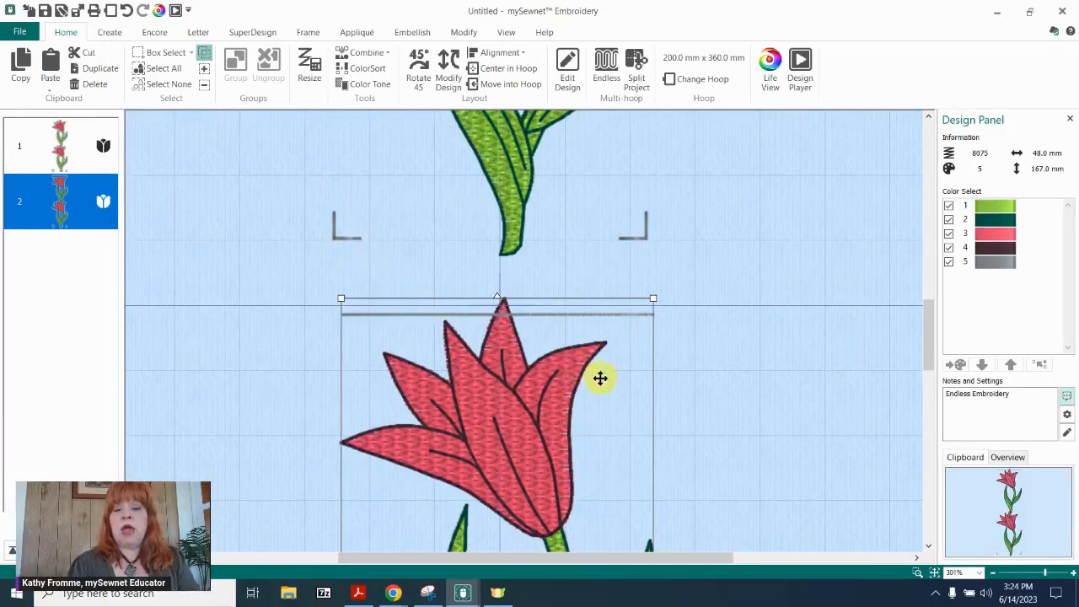
left_click_drag(608, 401, 600, 323)
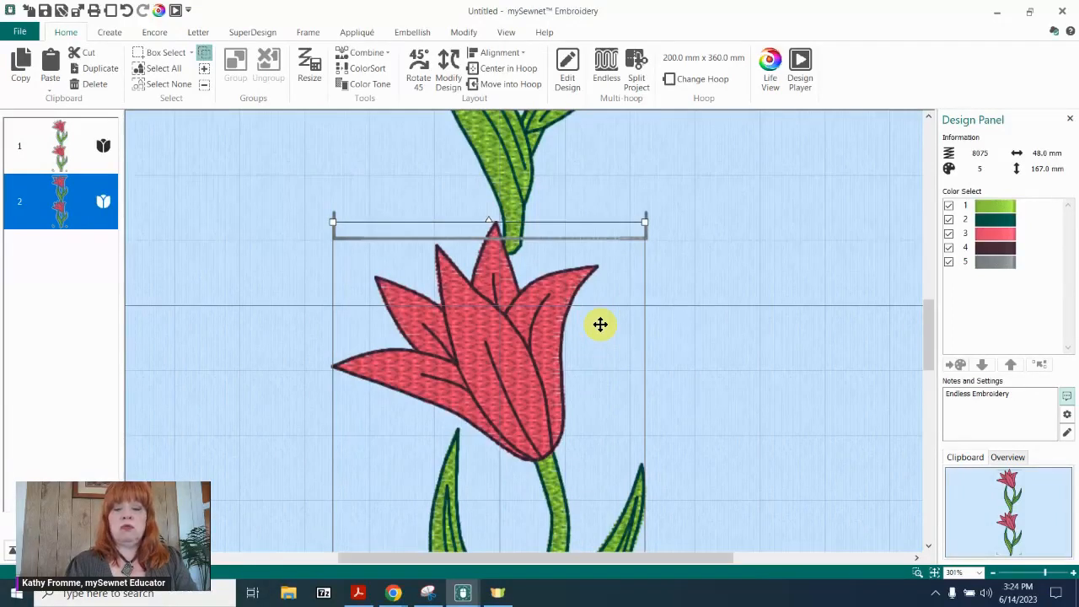
left_click_drag(600, 324, 599, 359)
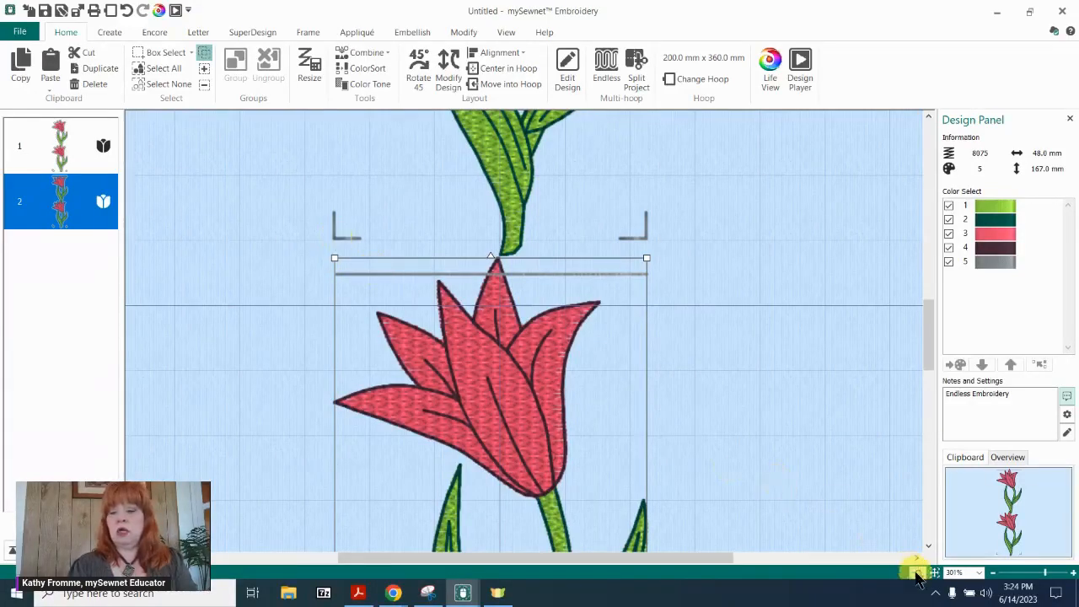
left_click(917, 572)
left_click_drag(300, 183, 566, 308)
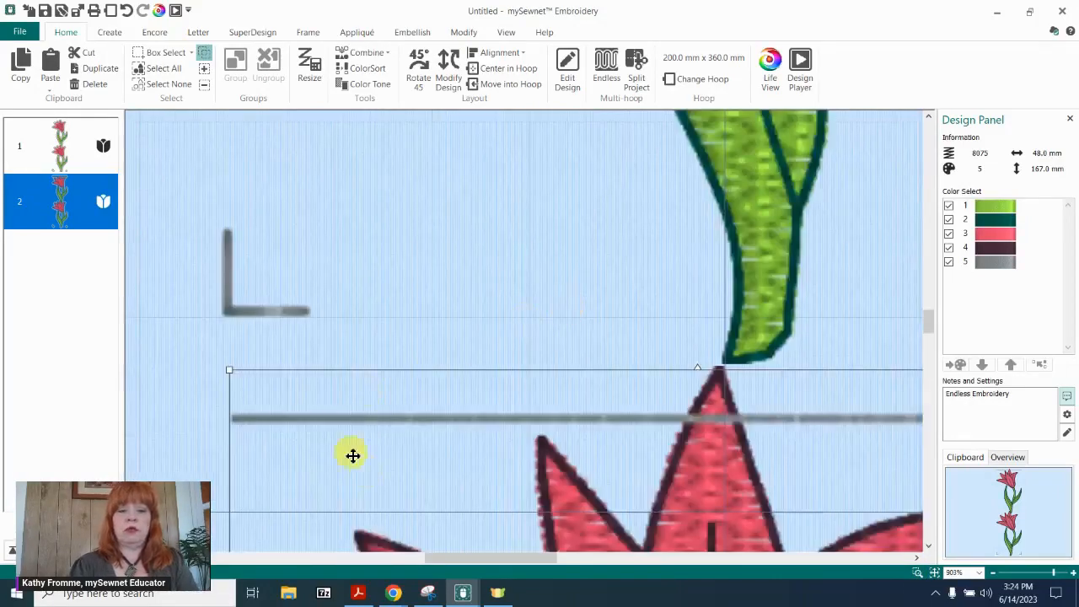
left_click_drag(405, 414, 398, 309)
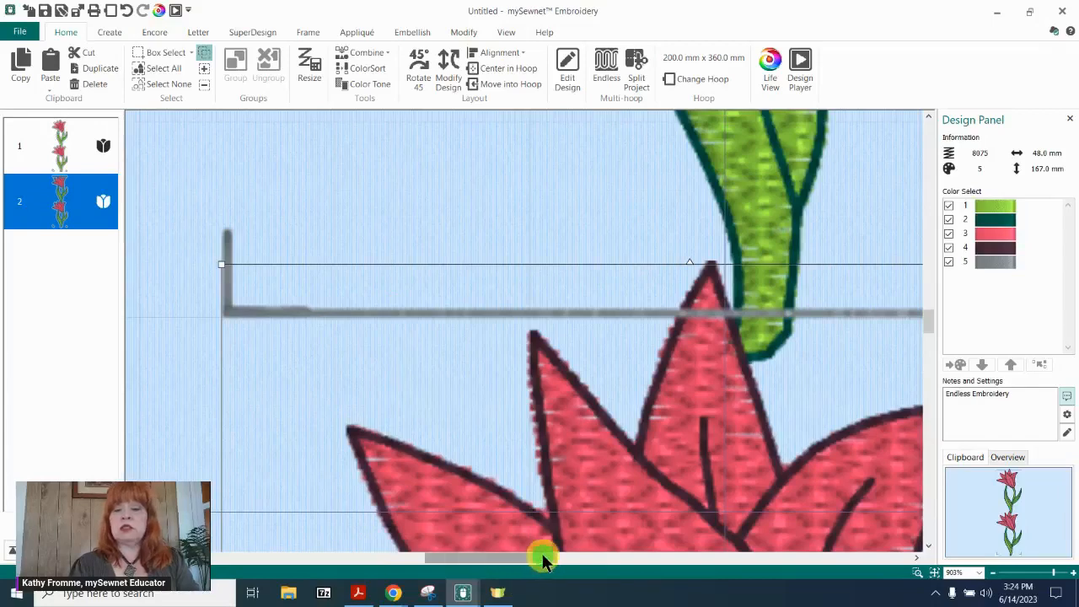
left_click_drag(542, 559, 647, 551)
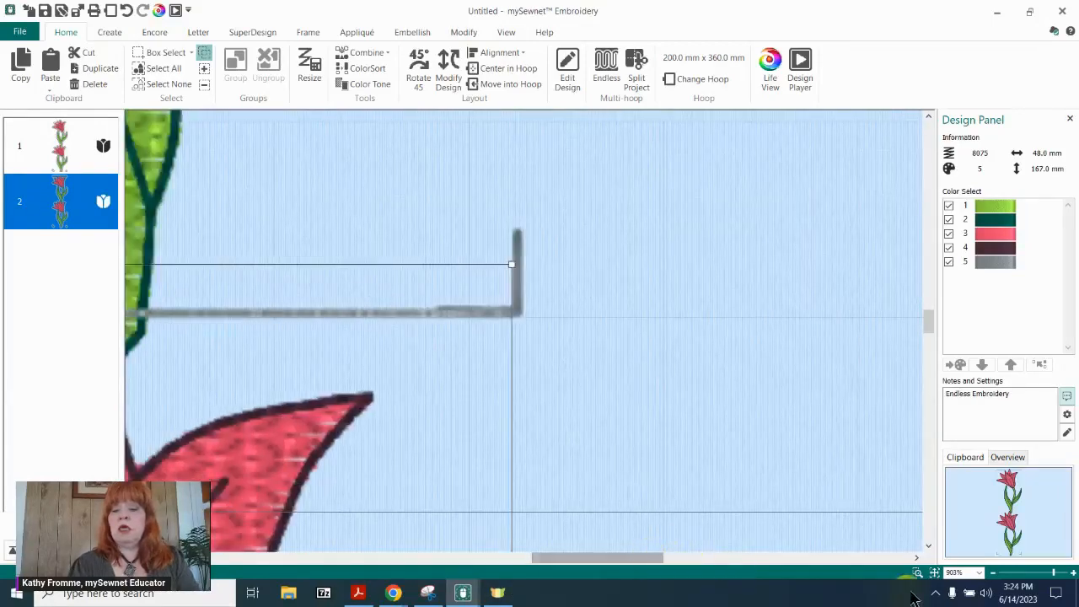
left_click(934, 573)
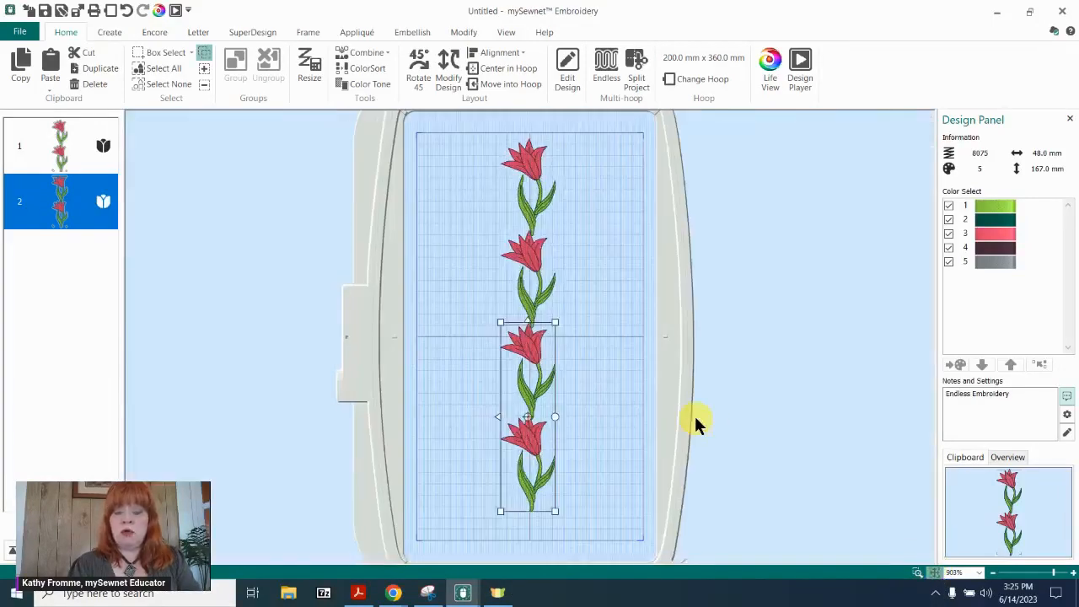
Delete the upper tulip design, keeping only the lower copy in the hoop.
left_click(750, 314)
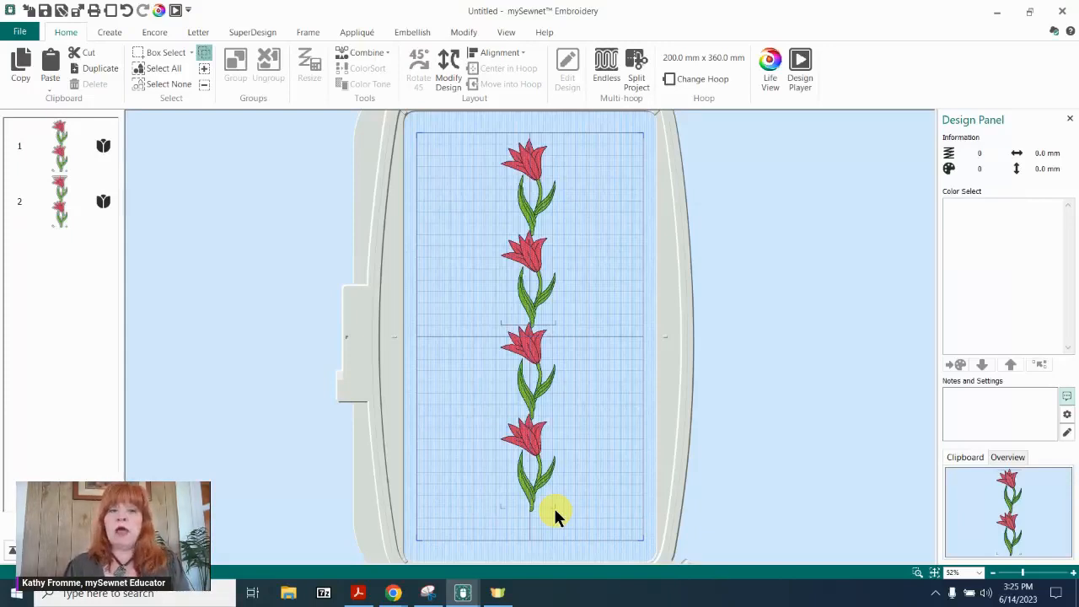
left_click(524, 226)
key("Delete")
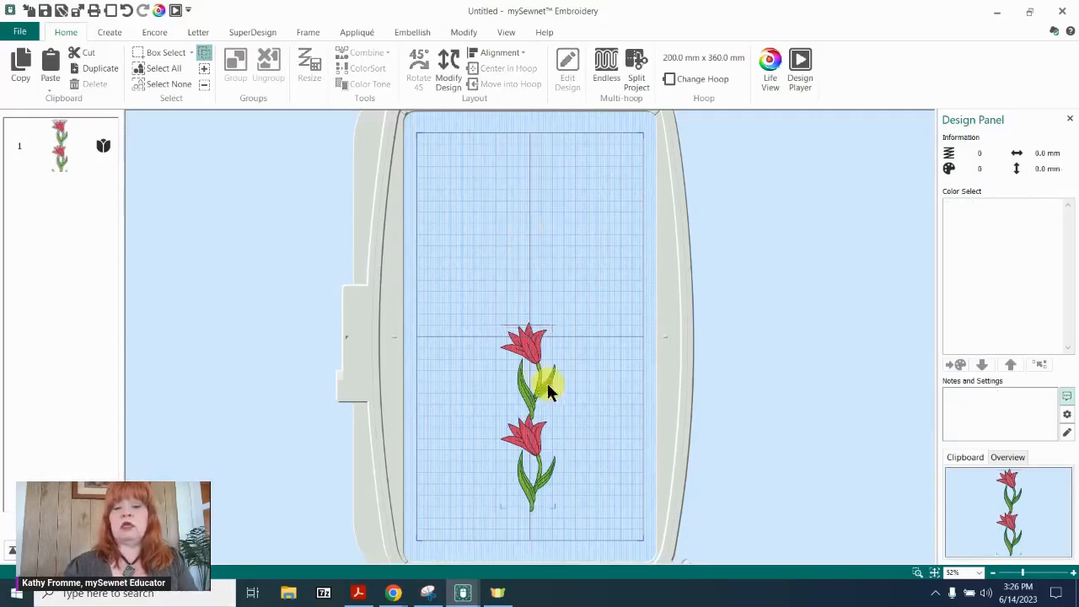
Delete the remaining tulip design from the hoop and insert the Wesley monster from Monsters 1 (Fantasy) at 47 mm.
left_click(551, 391)
key("Delete")
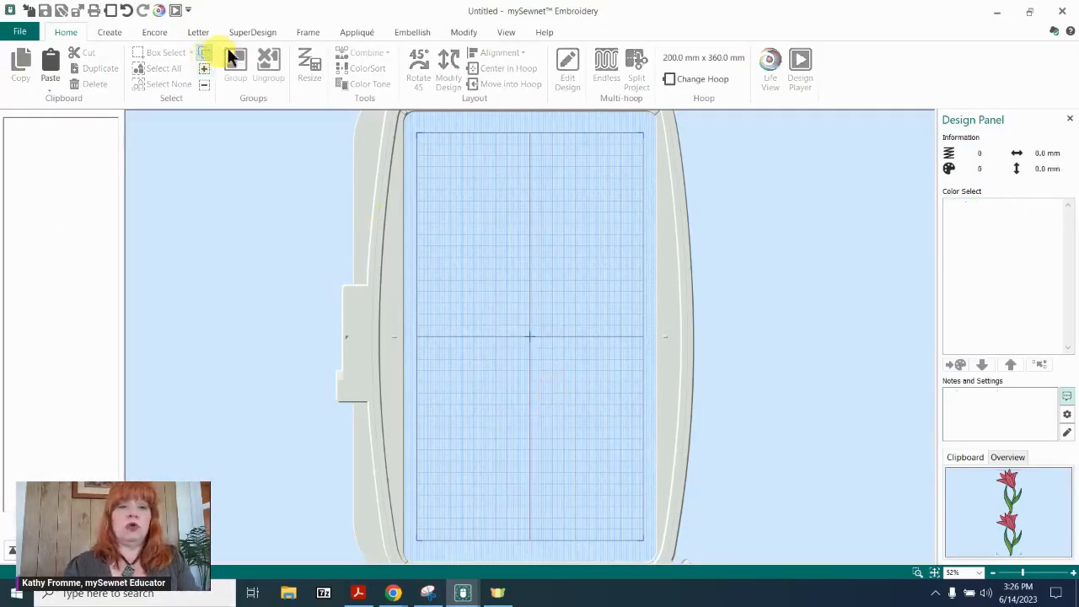
left_click(255, 33)
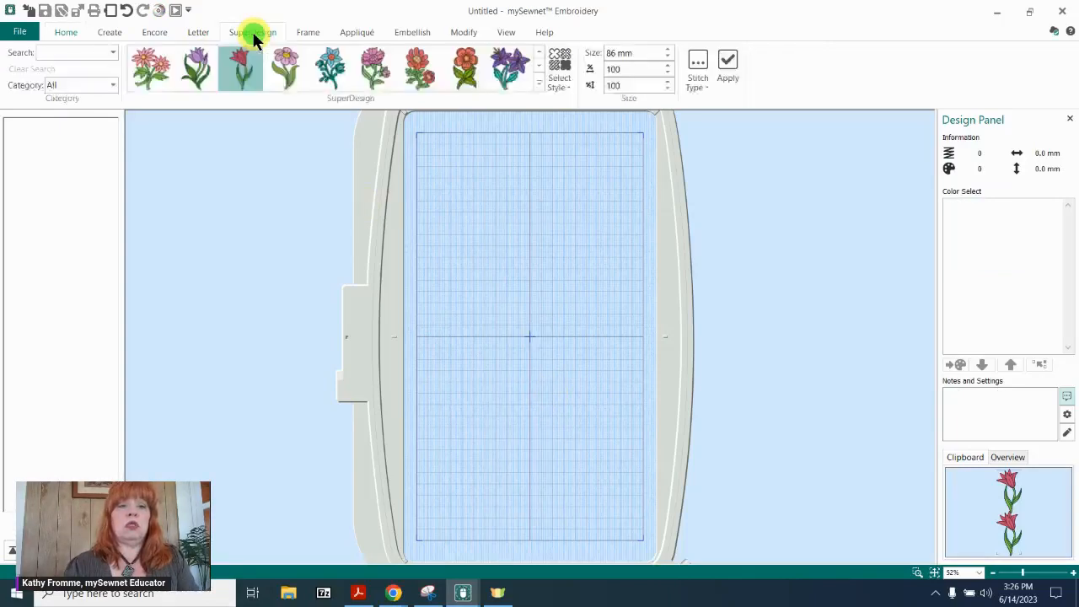
left_click(538, 82)
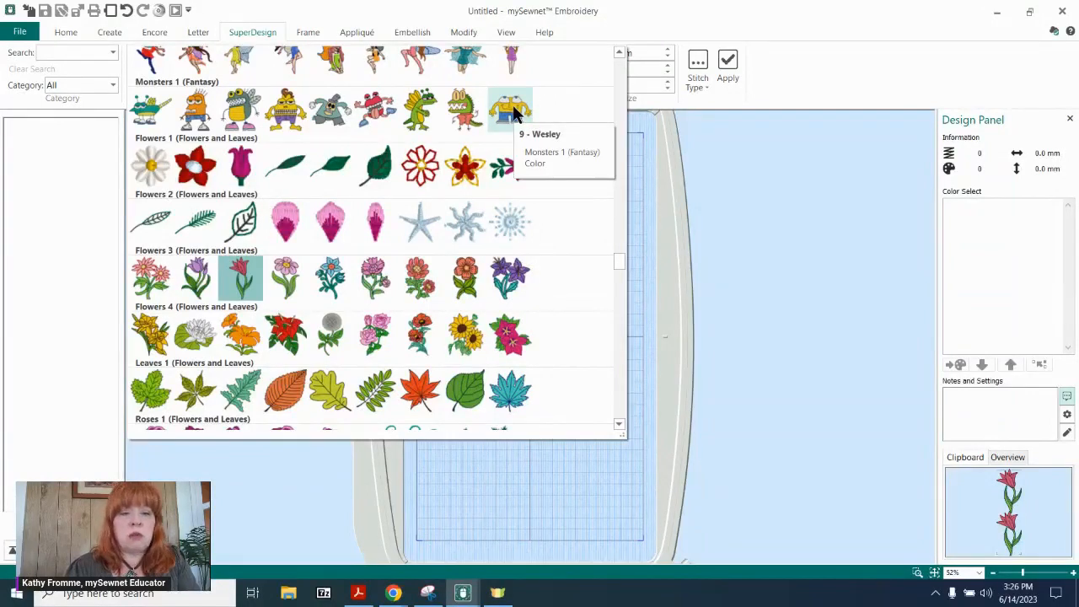
left_click(512, 108)
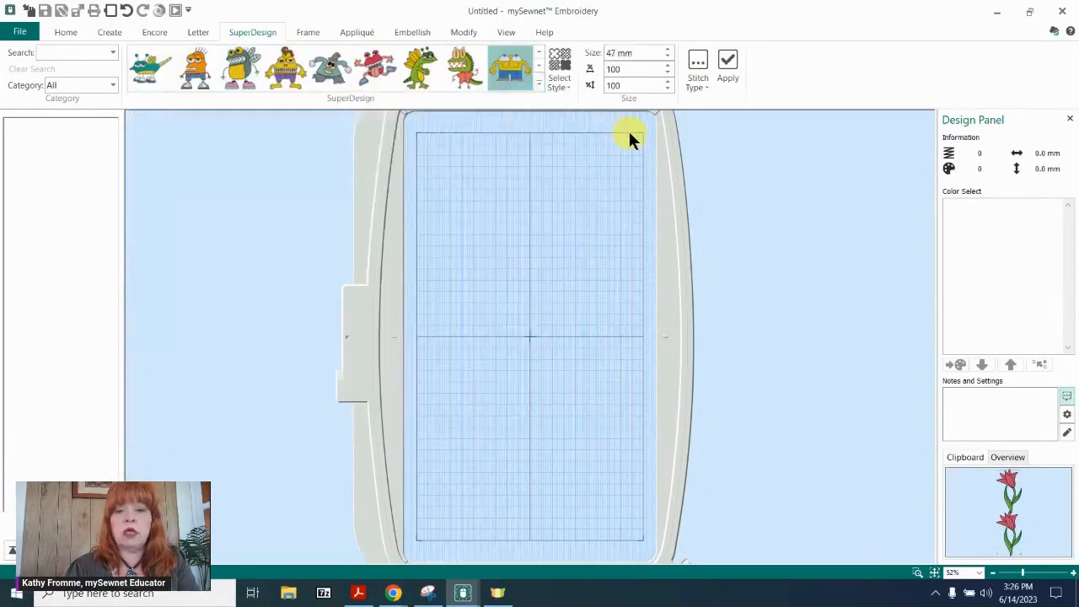
left_click(724, 68)
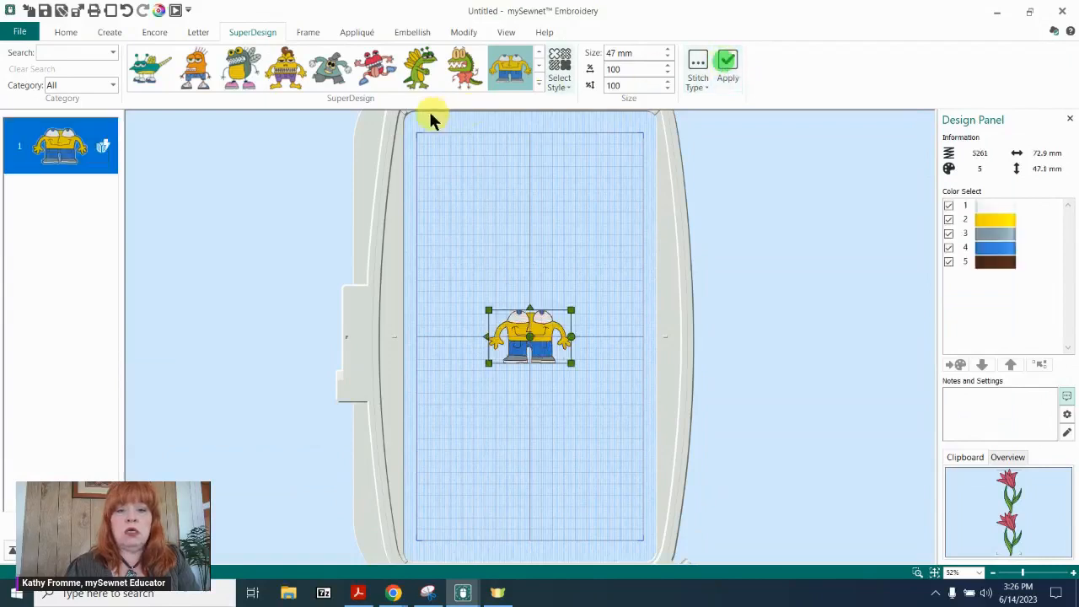
Insert the red big-mouthed monster SuperDesign at 63 mm and the orange spiky-haired monster at 62 mm.
left_click(371, 68)
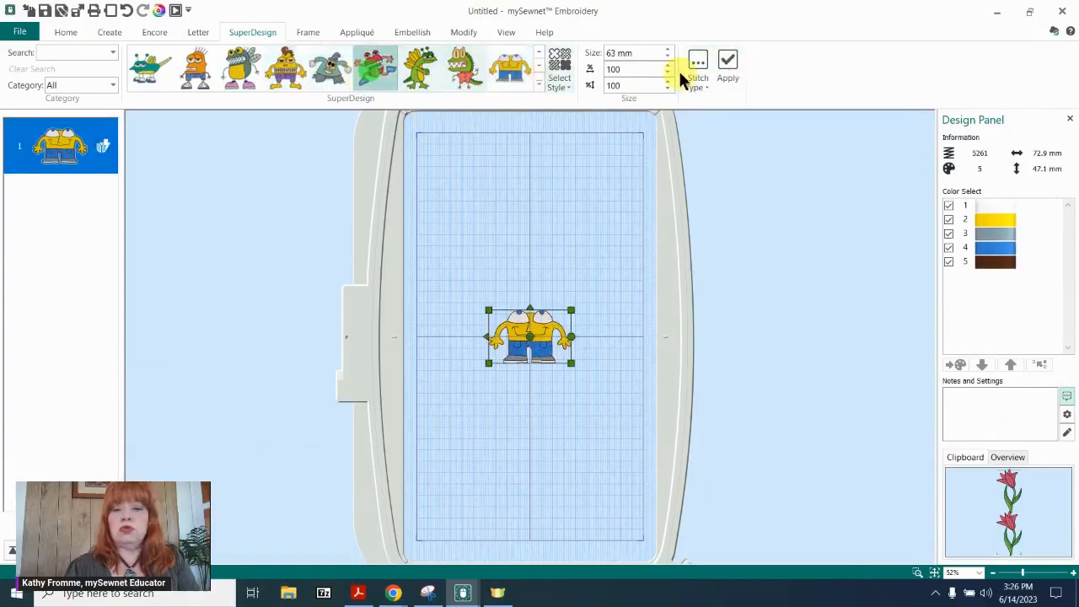
left_click(728, 68)
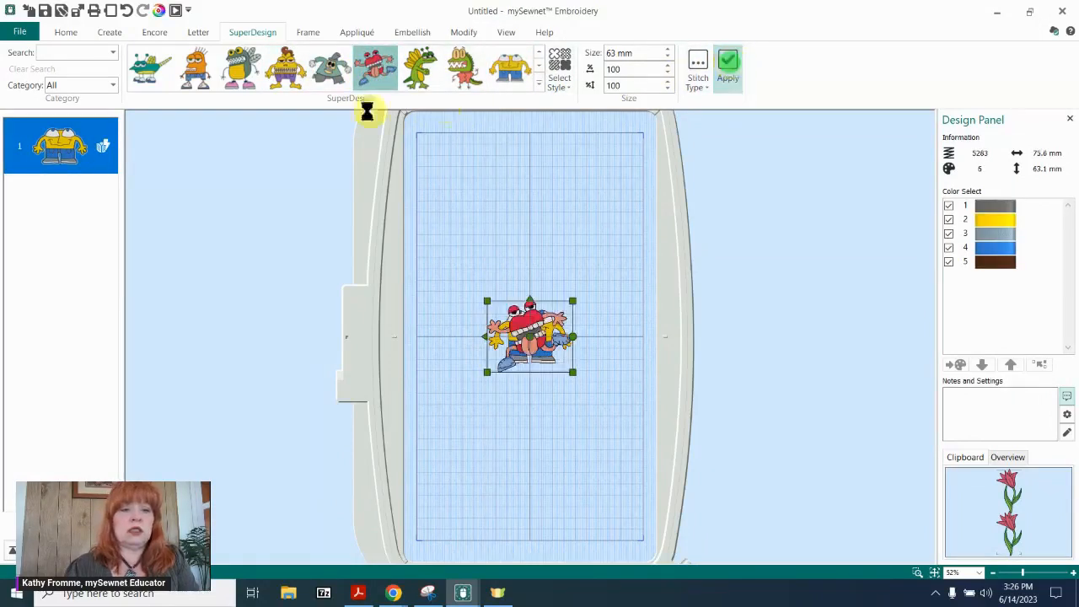
left_click(194, 76)
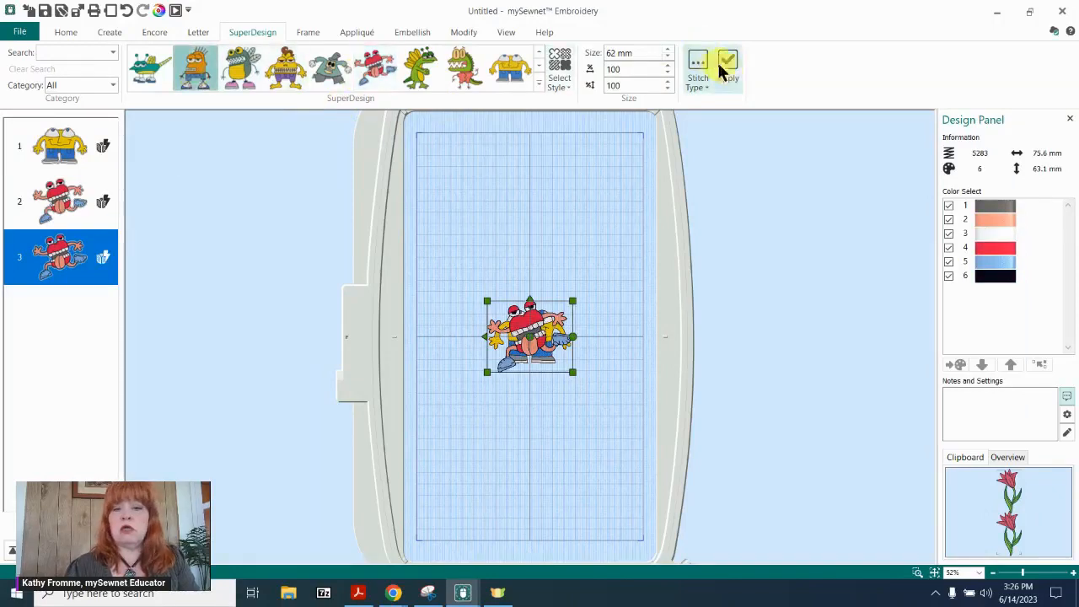
Set the 360mm x 200mm Designer Royal Hoop to the rotated orientation.
double_click(369, 149)
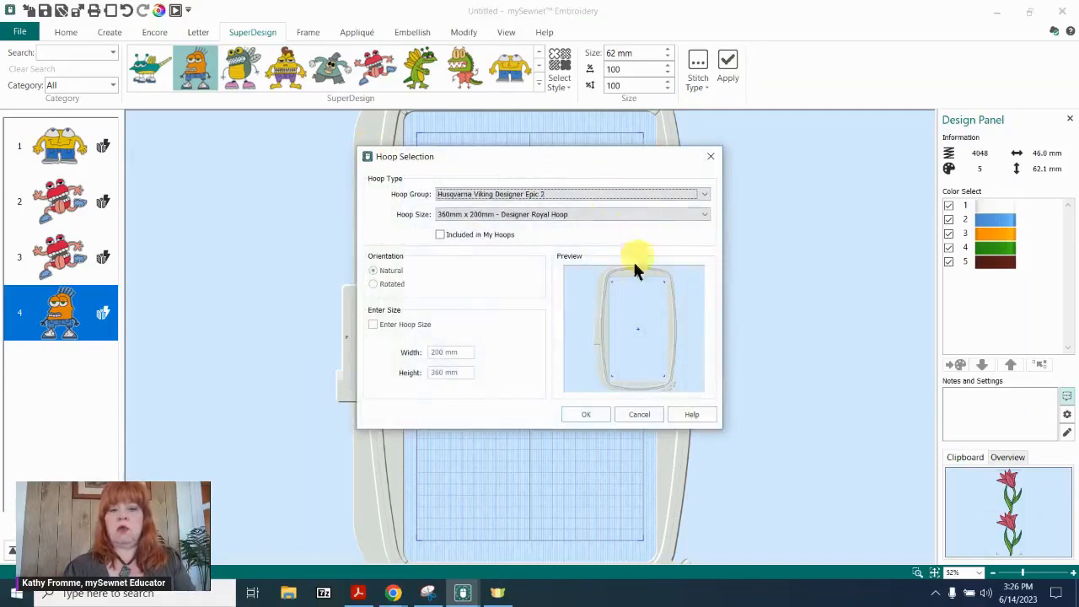
left_click(390, 284)
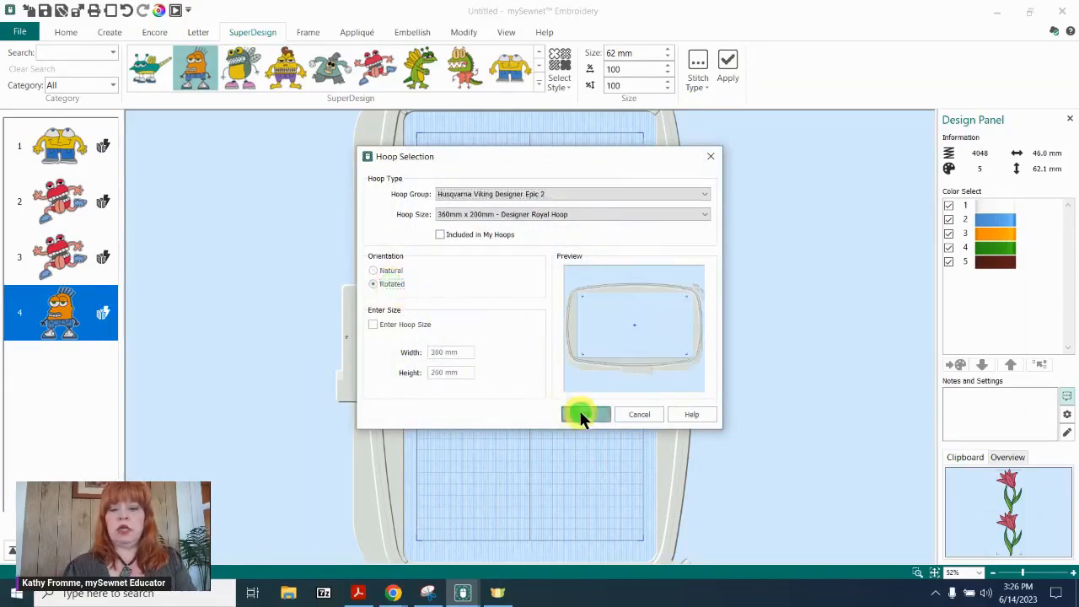
left_click(584, 414)
Arrange the orange, yellow and red monsters side by side in a row and delete the duplicate red monster.
left_click_drag(531, 331, 416, 339)
left_click(547, 325)
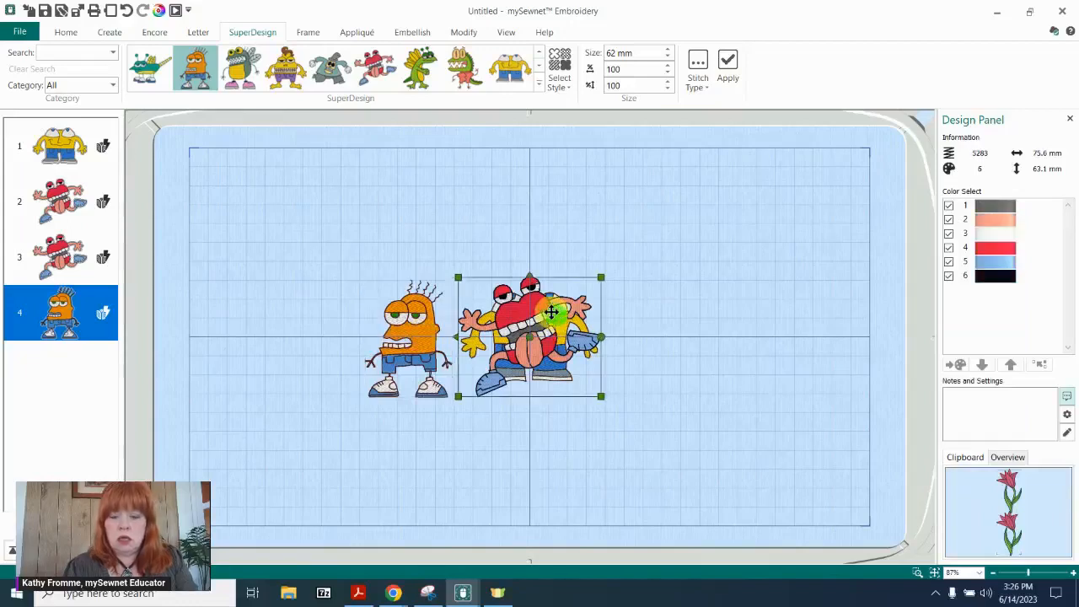
left_click_drag(546, 326, 700, 314)
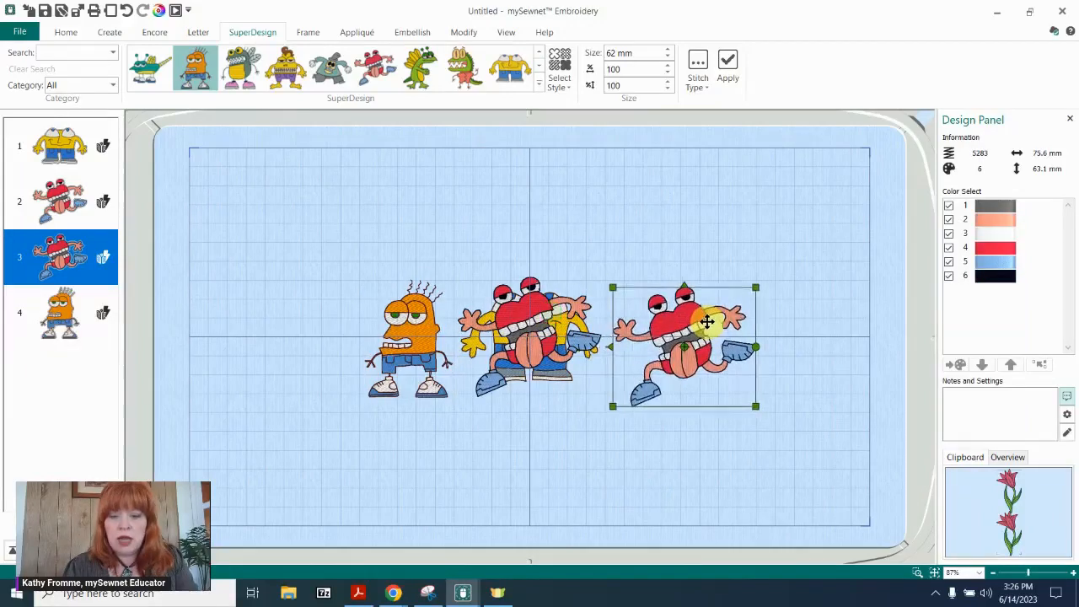
left_click(558, 311)
left_click_drag(558, 310, 603, 202)
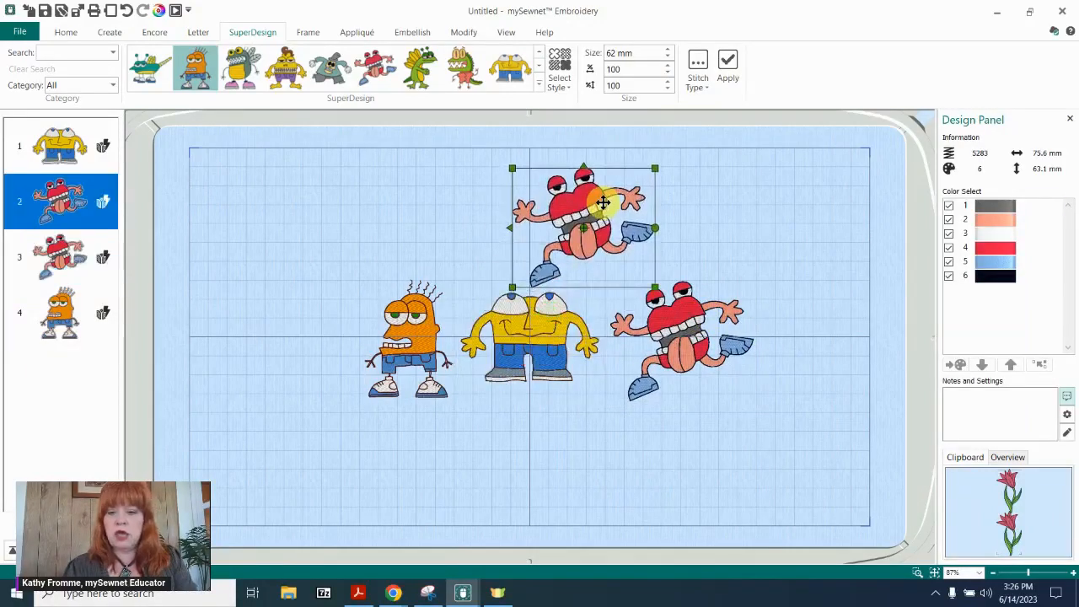
key("Delete")
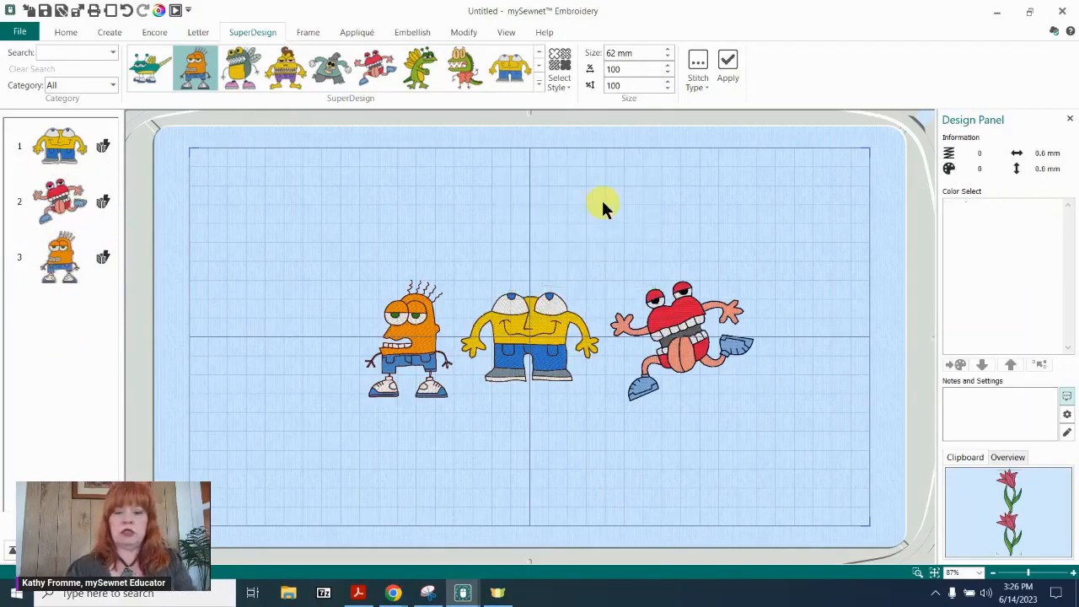
Select all three monsters together and align them vertically by their middles.
left_click(407, 338)
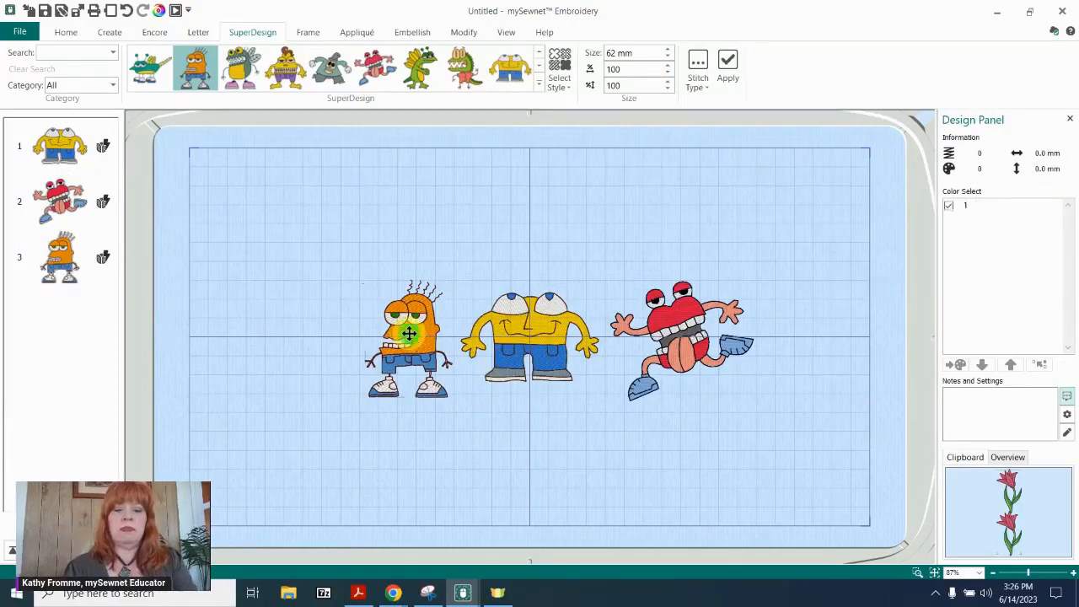
left_click(516, 345, "ctrl")
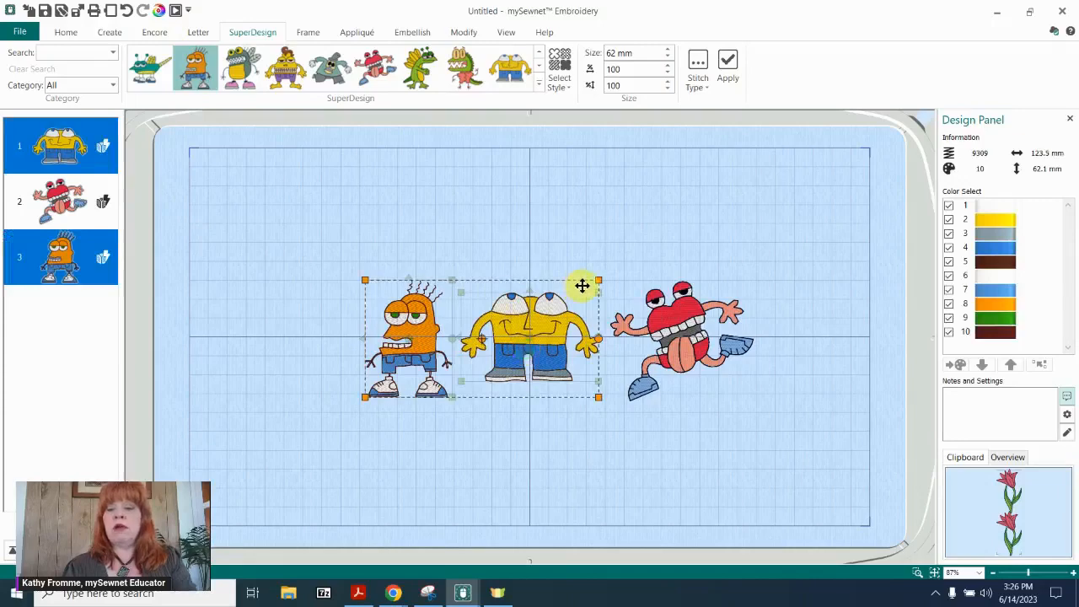
left_click(712, 340, "ctrl")
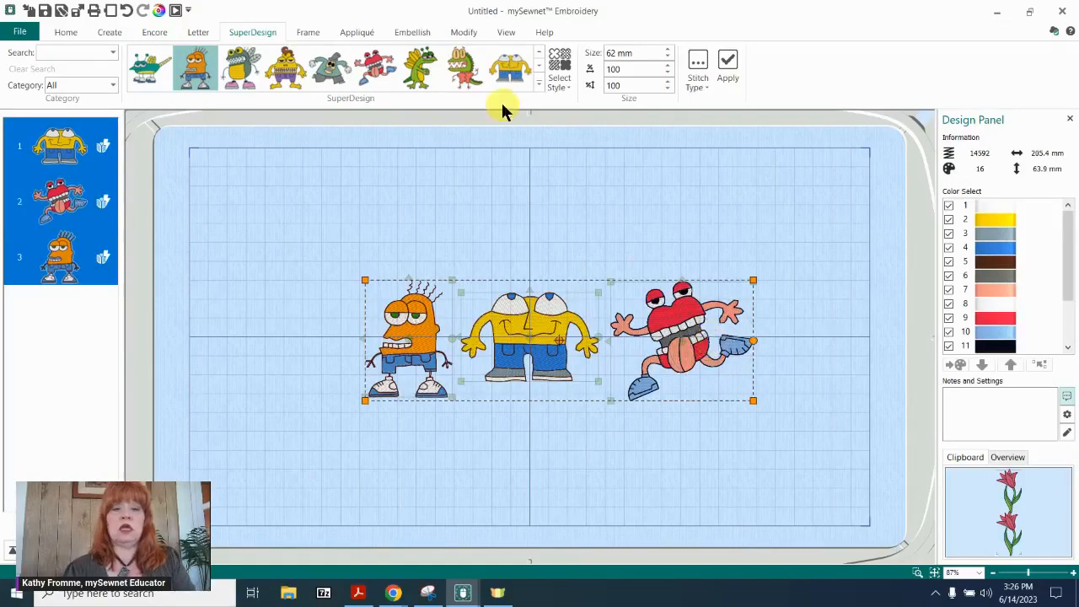
left_click(65, 34)
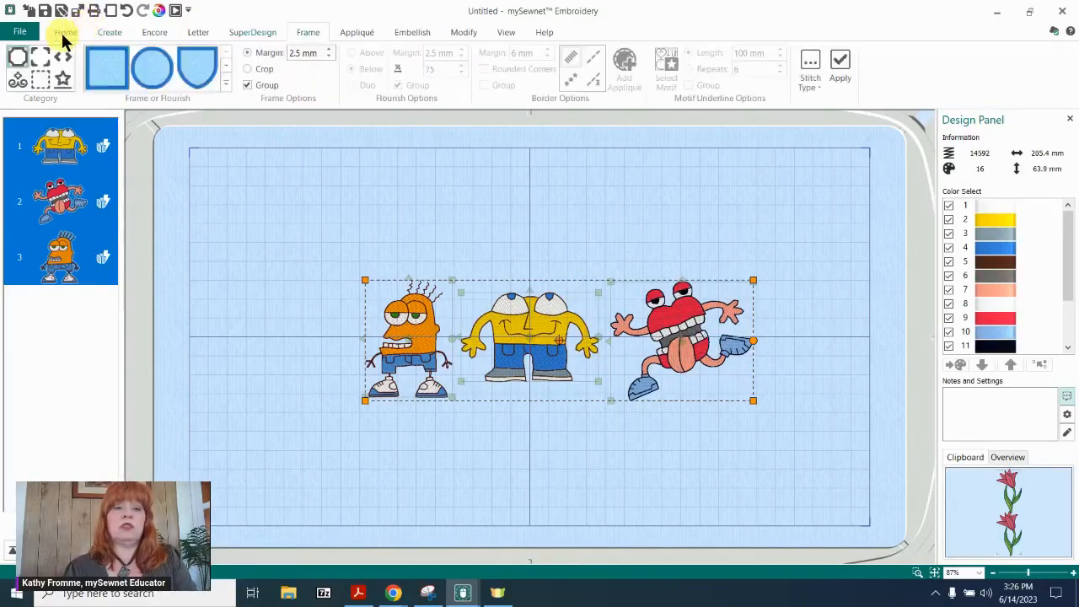
left_click(66, 36)
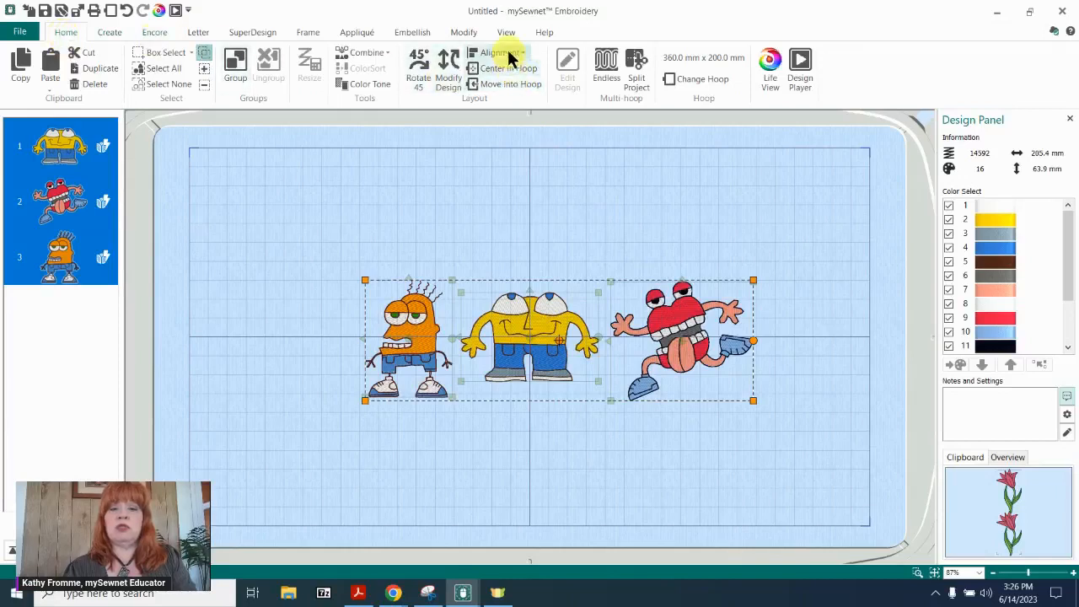
left_click(503, 51)
mouse_move(567, 70)
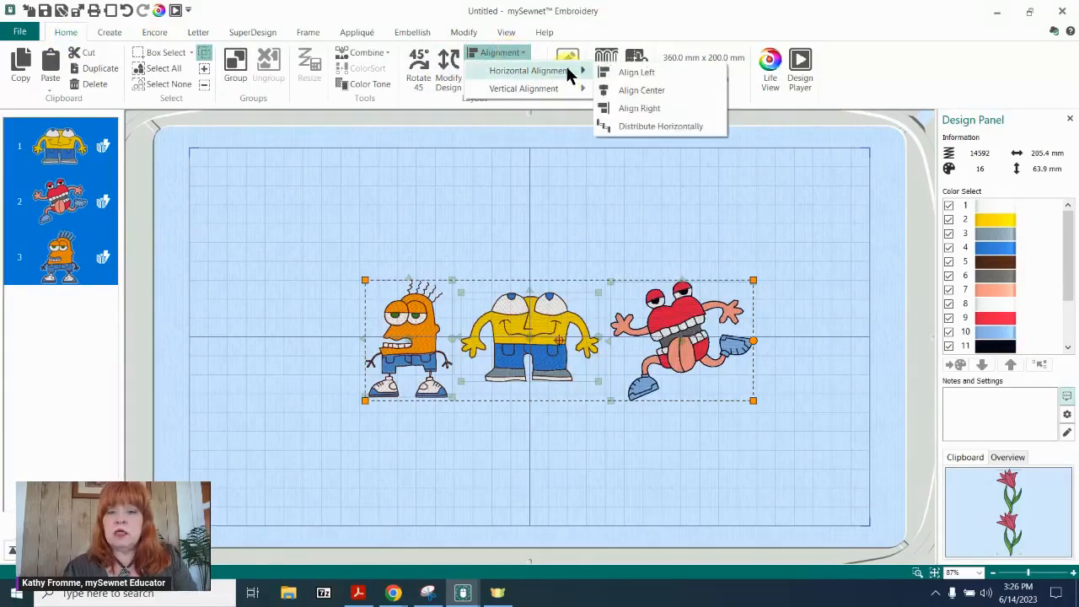
mouse_move(566, 95)
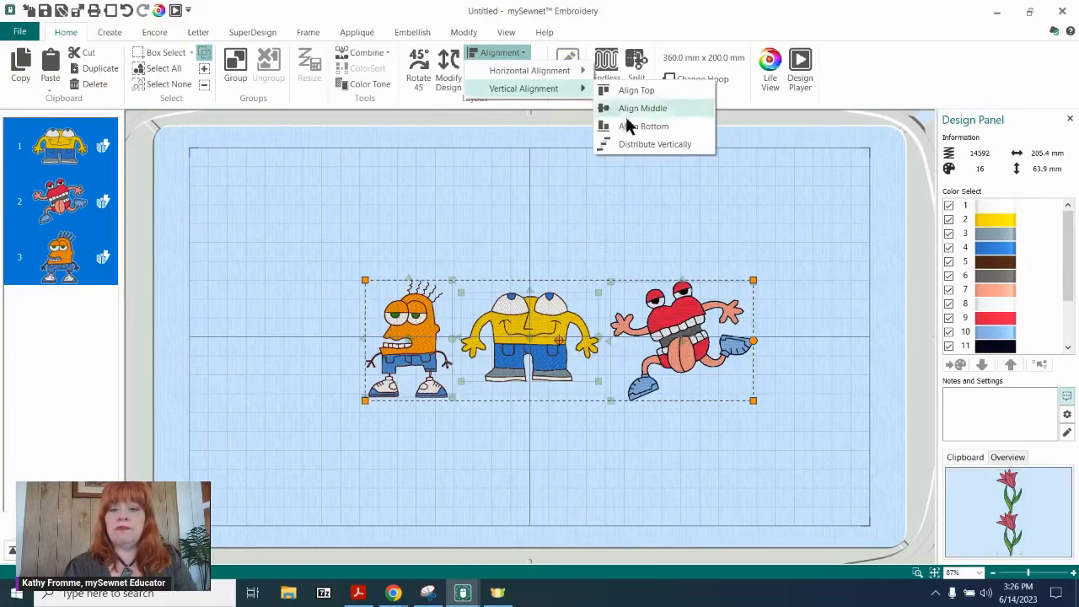
left_click(647, 108)
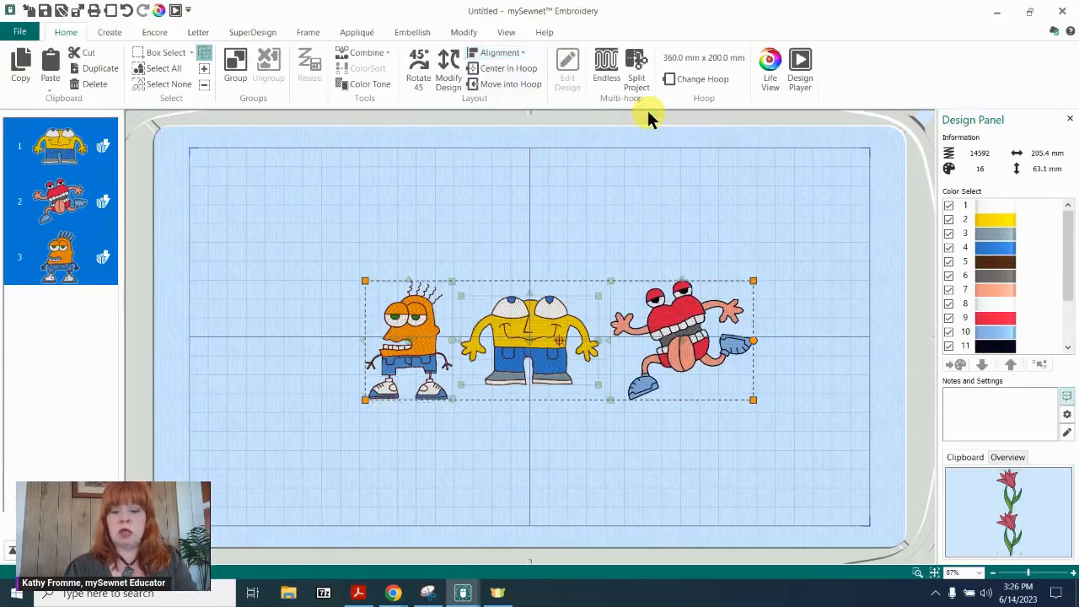
Nudge the red monster left and the orange monster right to close the gaps beside the yellow monster.
left_click(523, 217)
left_click(677, 341)
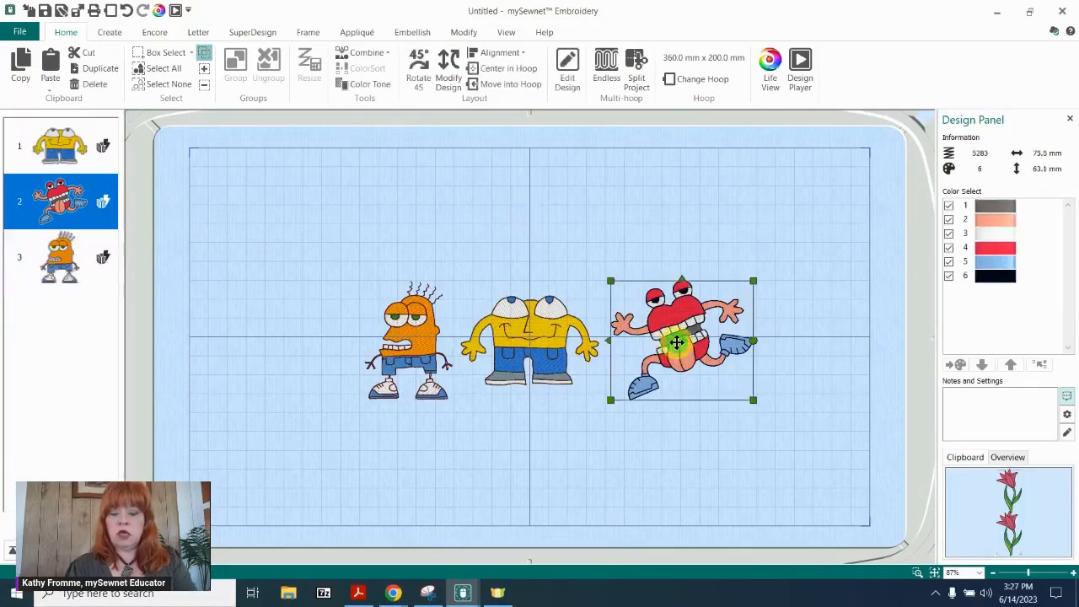
key("Left")
key("Left")
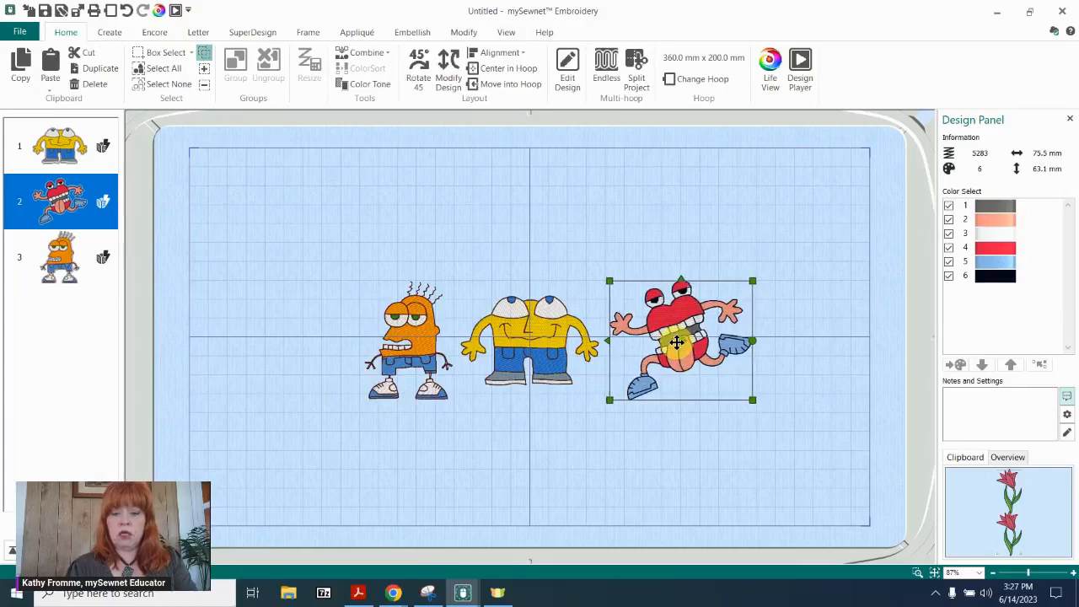
key("Left")
key("Left")
key("Left")
key("Left")
key("Left")
key("Left")
key("Left")
key("Left")
key("Left")
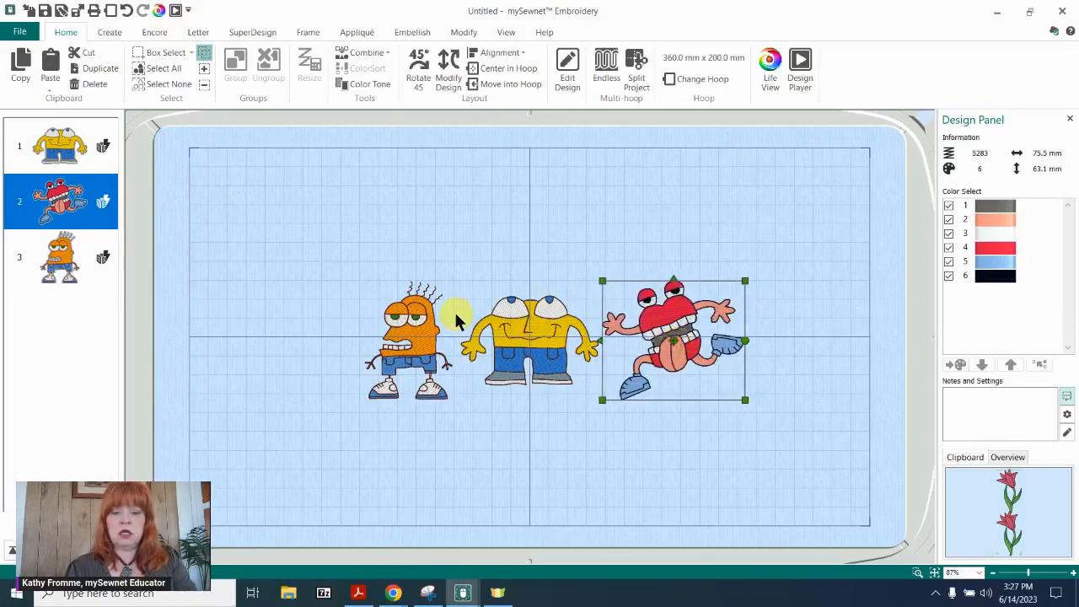
left_click(419, 332)
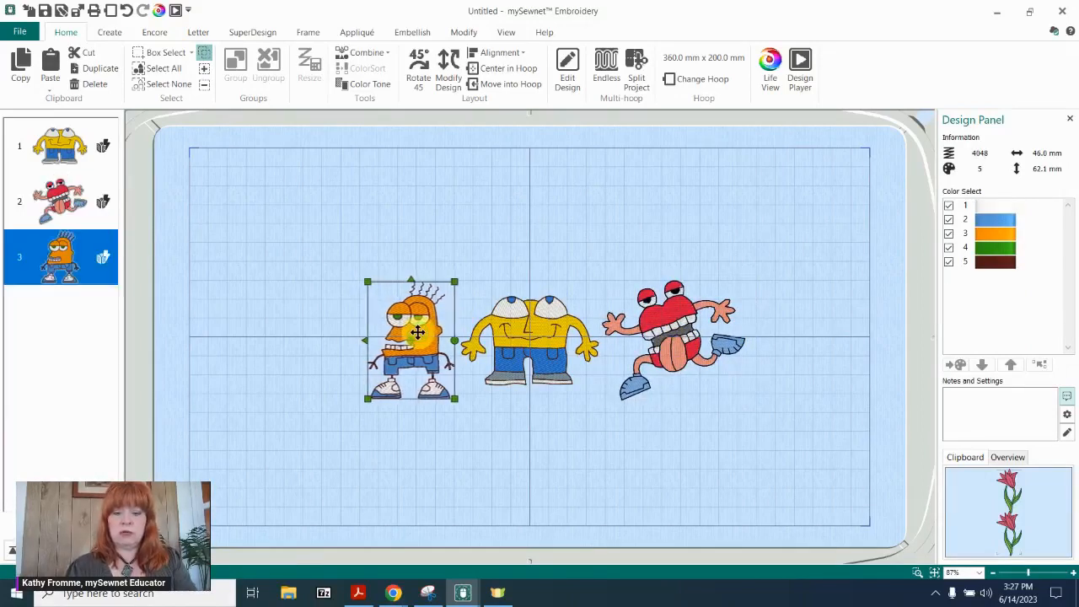
key("Right")
key("Right")
key("Right")
key("Right")
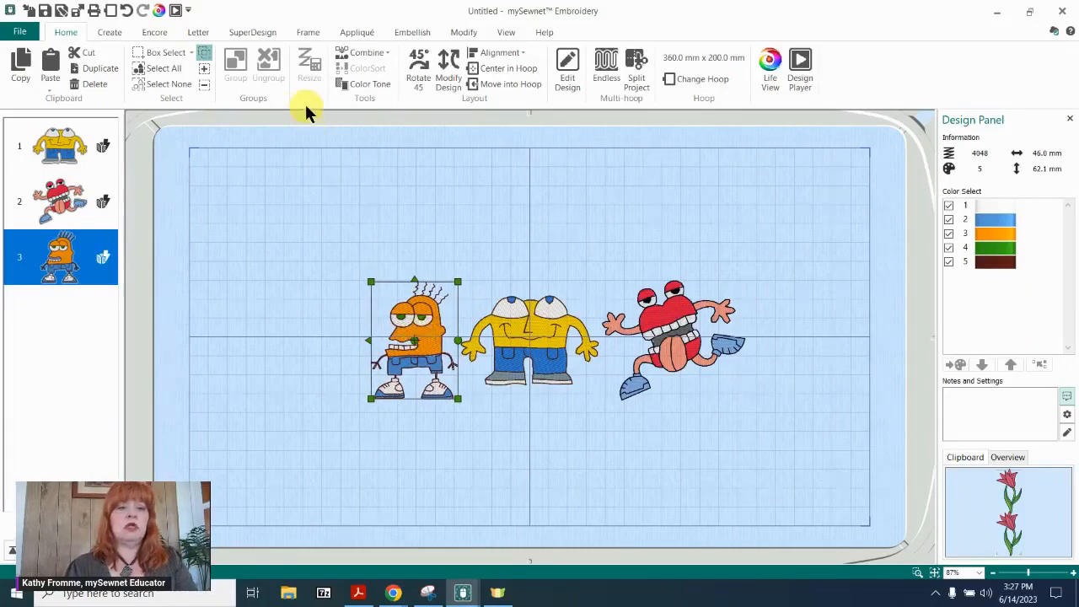
Select all the monster designs and combine them into a single design.
left_click(173, 67)
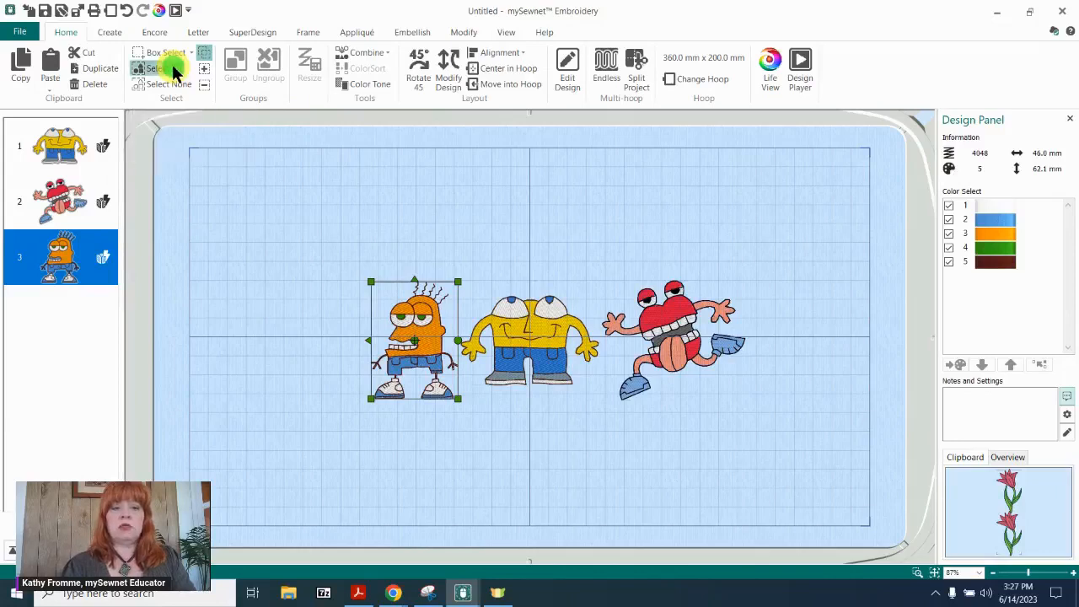
left_click(372, 52)
left_click(382, 70)
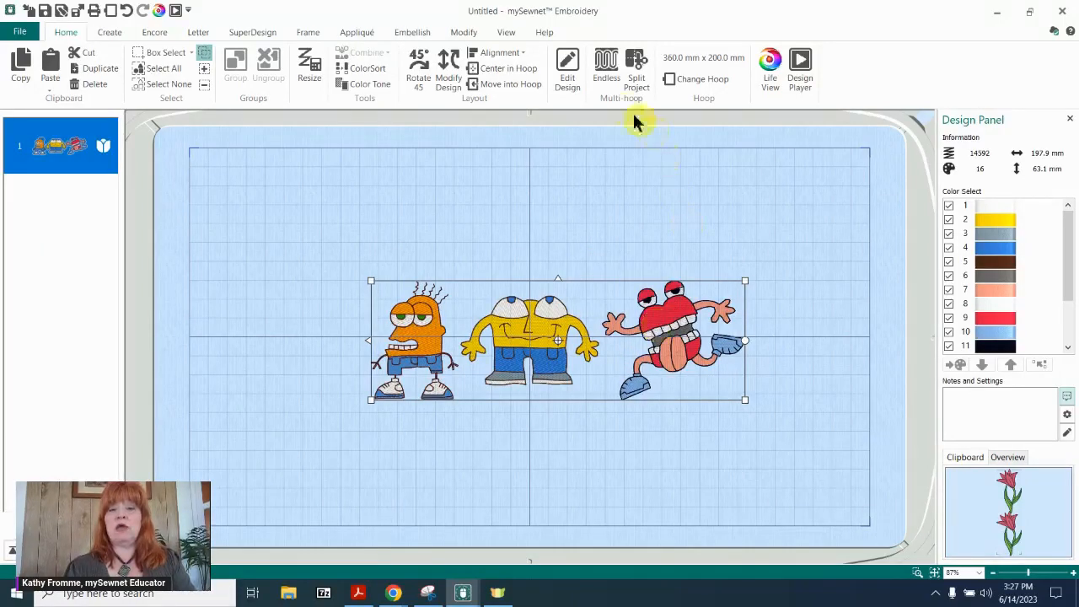
Create a repeating endless embroidery from the monster row with left fabric direction, corner end markers at both positions and a -5.0 mm gap.
left_click(605, 68)
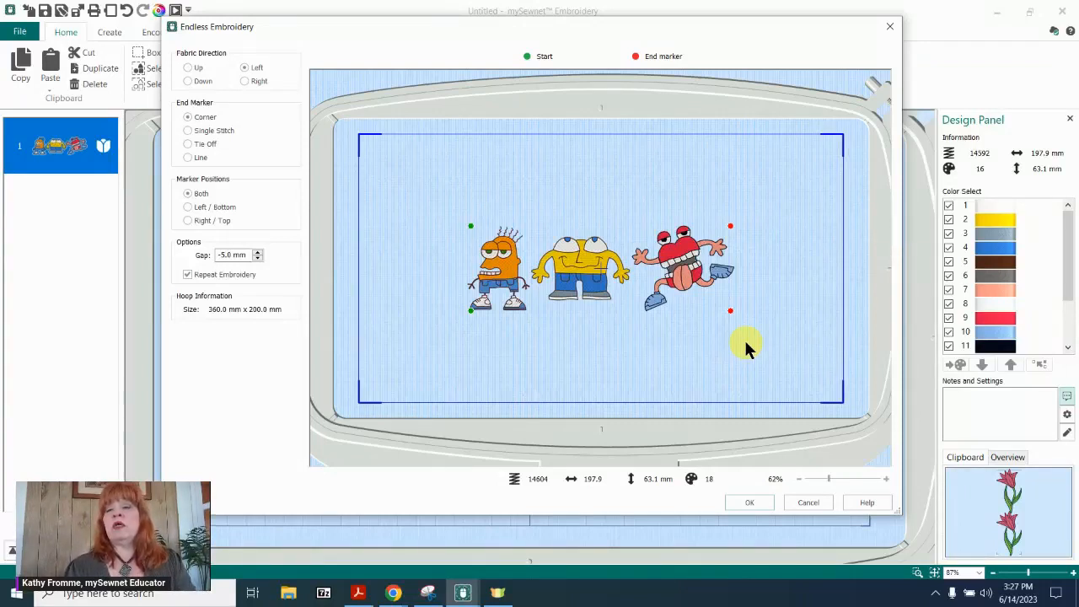
left_click(750, 501)
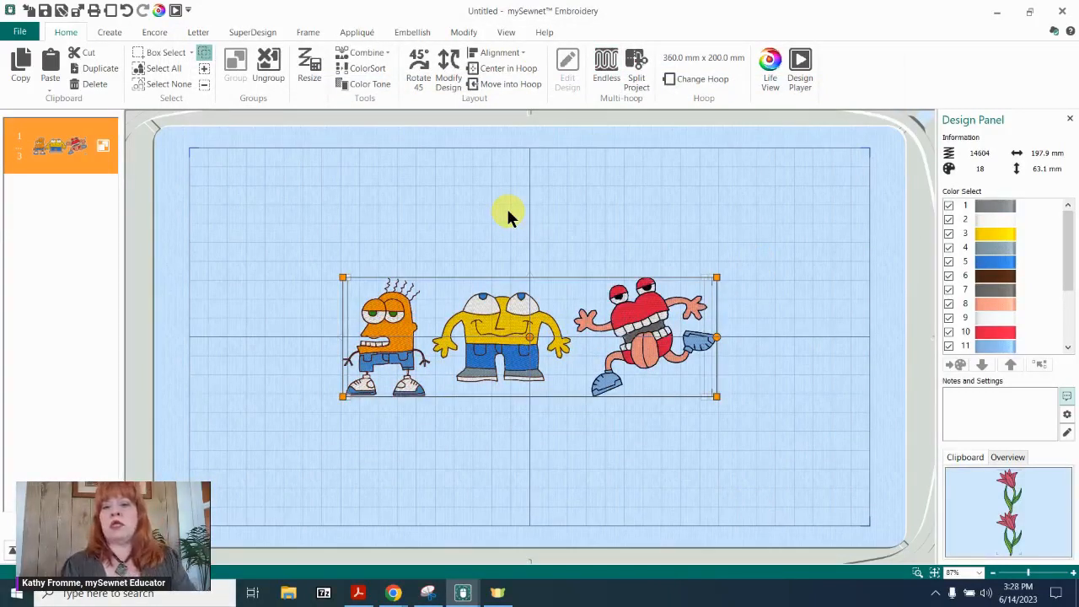
left_click(713, 206)
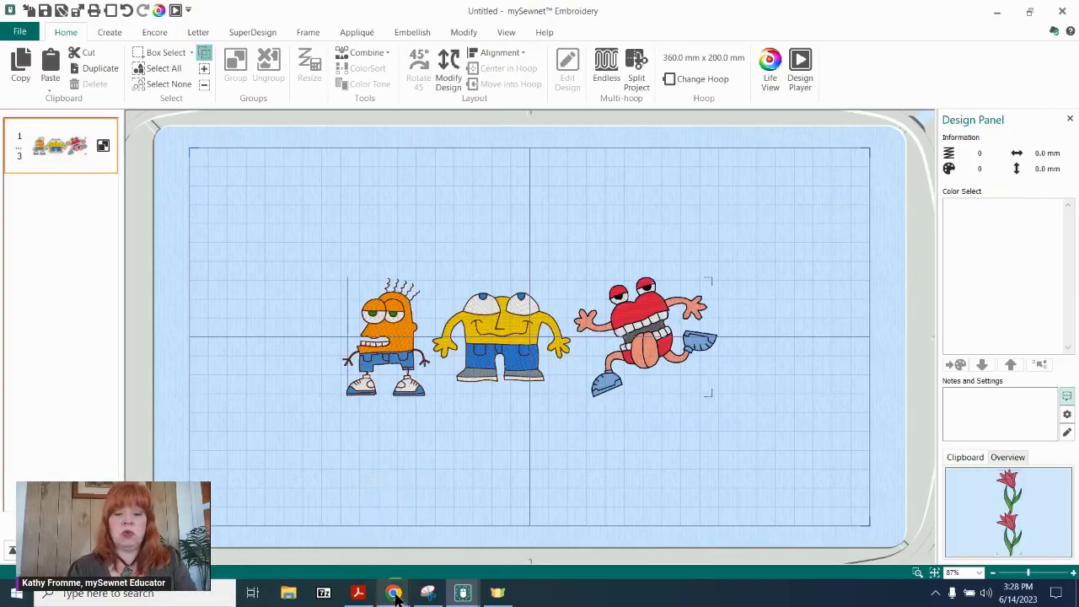
Switch to the mySewnet Library page in Chrome and go to the mySewnet home page.
mouse_move(397, 596)
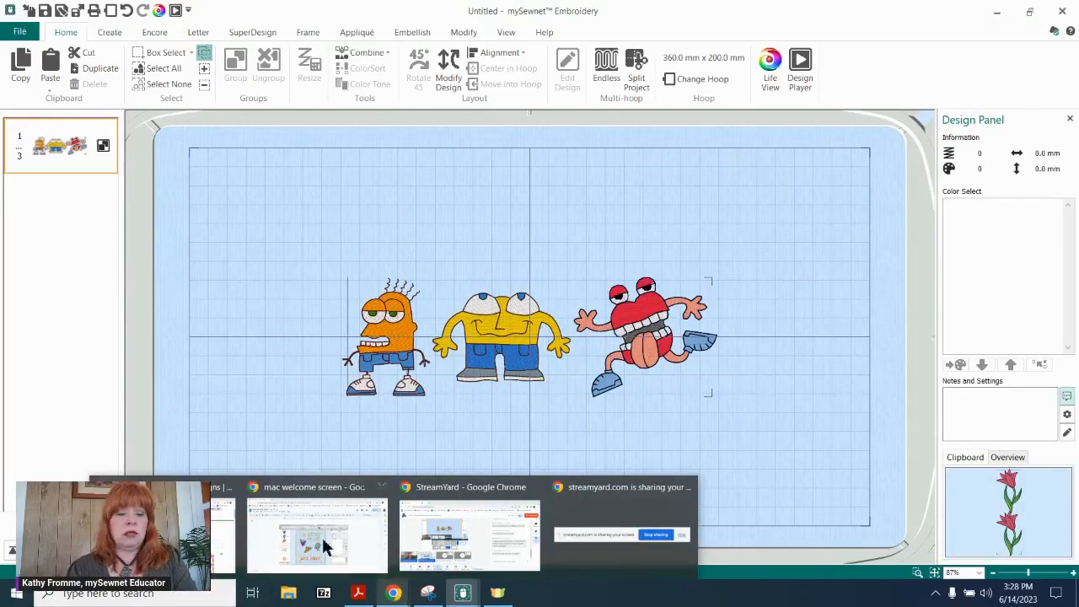
left_click(181, 537)
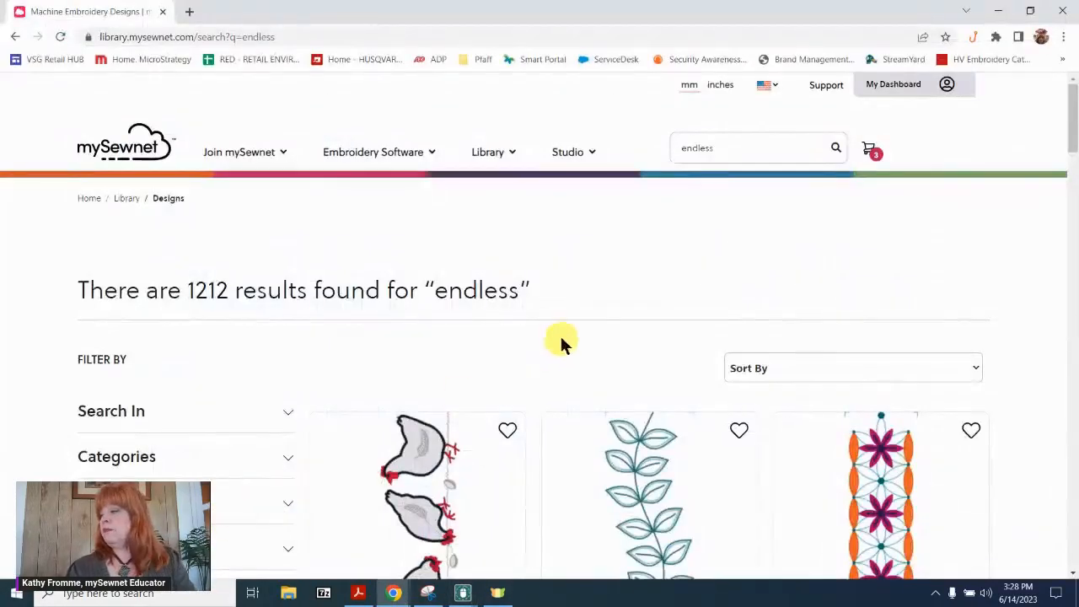
left_click(150, 134)
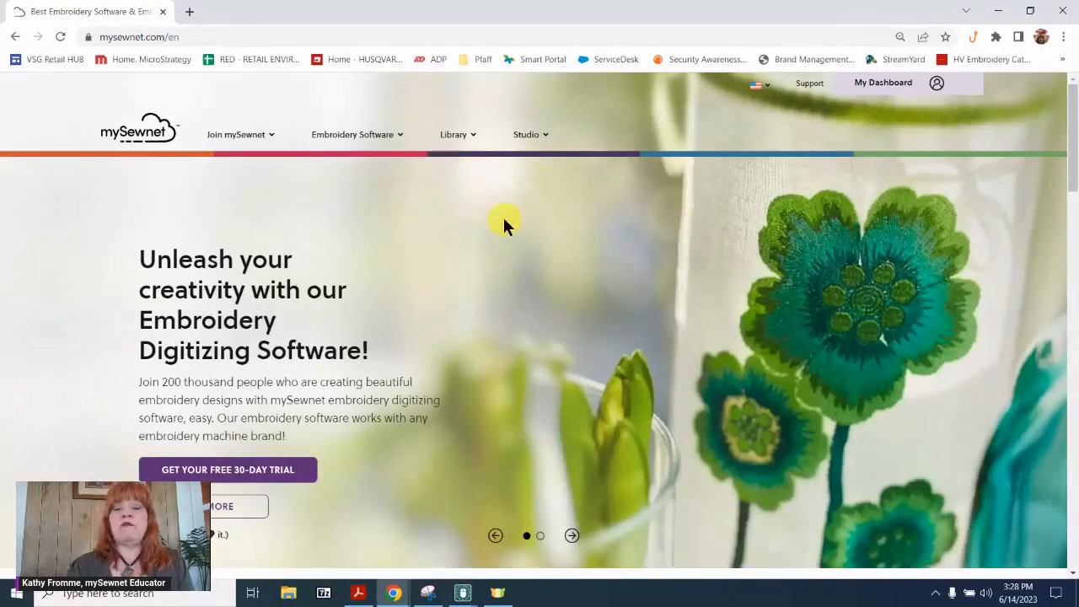
Show all designs in the mySewnet Library and search them for "endless".
left_click(450, 134)
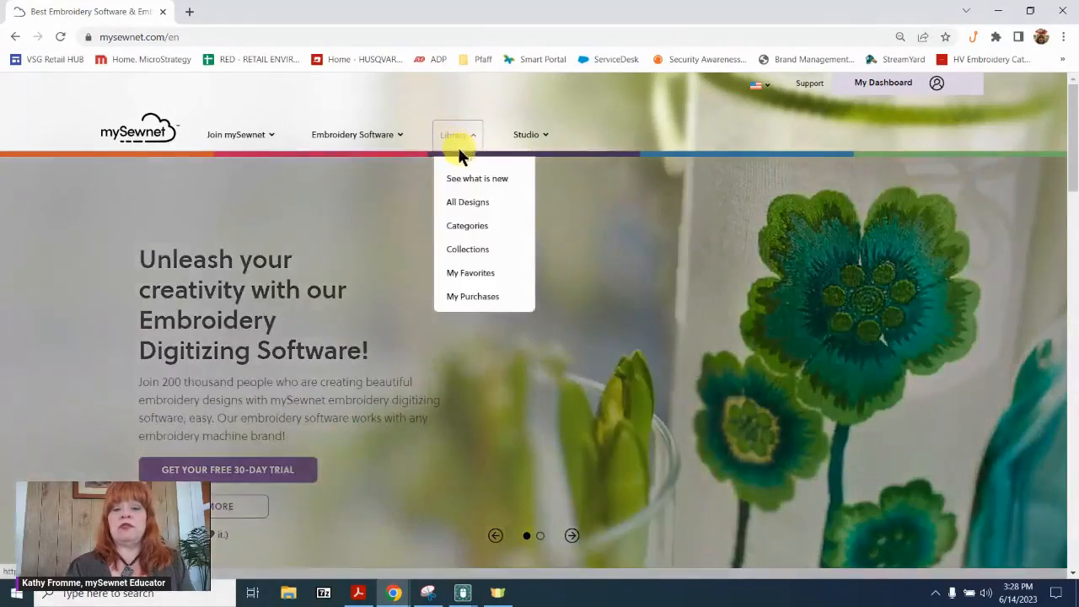
left_click(473, 205)
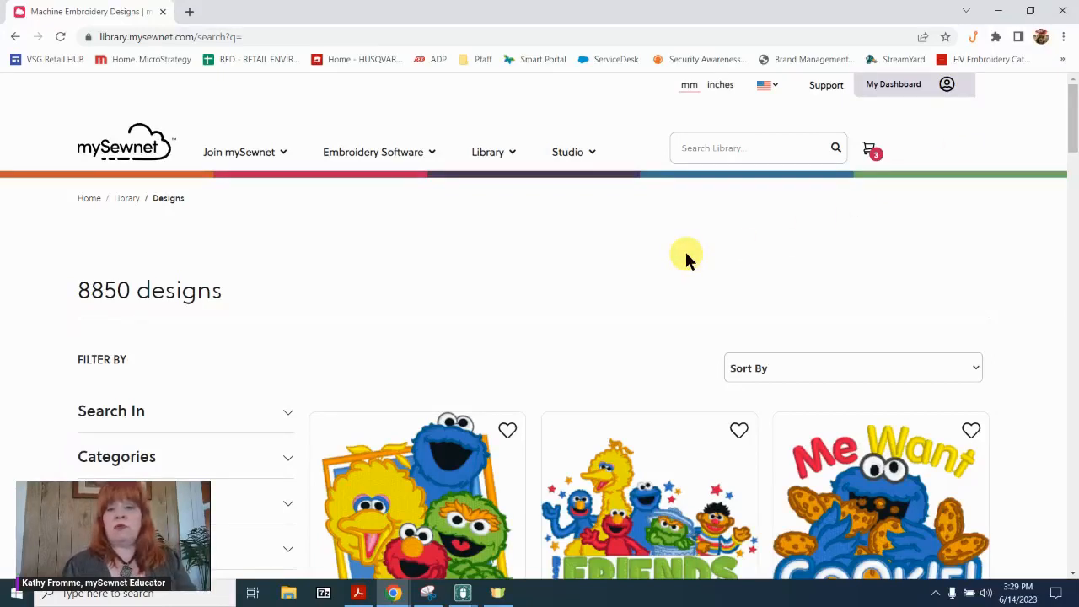
left_click(761, 145)
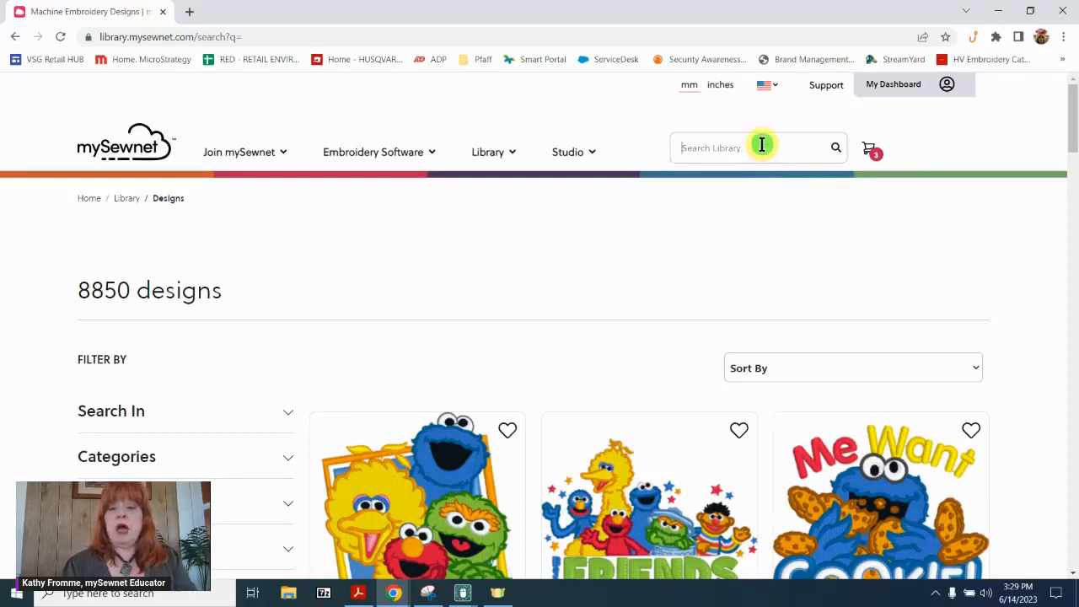
type("endles")
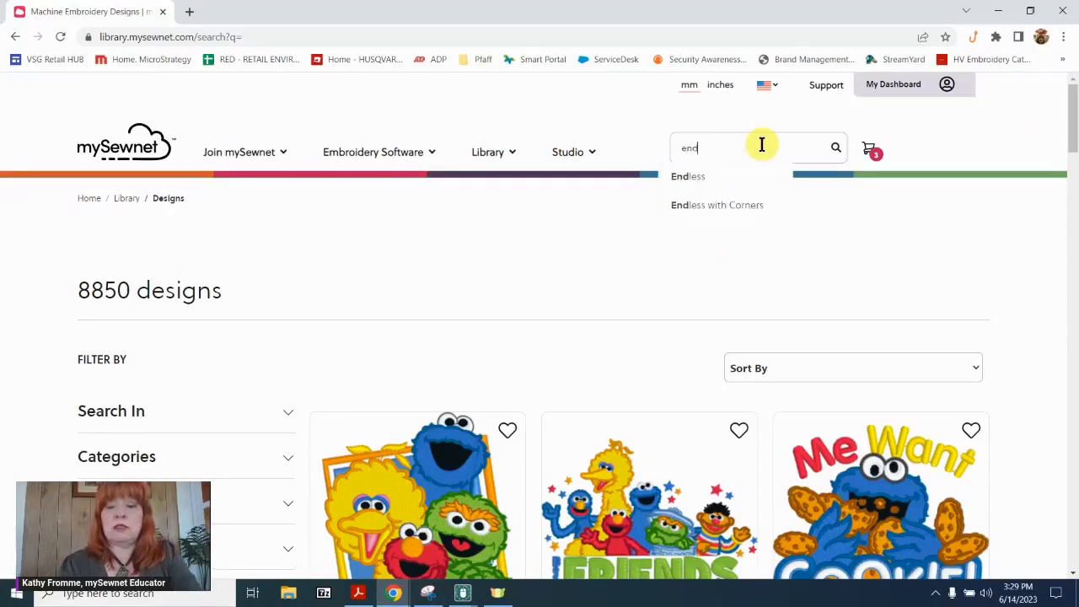
type("s")
key("Return")
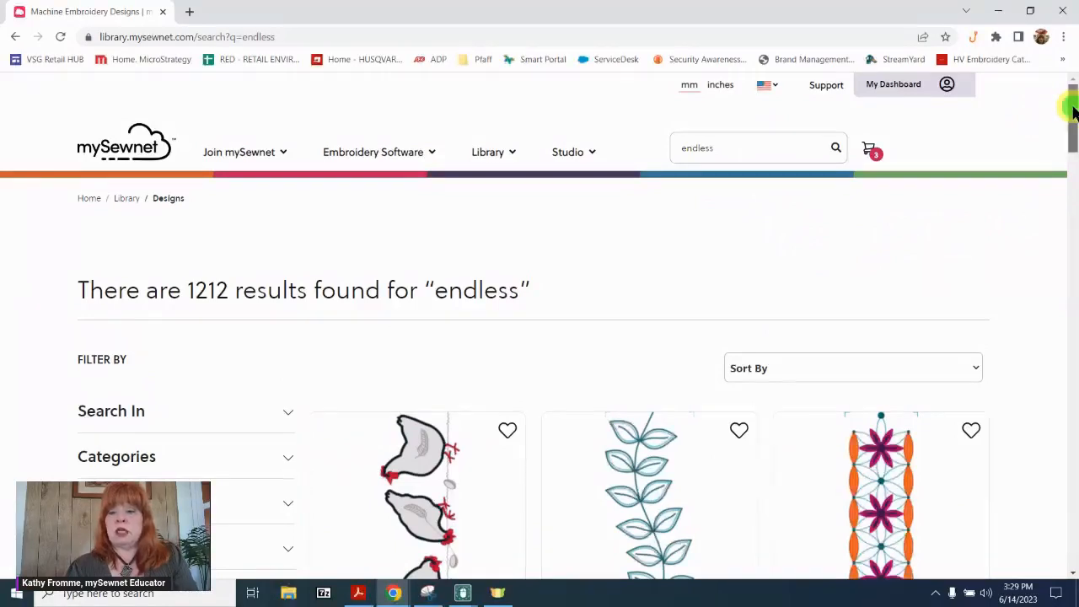
Open the Endless Floral design from the search results and look through its details page.
mouse_move(1073, 114)
left_mouse_down()
mouse_move(1073, 126)
mouse_move(1073, 114)
left_mouse_up()
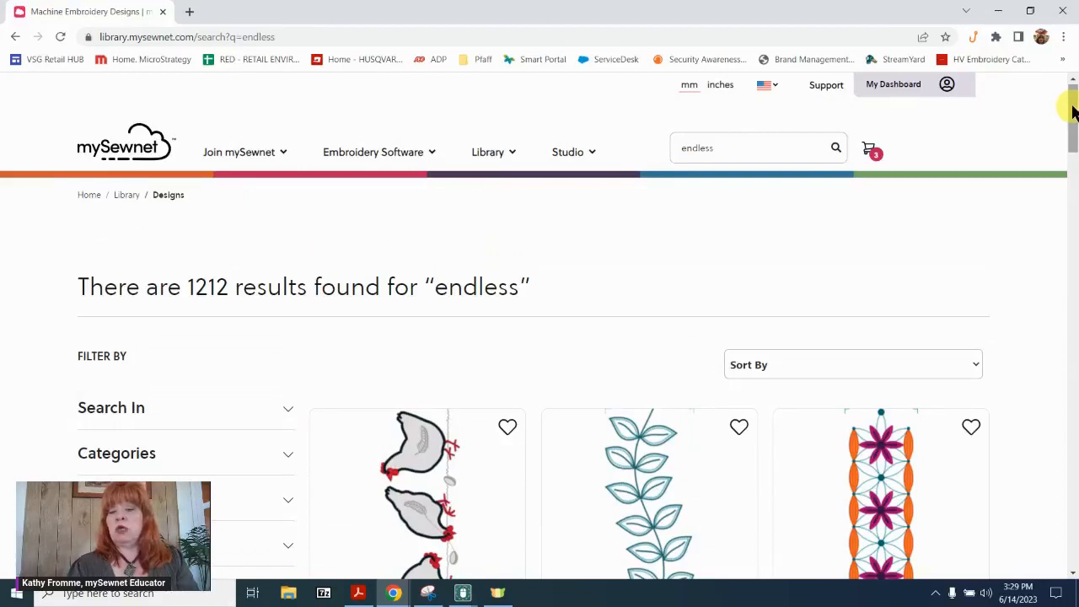
left_click_drag(1069, 101, 1043, 129)
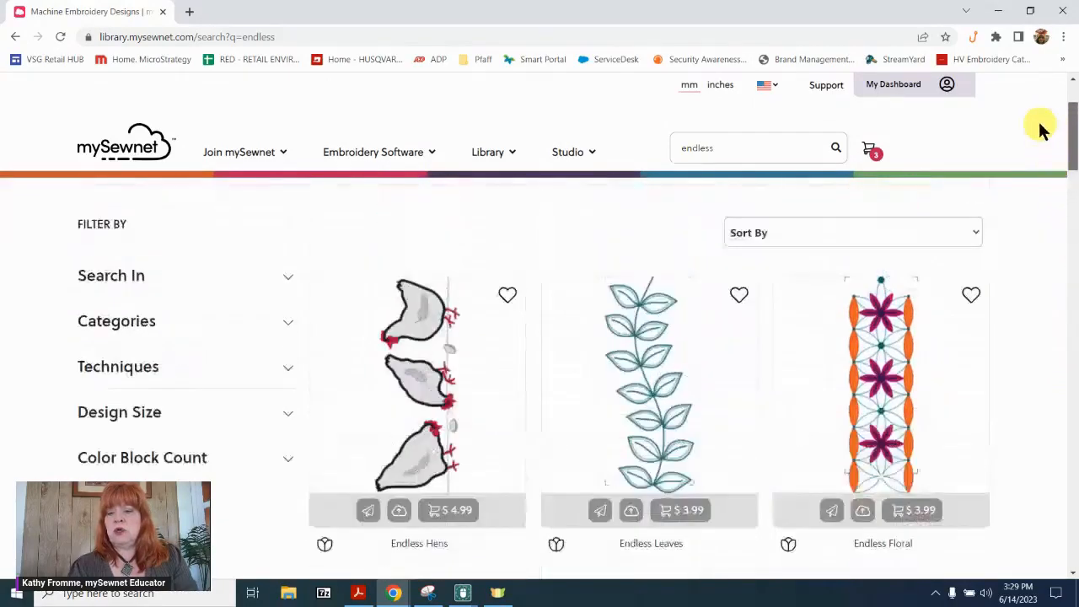
left_click(892, 394)
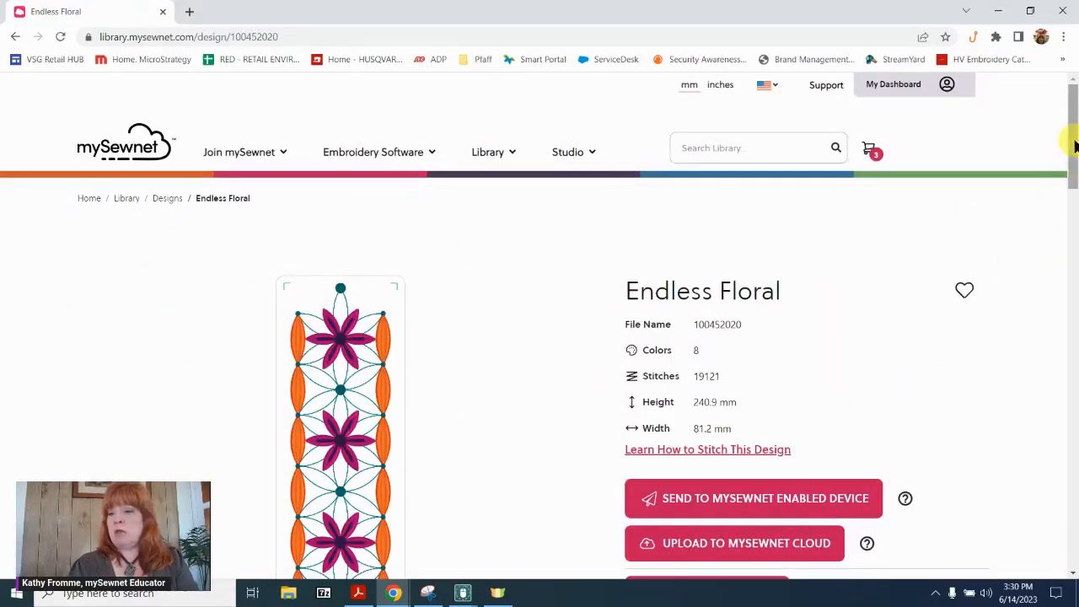
left_click_drag(1073, 146, 1072, 171)
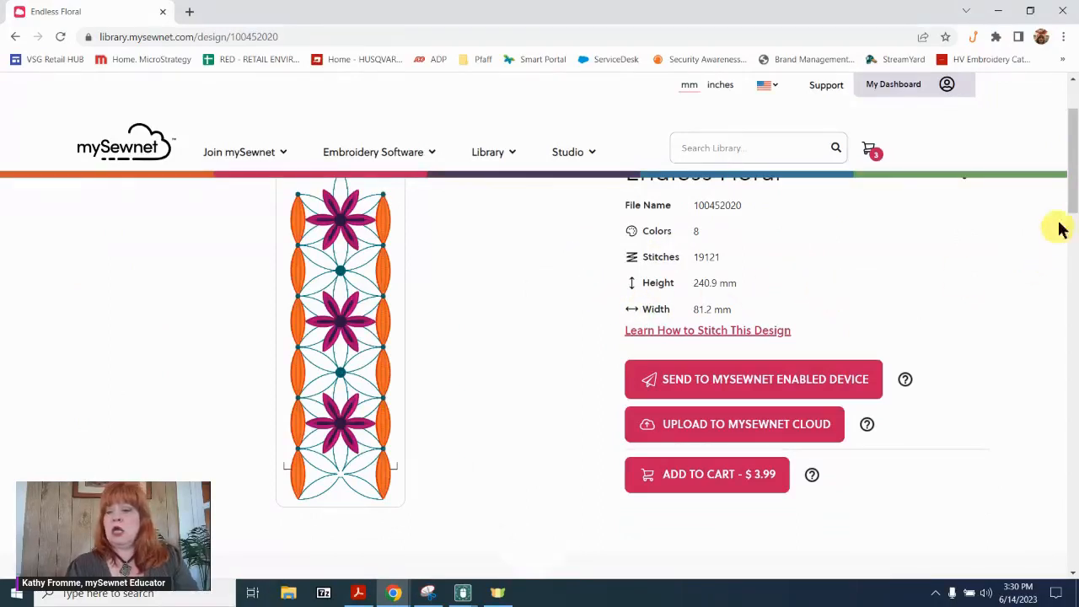
left_click_drag(1072, 181, 1072, 327)
left_click_drag(1073, 308, 1067, 185)
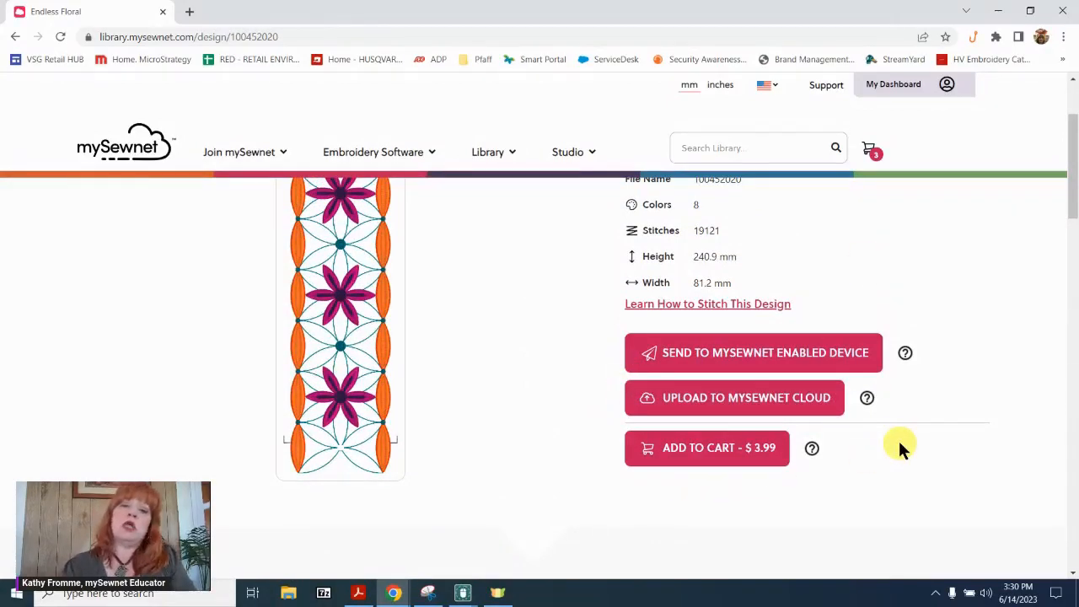
Send the Endless Floral design to the listed mySewnet enabled device and view it in mySewnet Embroidery.
left_click(711, 452)
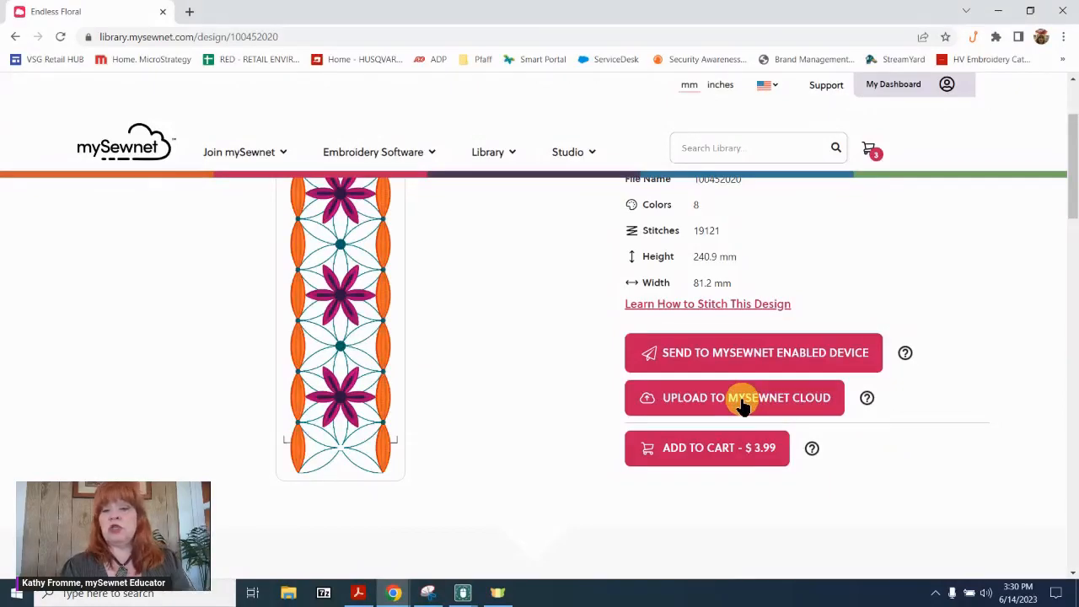
left_click(784, 354)
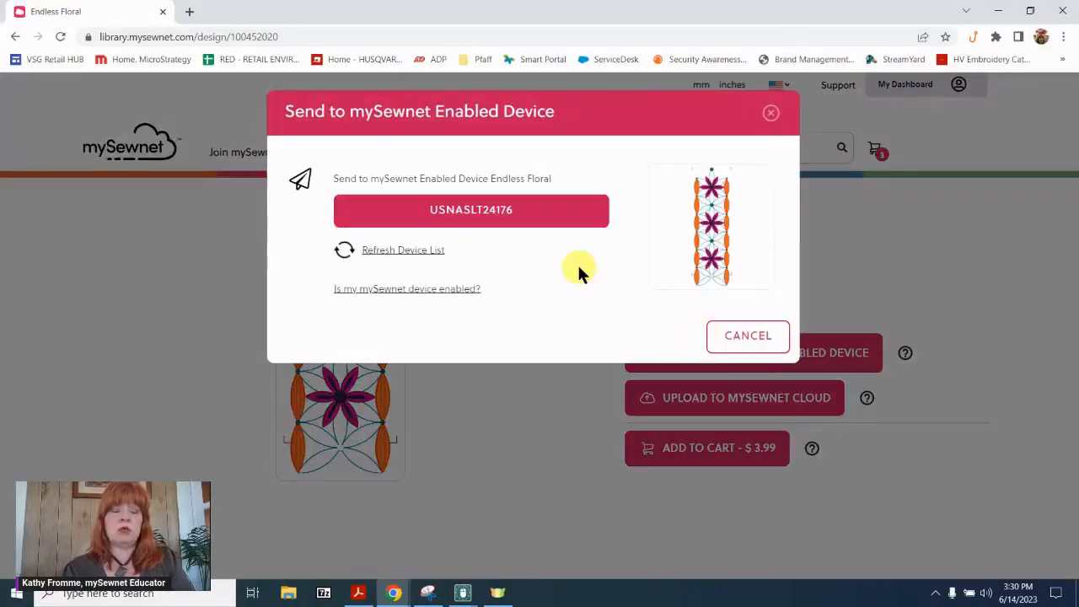
left_click(495, 211)
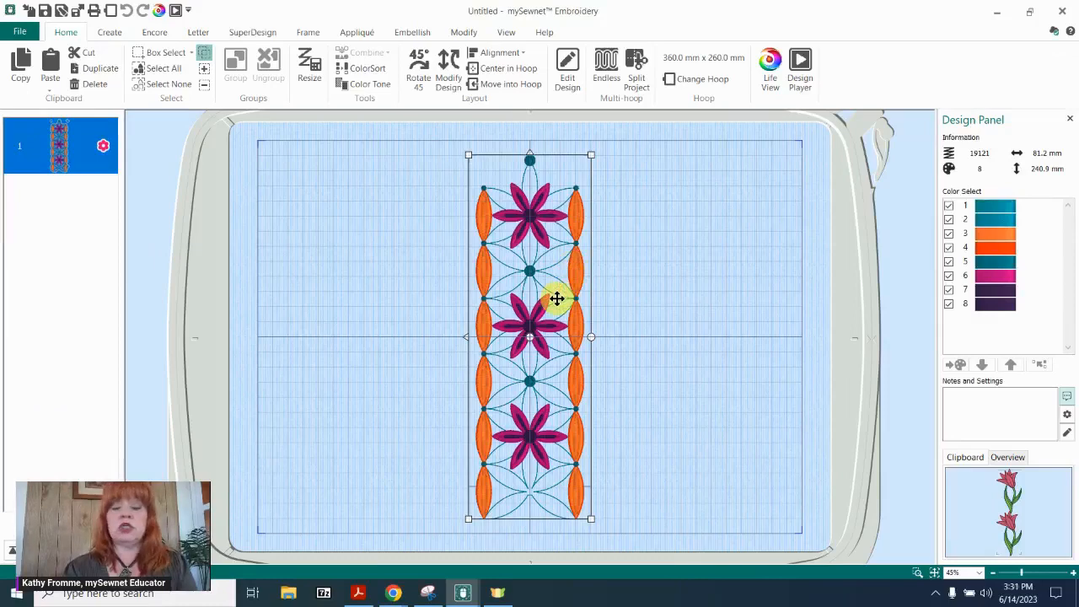
Set the hoop orientation to Natural and enable a custom hoop size in the hoop selection.
right_click(557, 299)
left_click(542, 277)
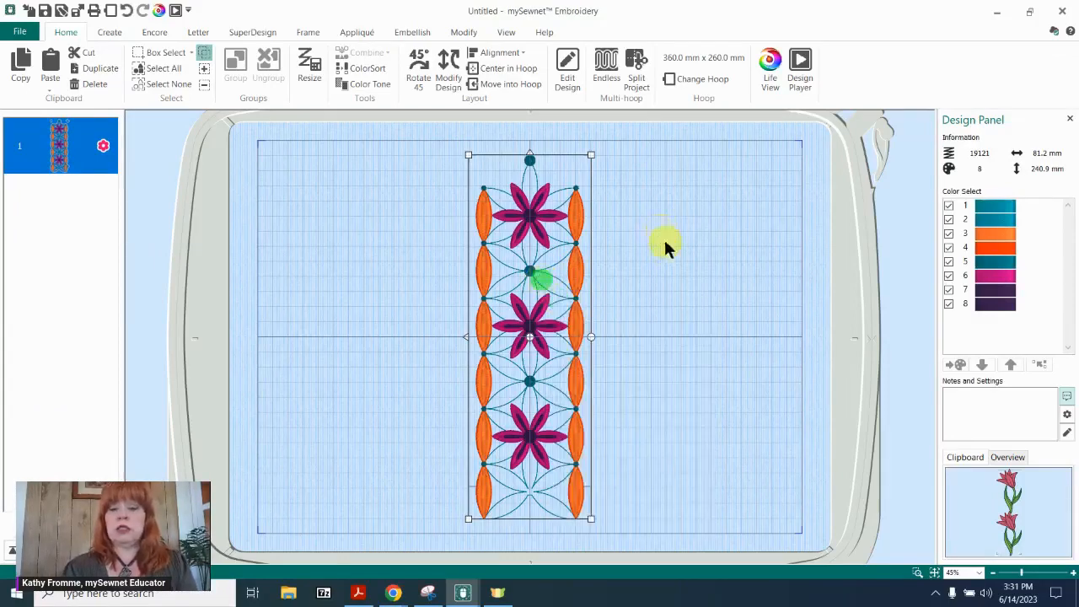
double_click(678, 288)
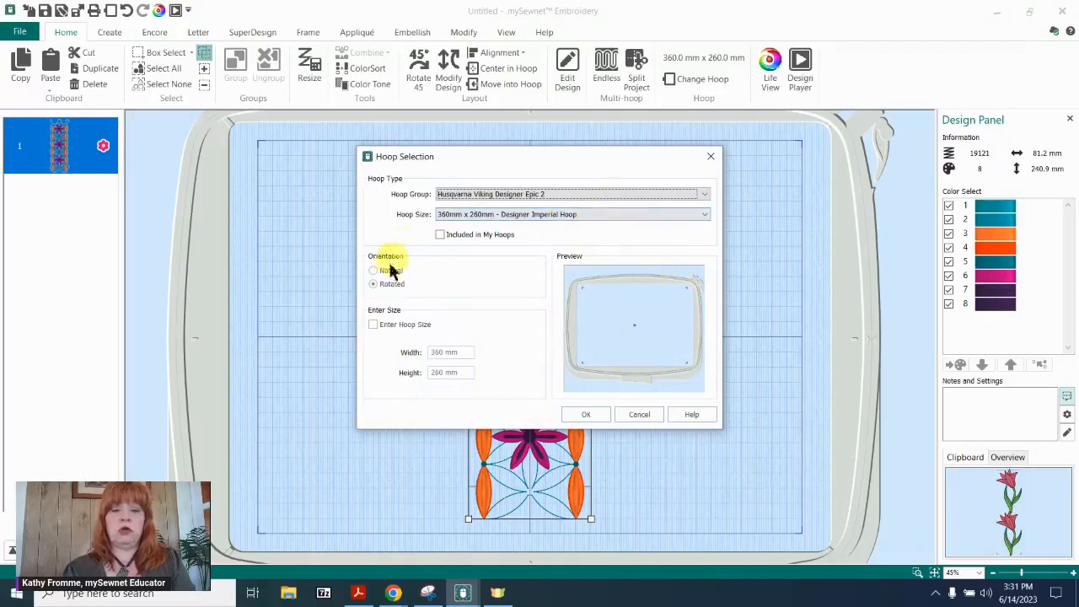
left_click(379, 270)
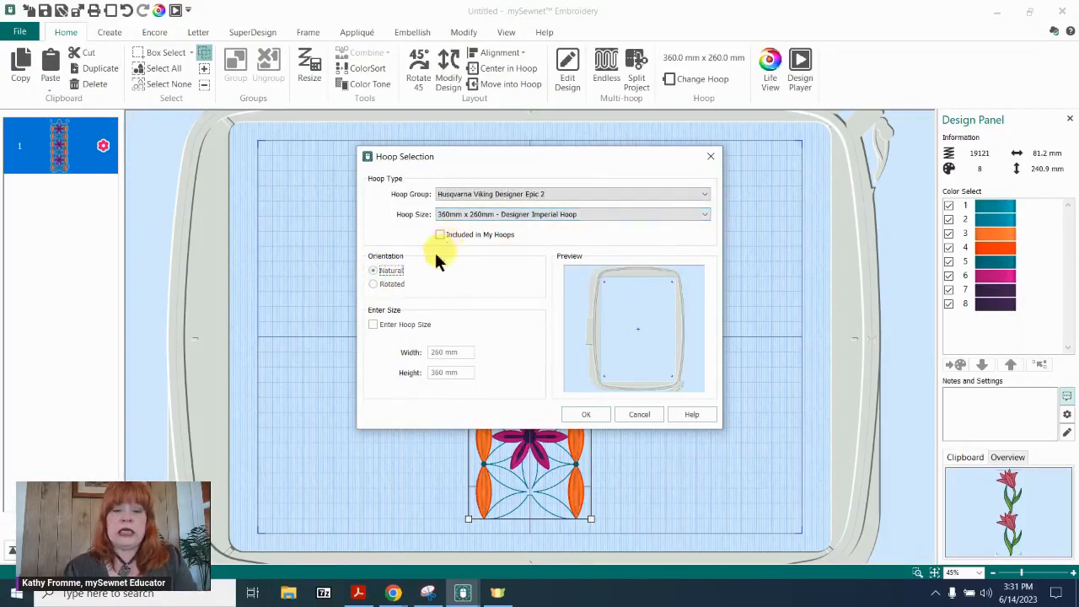
left_click(375, 325)
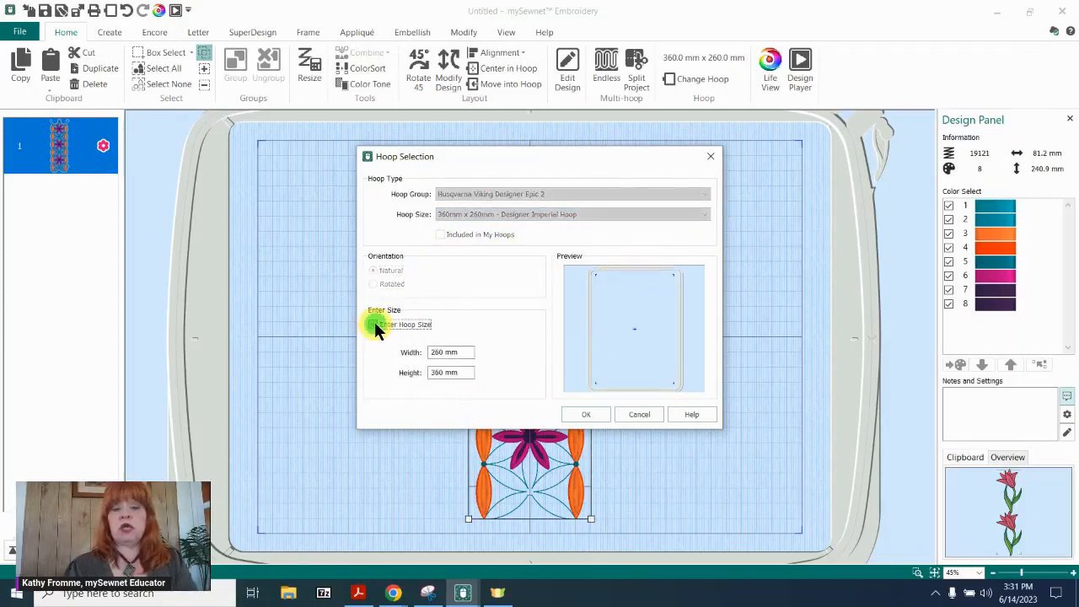
Set the custom hoop to 500 mm high and 200 mm wide and apply it.
left_click(463, 374)
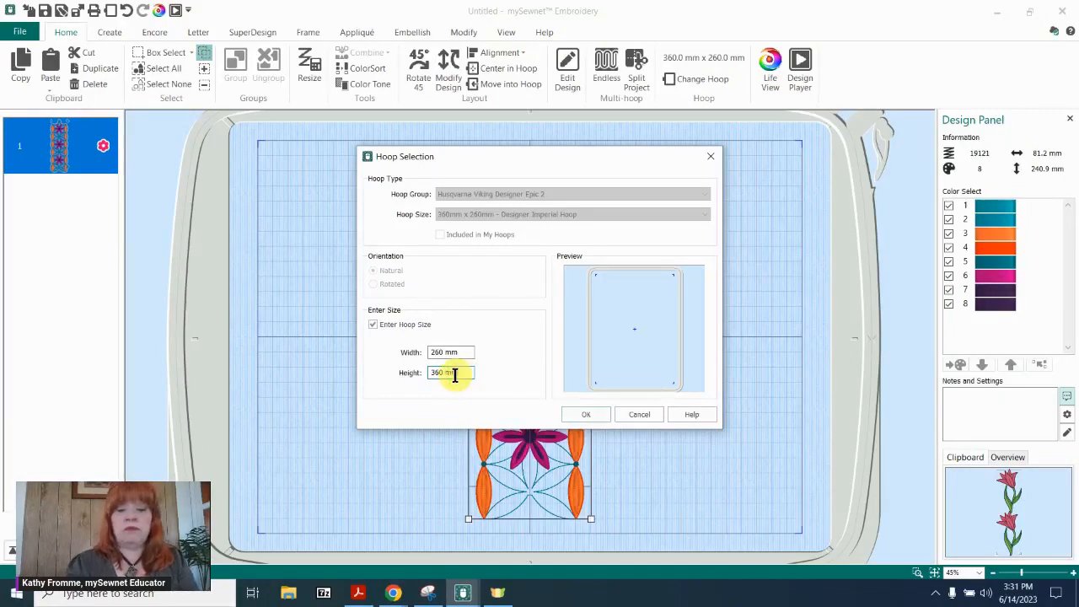
key("BackSpace")
key("BackSpace")
key("BackSpace")
key("BackSpace")
key("BackSpace")
key("BackSpace")
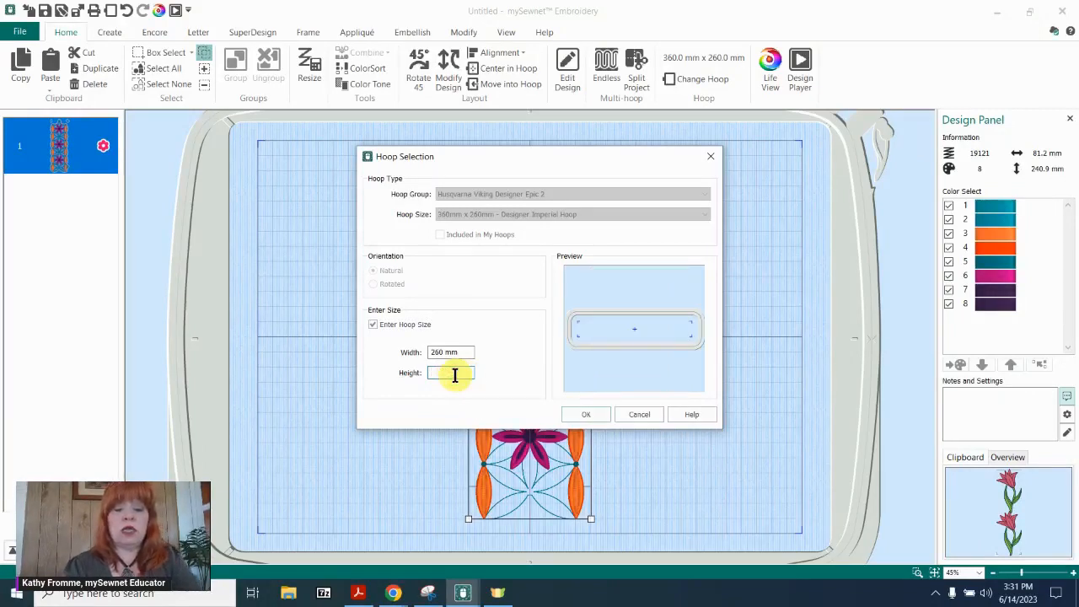
type("500")
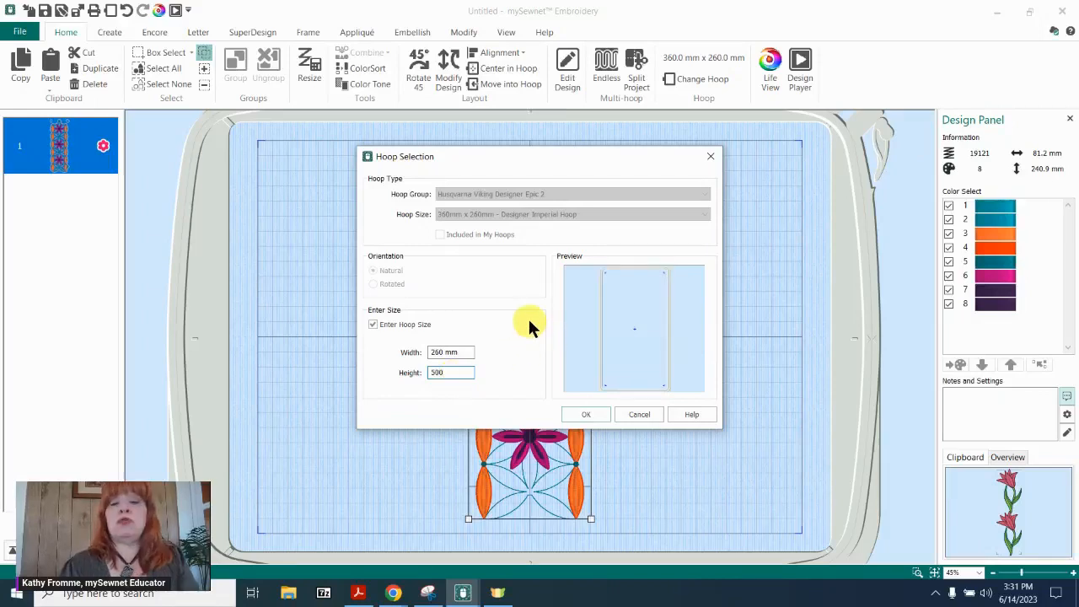
left_click(442, 352)
key("BackSpace")
key("BackSpace")
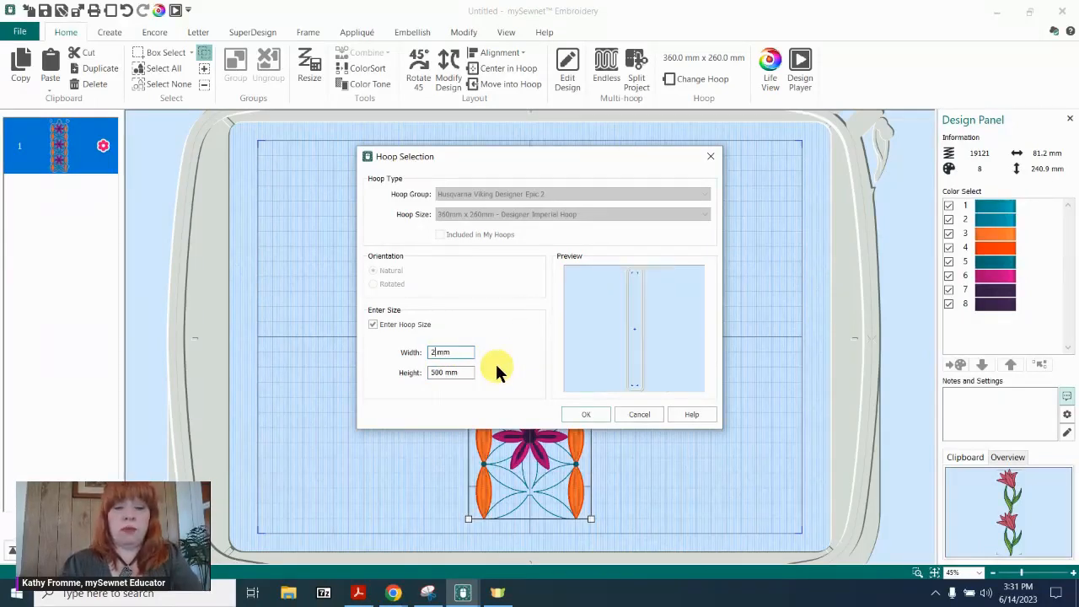
type("00")
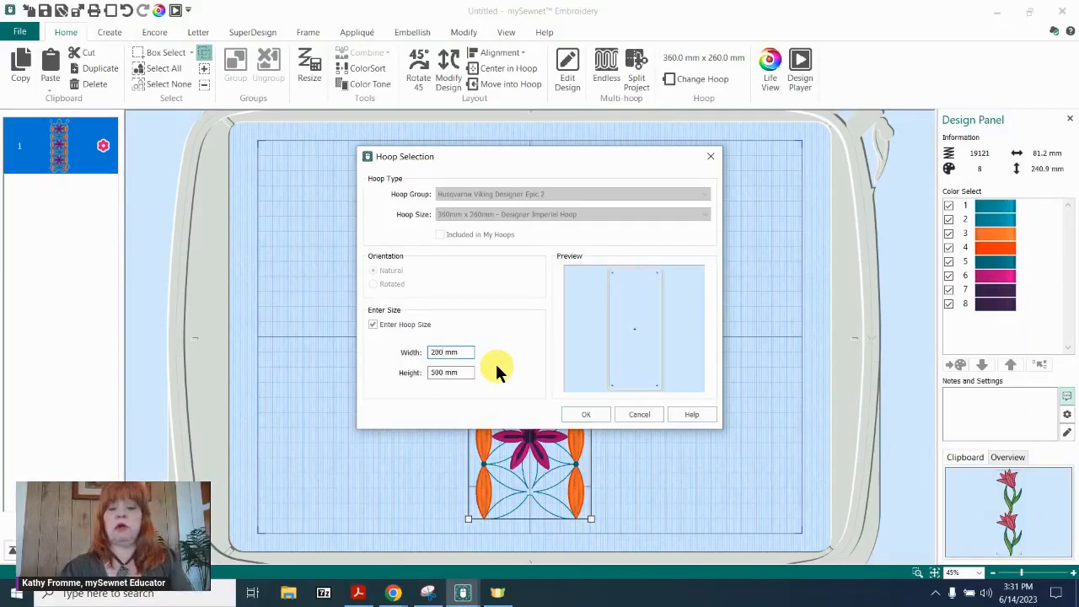
left_click(588, 413)
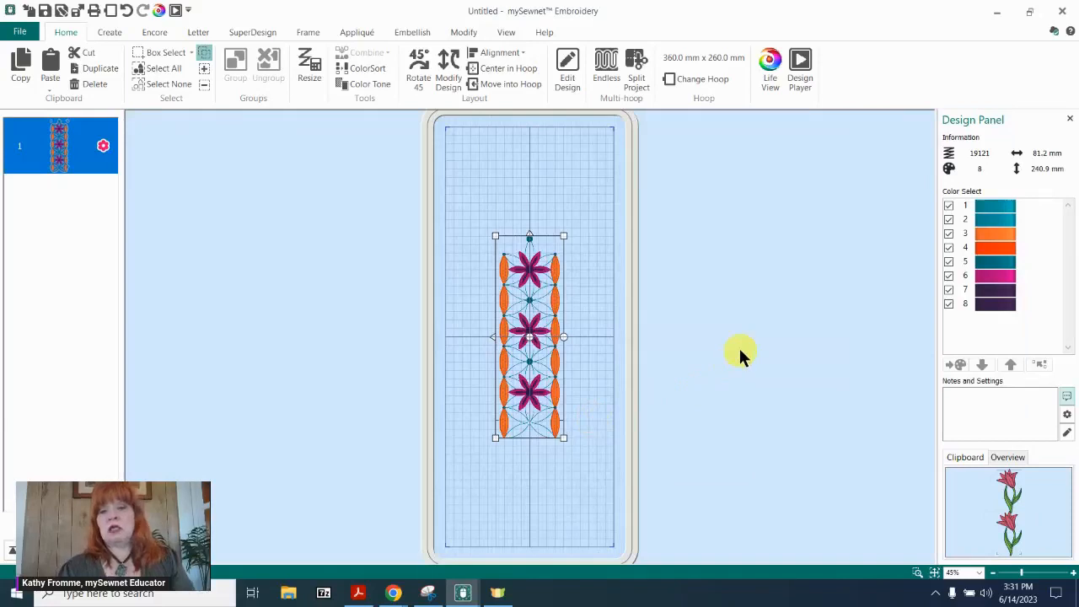
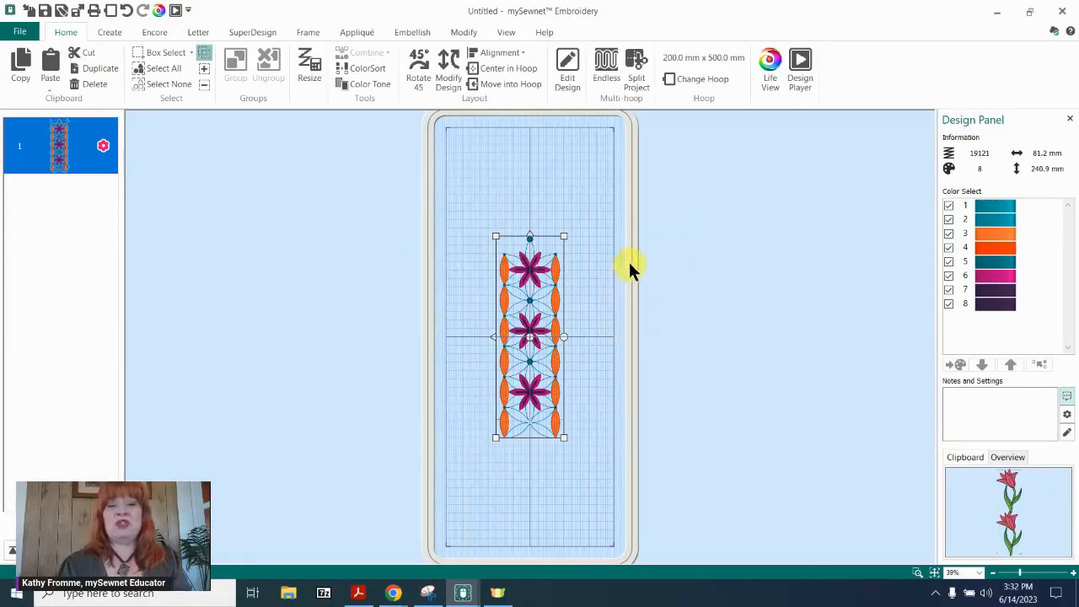
Move the Endless Floral design straight up into the upper half of the hoop.
left_click(607, 314)
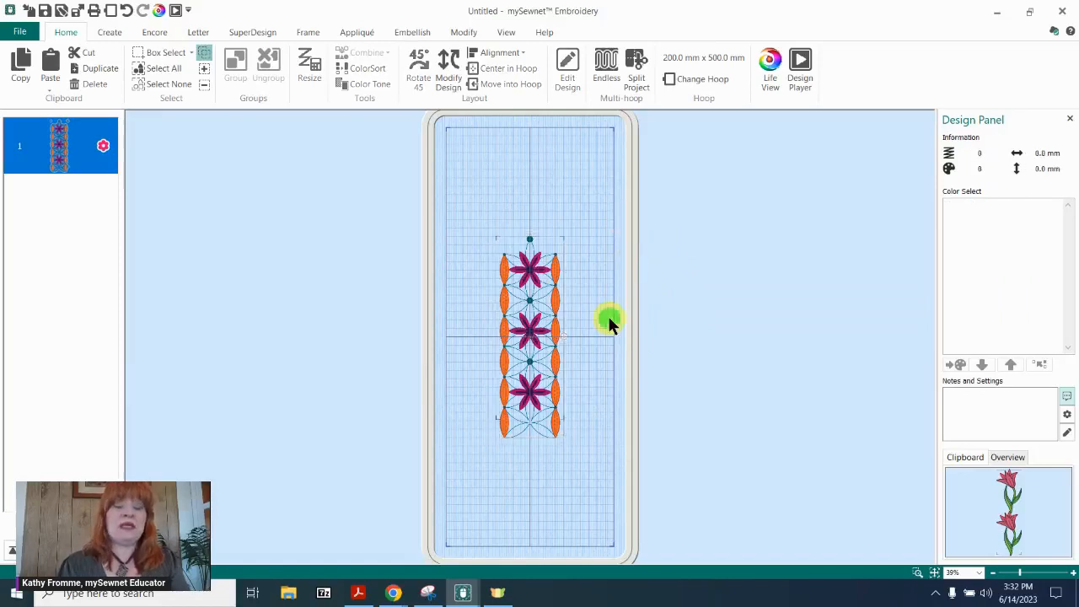
left_click(537, 301)
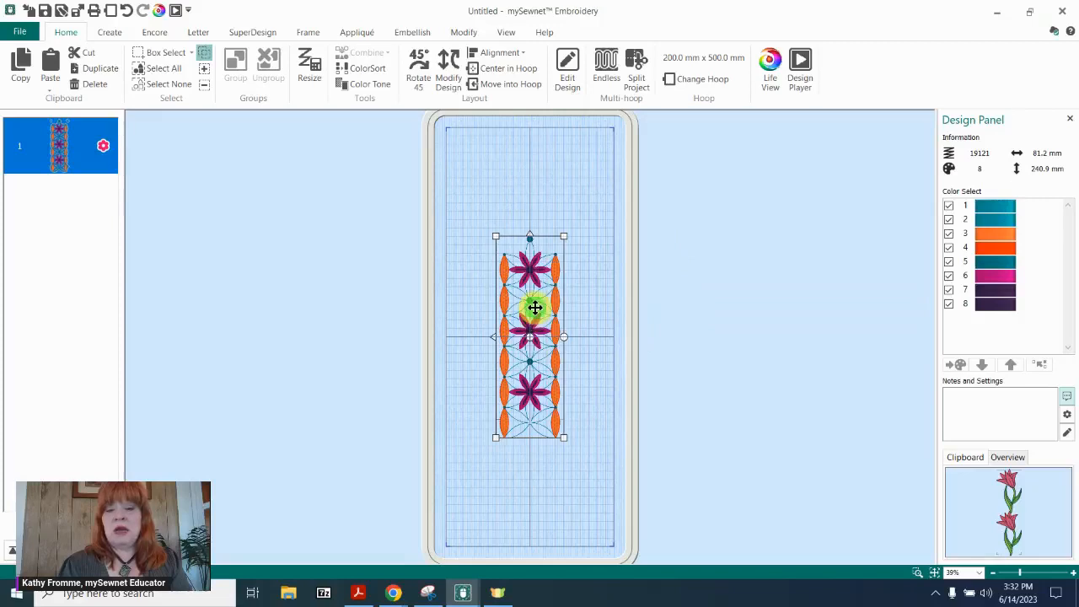
left_click_drag(535, 307, 536, 213)
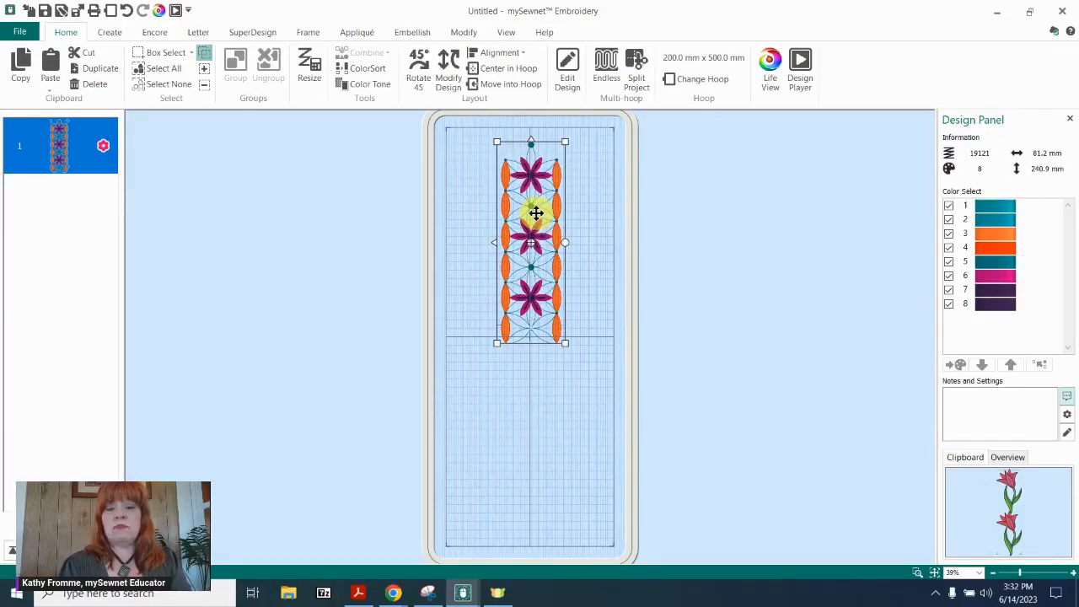
left_click_drag(536, 214, 536, 217)
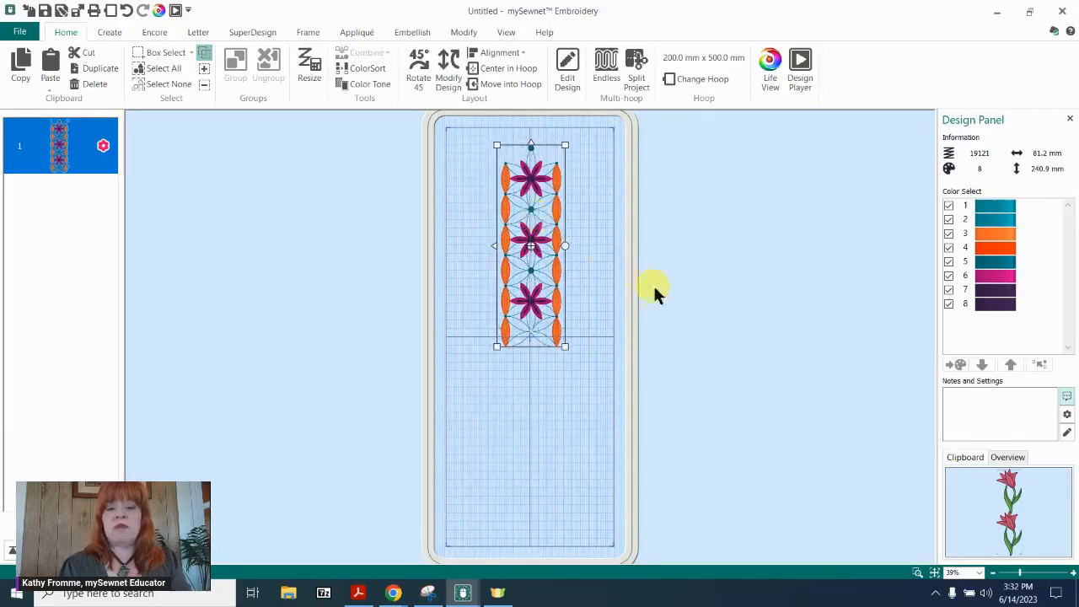
Paste a copy of the Endless Floral design and place it below the original in the lower half of the hoop.
left_click(542, 426)
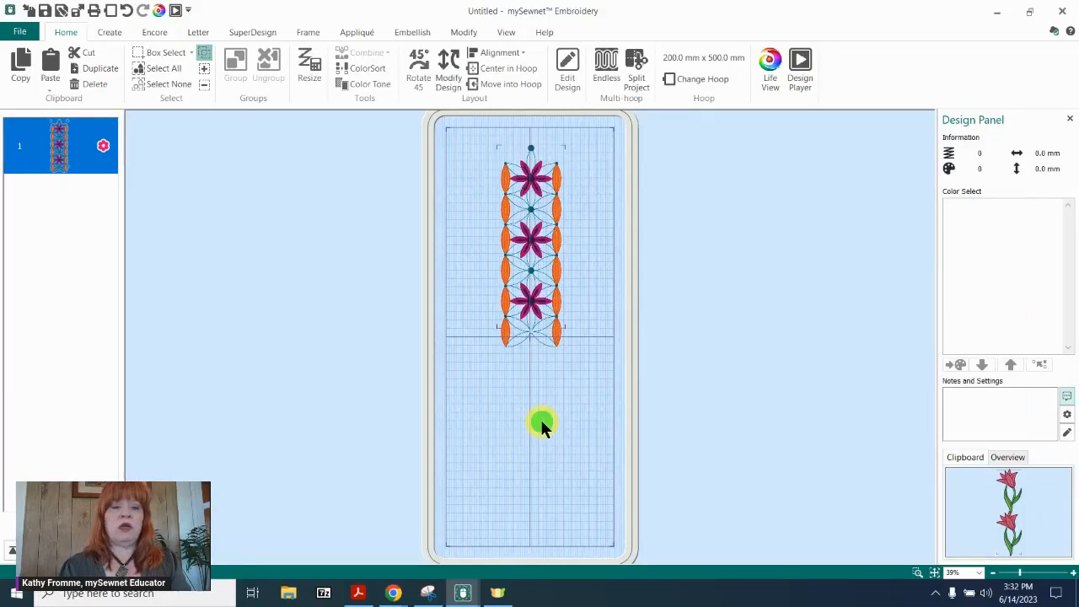
key("ctrl+v")
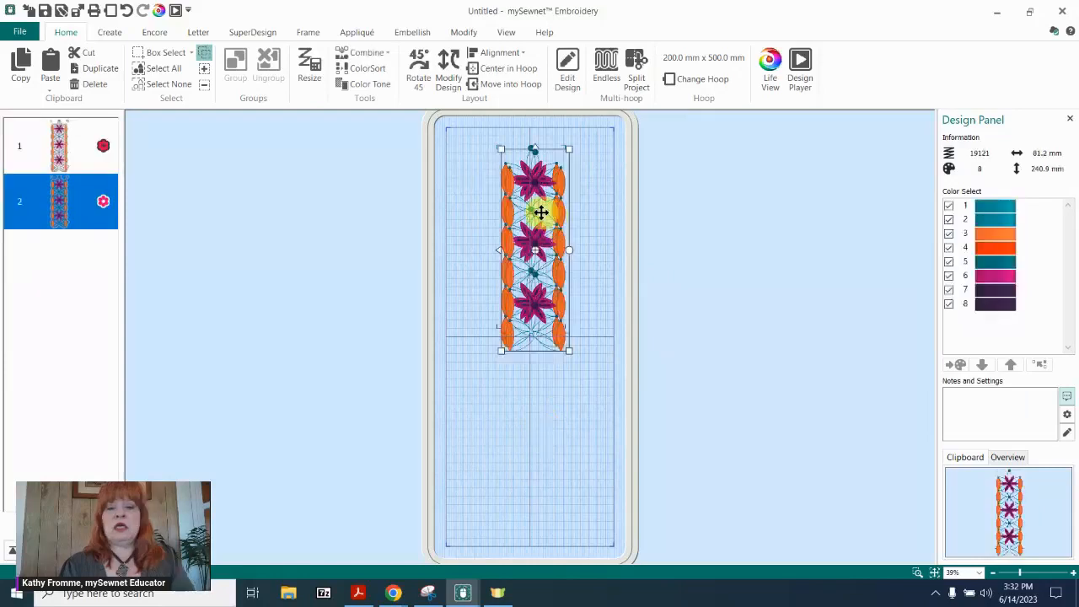
left_click_drag(540, 212, 543, 414)
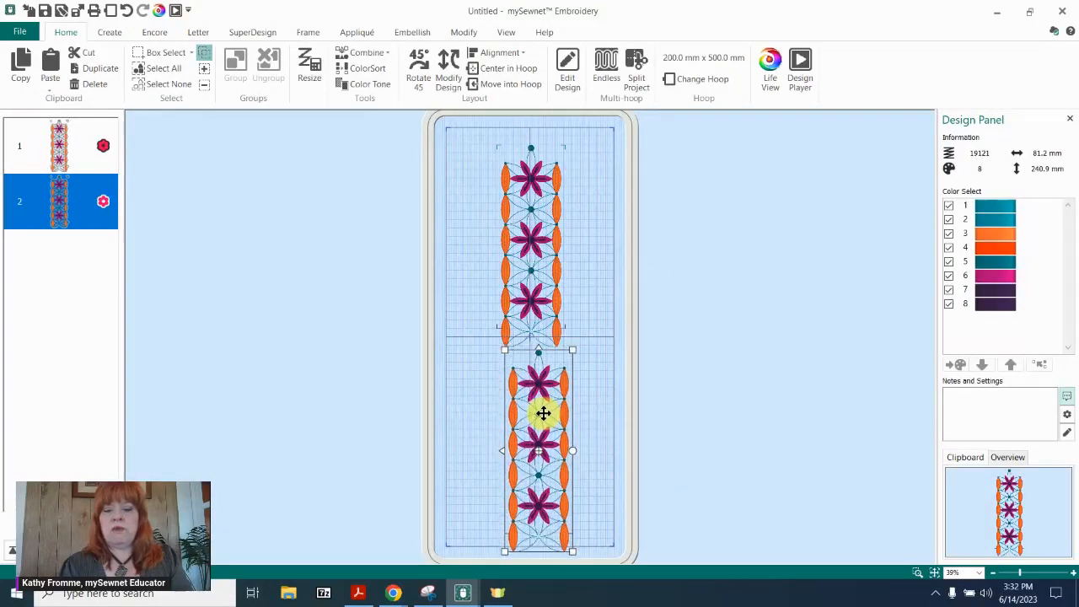
Move the copied floral design out beside the original so the corner alignment marks of both can be compared.
left_click(917, 572)
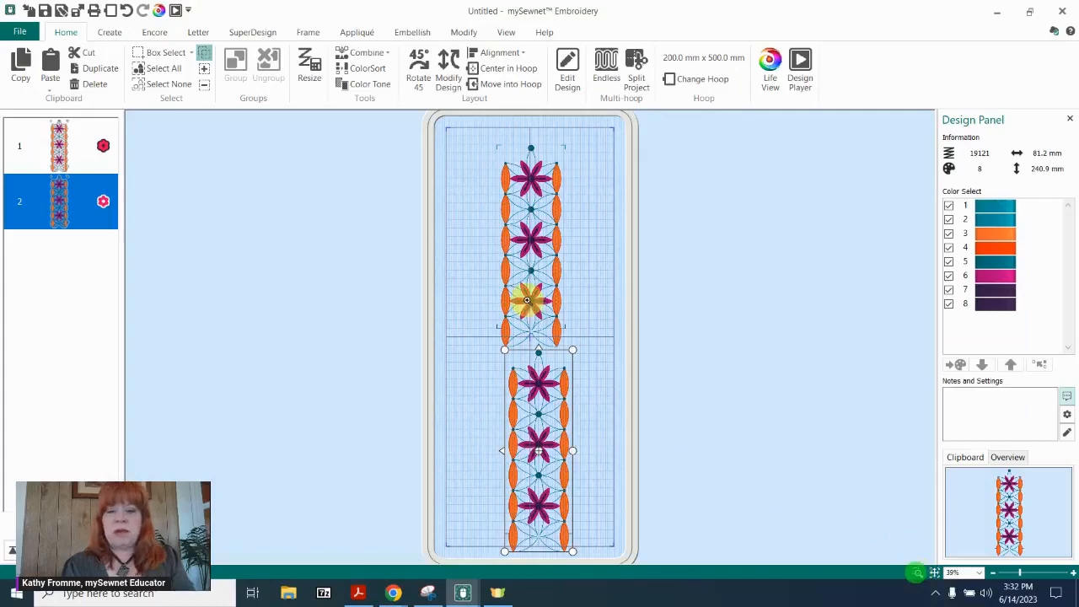
mouse_move(483, 141)
left_mouse_down()
mouse_move(585, 321)
mouse_move(585, 349)
left_mouse_up()
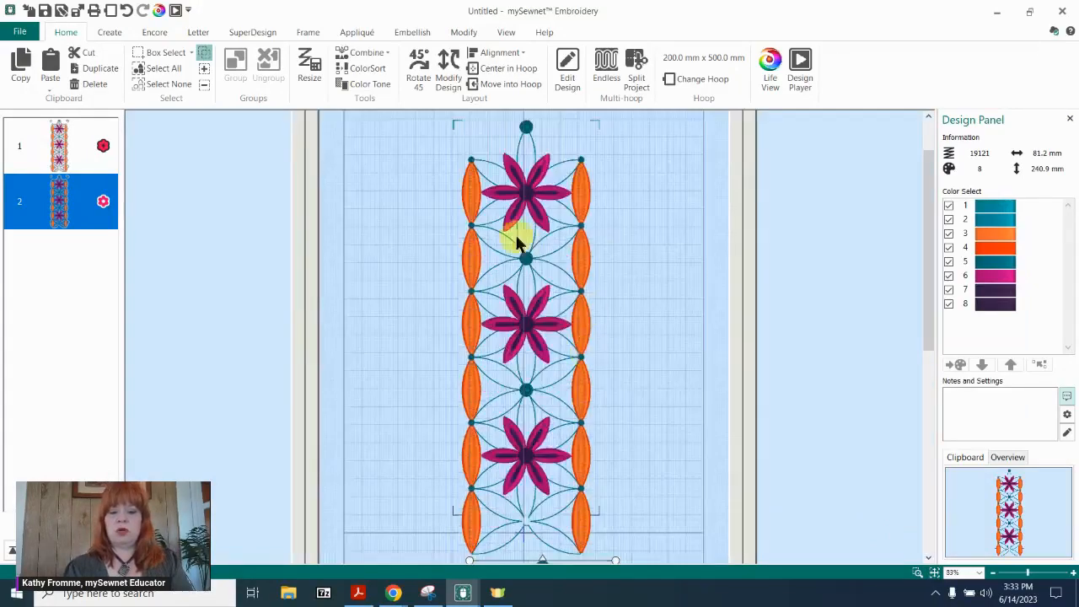
left_click_drag(924, 213, 922, 242)
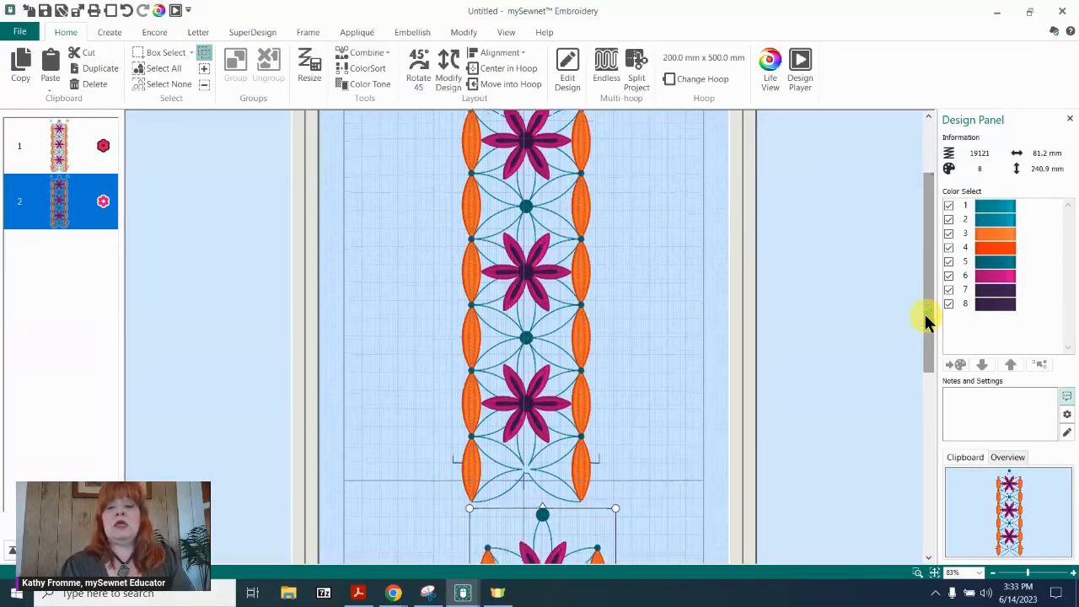
left_click_drag(924, 312, 922, 384)
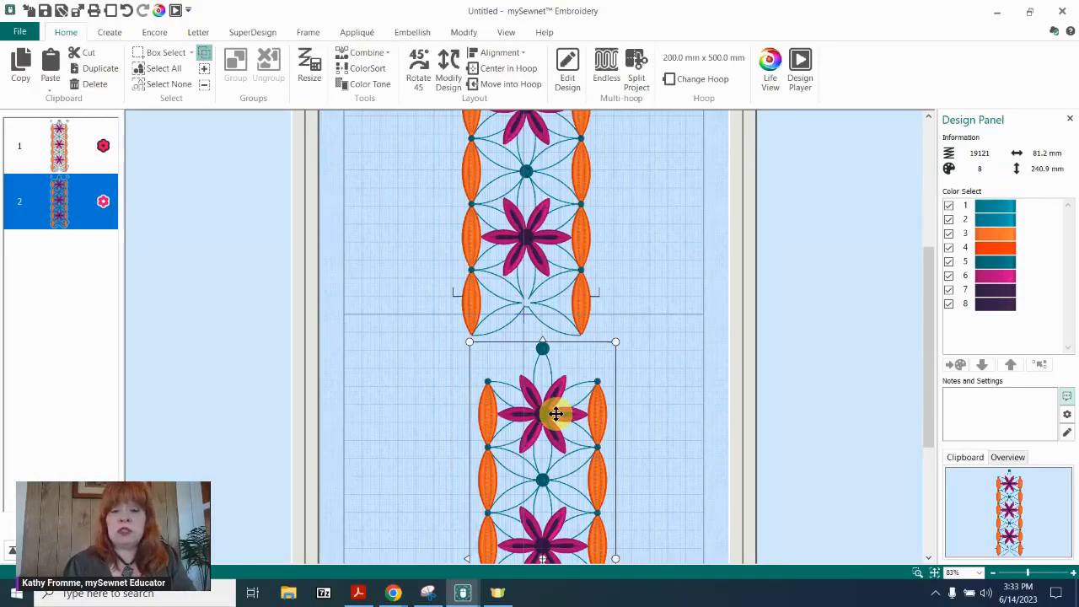
left_click_drag(562, 385, 675, 384)
left_click_drag(691, 315, 690, 296)
left_click(506, 418)
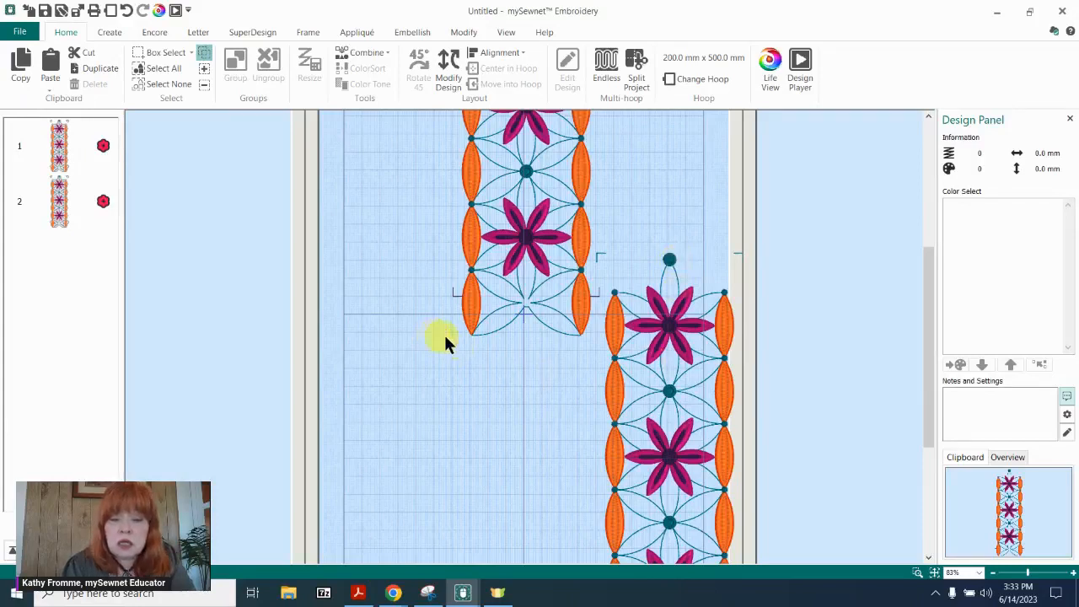
left_click(684, 361)
left_click_drag(684, 361, 706, 361)
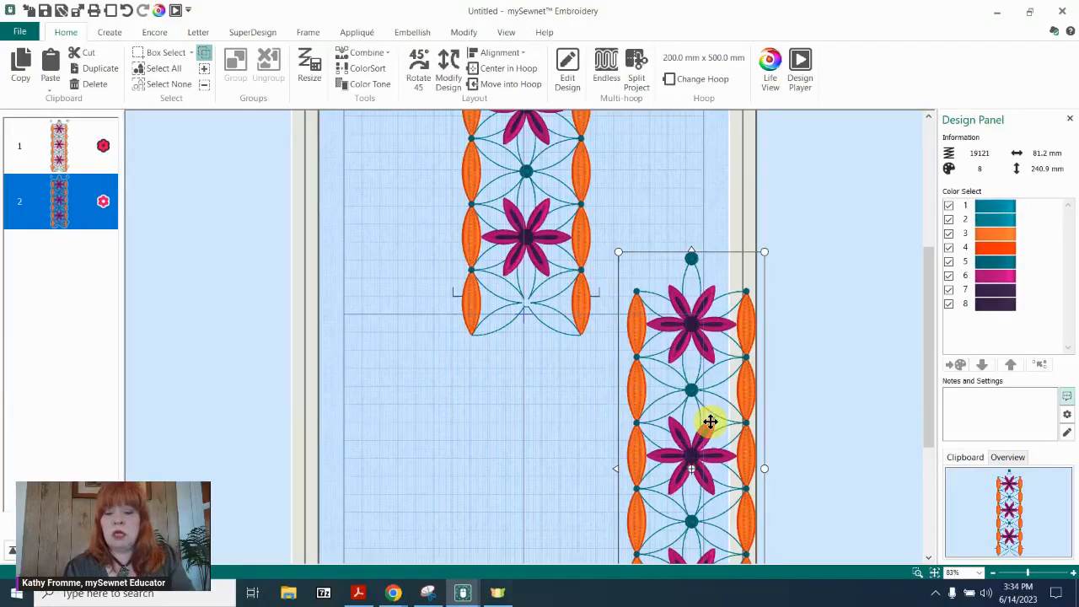
left_click(490, 249)
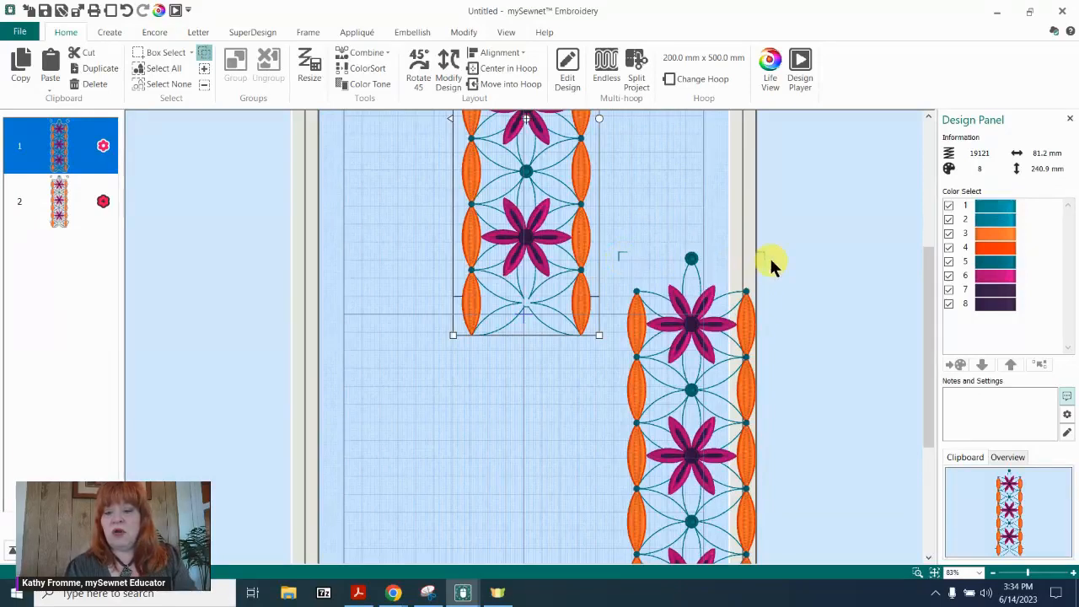
Align the copy under the original by matching its upper corner marks to the original's lower marks, and check the whole hoop.
left_click(714, 335)
left_click_drag(670, 329, 525, 361)
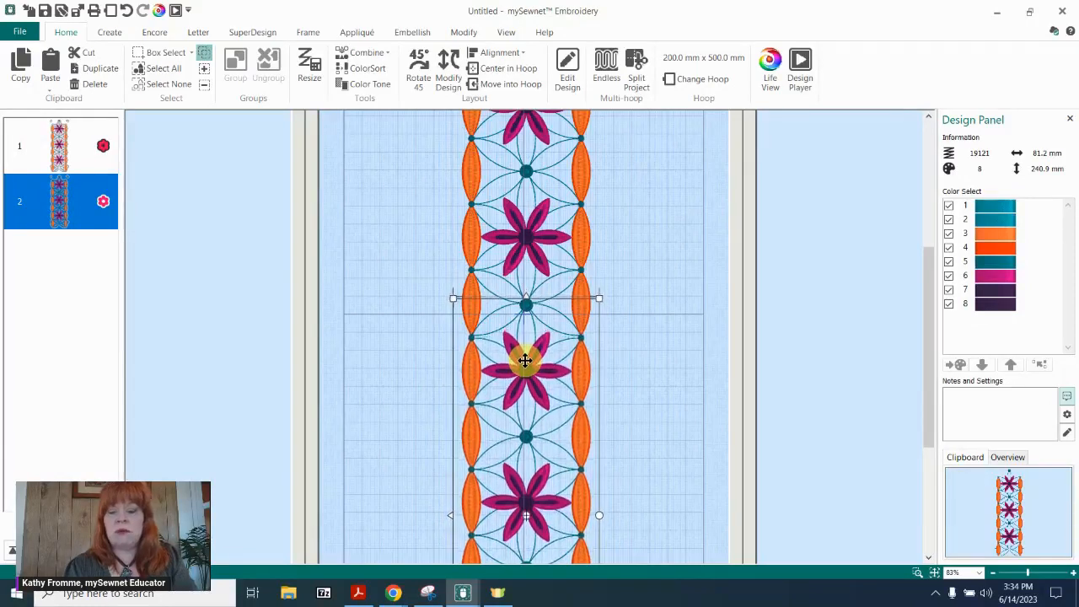
left_click(917, 573)
left_click_drag(425, 267, 647, 352)
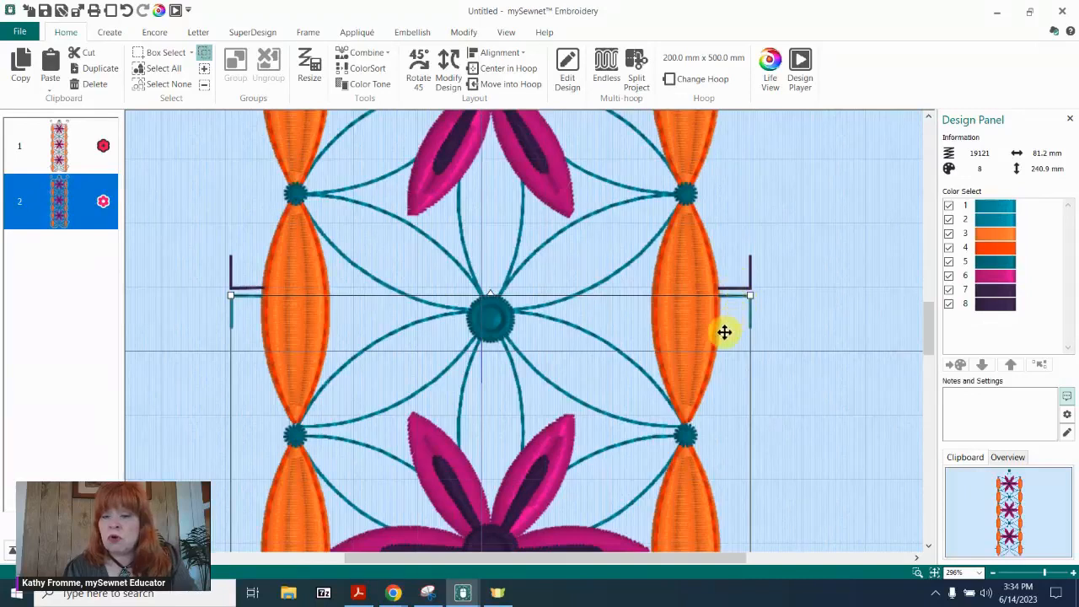
mouse_move(652, 349)
left_mouse_down()
mouse_move(648, 368)
mouse_move(655, 342)
left_mouse_up()
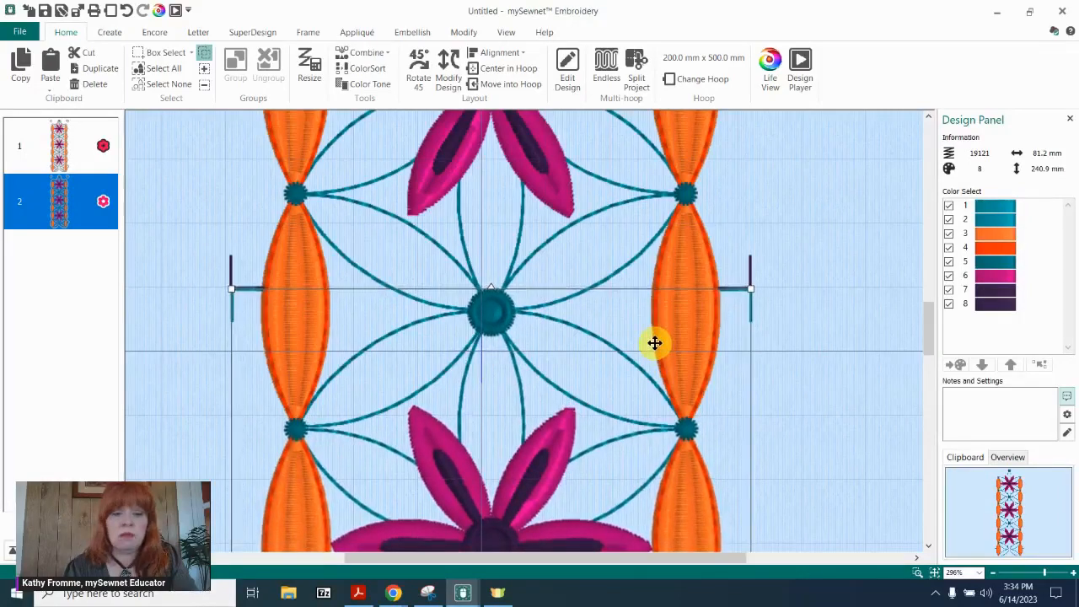
left_click(848, 336)
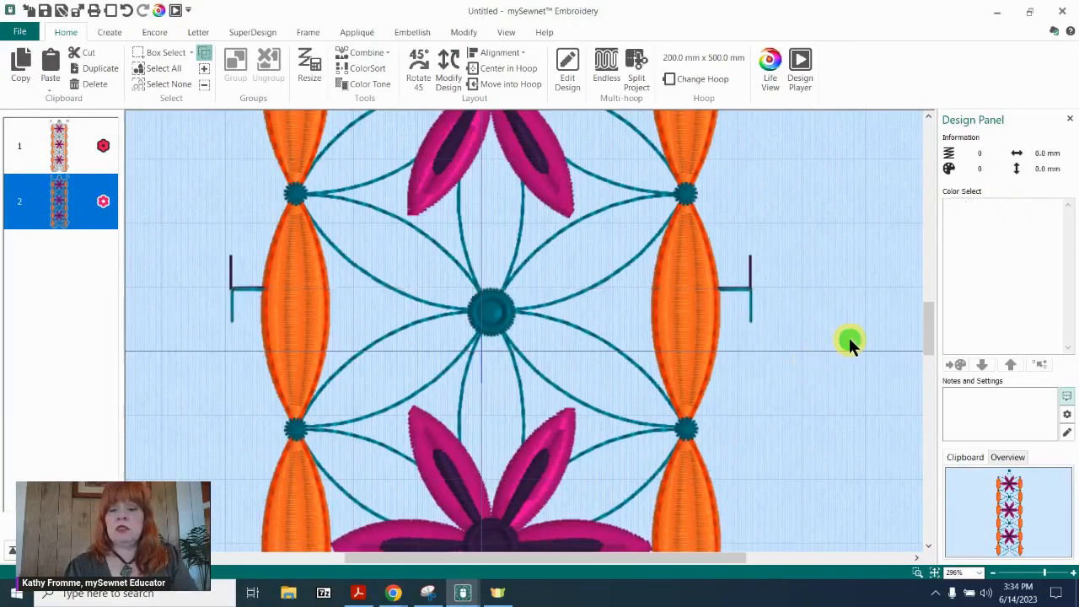
left_click(939, 581)
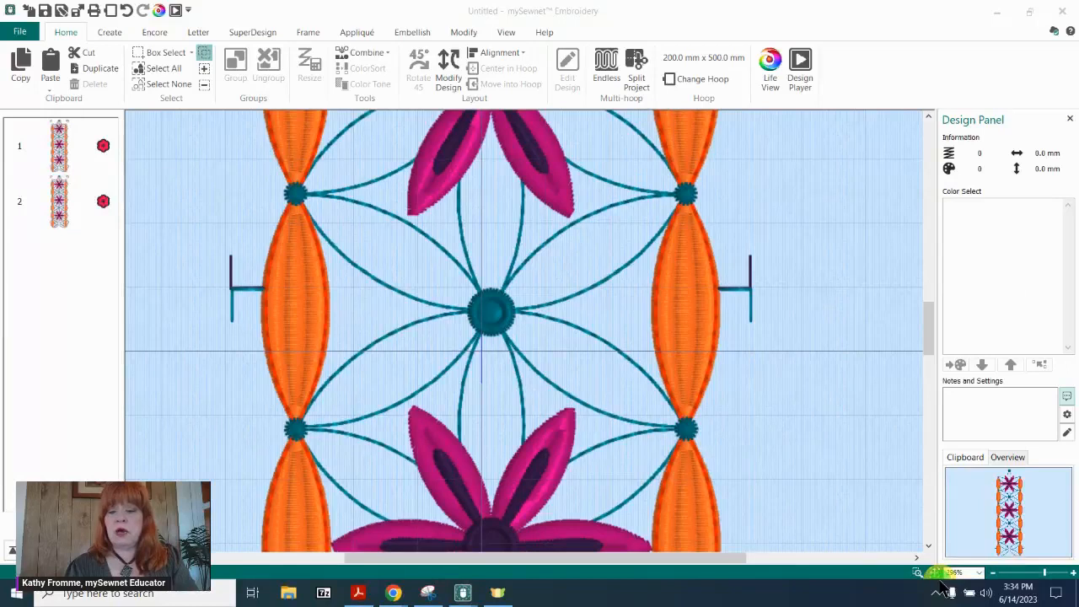
left_click(934, 573)
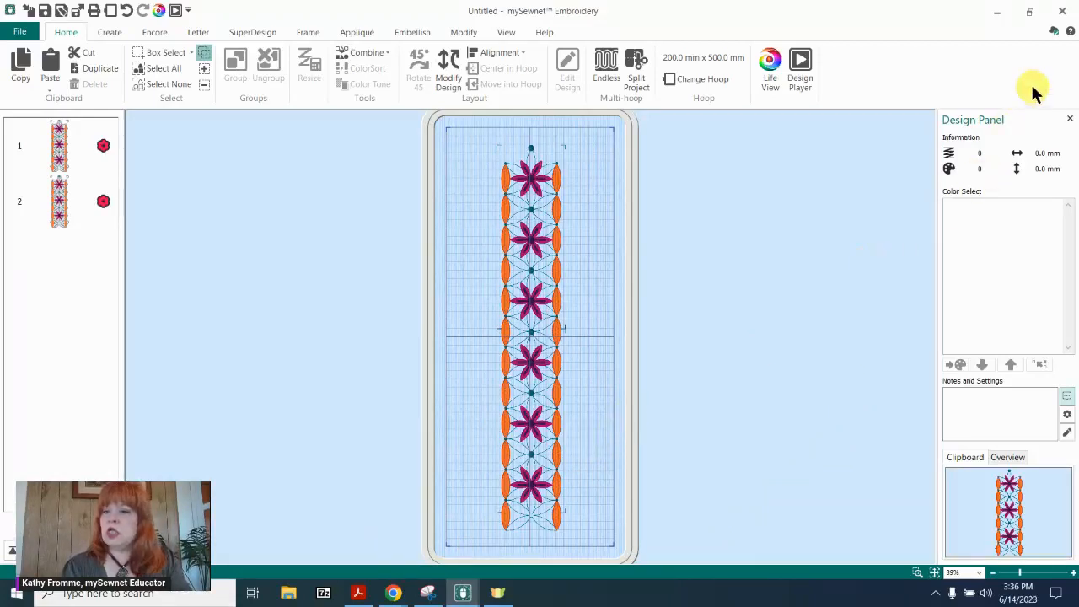
Close the floral project without saving and dismiss the library's message about sending the design to the device.
left_click(1062, 11)
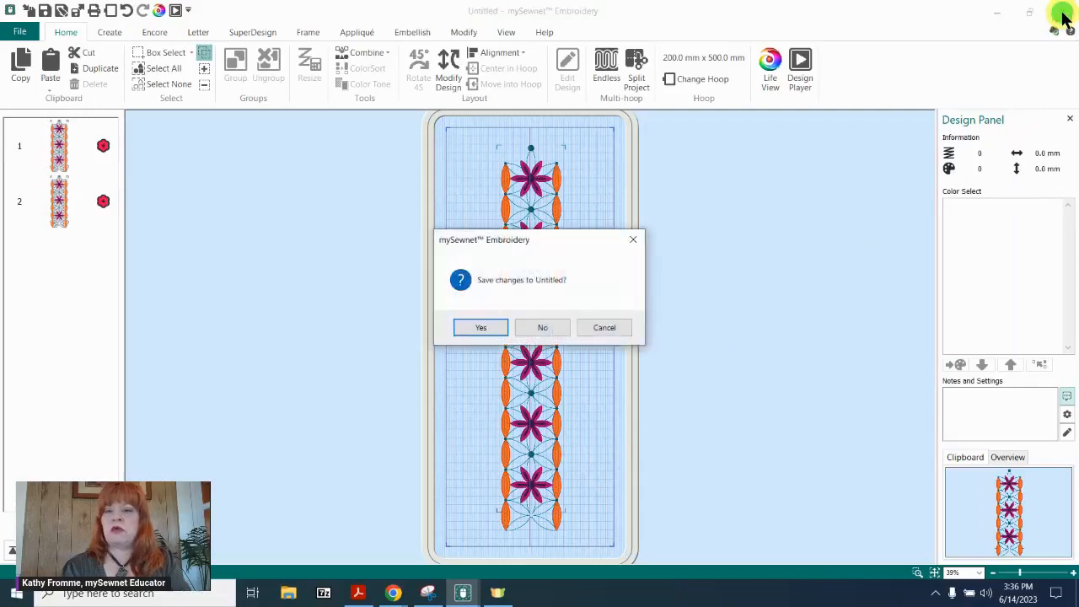
left_click(544, 329)
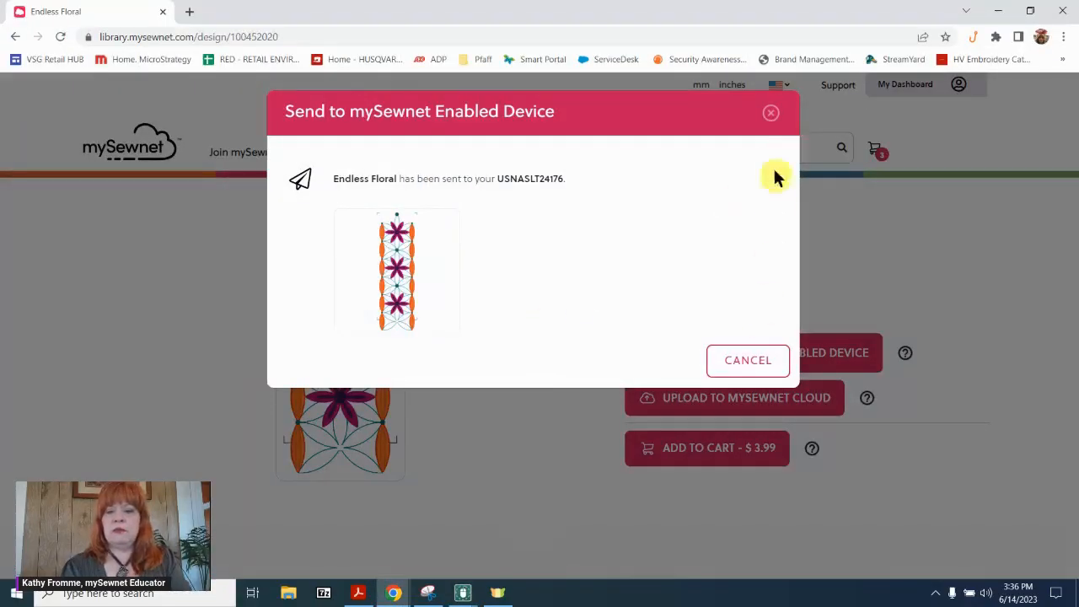
left_click(771, 113)
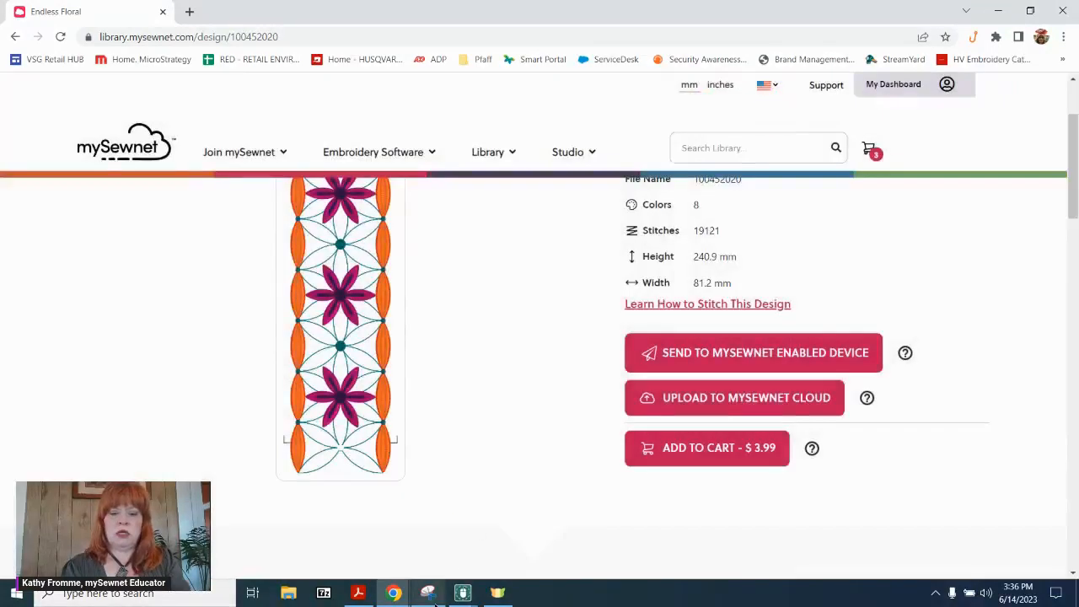
Switch to the untitled mySewnet Embroidery project with the three monsters and delete the monster group.
mouse_move(464, 594)
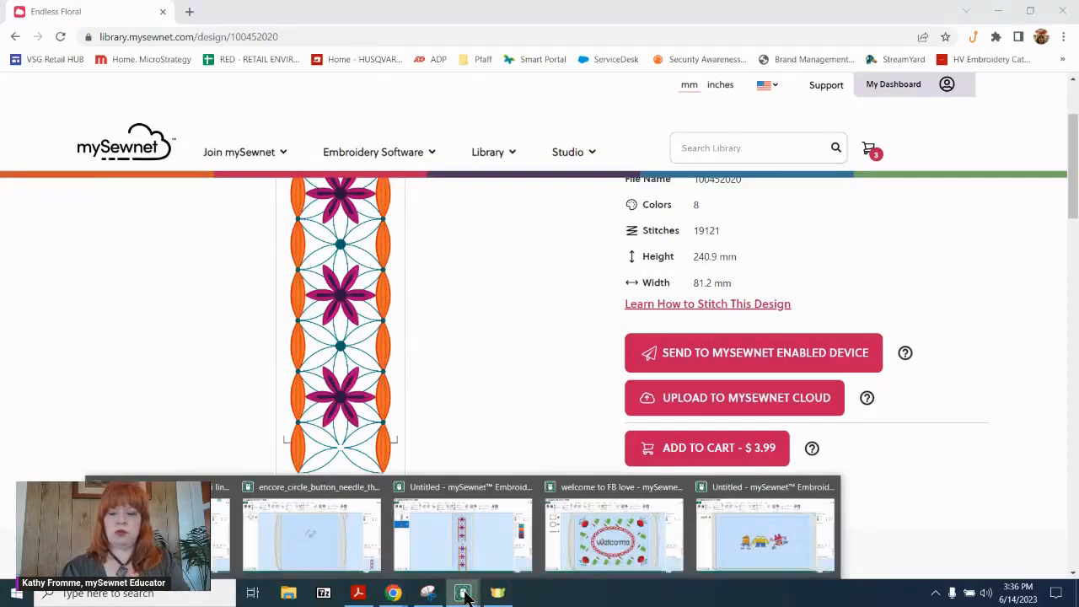
left_click(753, 540)
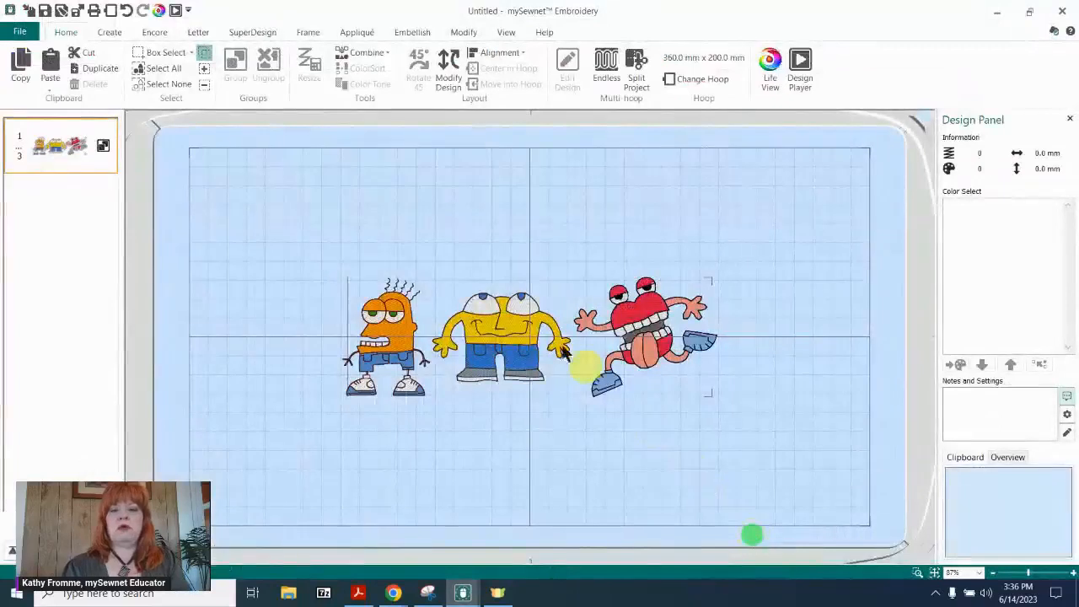
left_click(376, 329)
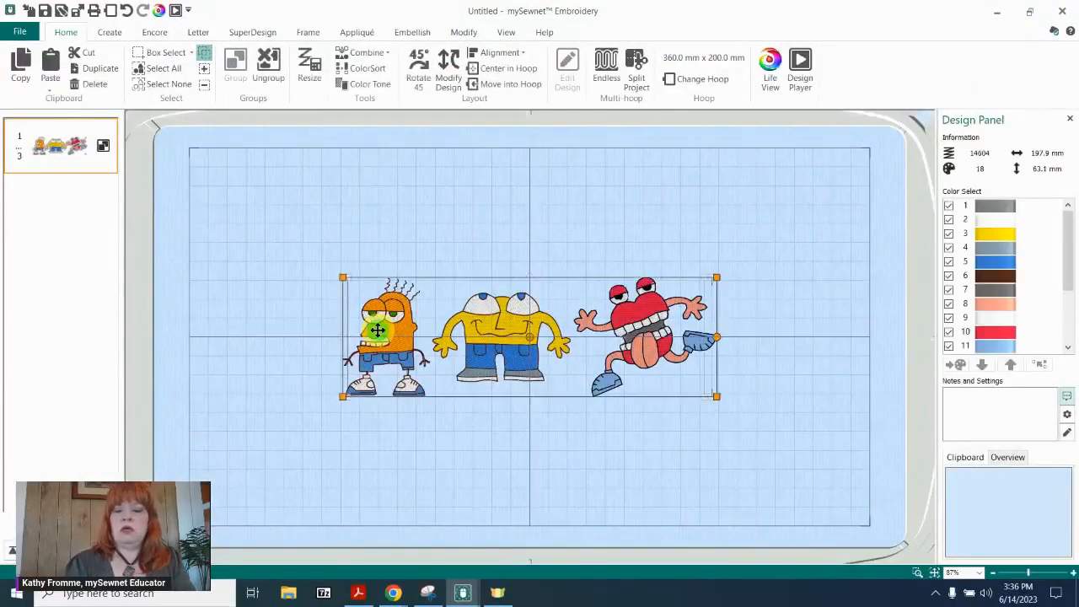
key("Delete")
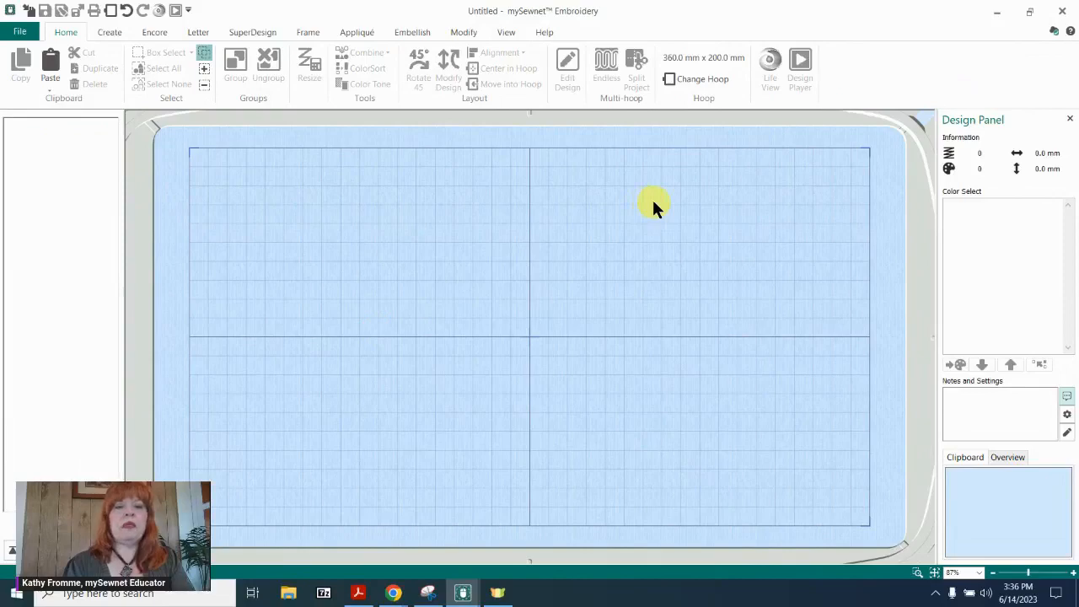
Insert the red tulip with a green leaf from the Wreath 1 SuperDesign set into the empty hoop.
left_click(156, 34)
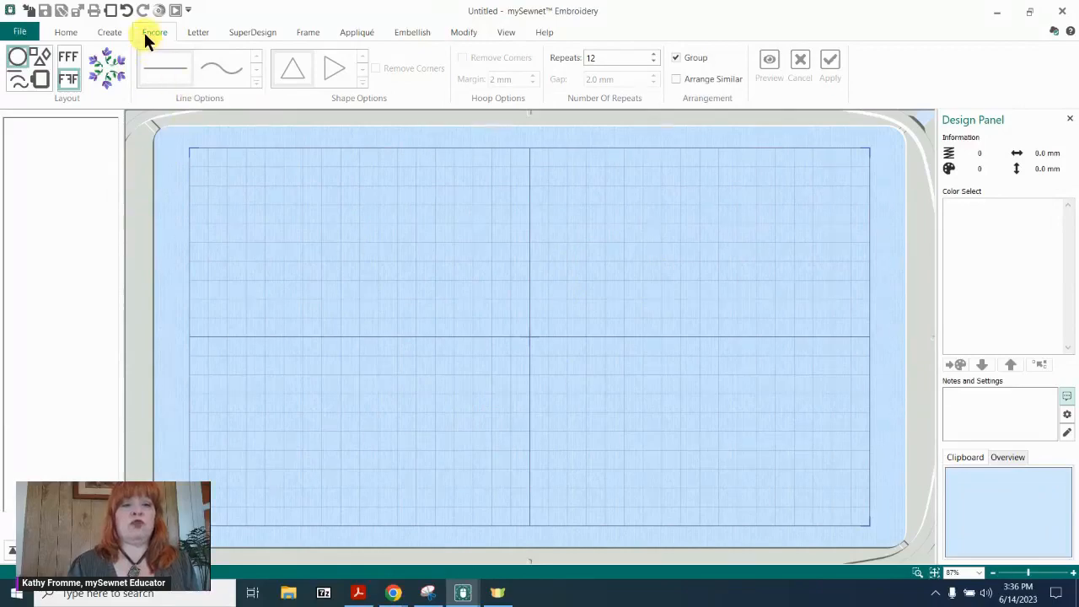
left_click(249, 32)
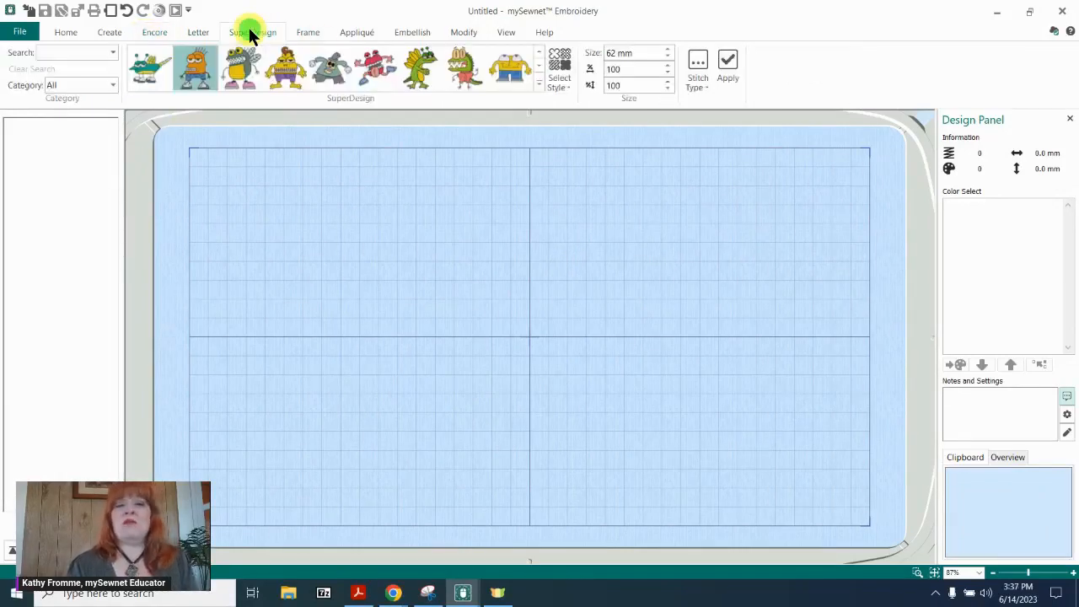
left_click(536, 76)
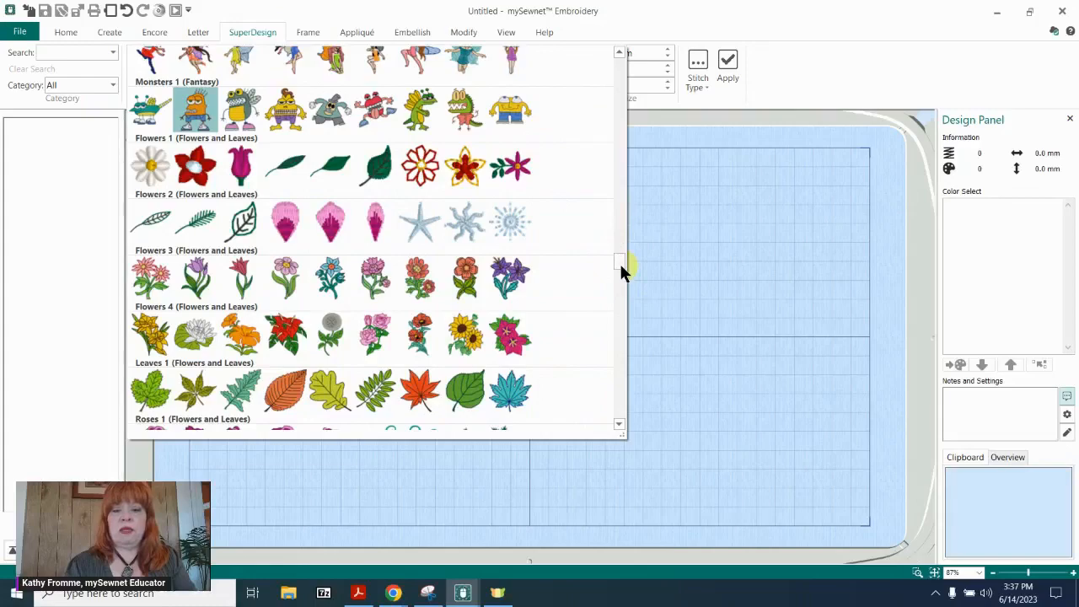
left_click_drag(621, 270, 605, 399)
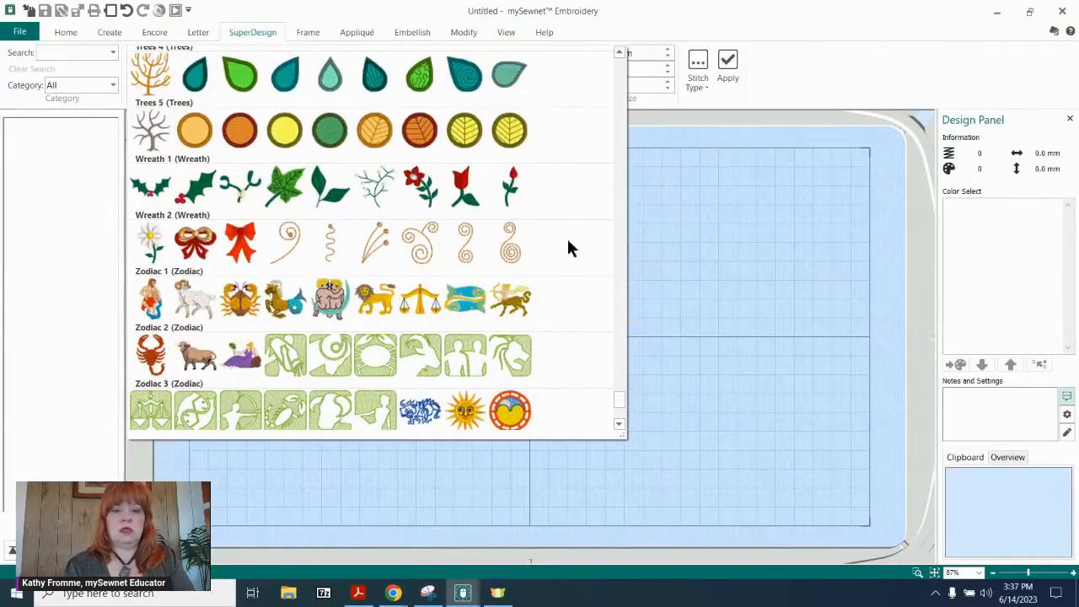
left_click(455, 188)
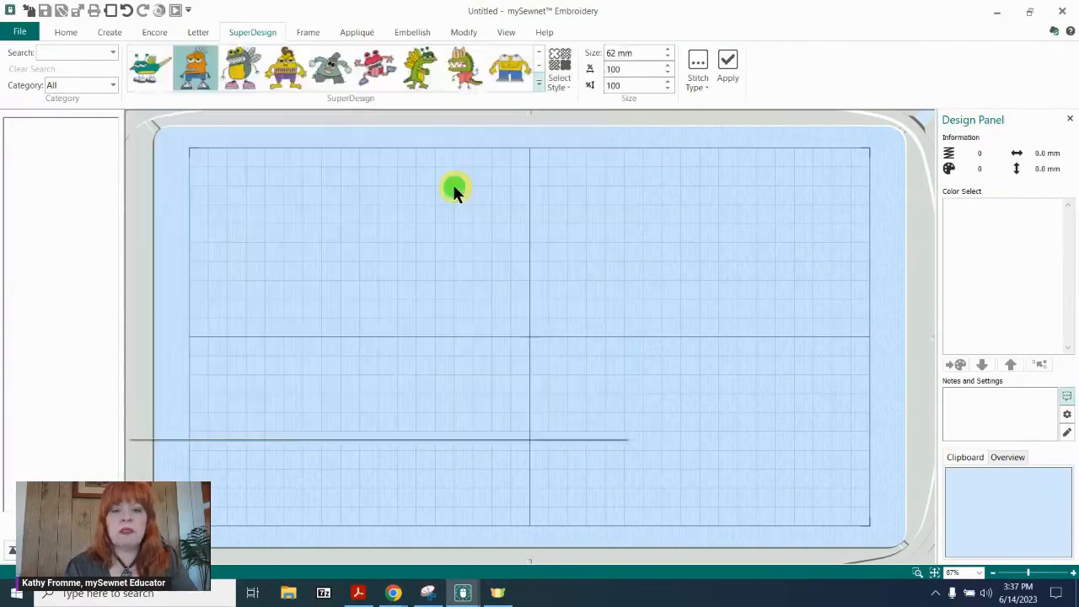
left_click(745, 62)
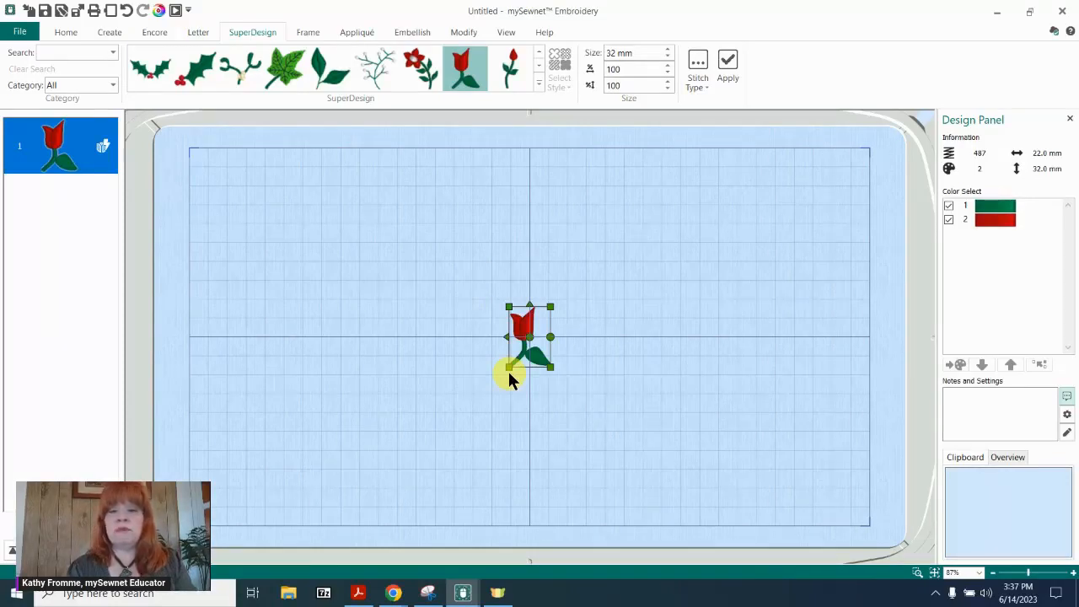
Insert a second red tulip SuperDesign and move it to the right of the first one.
left_click(728, 65)
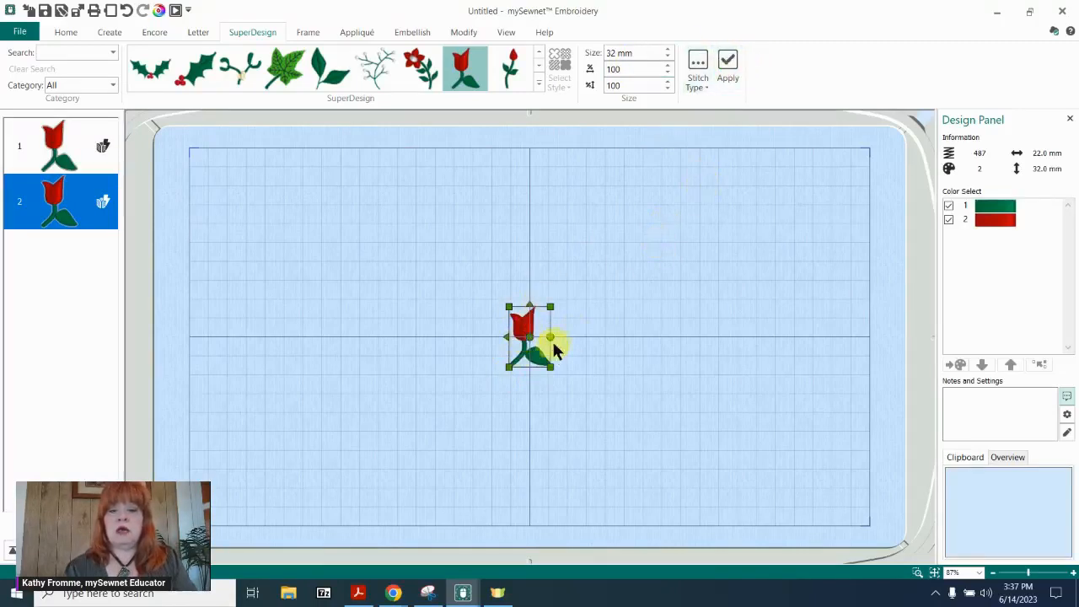
left_click_drag(535, 321, 613, 322)
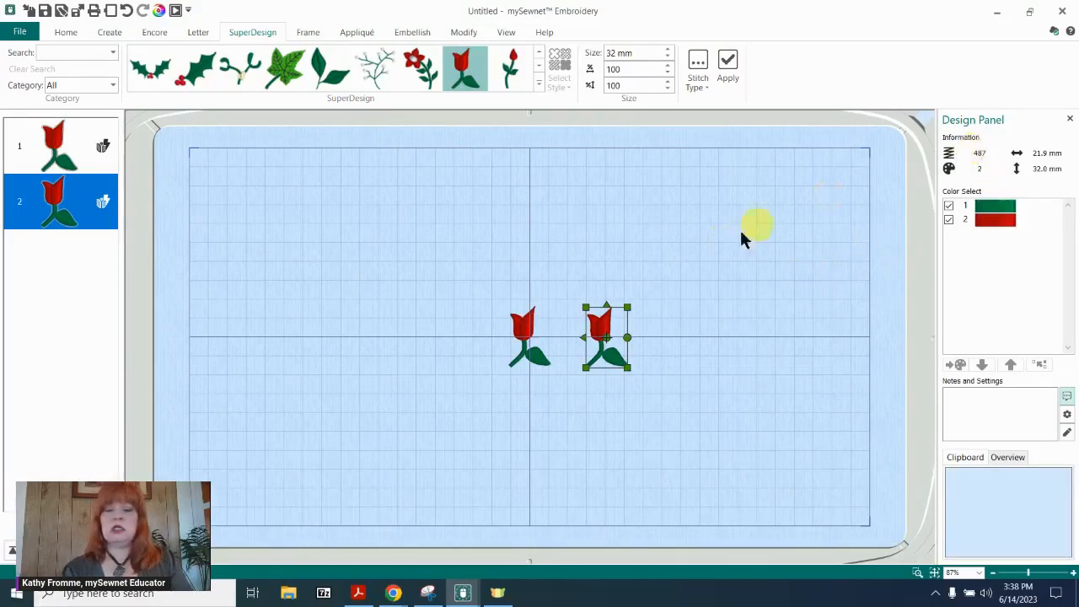
Enlarge the second tulip to about 41.5 × 56.5 mm by its corner, and remove that enlarged copy from the hoop.
left_click_drag(627, 308, 663, 260)
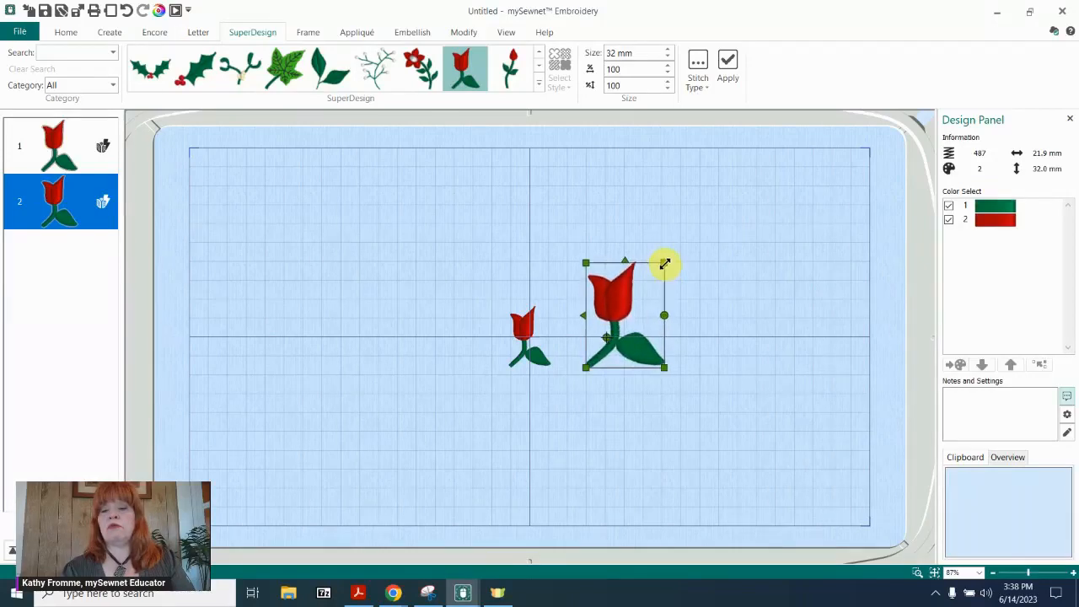
left_click(728, 313)
left_click(633, 289)
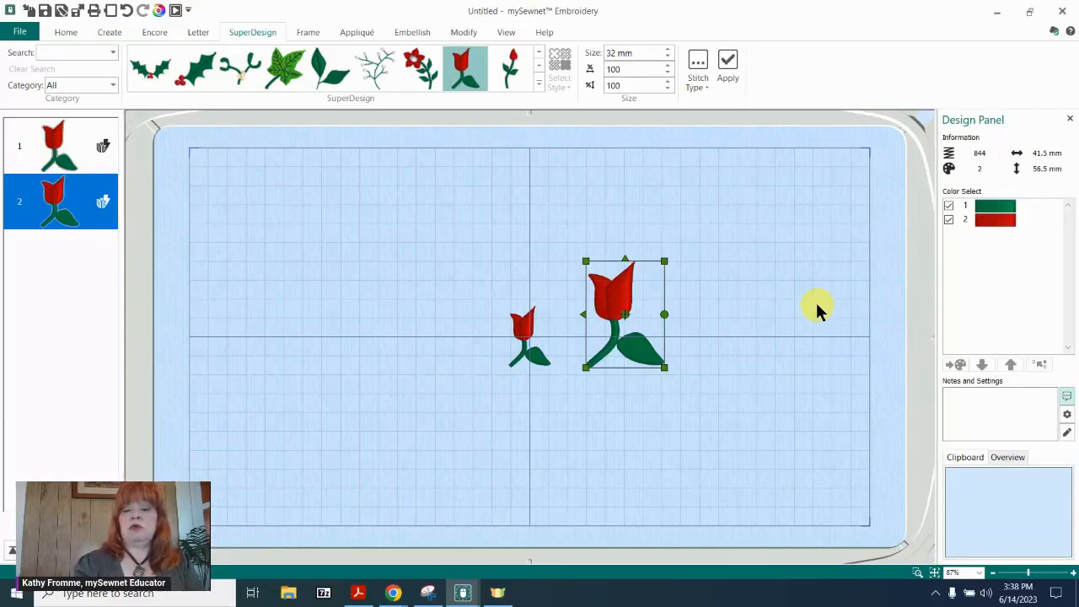
key("Delete")
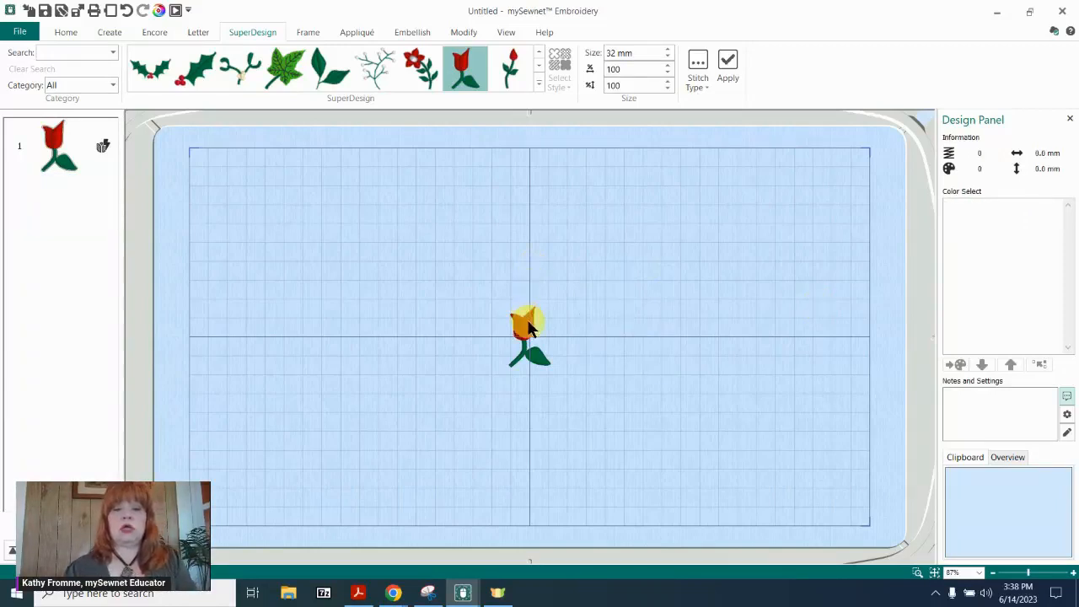
Preview a circular Encore layout of the remaining tulip with 12 repeats that alternate as mirror images.
left_click(554, 339)
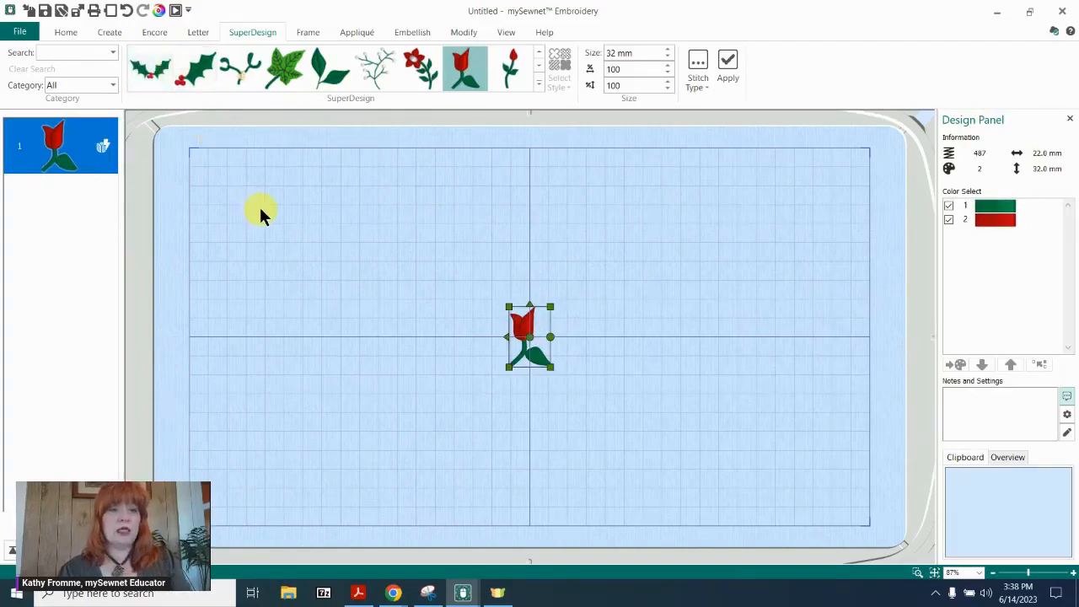
left_click(155, 33)
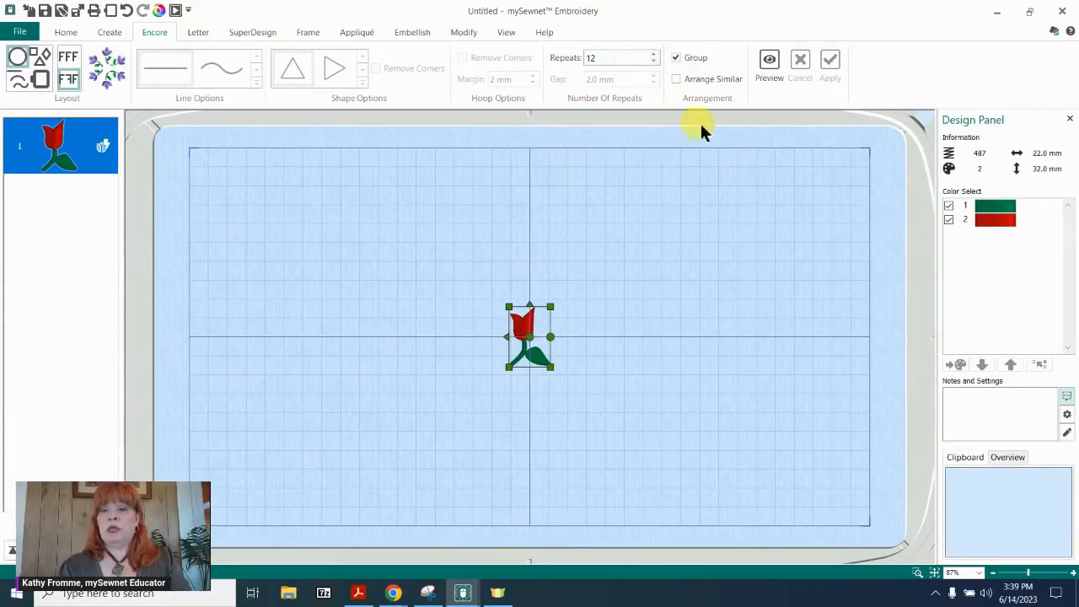
left_click(767, 61)
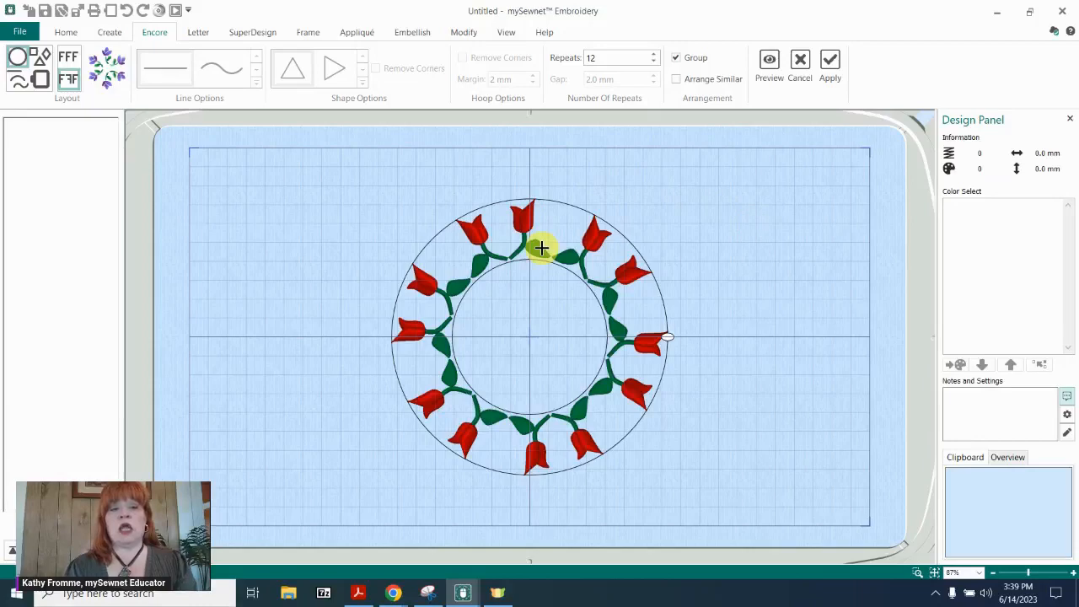
Switch the Encore circle to unmirrored repeats, preview it, and widen the circle until it nearly fills the hoop's height.
left_click(68, 54)
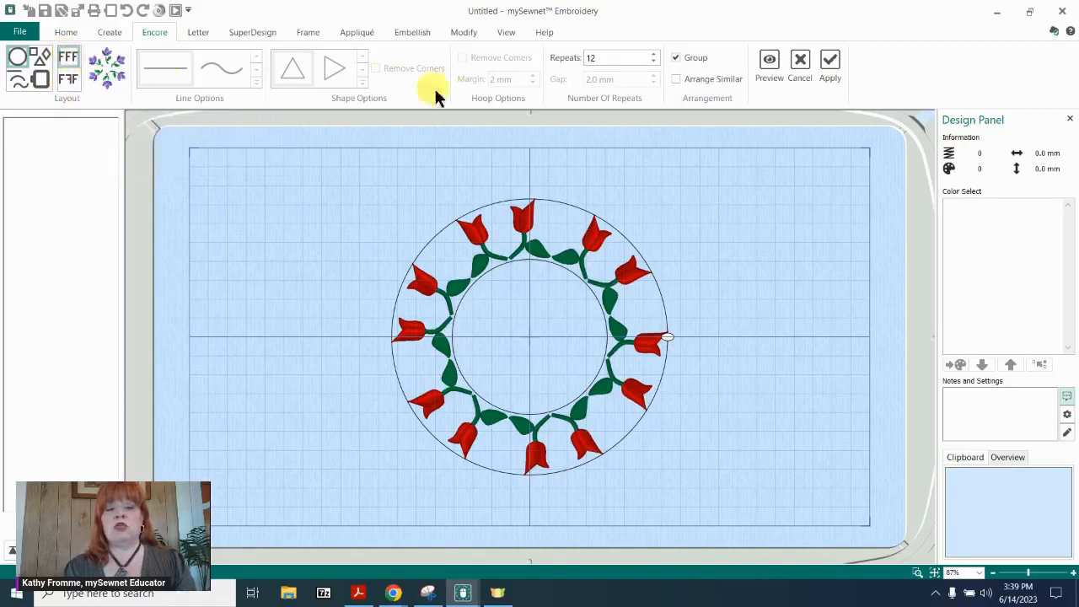
left_click(769, 61)
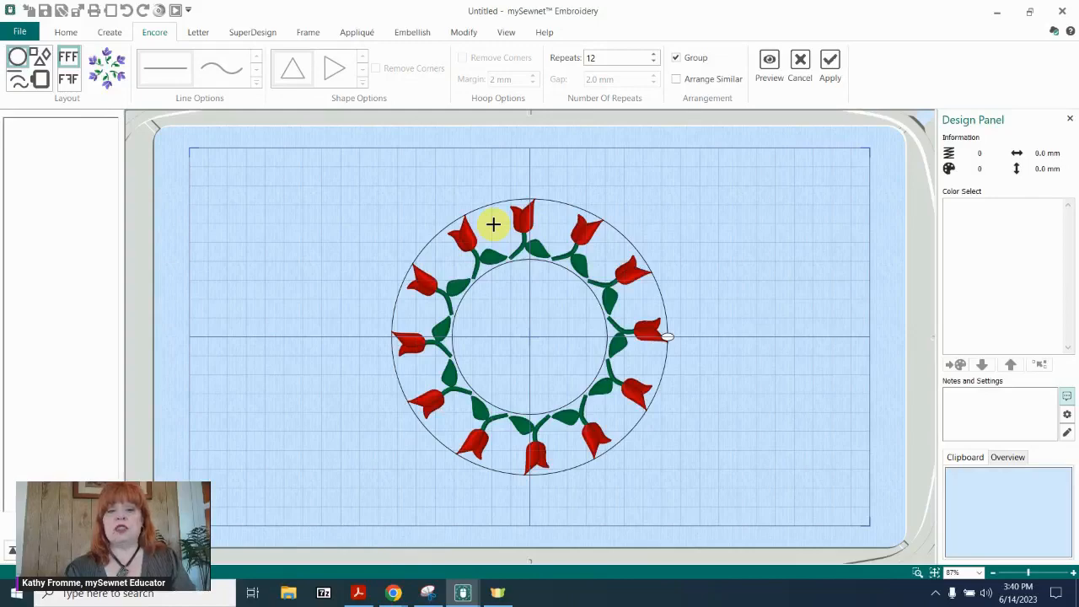
left_click_drag(493, 223, 499, 176)
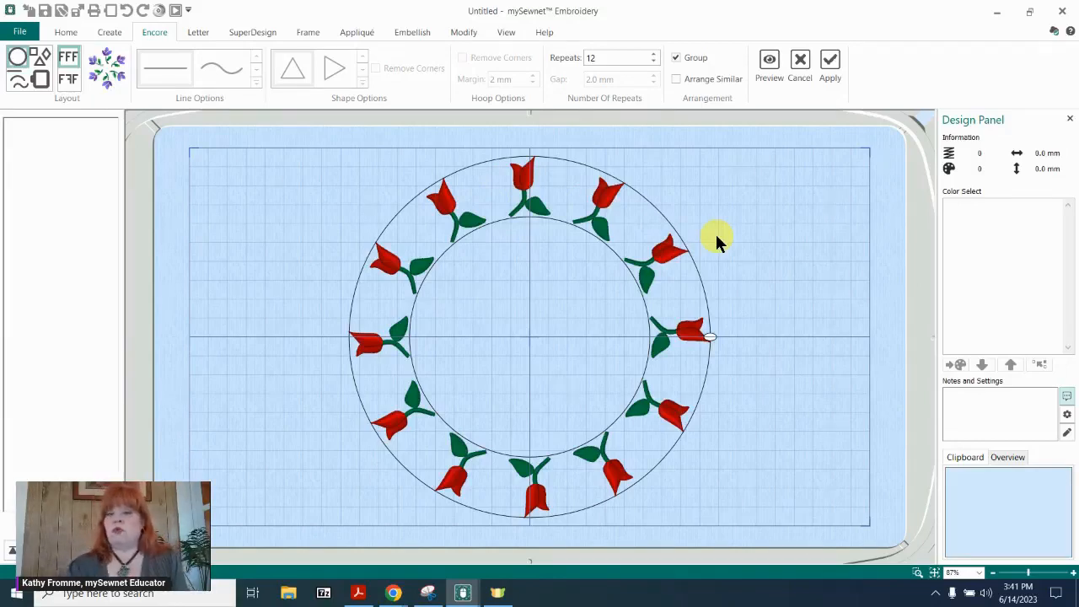
Increase the Encore circle to 19 grouped tulip repeats and preview the new arrangement.
left_click(655, 54)
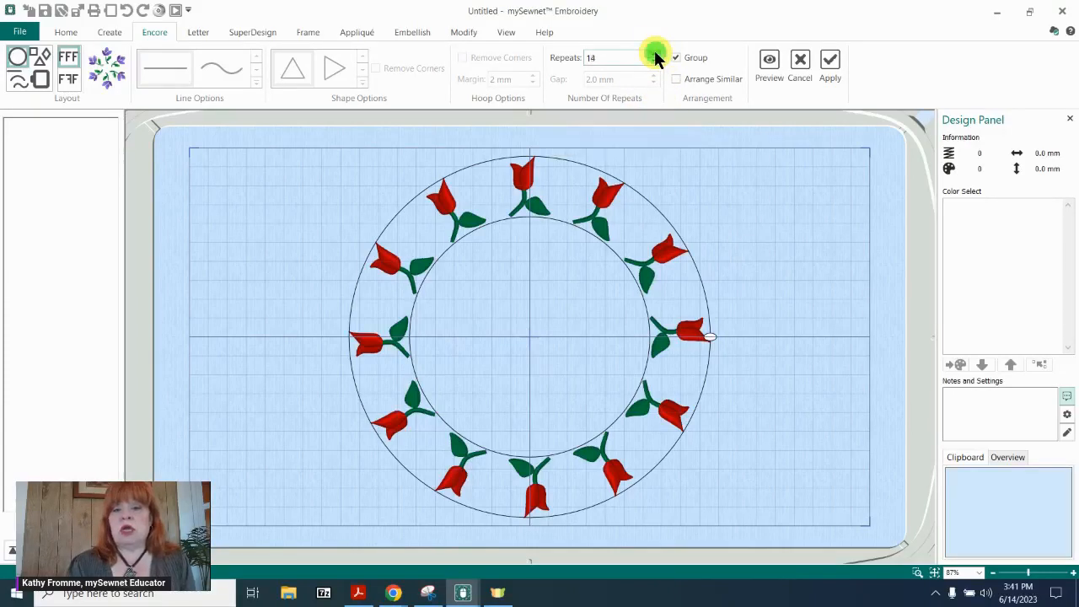
left_click(654, 54)
left_click(655, 54)
left_click(654, 54)
left_click(654, 54)
left_click(768, 64)
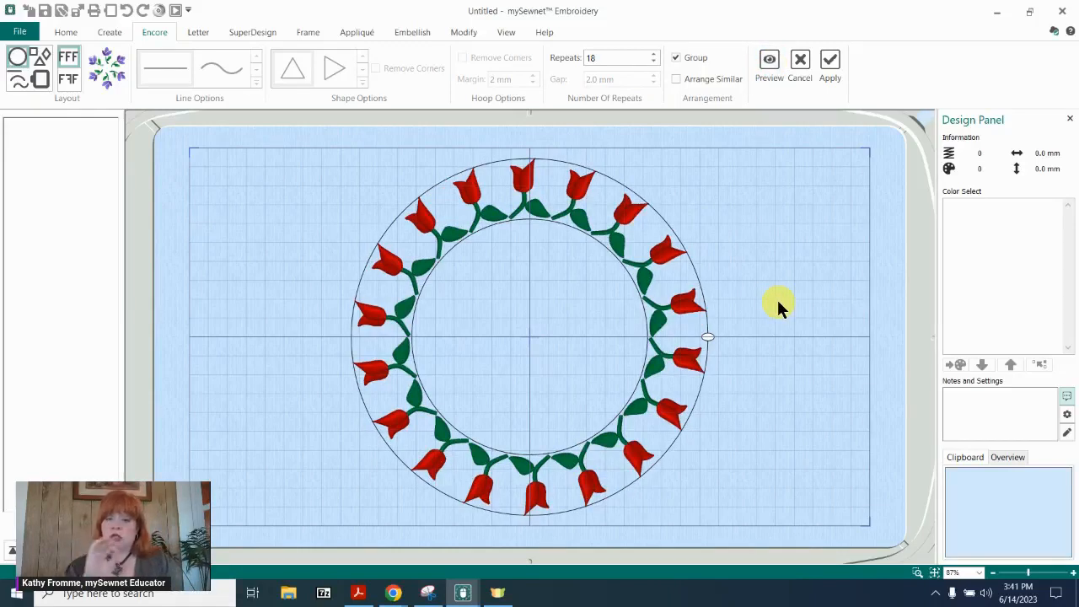
left_click(654, 54)
left_click(677, 58)
left_click(769, 62)
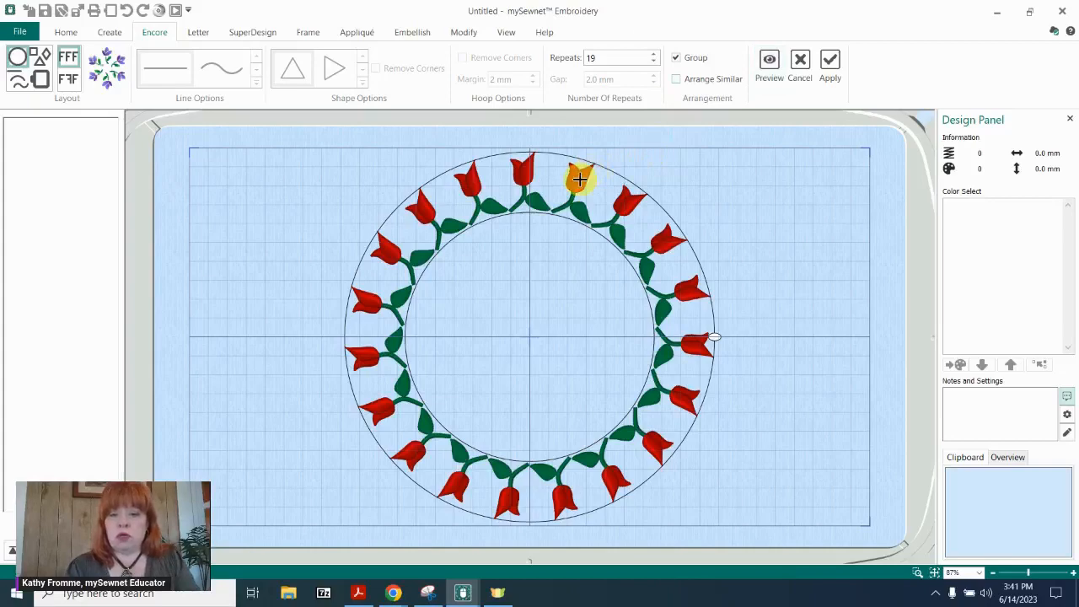
Tighten the 19-tulip circle to about 189 mm in diameter and apply the Encore layout.
left_click_drag(580, 180, 577, 186)
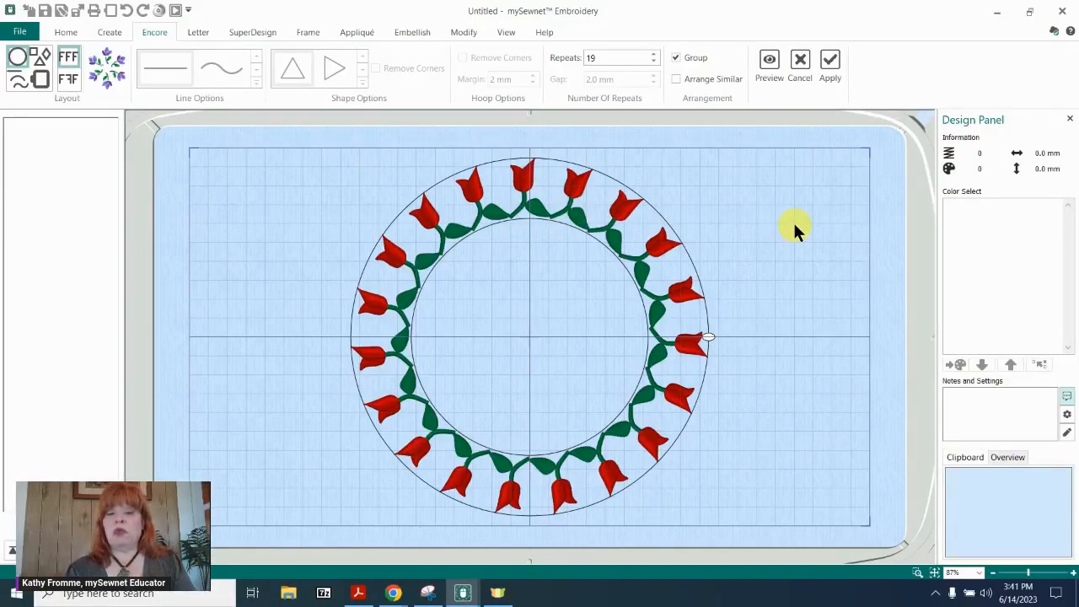
left_click(830, 65)
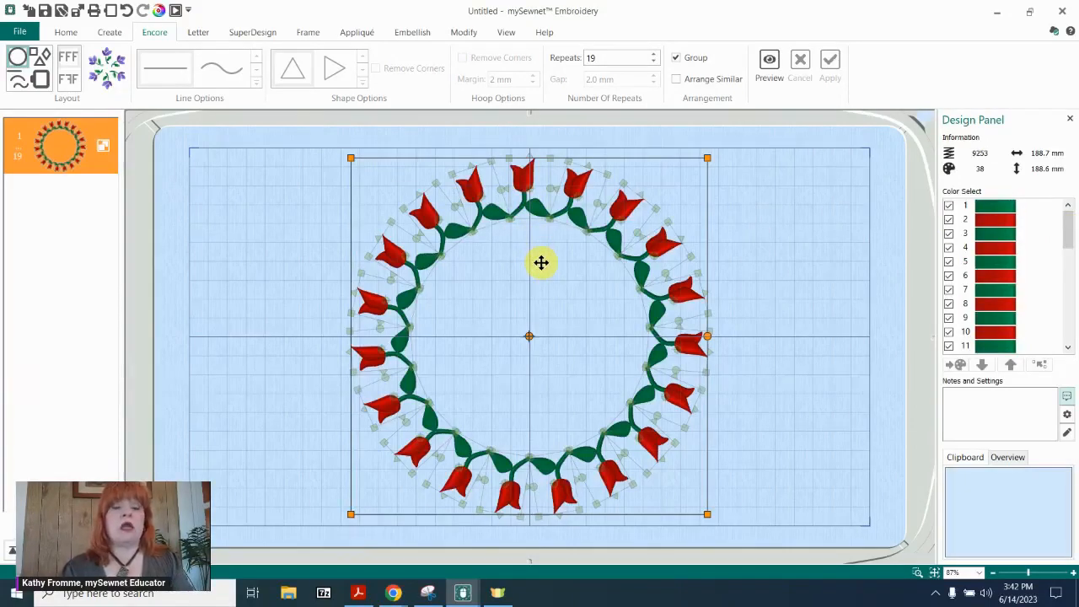
Move the tulip wreath partly off the left side of the hoop and insert another 32 mm red tulip SuperDesign at the centre.
left_click_drag(540, 263, 244, 267)
left_click(470, 270)
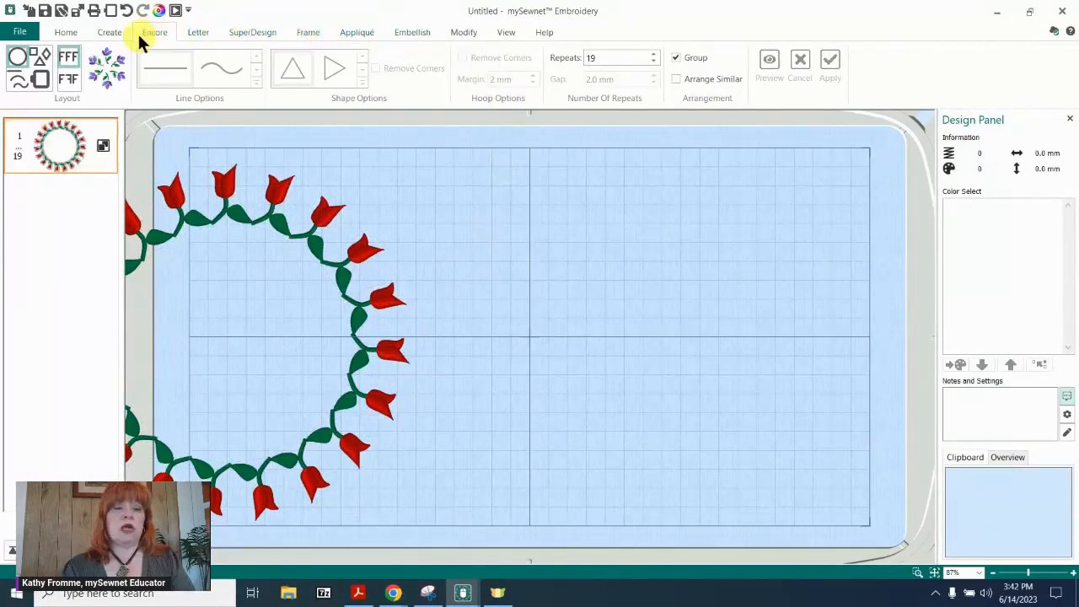
left_click(256, 31)
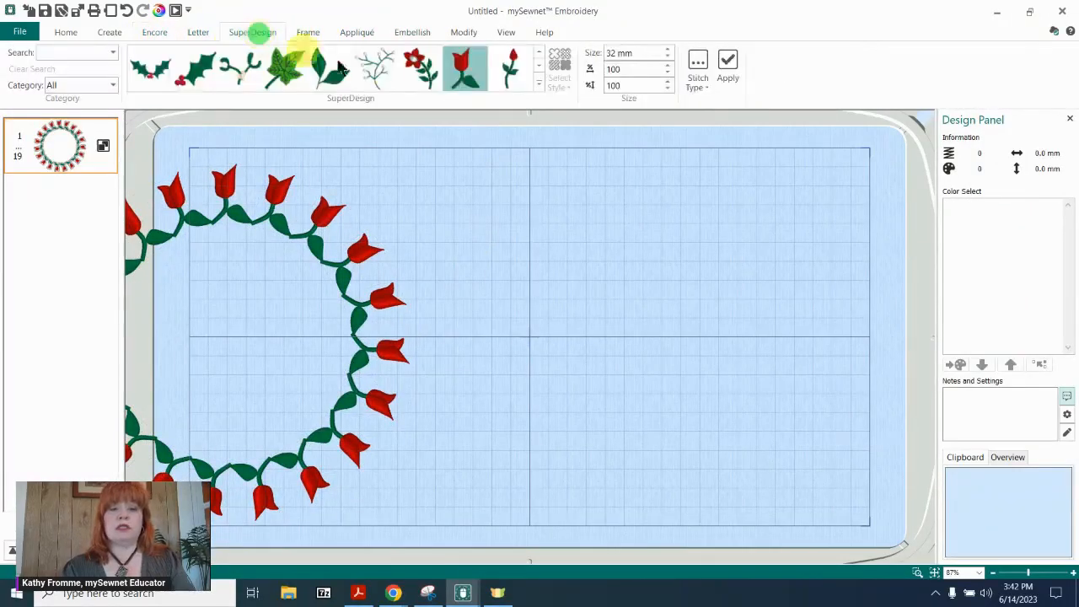
left_click(463, 75)
left_click(728, 63)
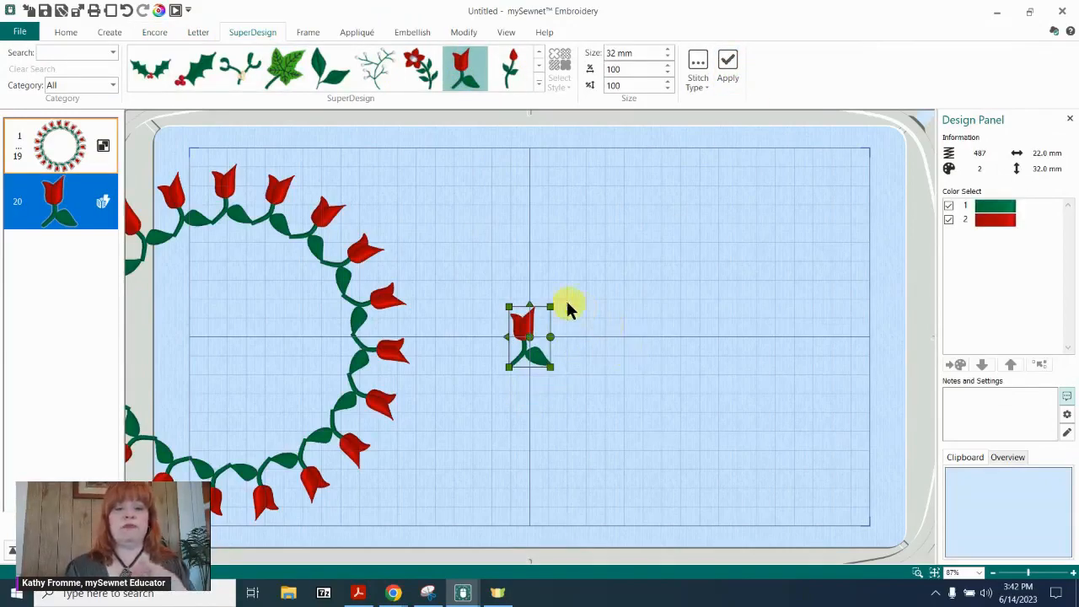
left_click(414, 185)
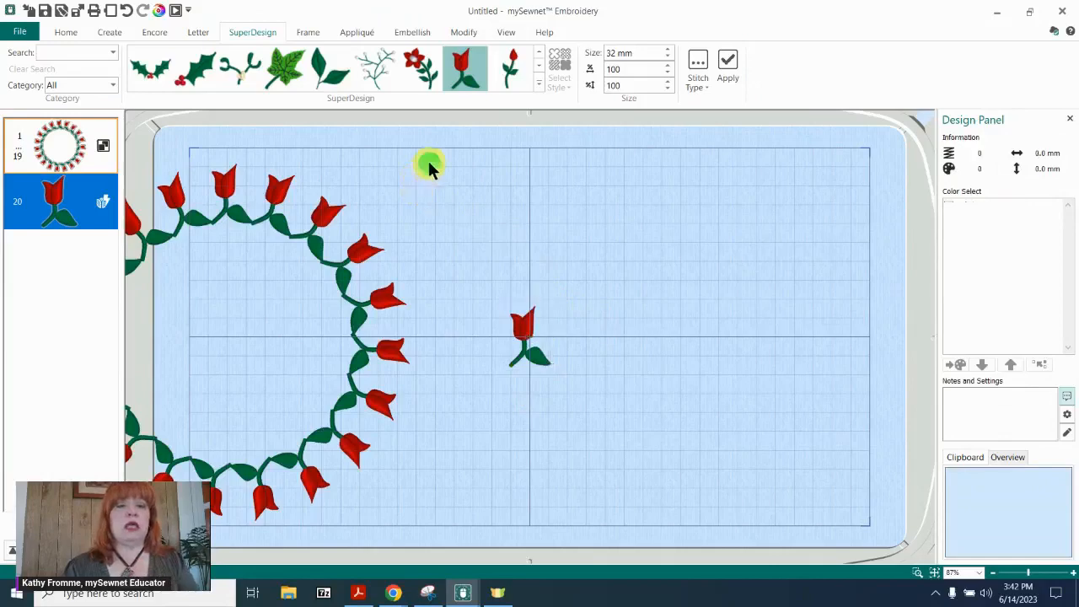
Select the single centre tulip and set its Encore repeats to 12.
left_click(153, 34)
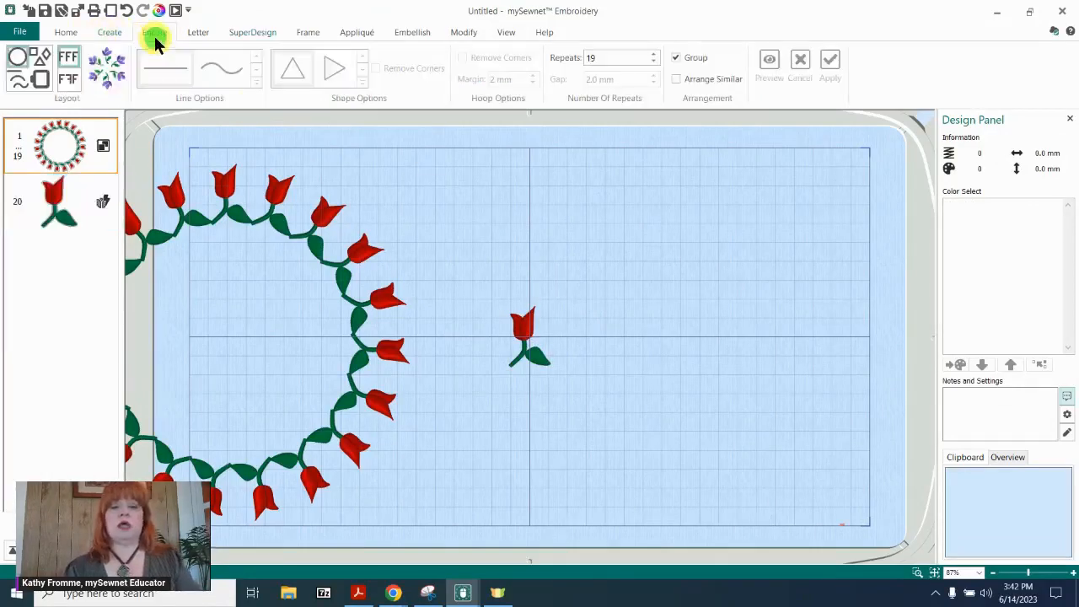
left_click(528, 325)
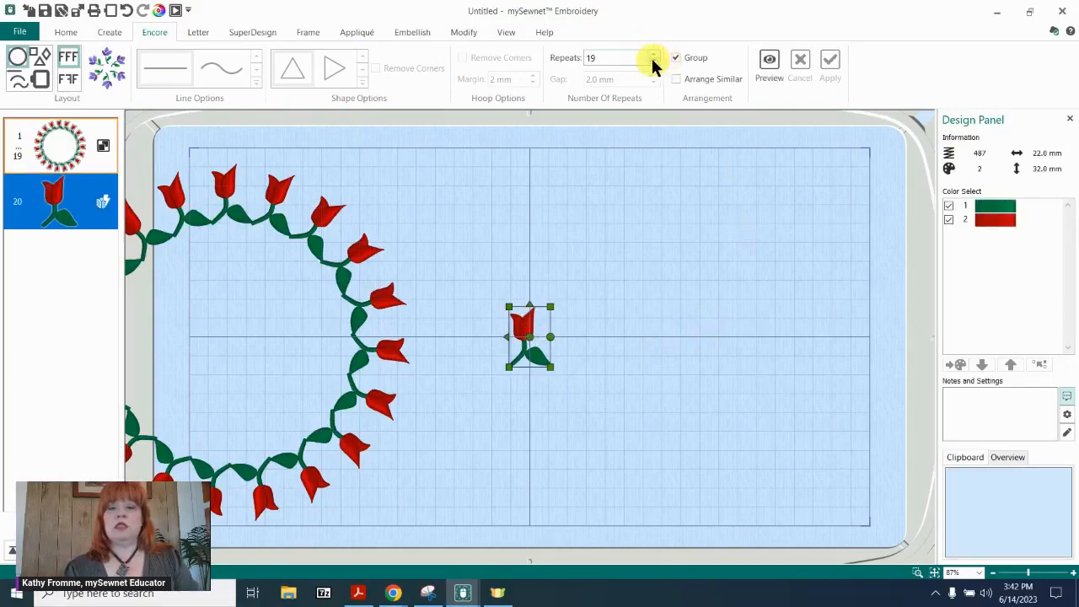
double_click(624, 57)
type("12")
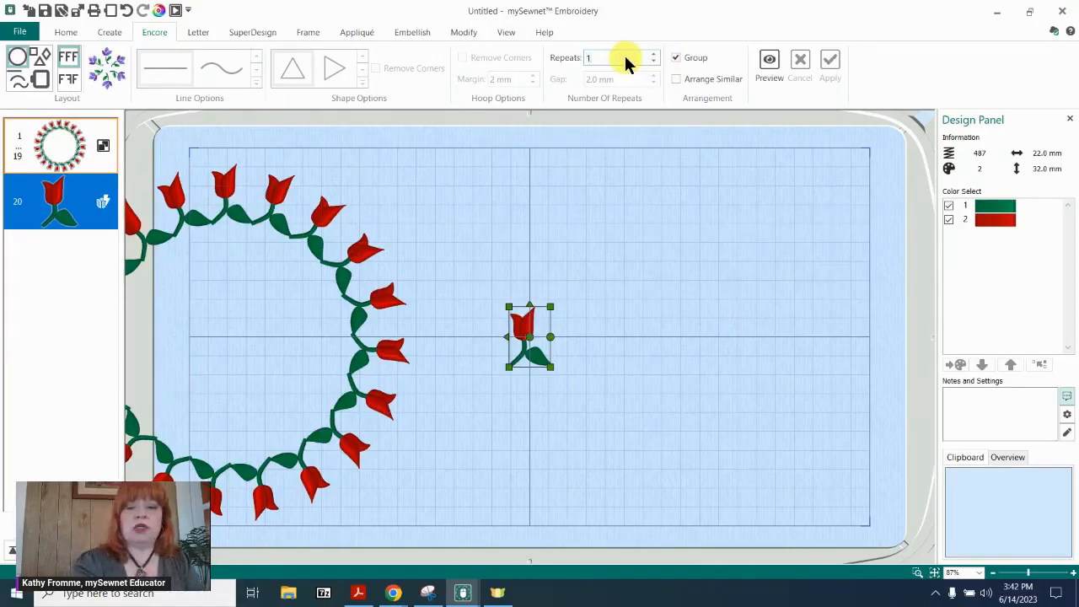
left_click(768, 62)
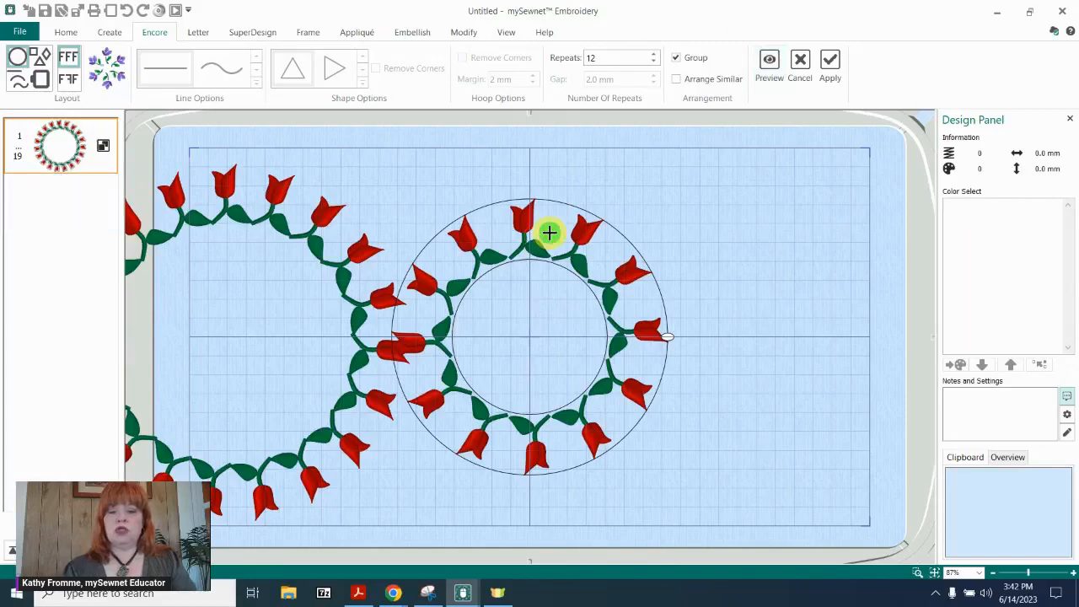
left_click_drag(549, 232, 579, 227)
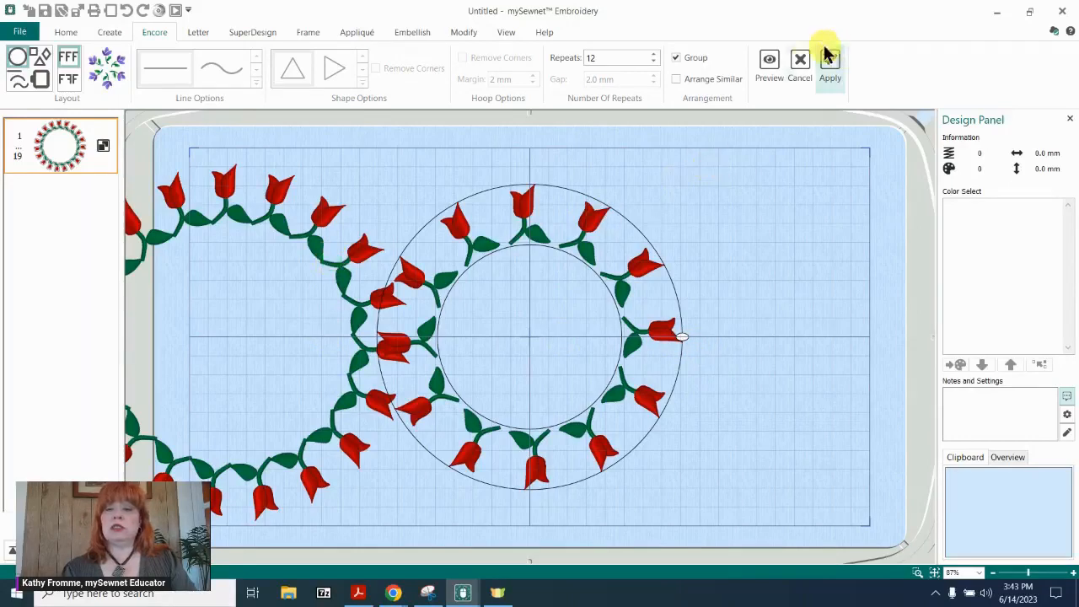
left_click(800, 61)
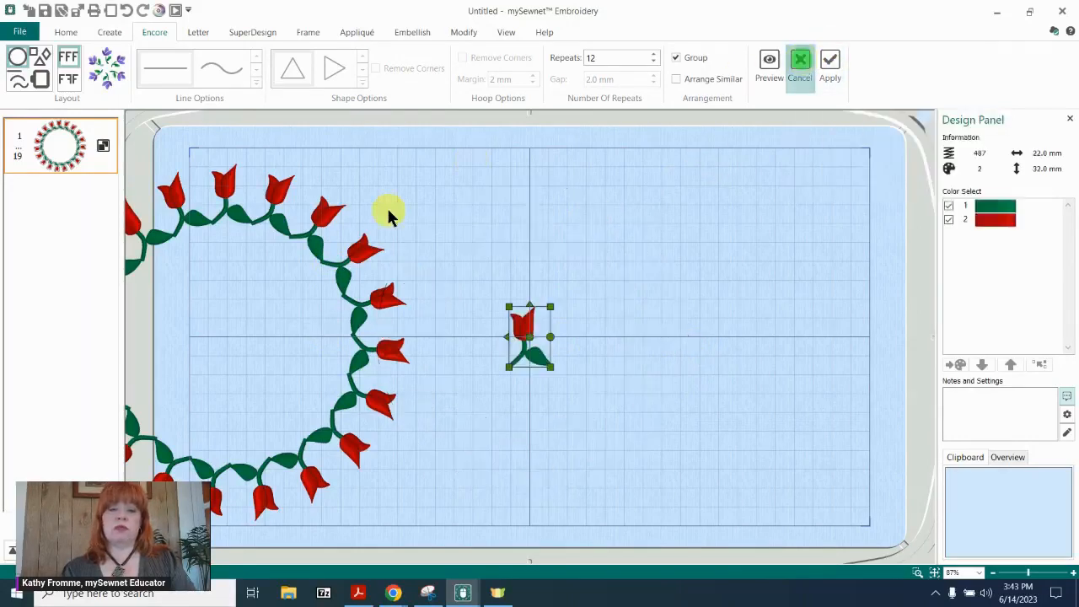
Cut the 19-tulip wreath group out of the hoop.
left_click(279, 212)
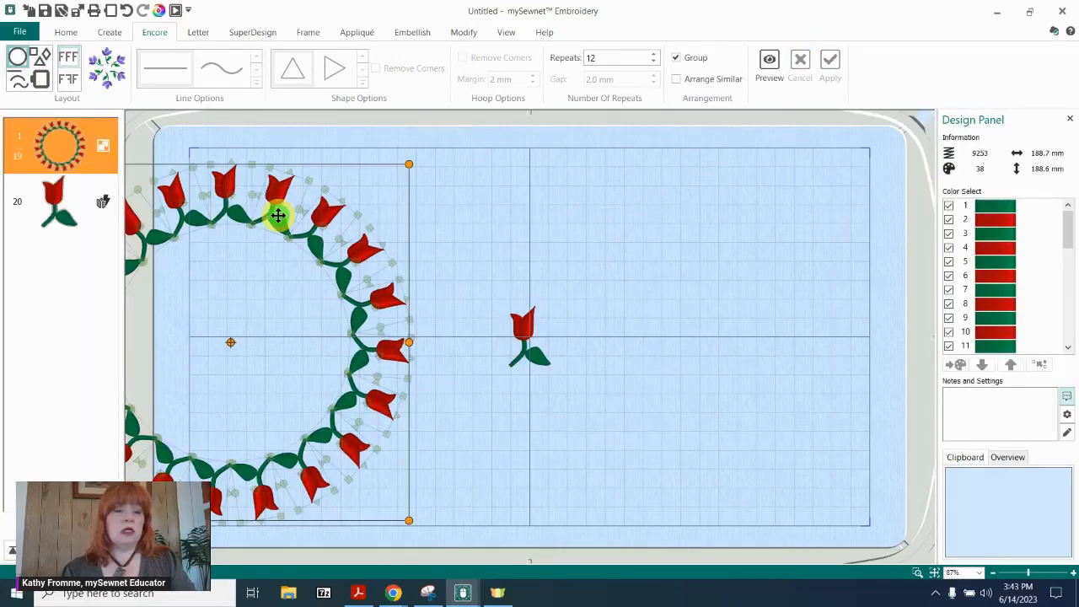
left_click(67, 35)
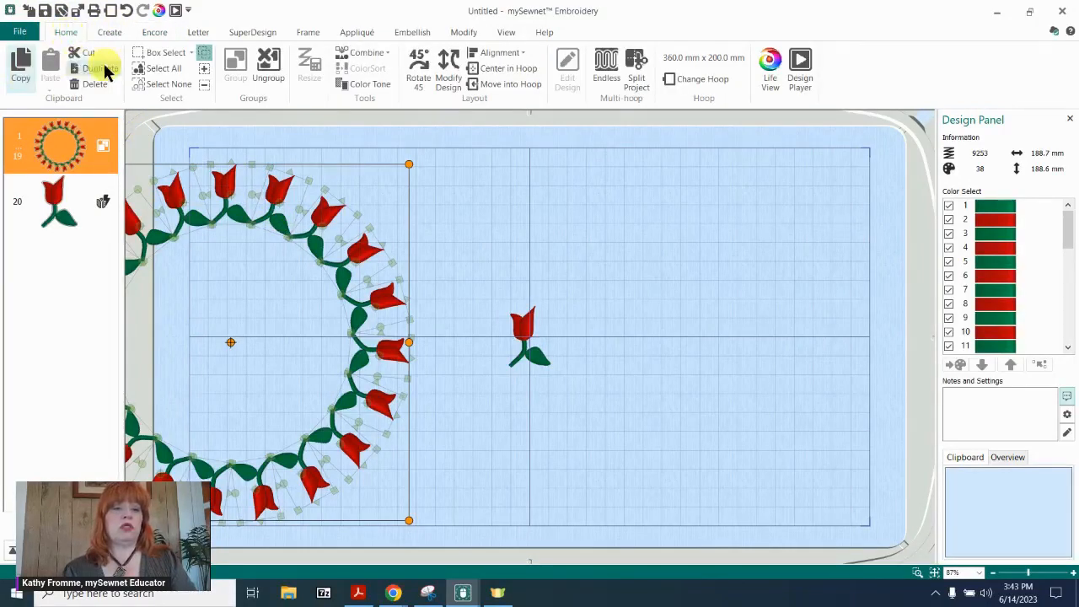
left_click(84, 56)
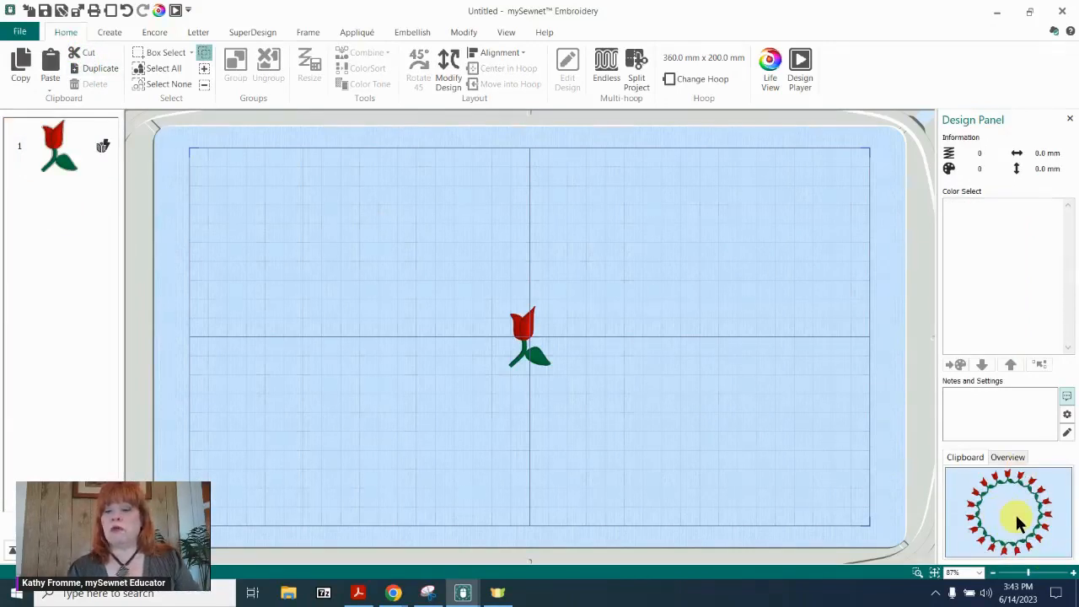
Preview the single tulip as a 12-repeat Encore circle and draw the circle in slightly so the tulips sit closer together.
left_click(526, 327)
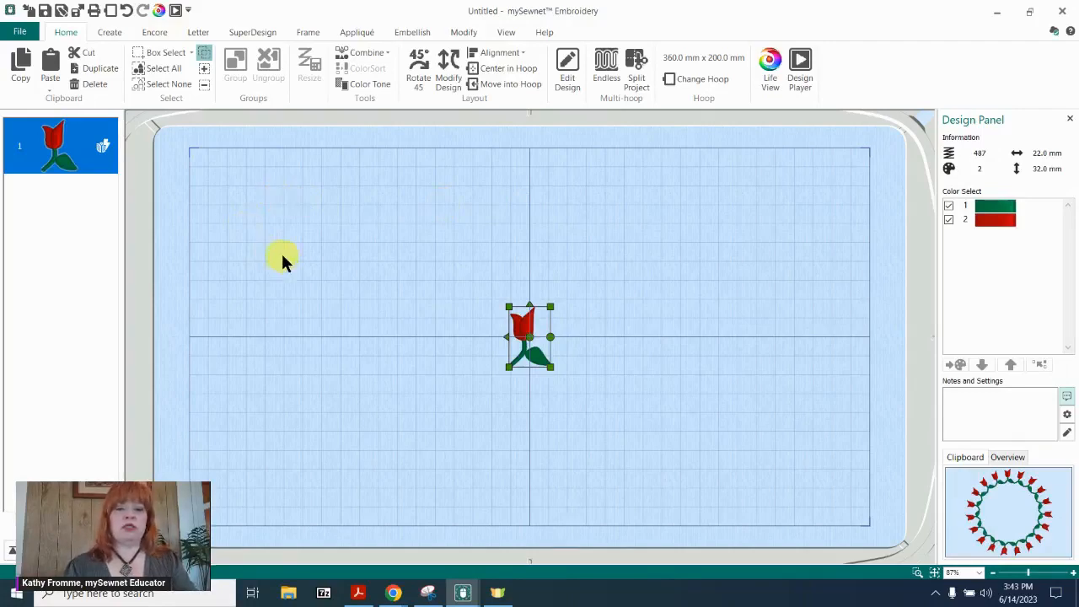
left_click(150, 34)
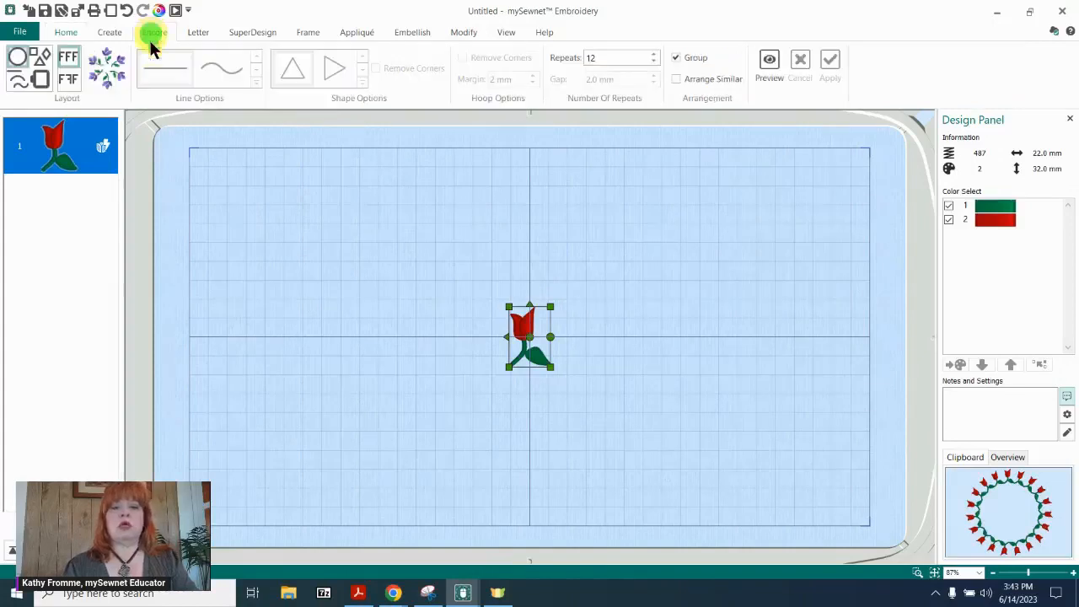
left_click(770, 61)
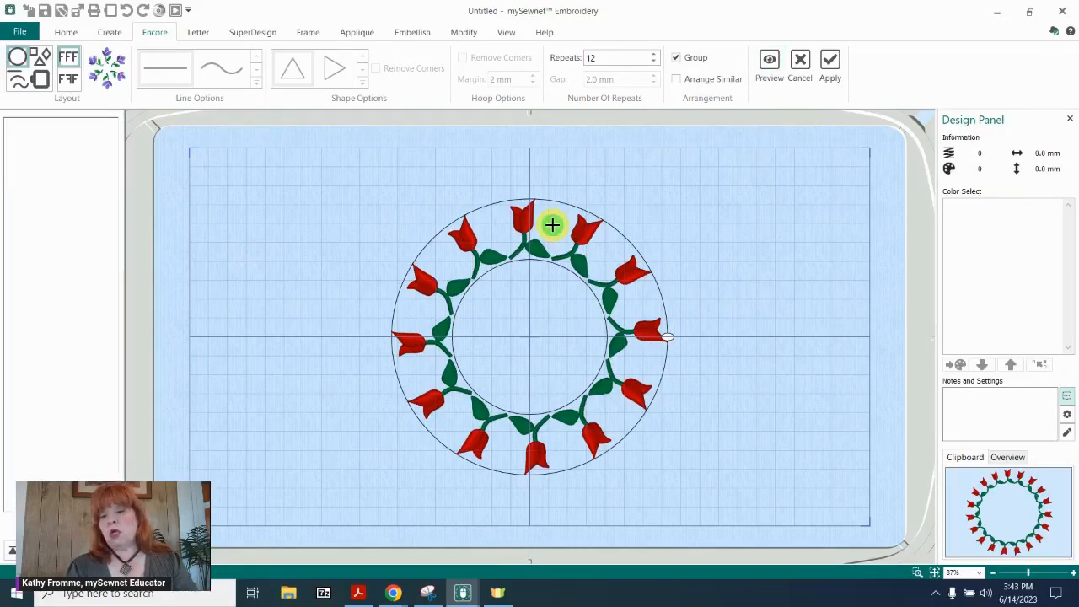
mouse_move(552, 224)
left_mouse_down()
mouse_move(551, 265)
mouse_move(558, 204)
mouse_move(550, 230)
left_mouse_up()
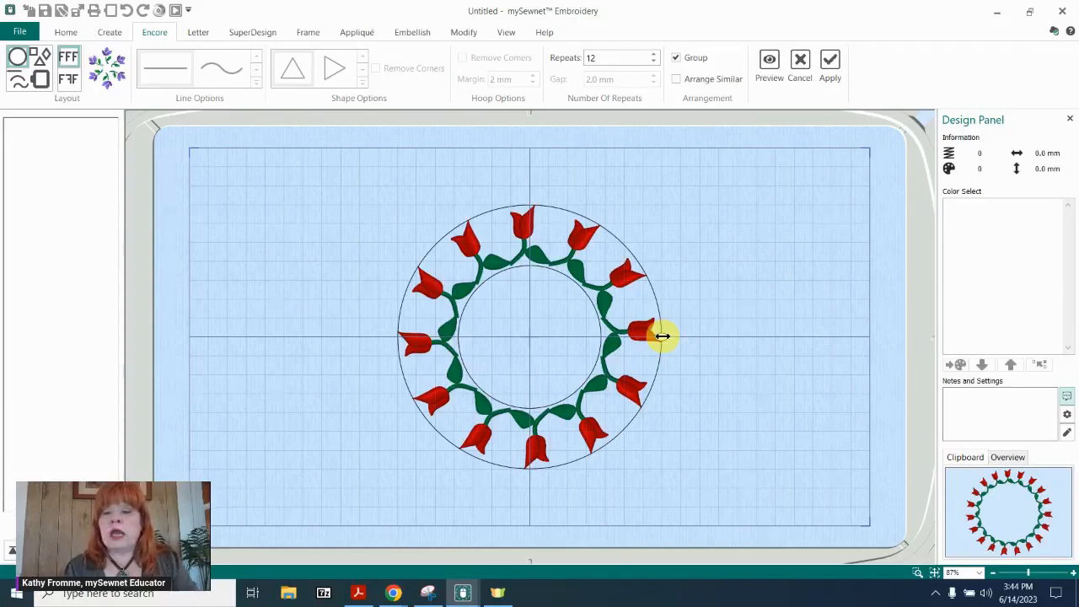
Stretch the Encore circle horizontally into an oval, and reduce the whole oval so the tulips sit closer together.
left_click_drag(663, 337, 778, 324)
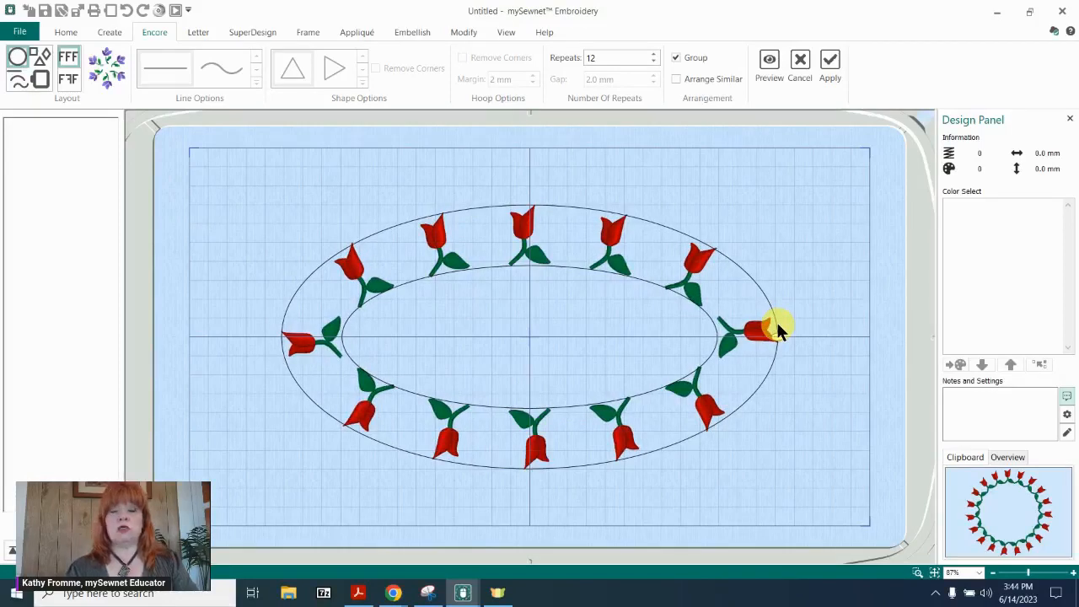
left_click_drag(775, 325, 747, 335)
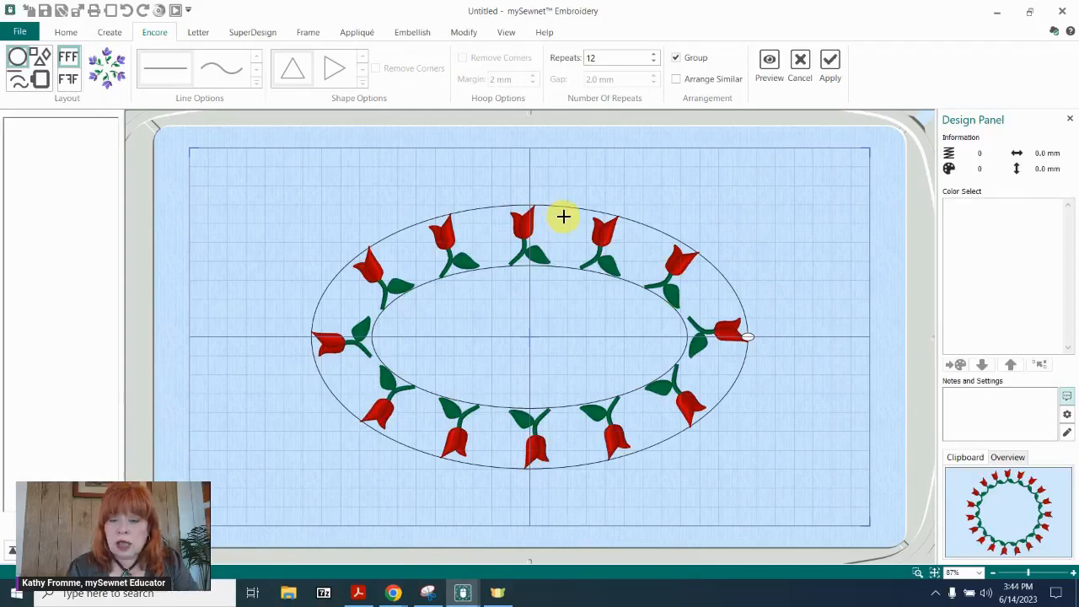
left_click_drag(563, 217, 560, 242)
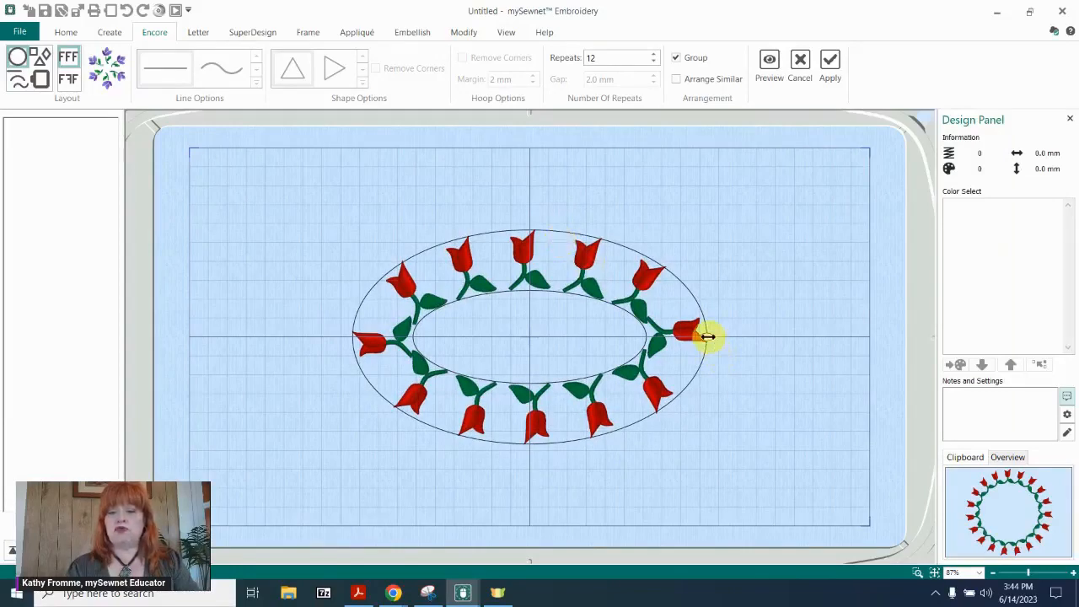
Set the Encore repeats to 15 and preview the tulip circle again.
left_click(654, 54)
left_click(654, 54)
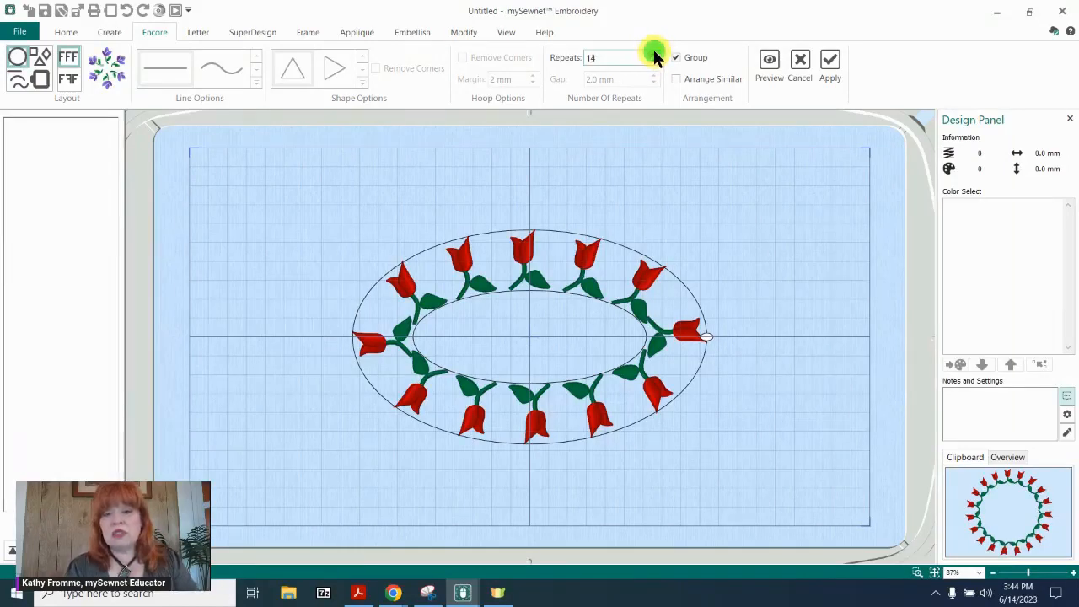
left_click(769, 64)
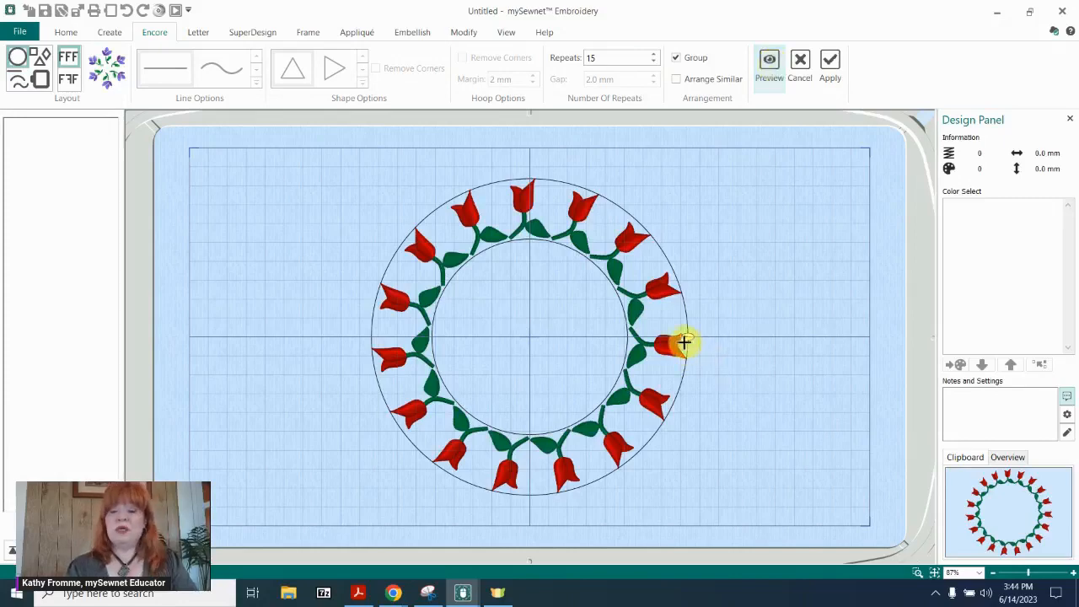
Stretch the 15-tulip circle horizontally into an oval, reduce it to about 183 by 130 mm, and apply it.
left_click_drag(685, 335, 753, 322)
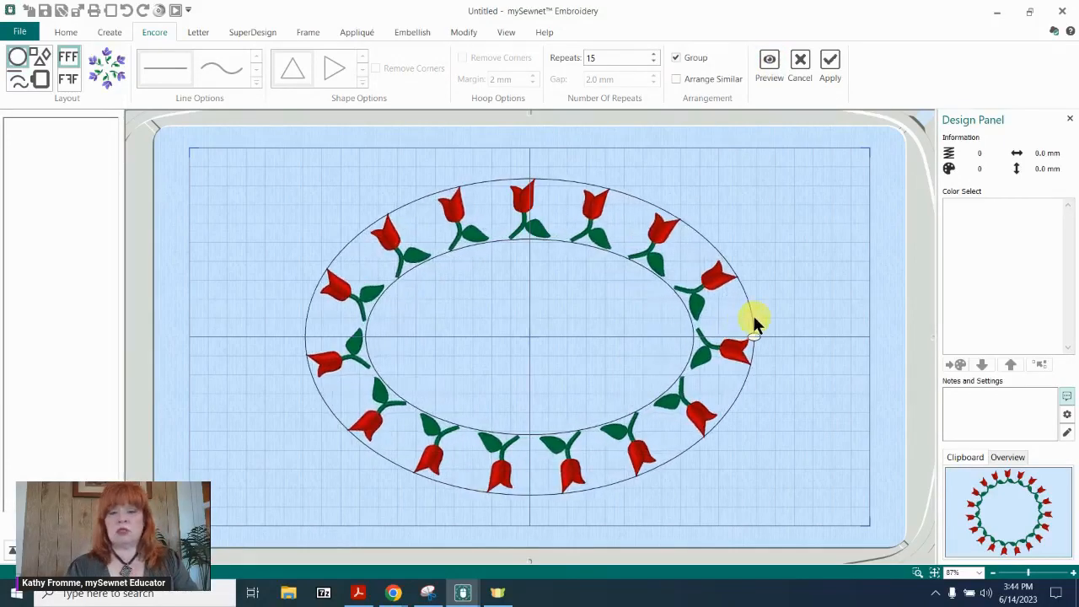
left_click_drag(556, 203, 558, 240)
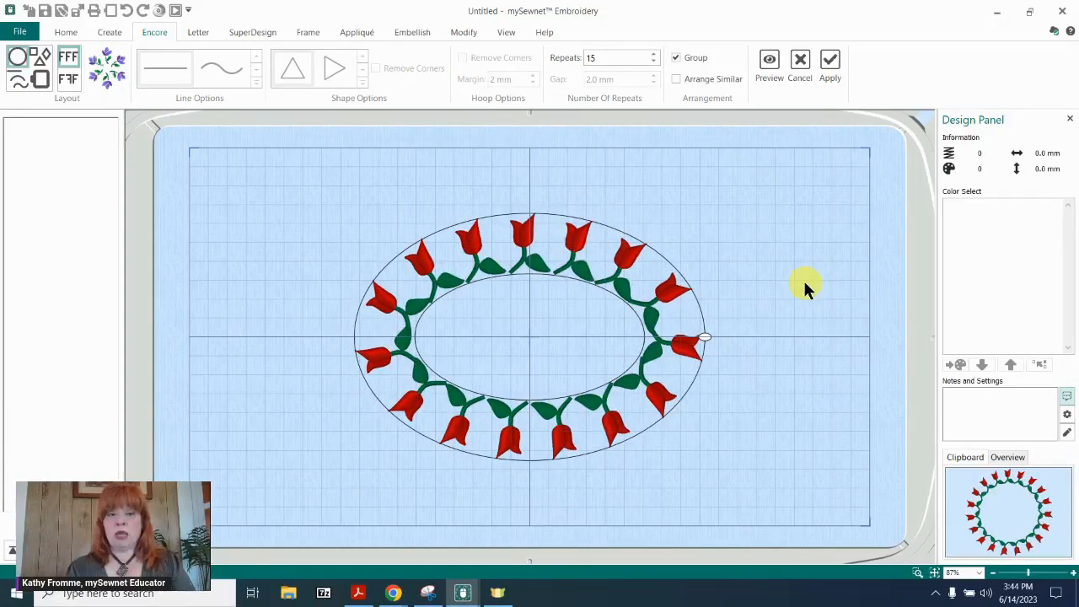
left_click(829, 63)
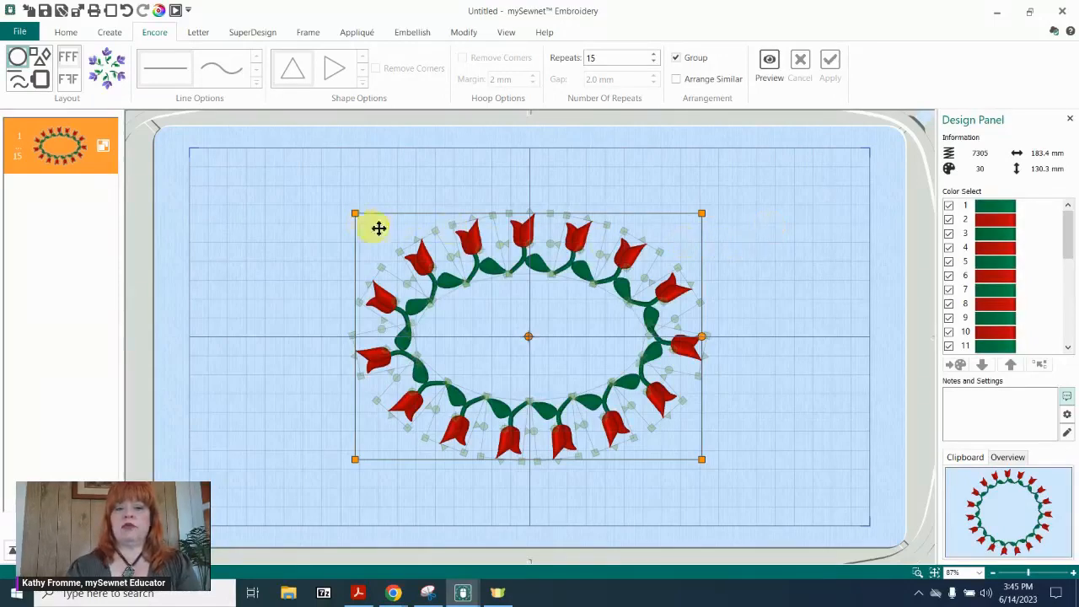
Delete the tulip oval from the hoop and switch the Encore layout to line.
key("Delete")
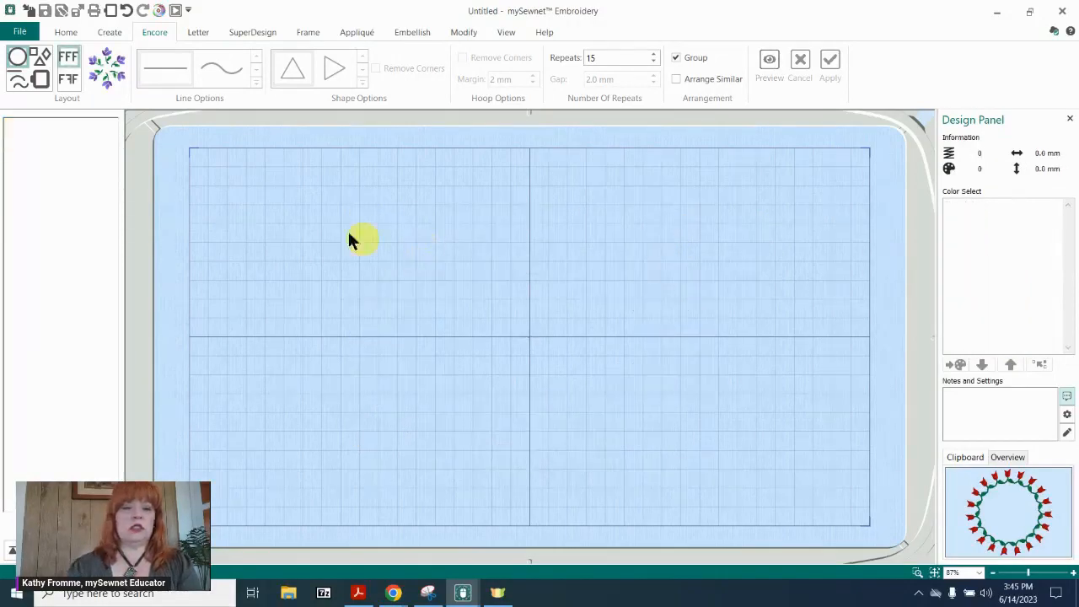
left_click(17, 80)
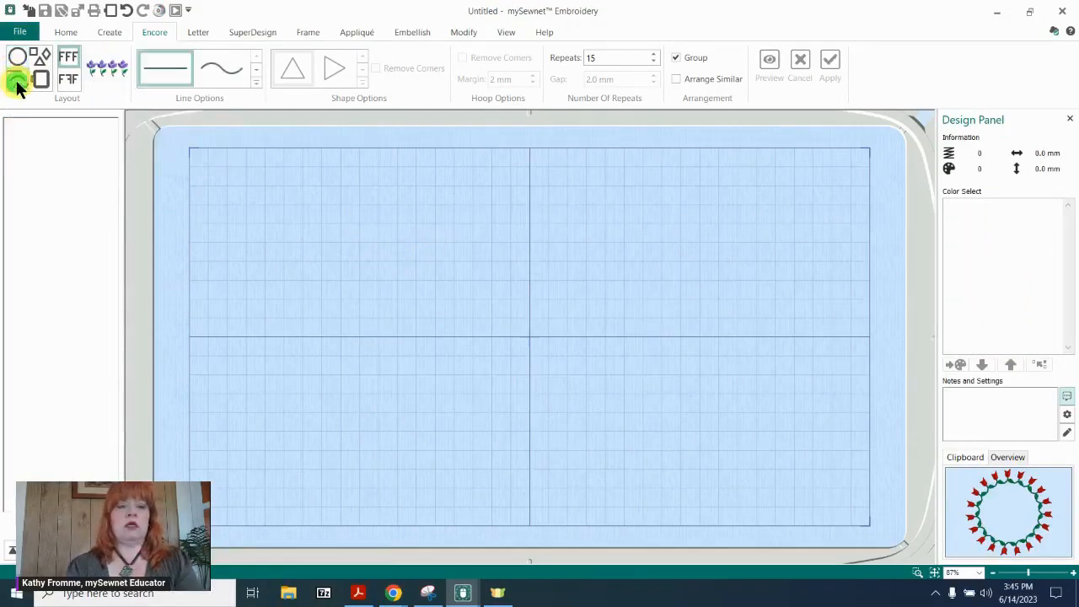
Add the 24 mm Daisy SuperDesign from the Floral 1 set of the Encore category to the hoop.
left_click(252, 32)
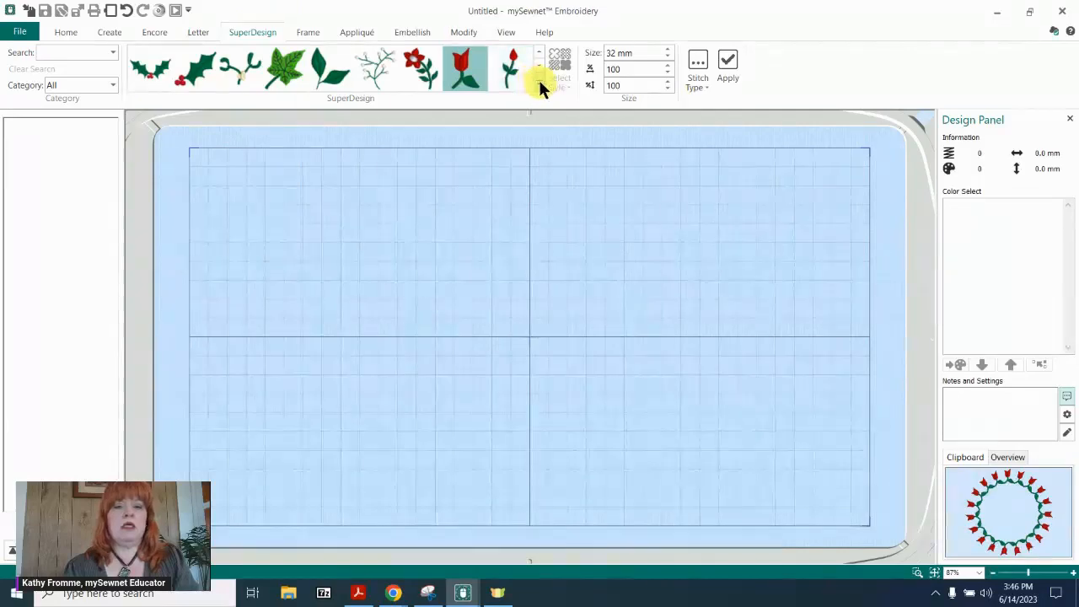
left_click(113, 86)
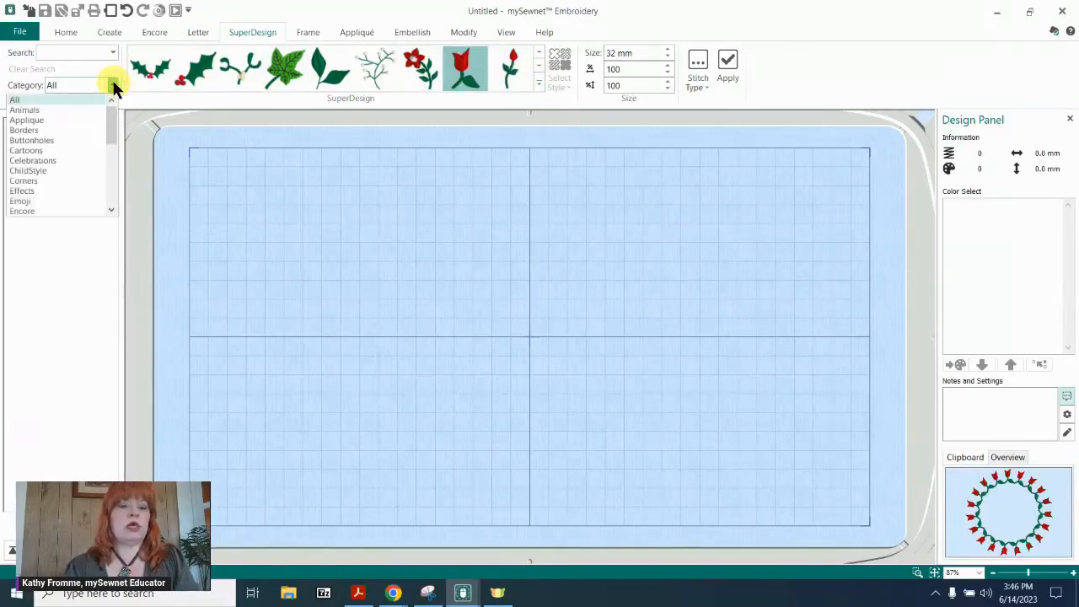
key("e")
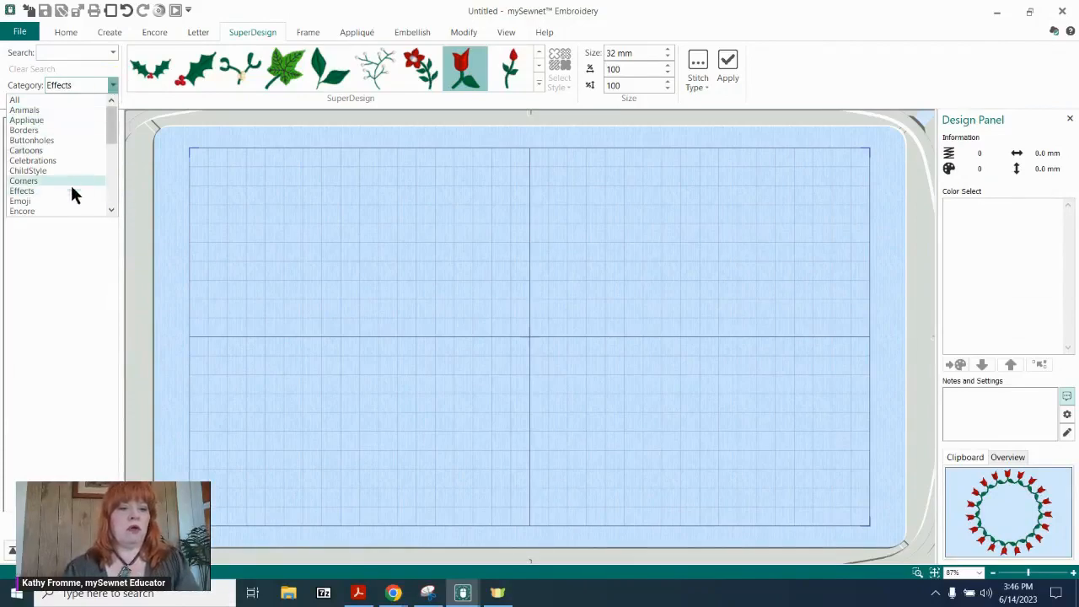
left_click(59, 212)
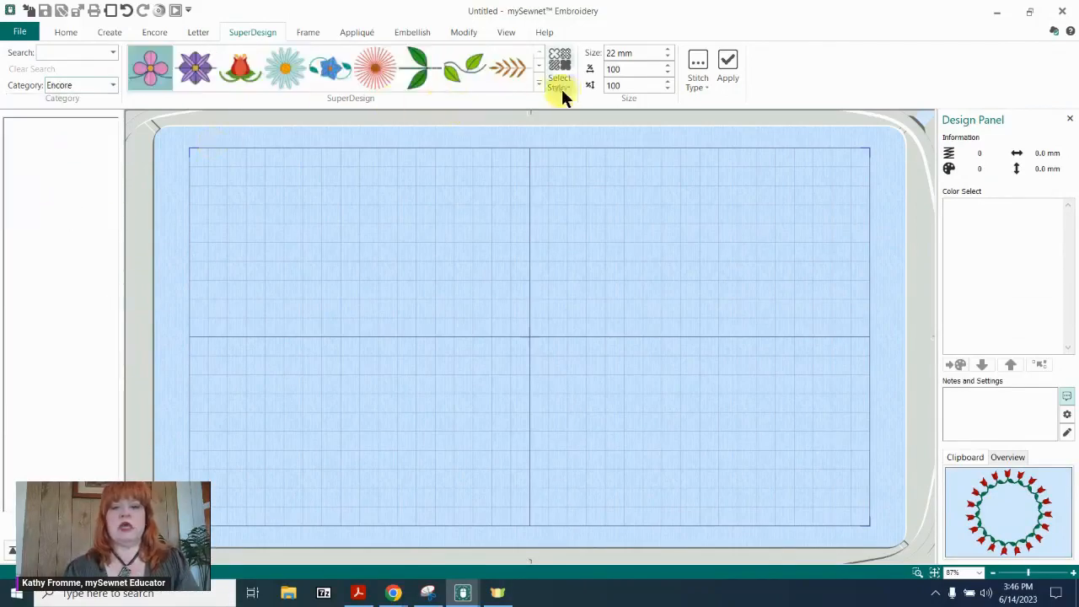
left_click(538, 78)
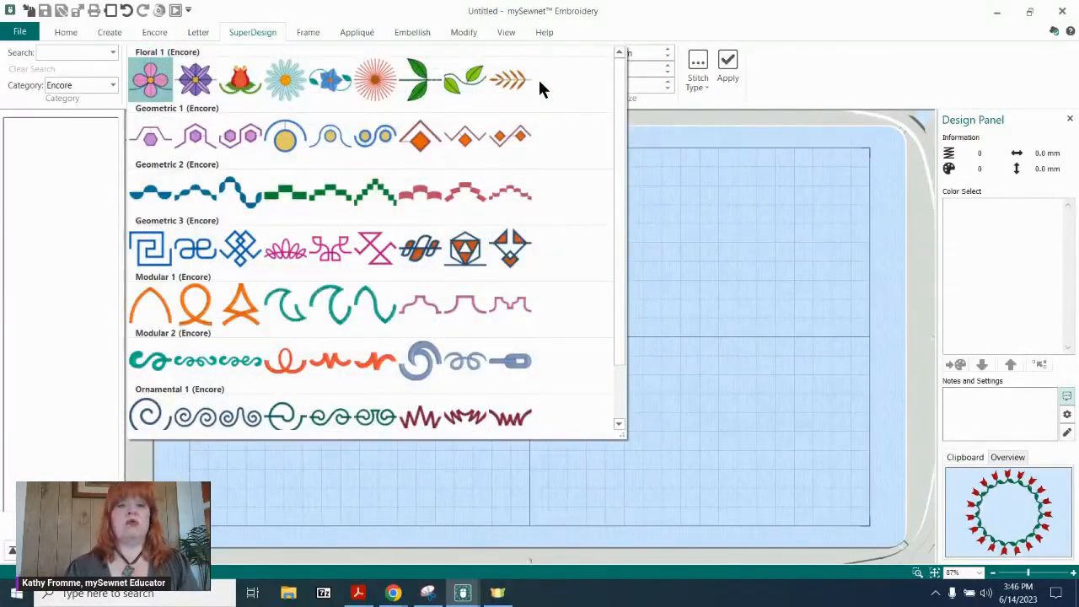
left_click(288, 80)
left_click(727, 64)
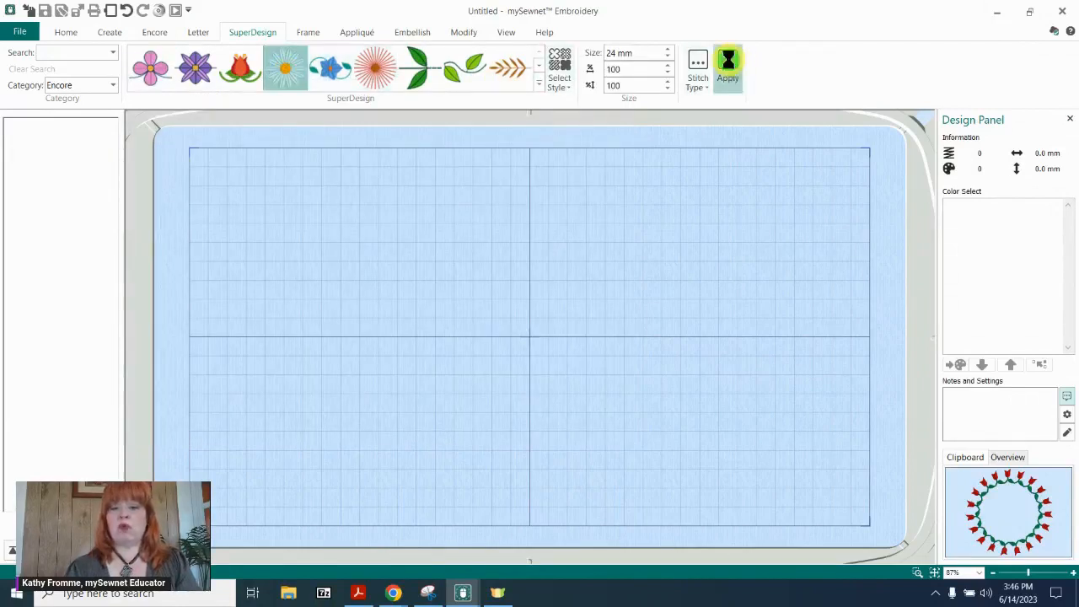
Change the daisy's petal thread to Robison-Anton Rayon 40 number 2415, Floral Pink.
left_click(1001, 208)
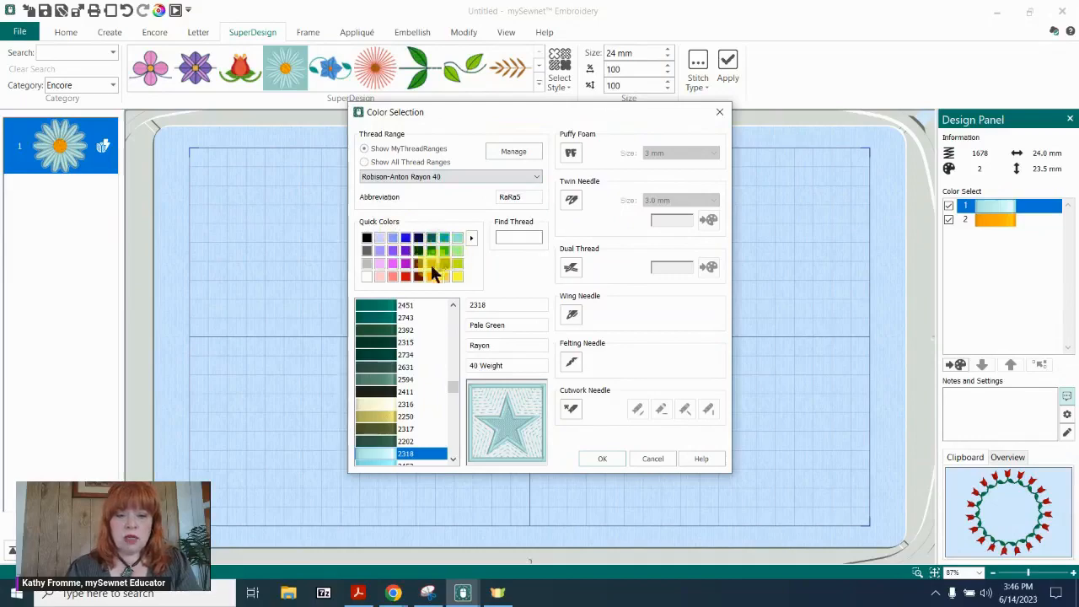
left_click(395, 263)
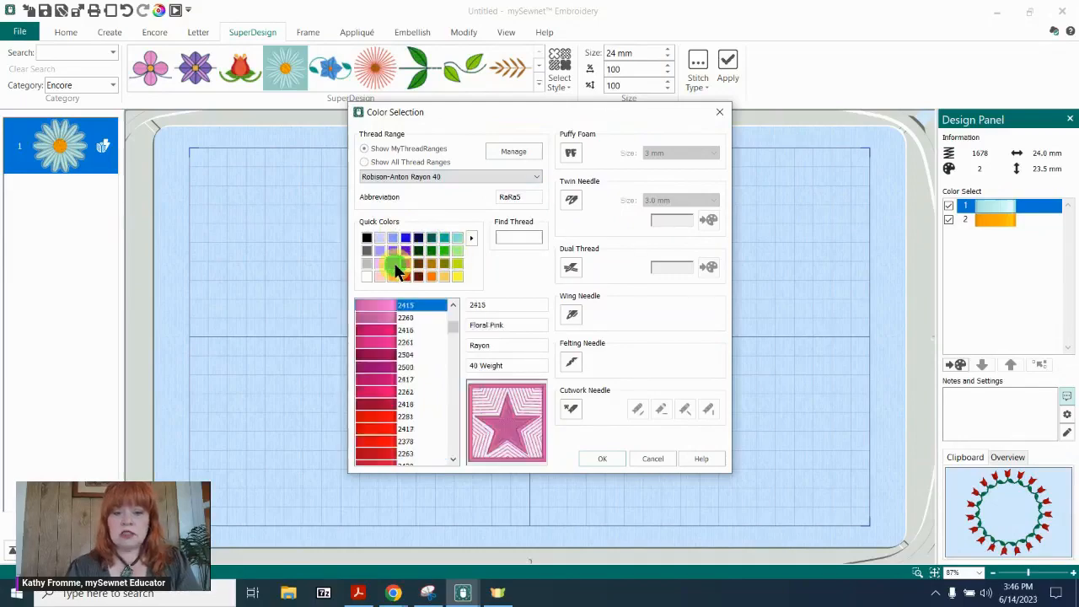
left_click(602, 457)
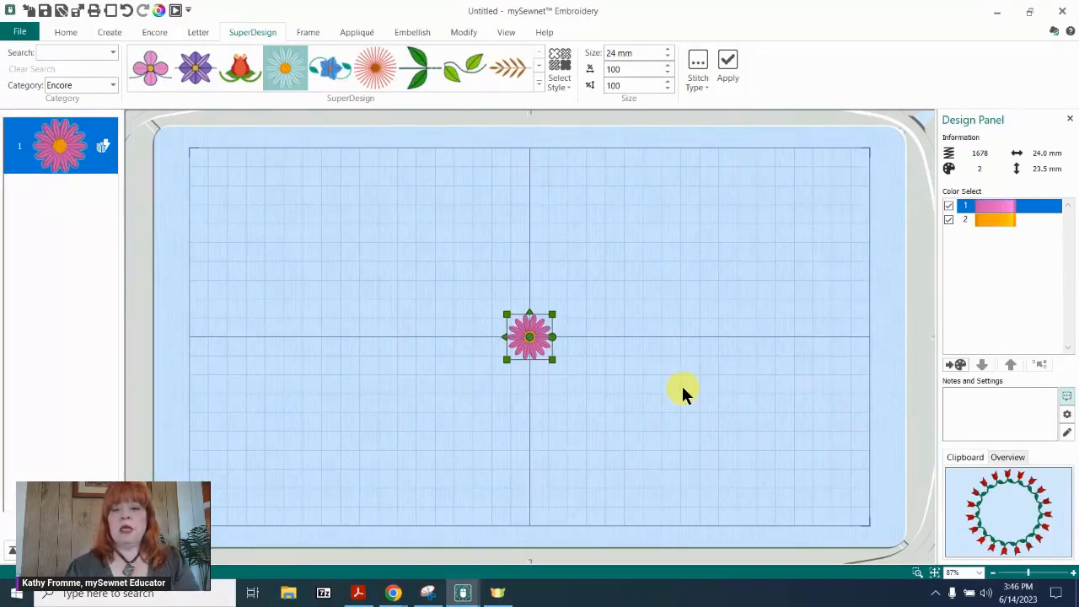
Look through the Encore line options for the daisy and choose the straight line.
left_click(153, 33)
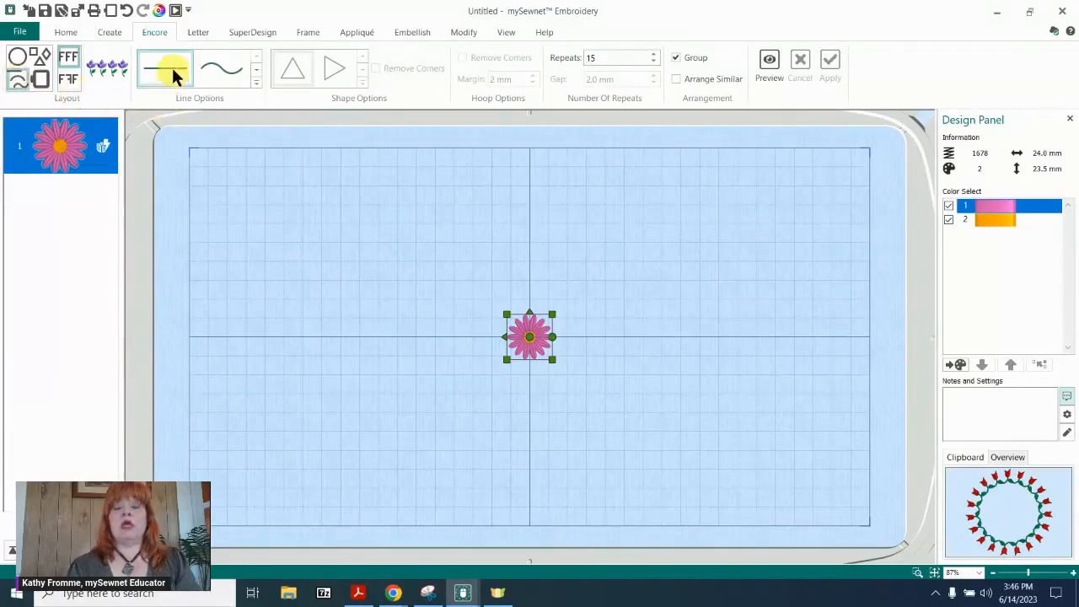
left_click(255, 78)
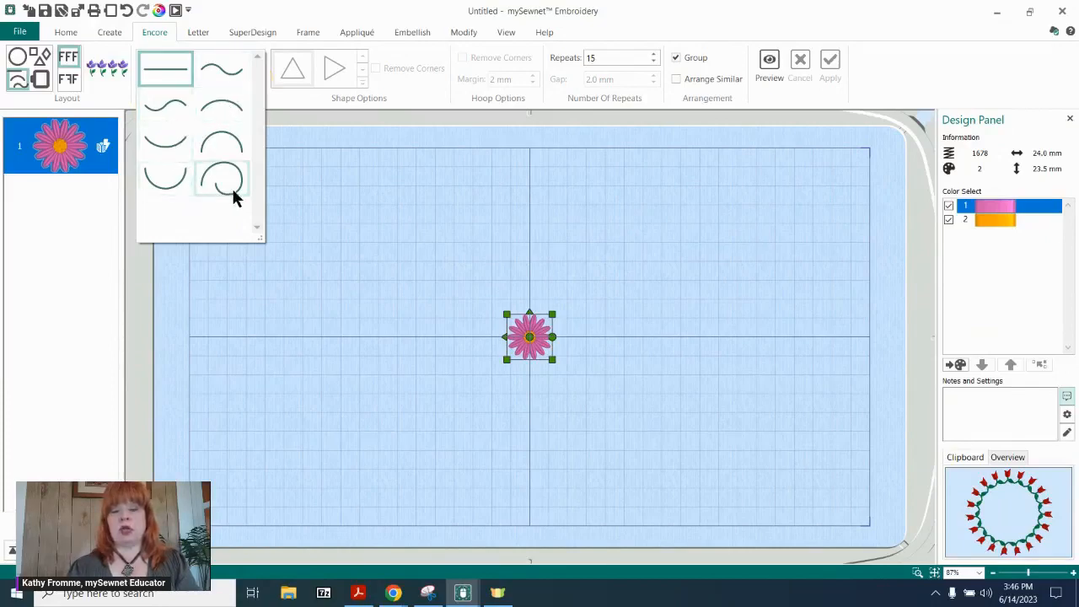
mouse_move(233, 191)
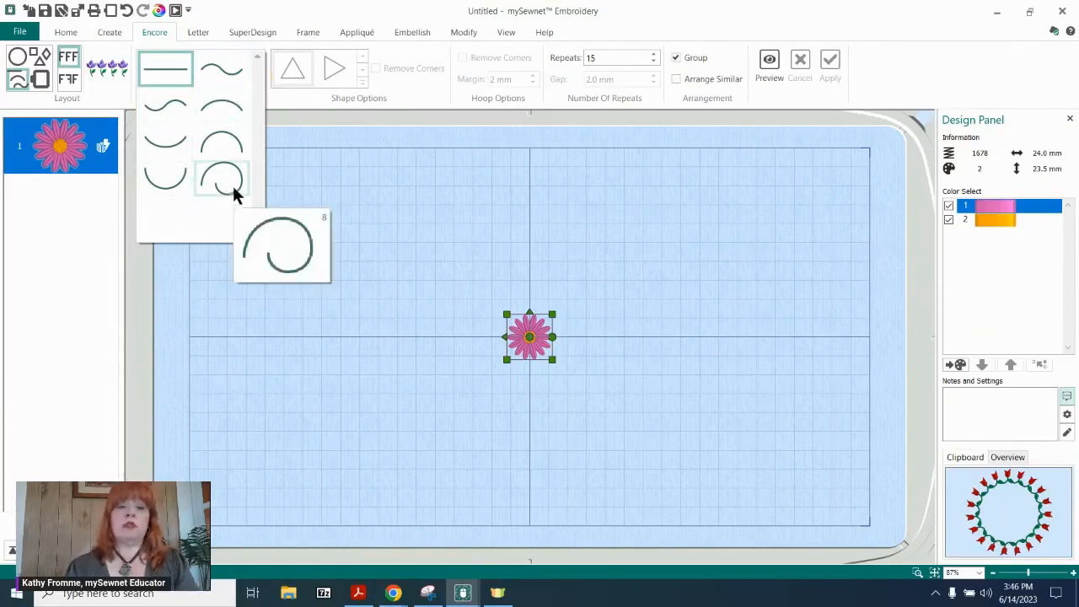
mouse_move(215, 71)
mouse_move(212, 103)
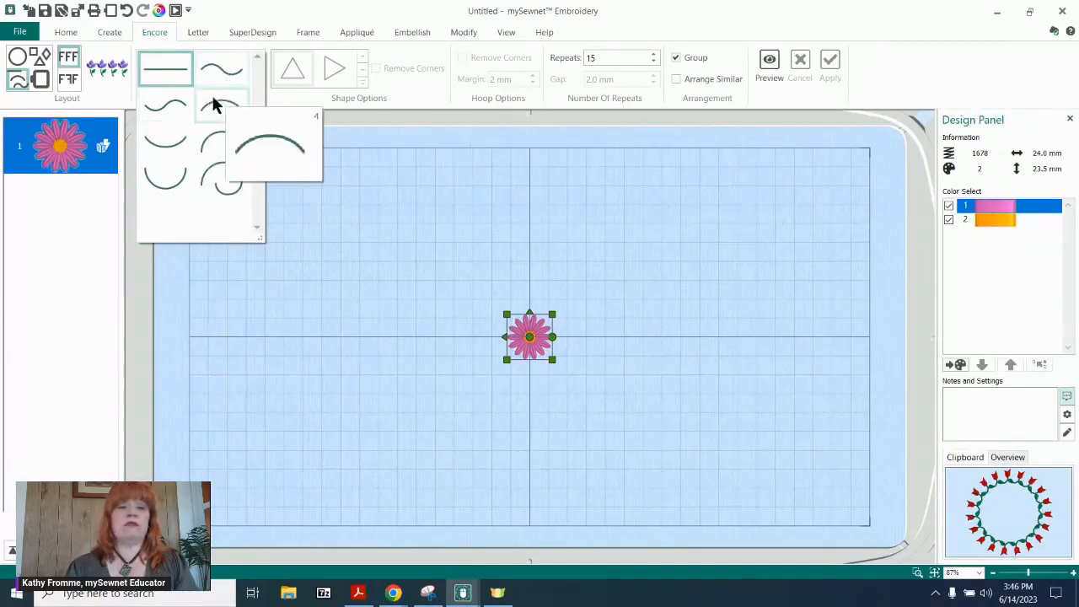
mouse_move(167, 177)
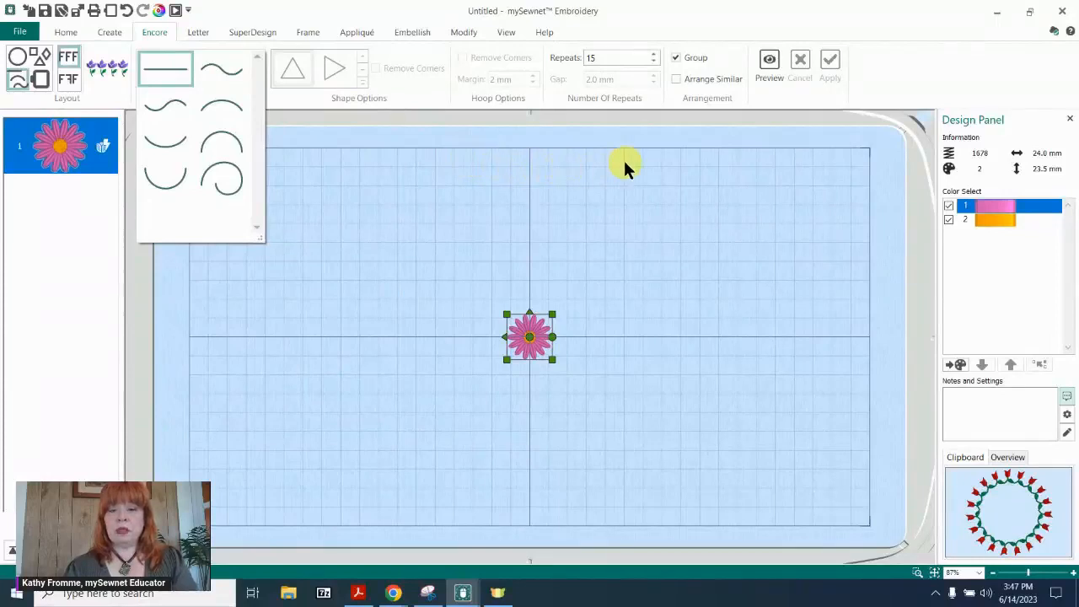
left_click(158, 67)
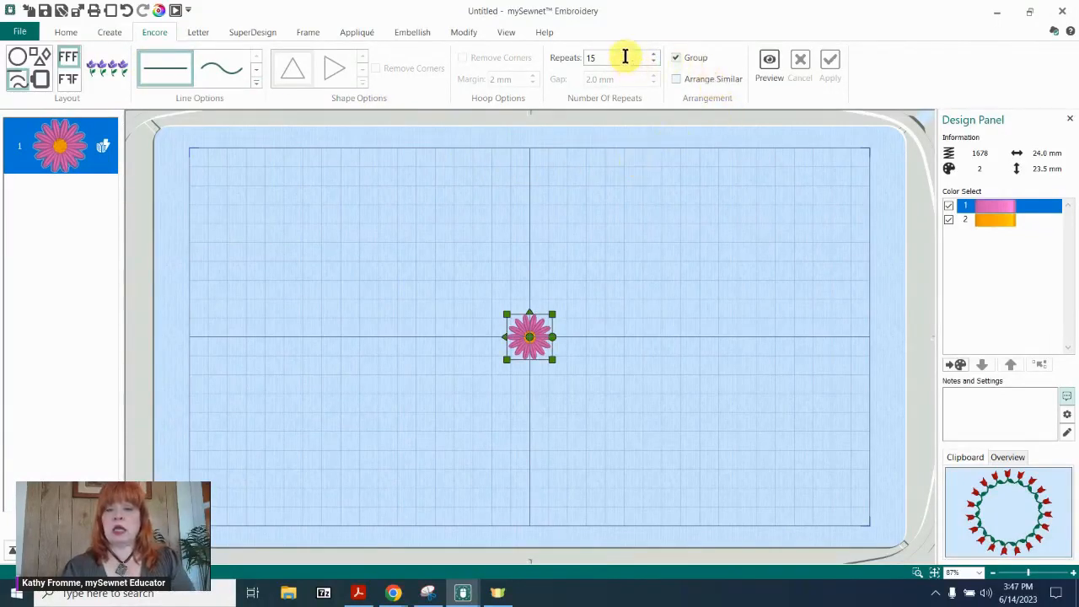
Preview the straight line of daisies, reduce the repeats to 8, and refresh the preview.
left_click(763, 64)
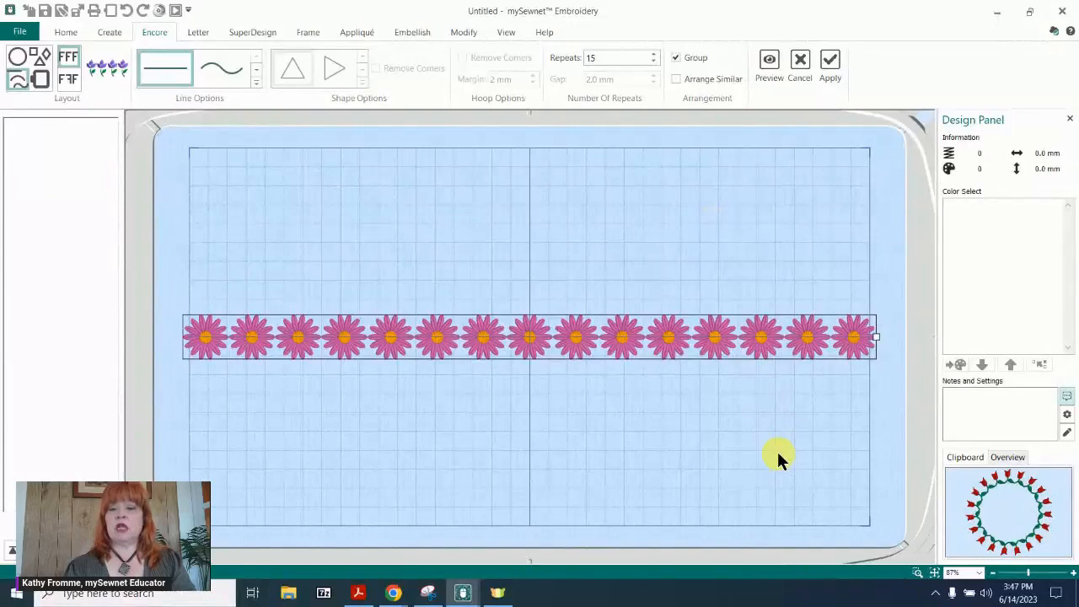
double_click(622, 55)
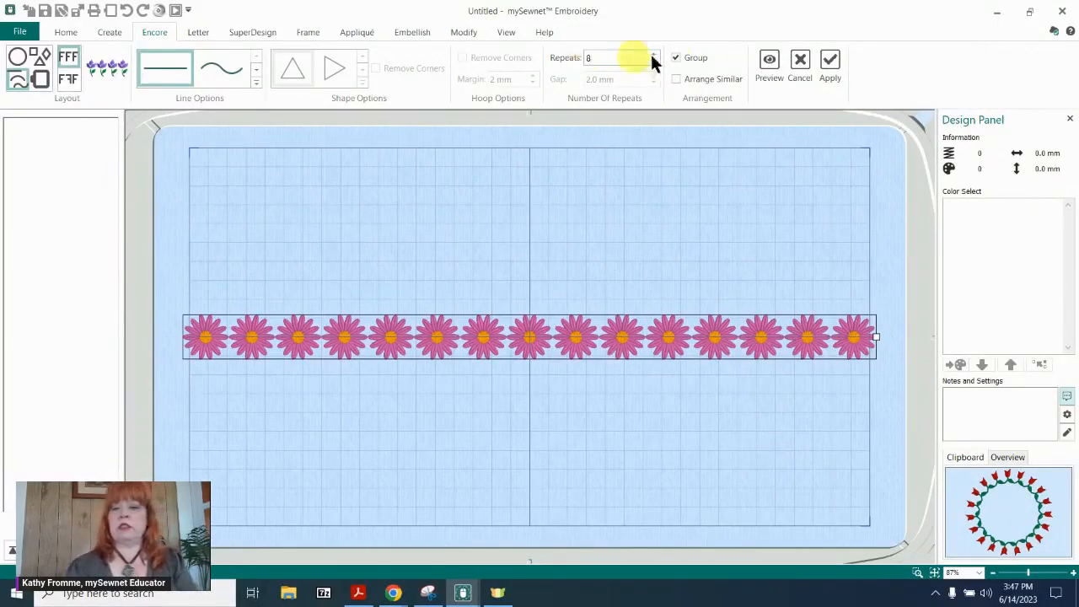
left_click(769, 60)
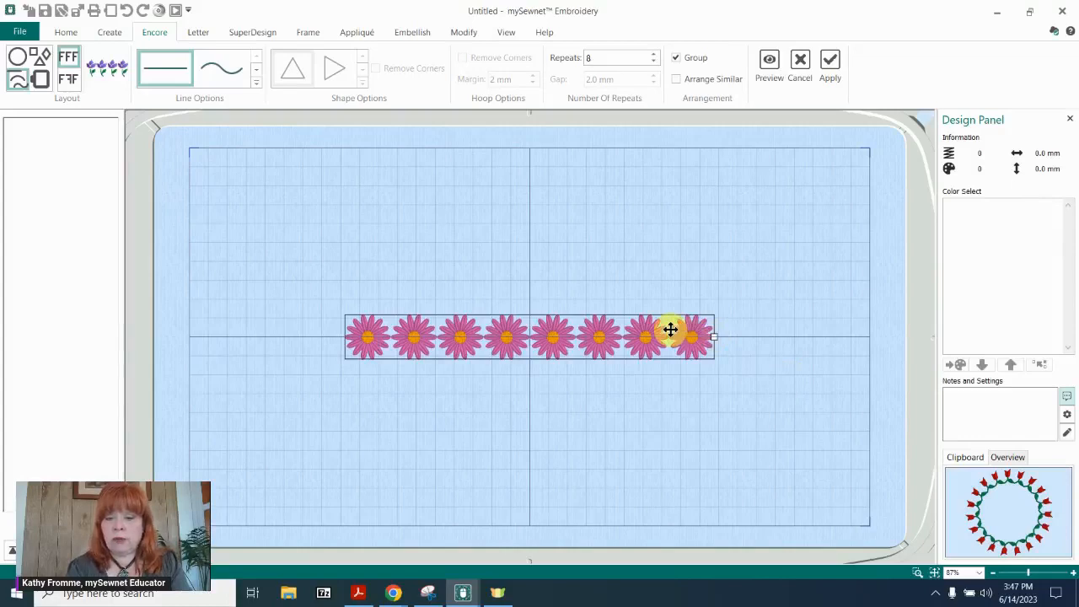
Widen the eight-daisy line to about 311 mm, apply it, and move the row near the hoop's lower edge.
left_click(713, 337)
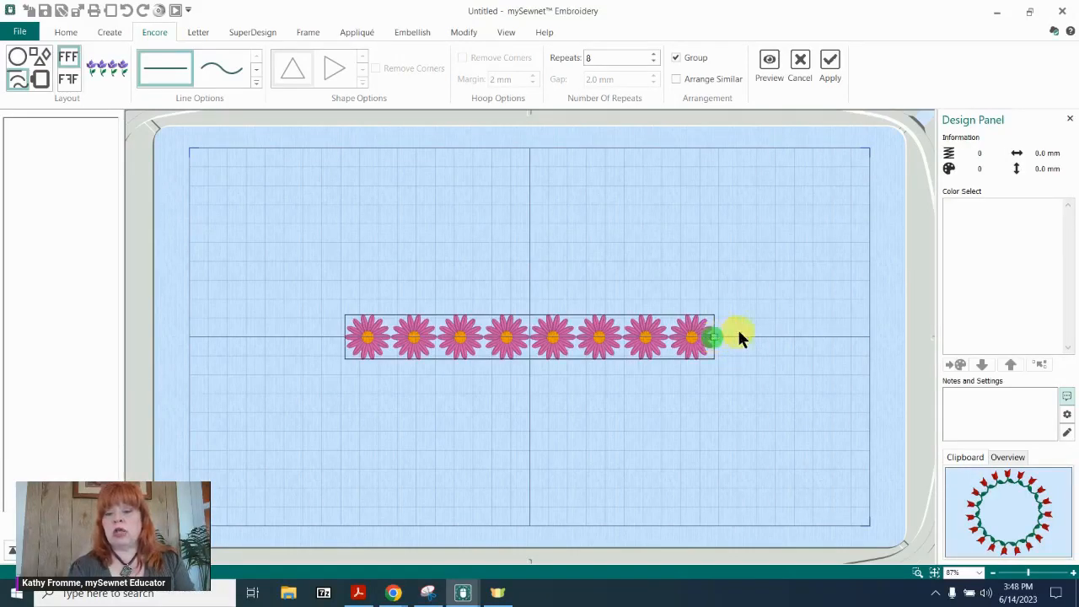
left_click_drag(765, 334, 768, 337)
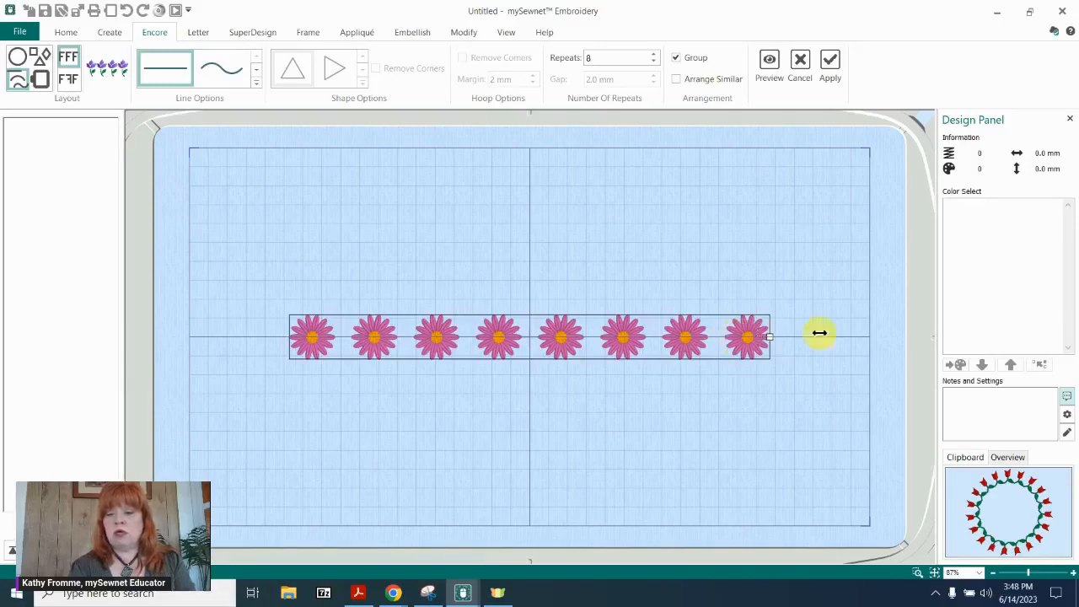
left_click_drag(825, 334, 825, 336)
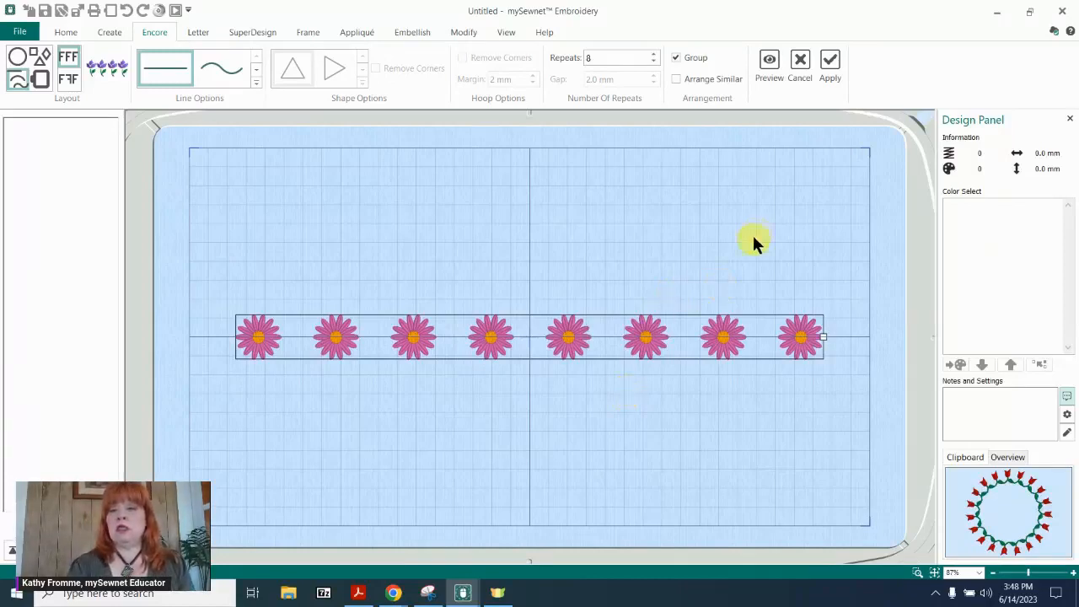
left_click(830, 62)
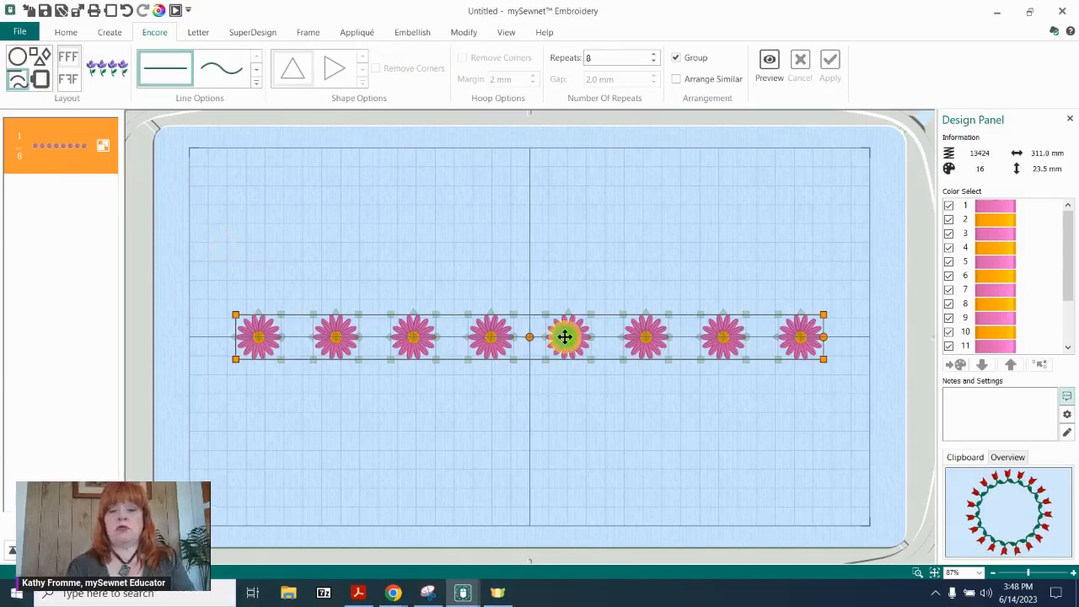
left_click_drag(565, 337, 561, 354)
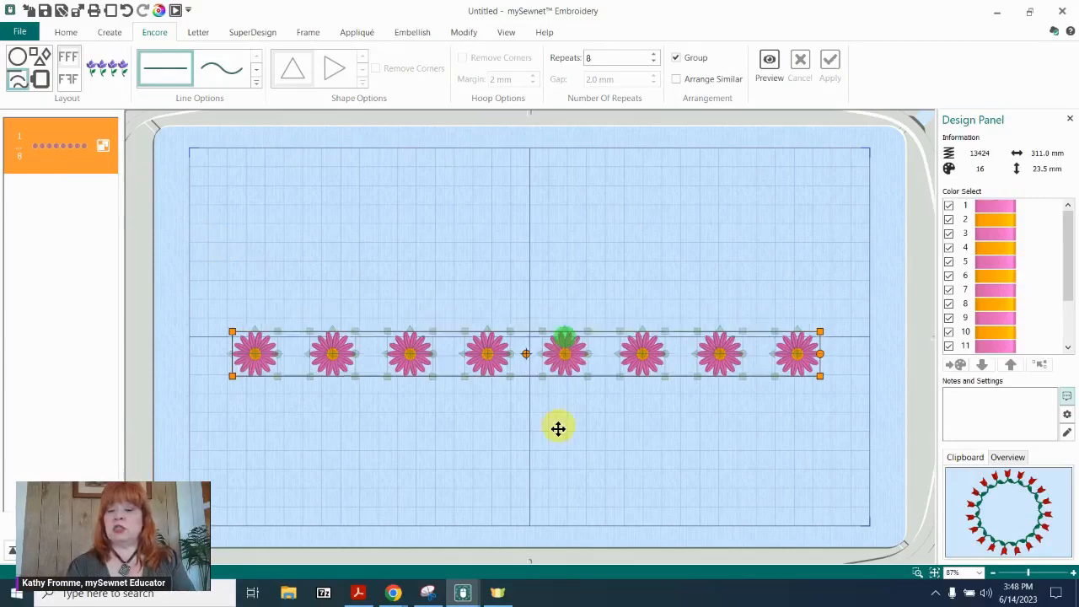
left_click_drag(558, 429, 551, 480)
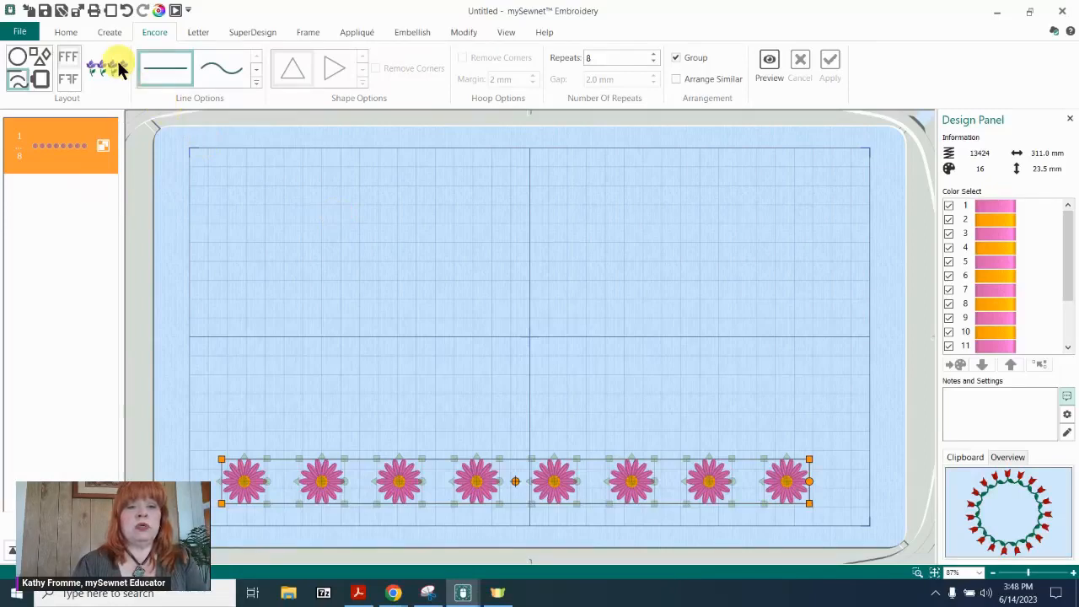
Add the 18 mm purple flower from Floral 1 and another 24 mm Daisy to the hoop centre.
left_click(256, 38)
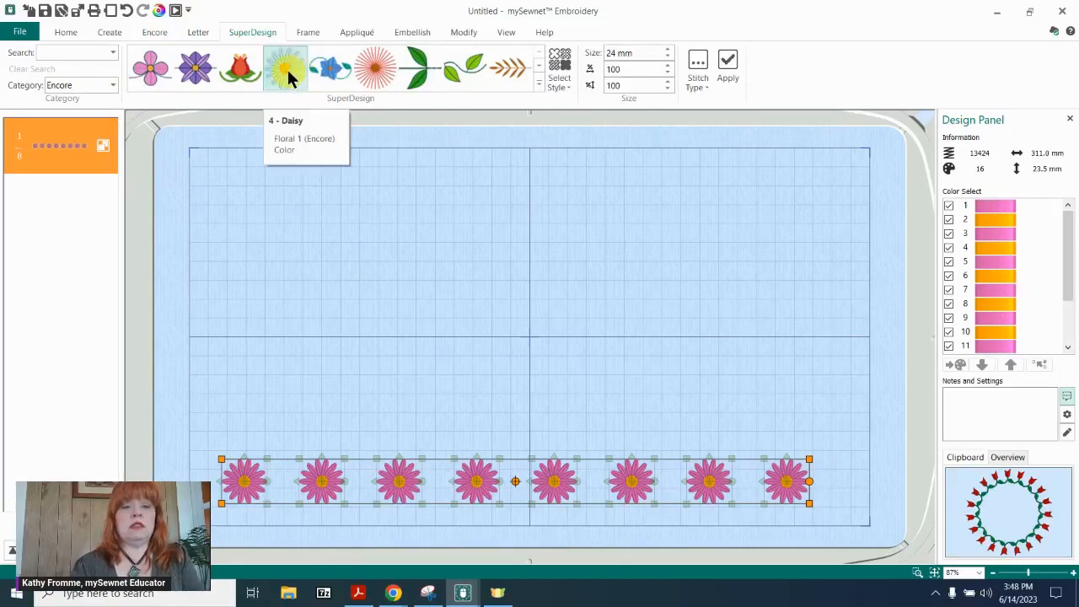
left_click(206, 71)
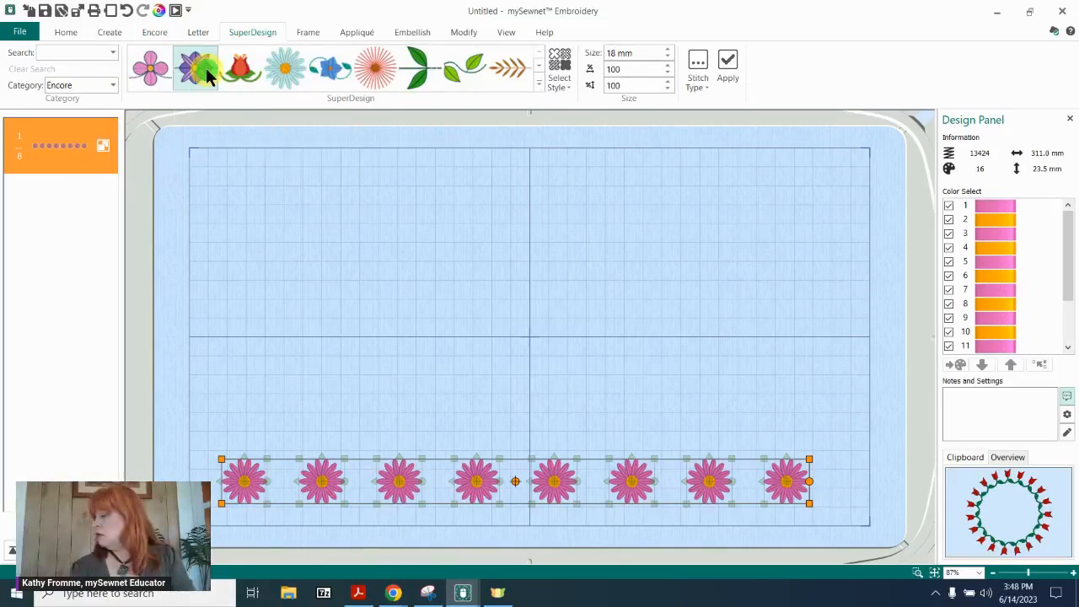
left_click(286, 74)
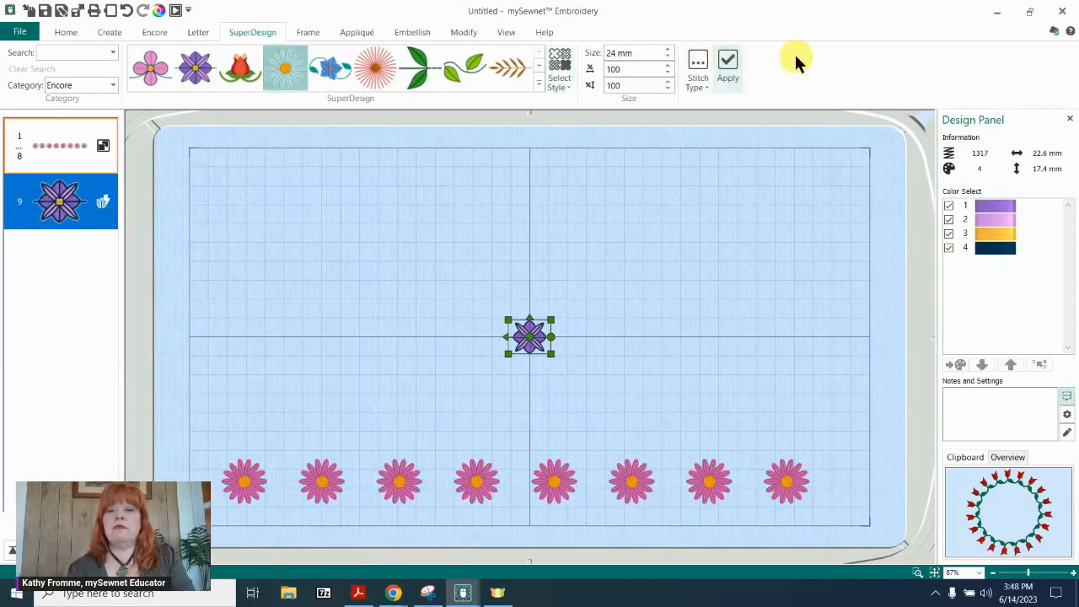
left_click(729, 67)
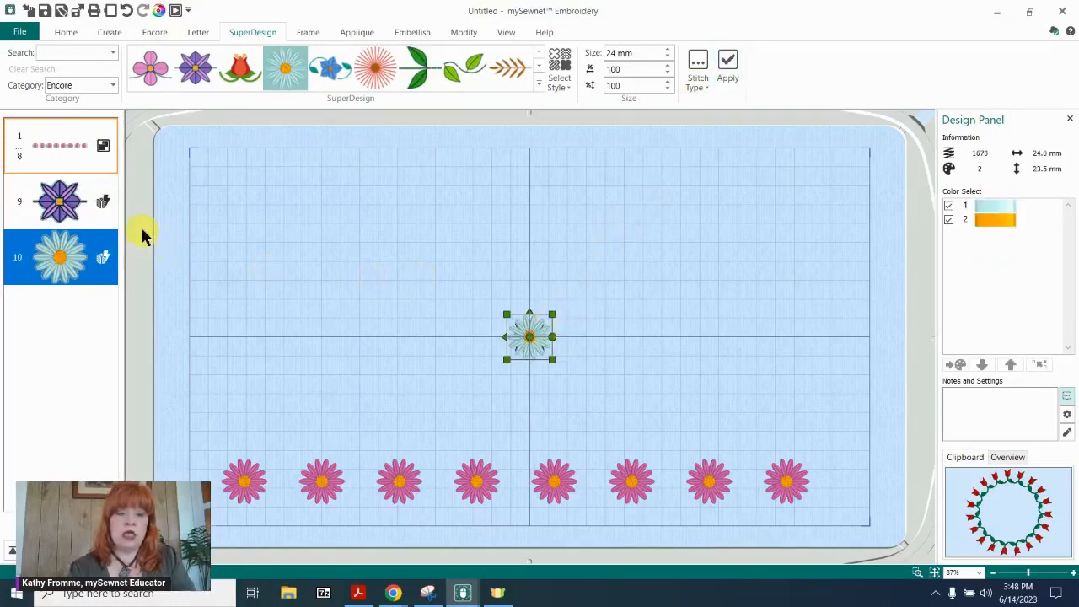
Preview the blue daisy repeated 8 times along the wavy Encore line.
left_click(44, 195)
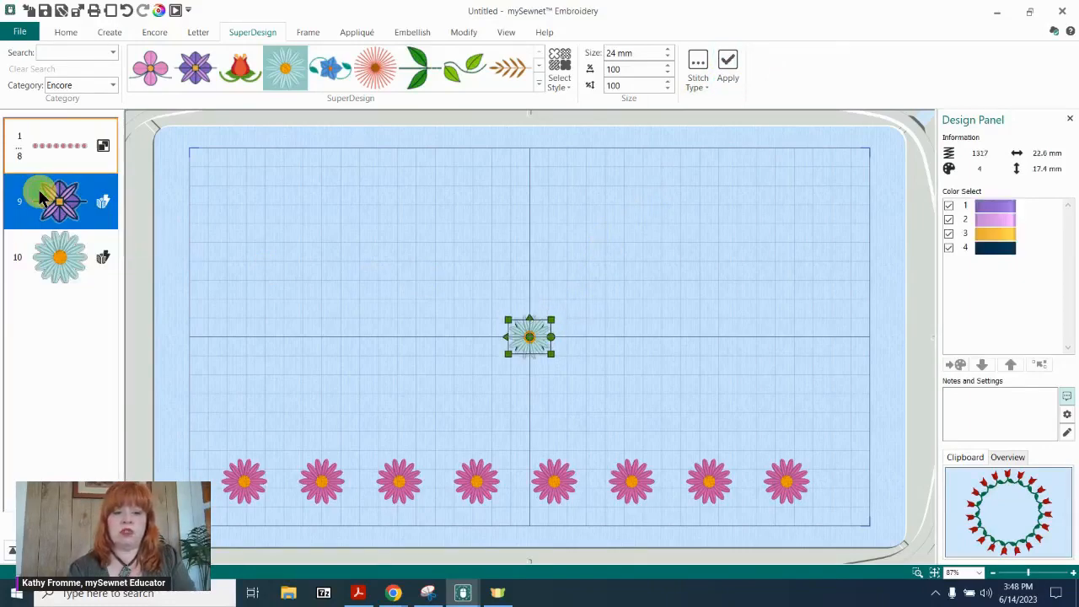
left_click(50, 263)
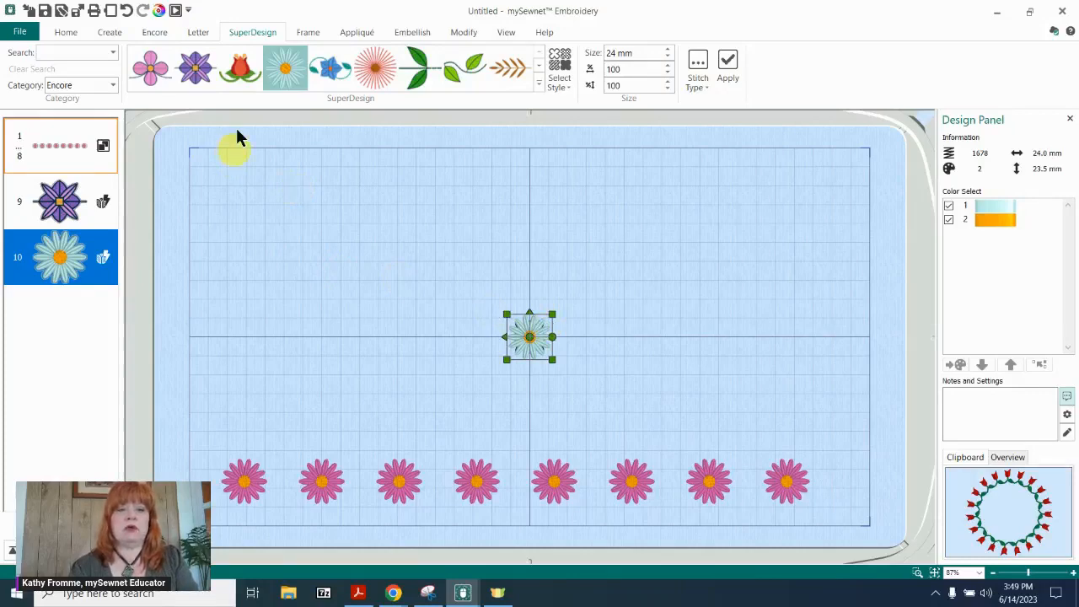
left_click(307, 32)
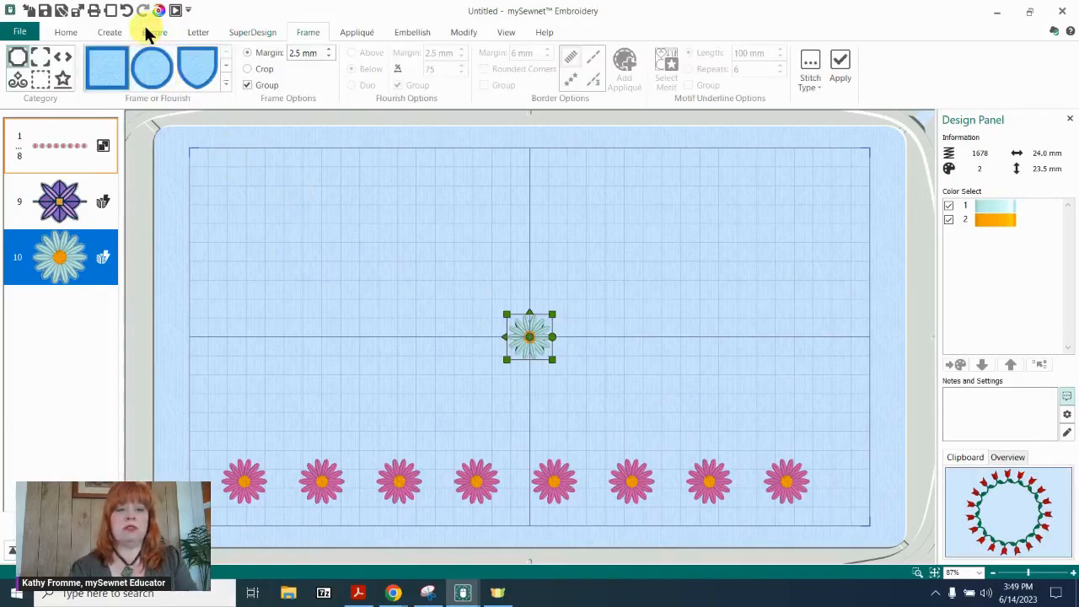
left_click(146, 29)
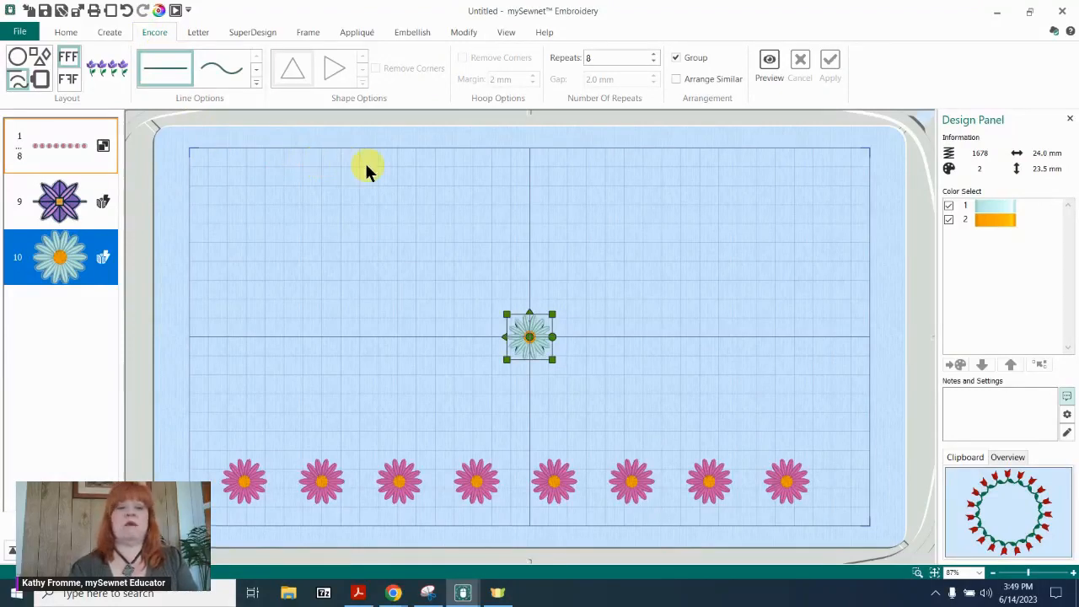
left_click(145, 82)
left_click(218, 69)
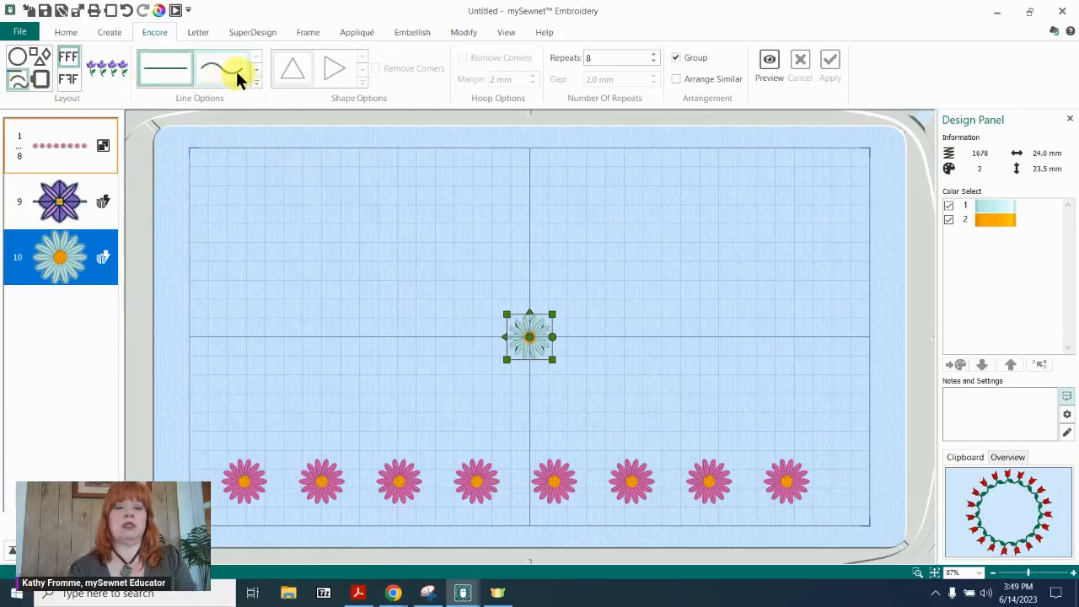
left_click(766, 63)
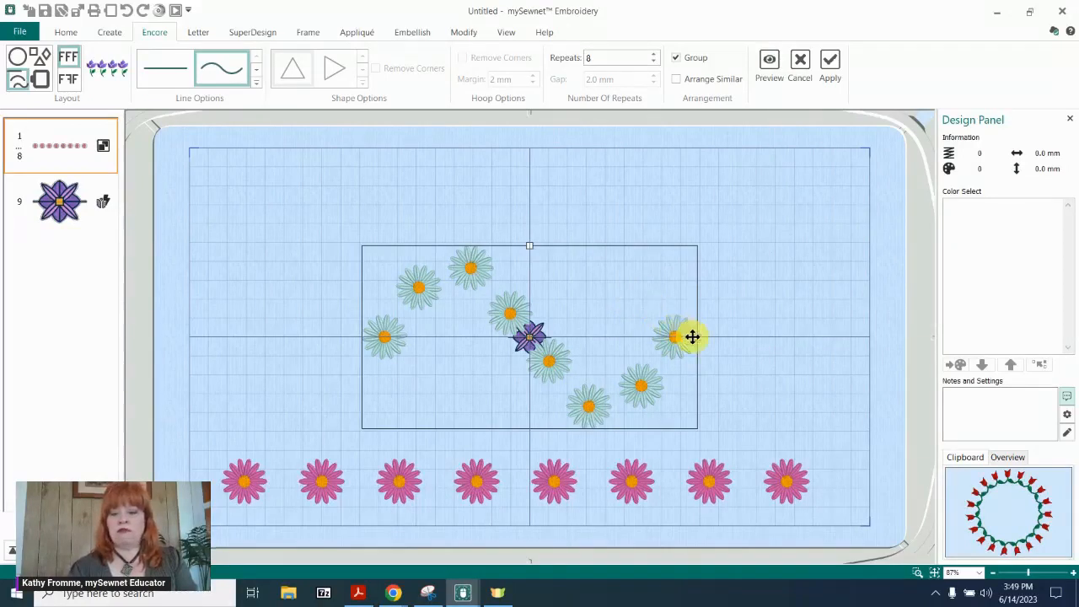
Move the wavy daisy preview up off the purple flower, and try deleting the purple flower.
left_click_drag(692, 337, 717, 339)
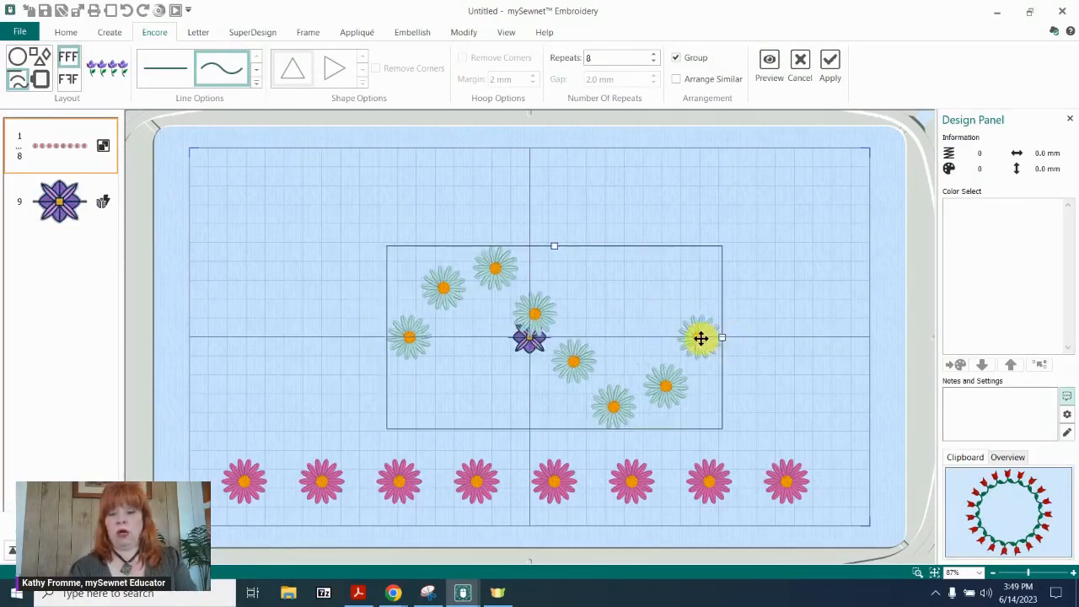
left_click(641, 288)
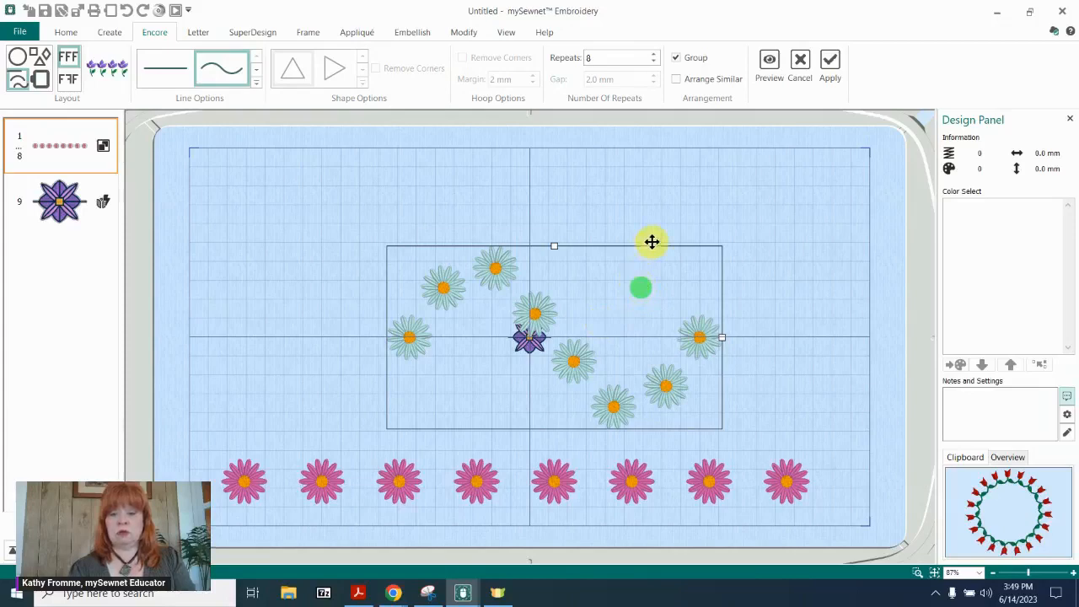
left_click_drag(641, 288, 651, 242)
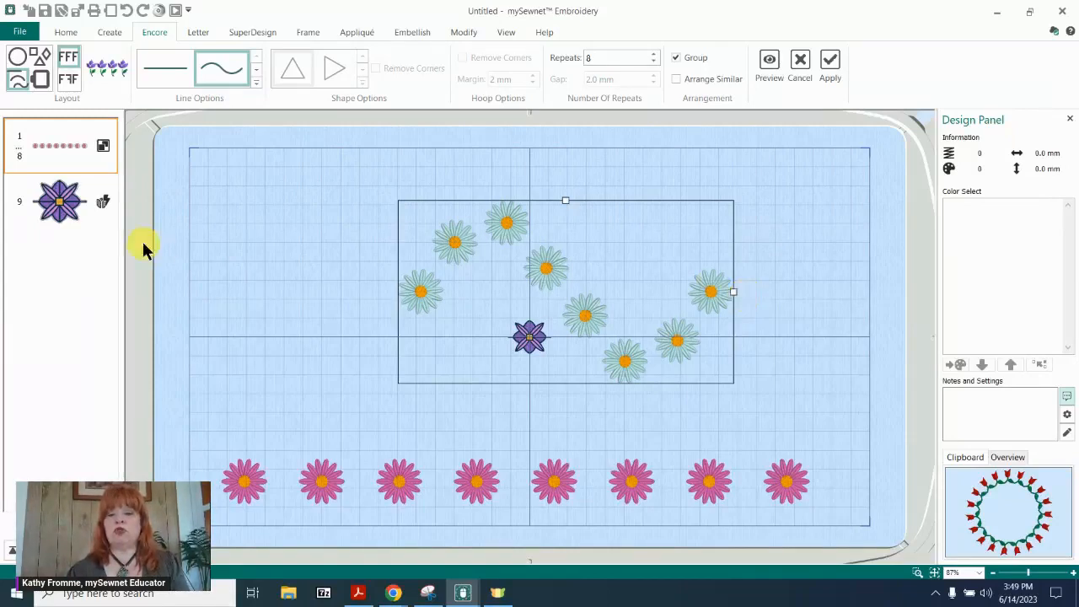
left_click(65, 210)
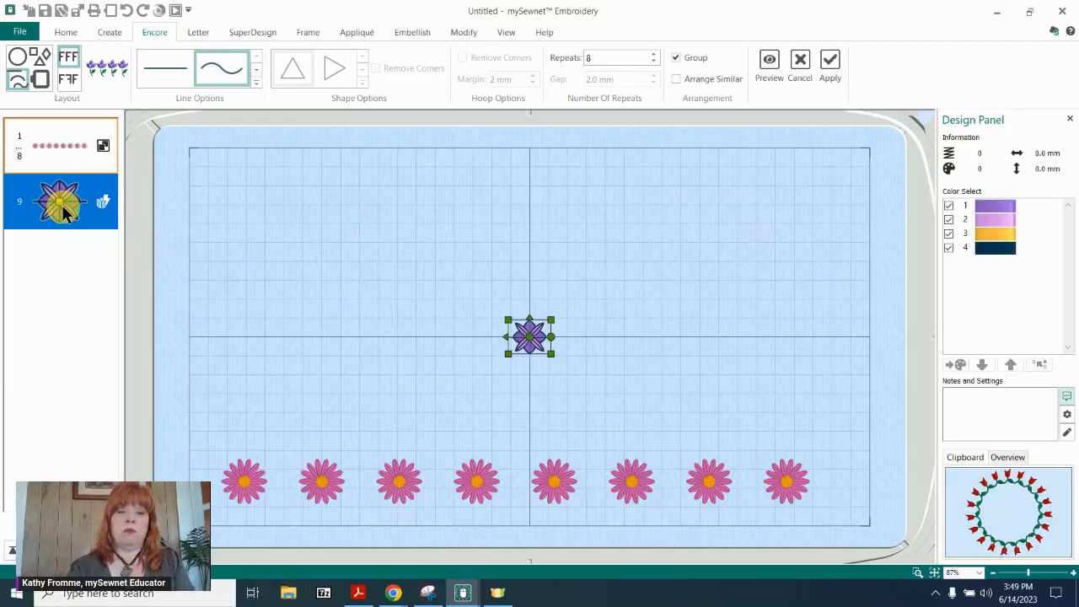
key("Delete")
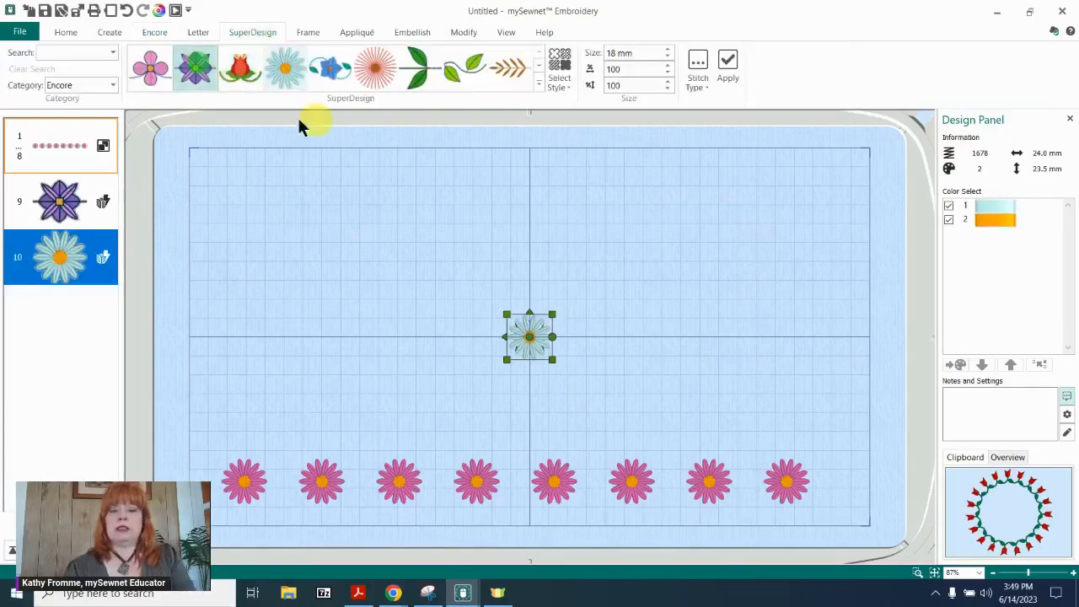
Delete the blue daisy that covers the purple flower at the hoop centre.
left_click(448, 196)
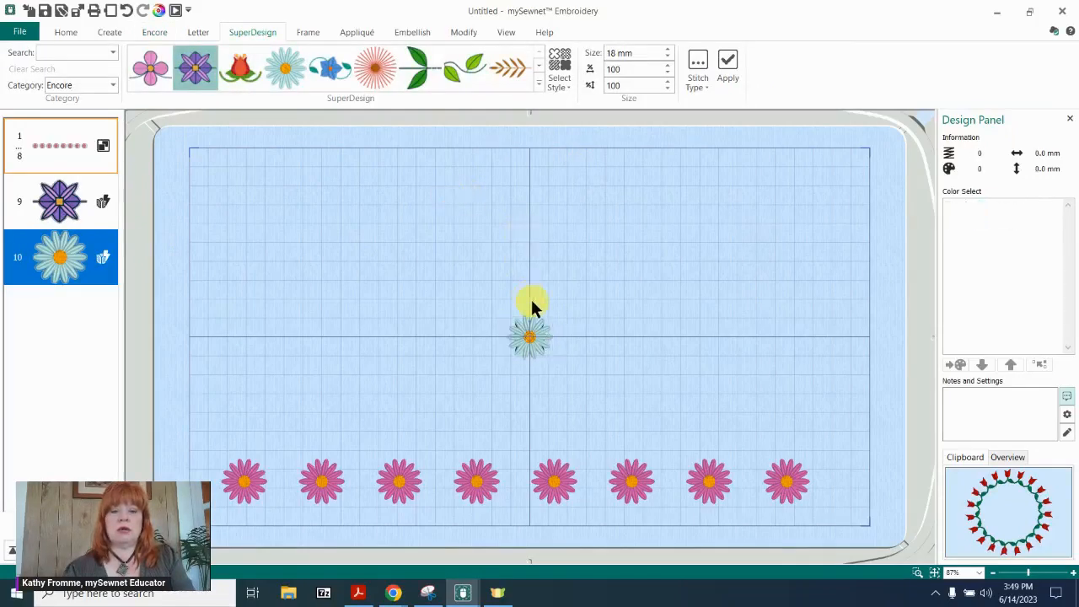
left_click(542, 334)
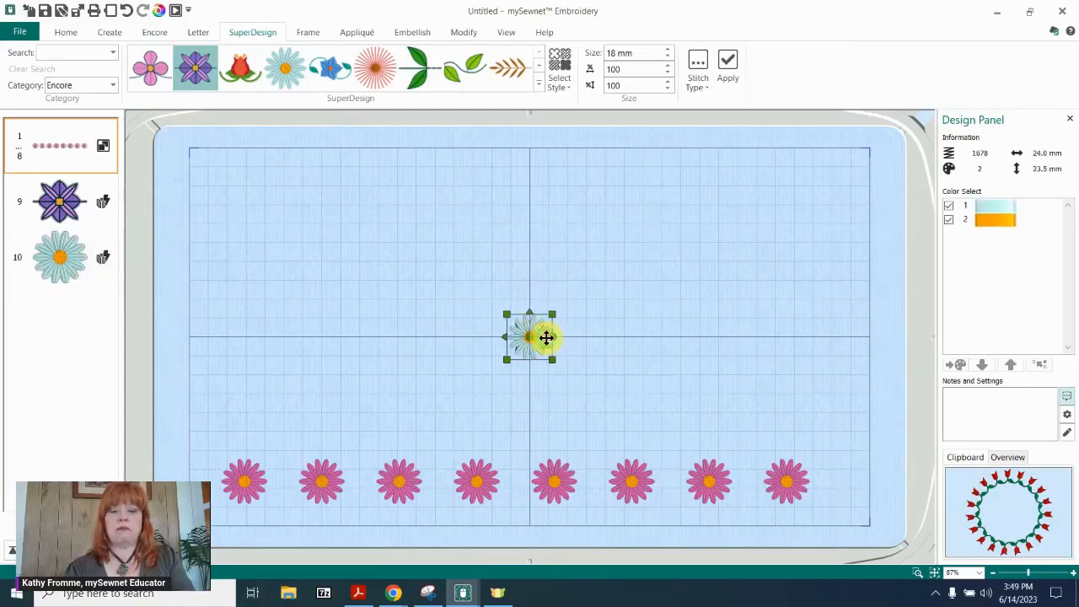
left_click(107, 278)
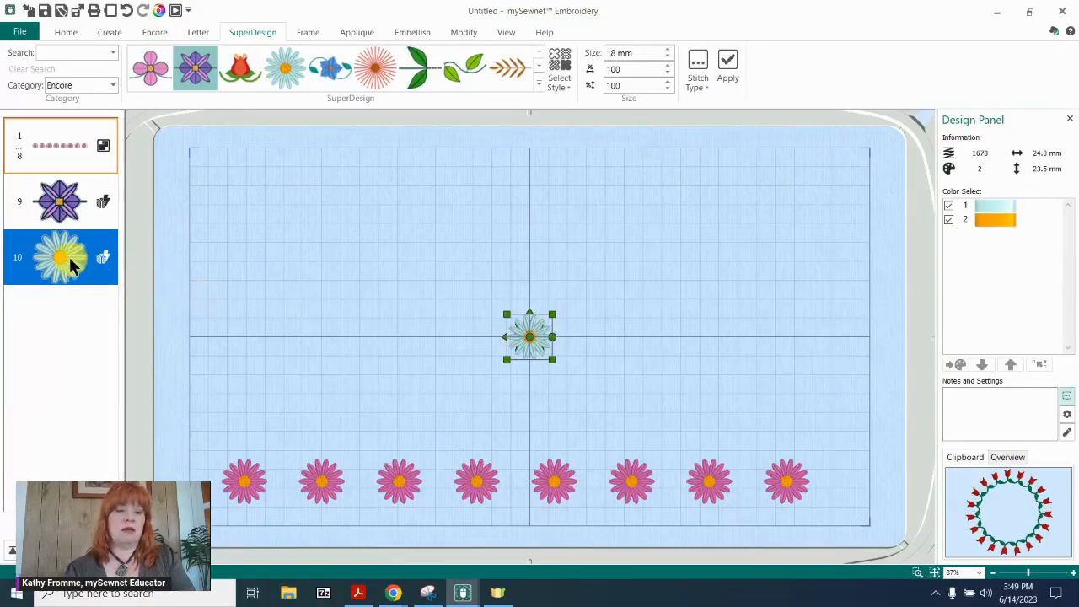
left_click(358, 315)
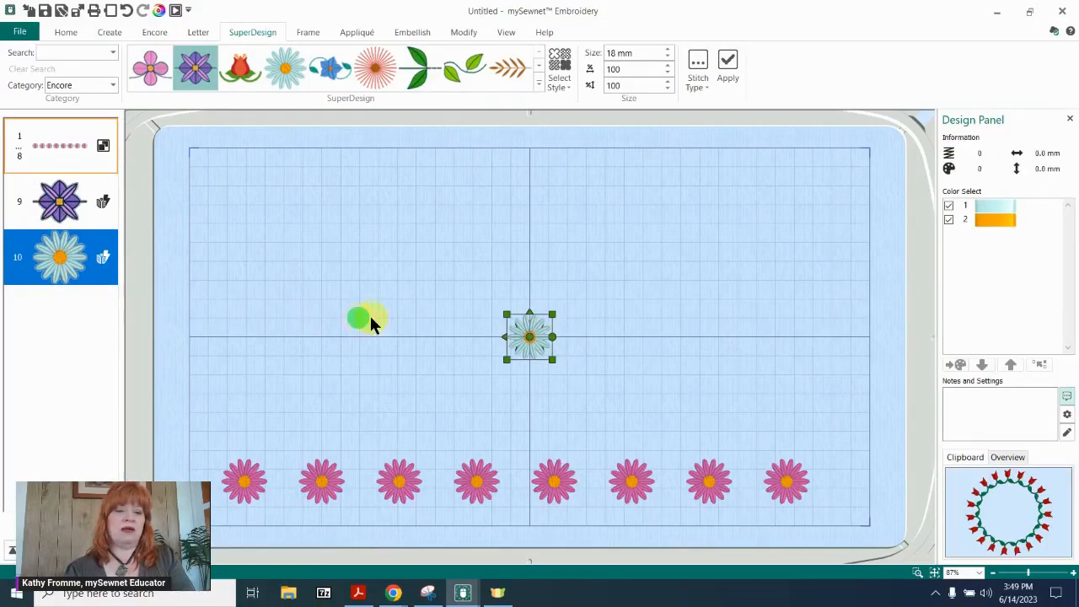
left_click(523, 342)
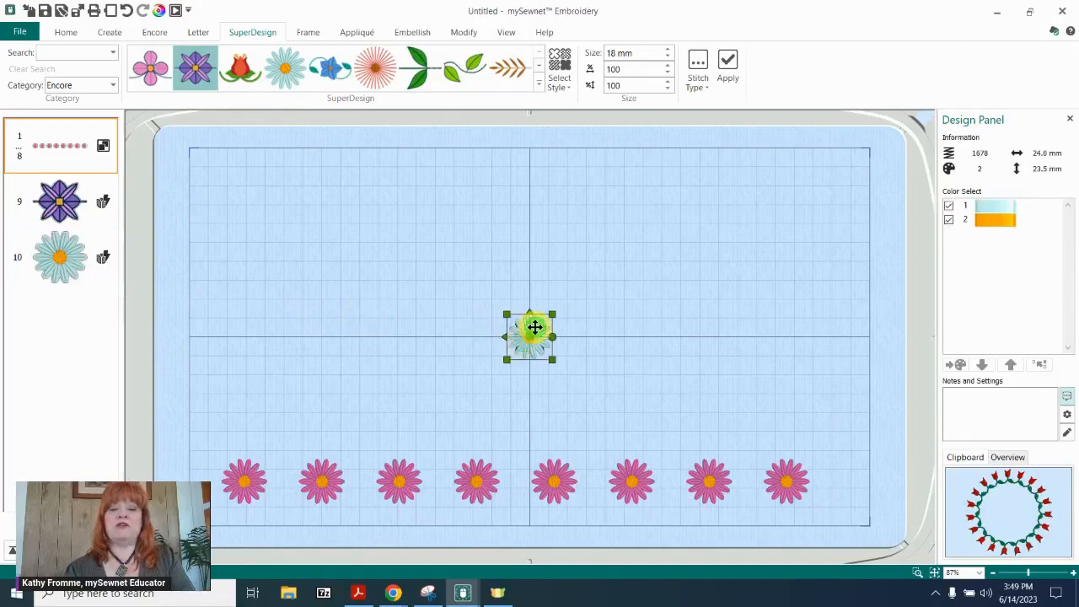
left_click_drag(535, 327, 312, 327)
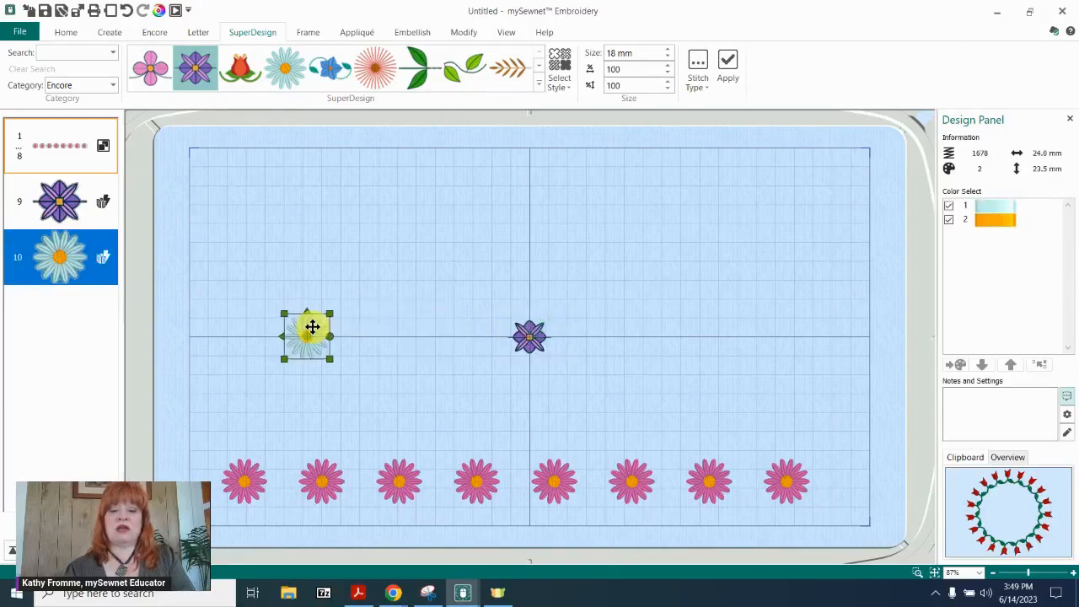
key("Delete")
Repeat the purple flower 8 times along the wavy line, reshape it to about 220 by 53 mm, and apply it.
left_click(523, 335)
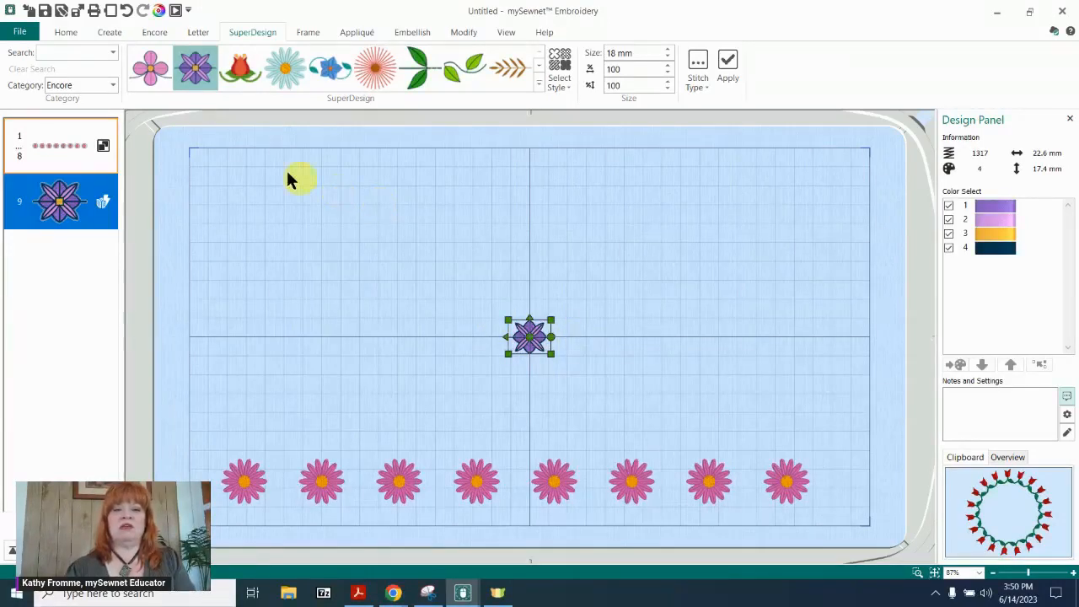
left_click(158, 33)
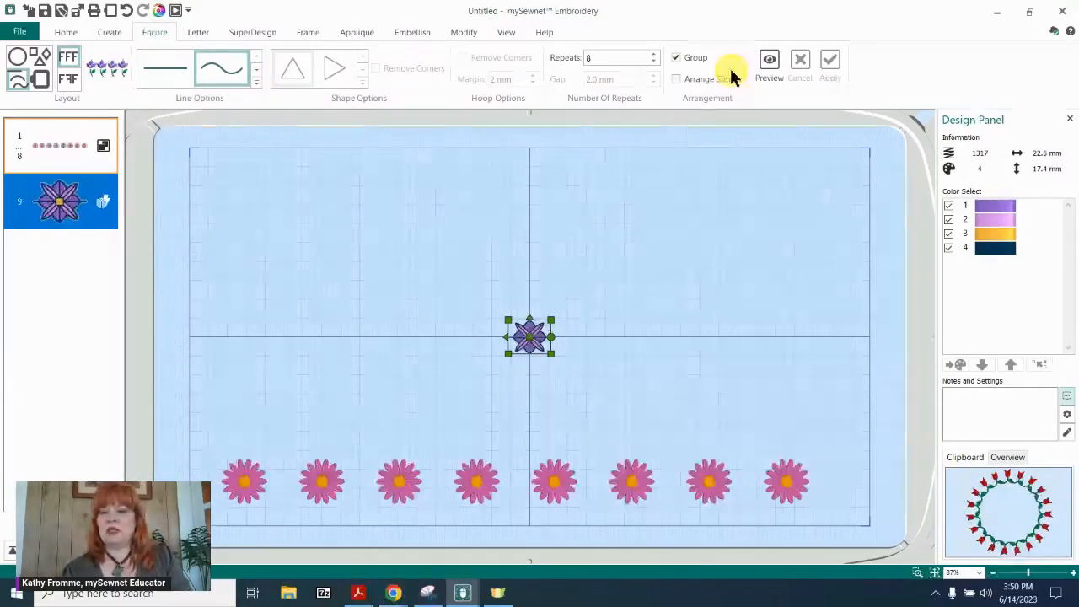
left_click(770, 66)
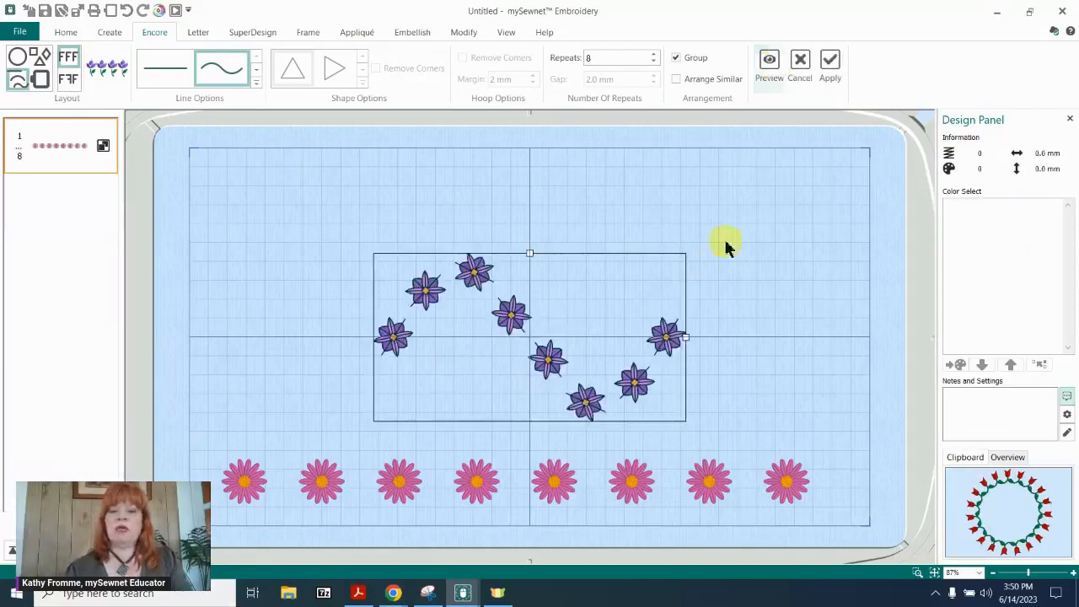
left_click_drag(687, 337, 739, 327)
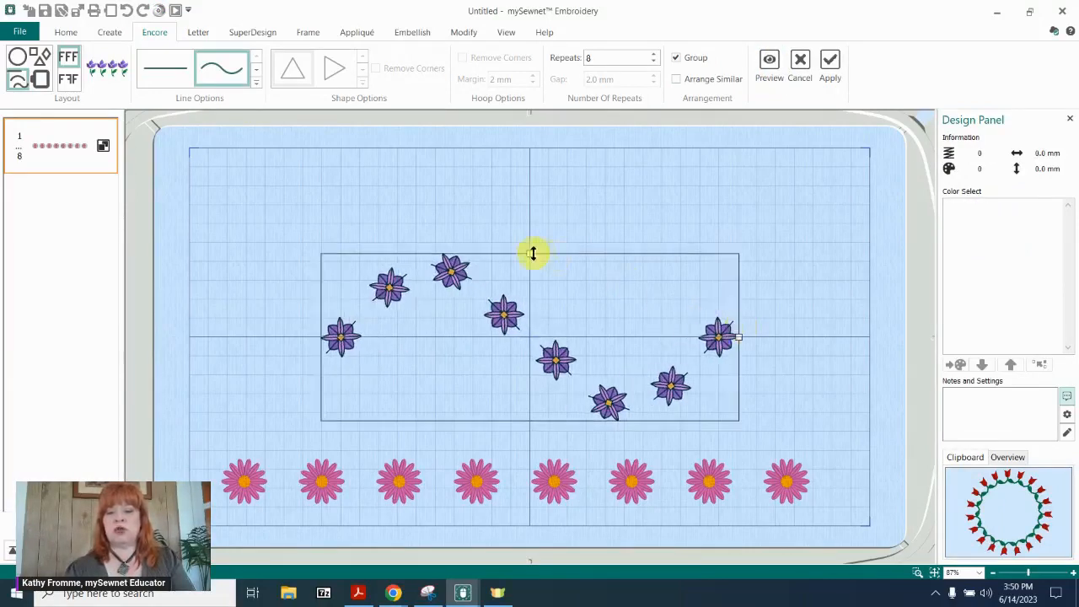
left_click_drag(530, 254, 535, 287)
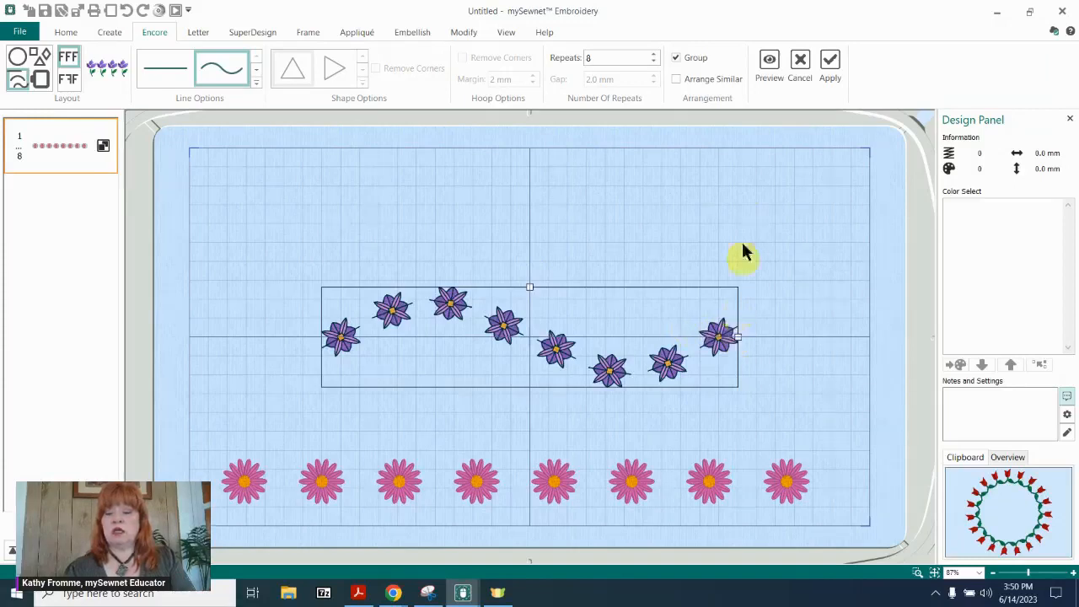
left_click(828, 63)
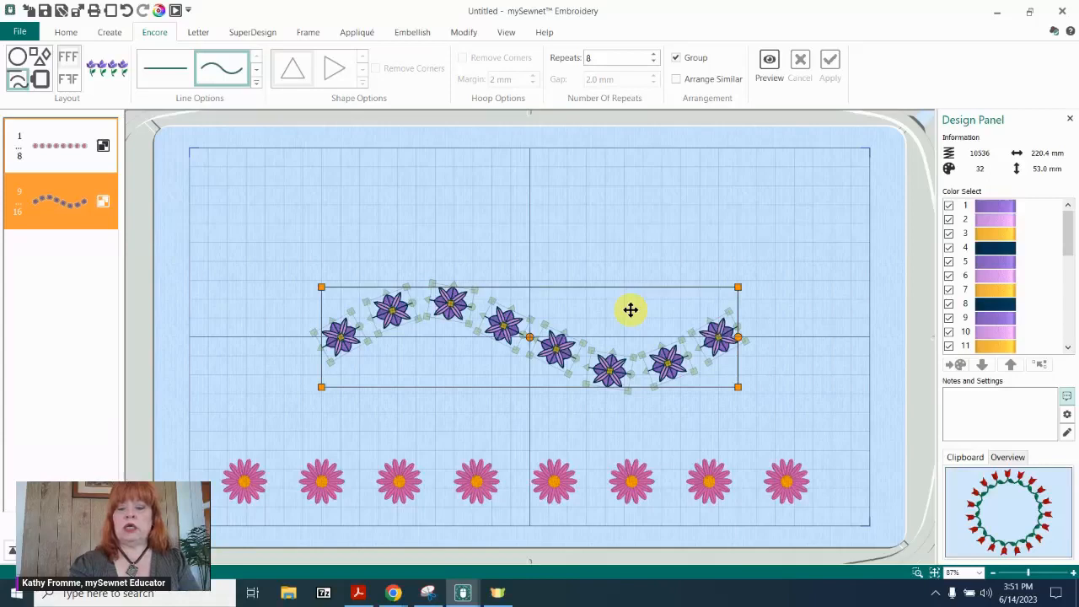
Clear the hoop by deleting the wavy purple flower group and the straight row of pink daisies.
left_click(671, 491)
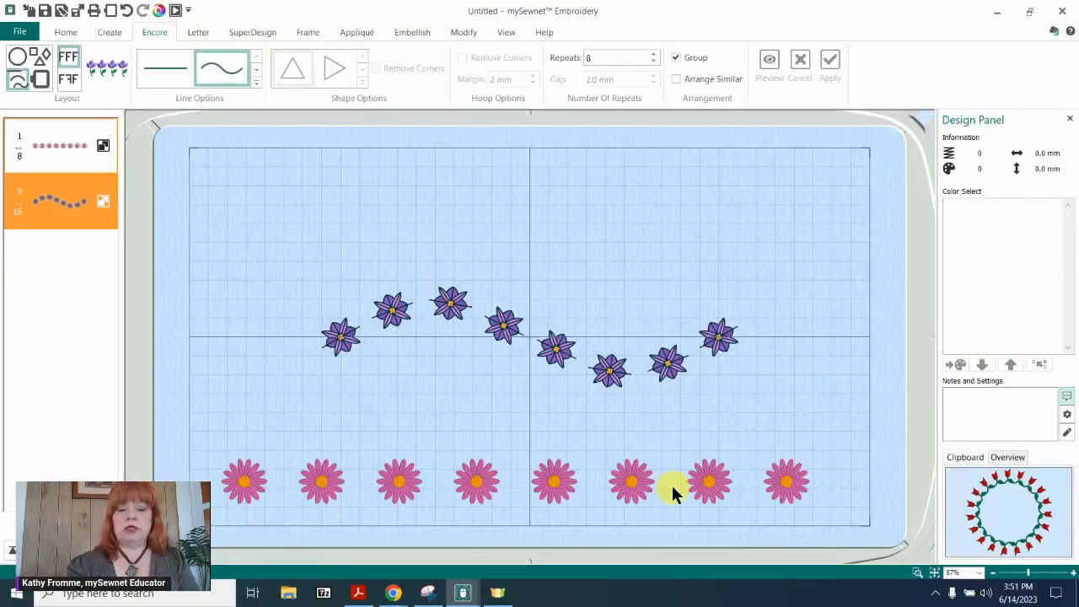
left_click(672, 493)
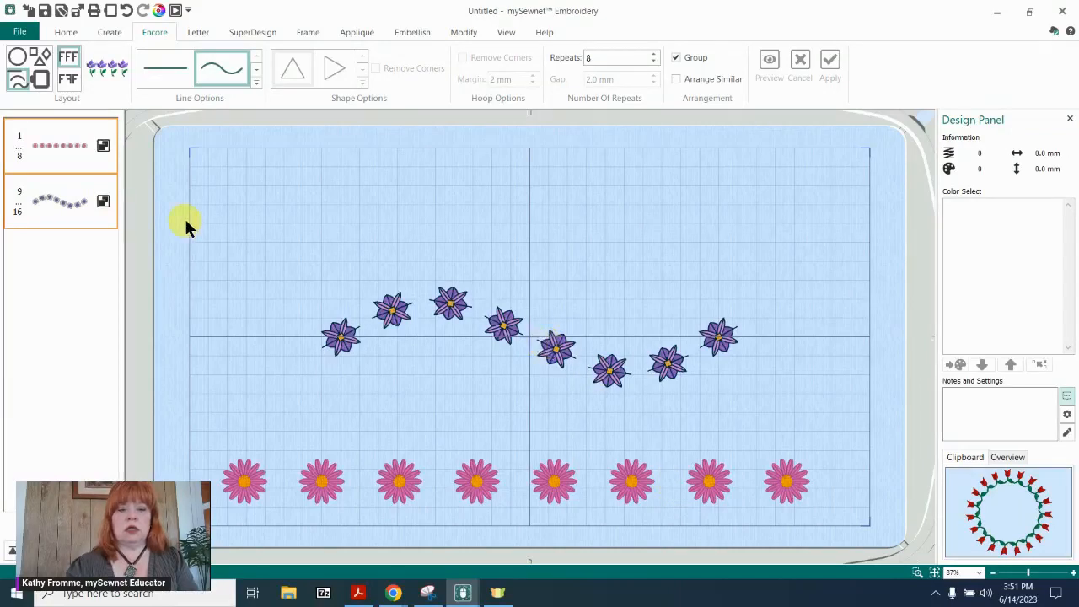
left_click(63, 202)
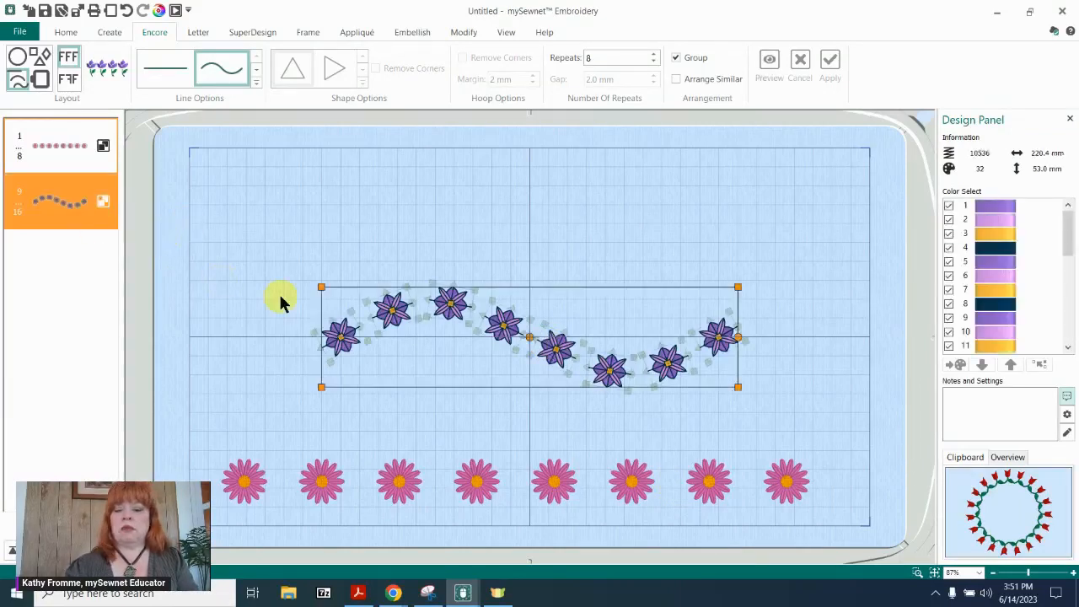
key("Delete")
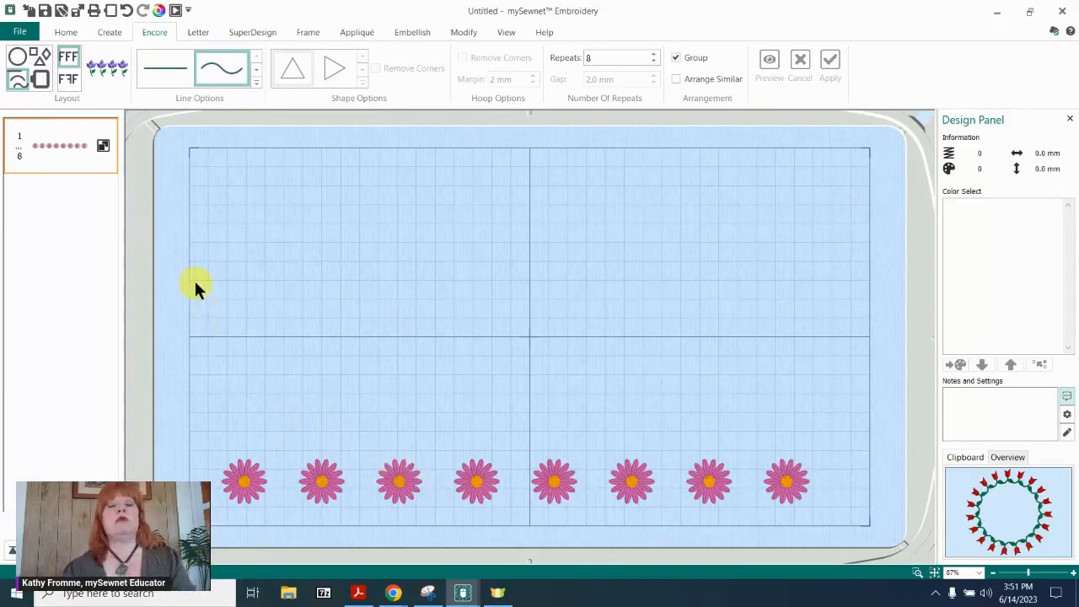
left_click(88, 160)
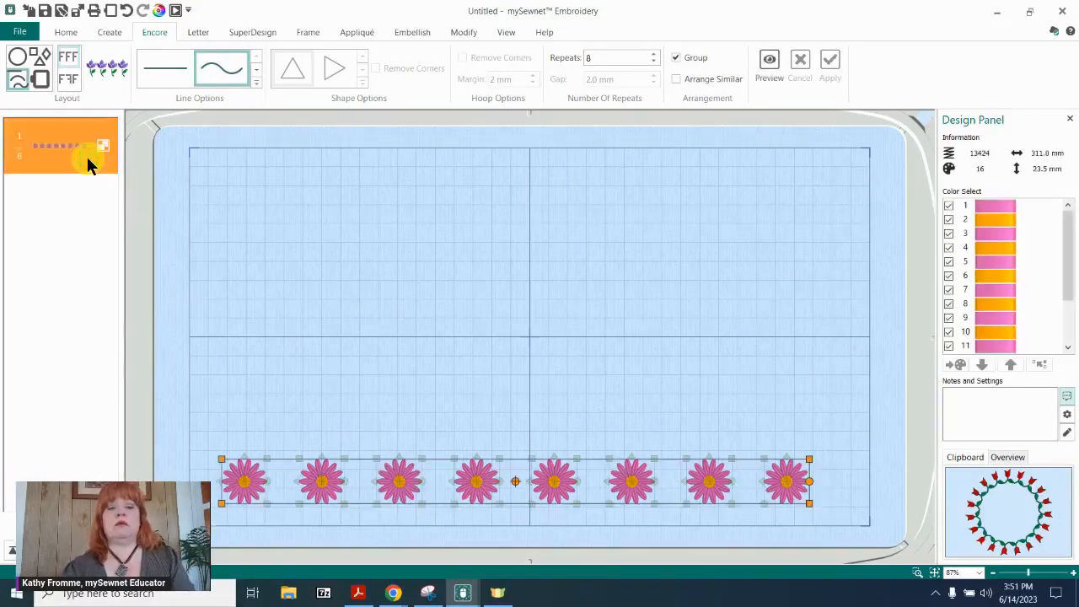
key("Delete")
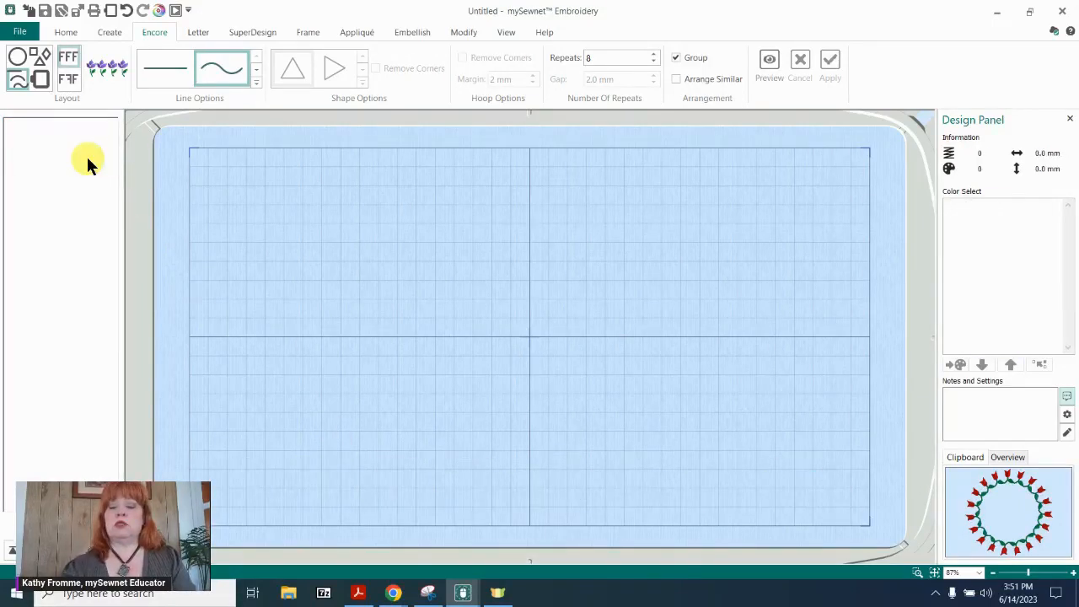
Add the 18 mm purple Flower 1 and the 24 mm daisy to the empty hoop, and select the daisy's first thread colour.
left_click(224, 70)
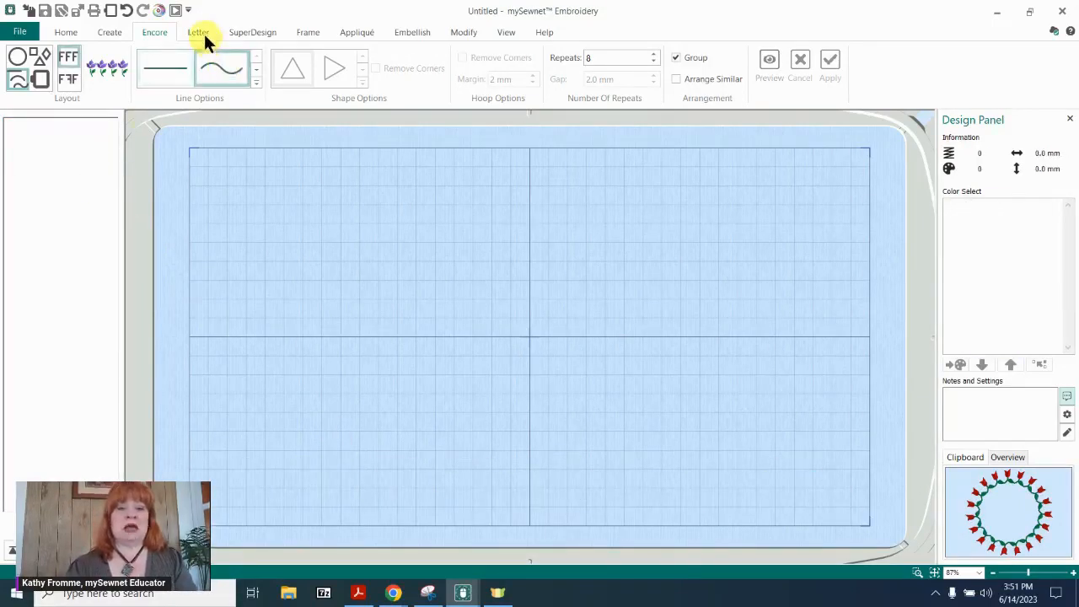
left_click(253, 32)
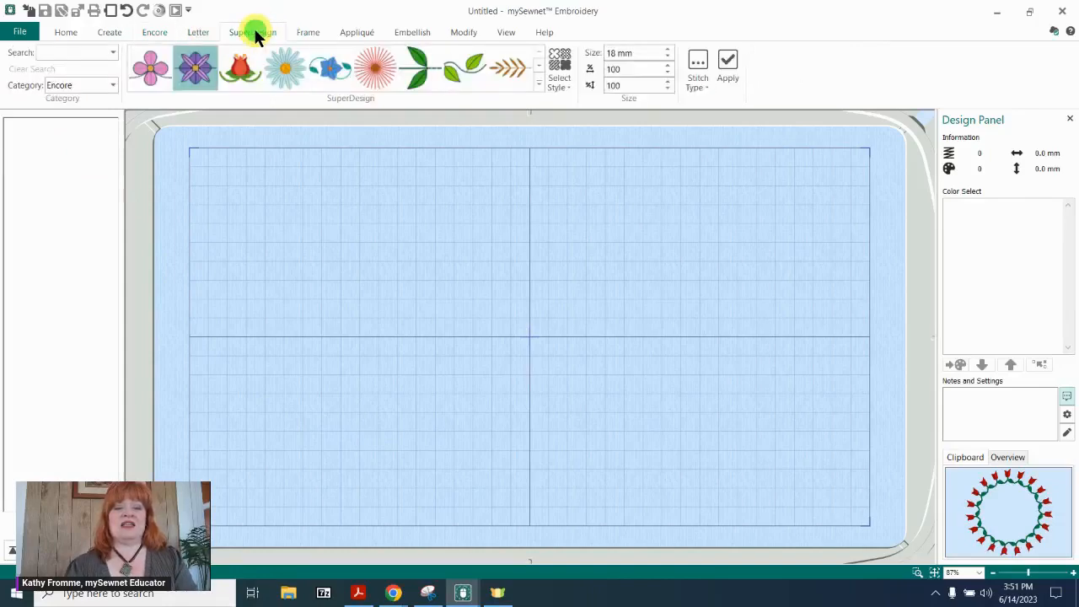
left_click(201, 65)
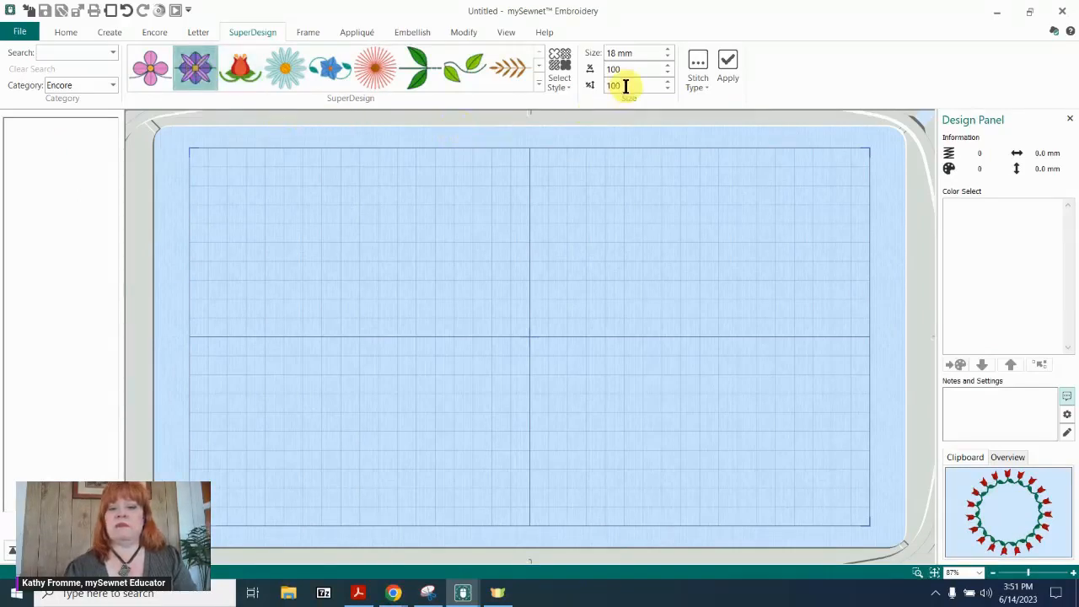
left_click(727, 64)
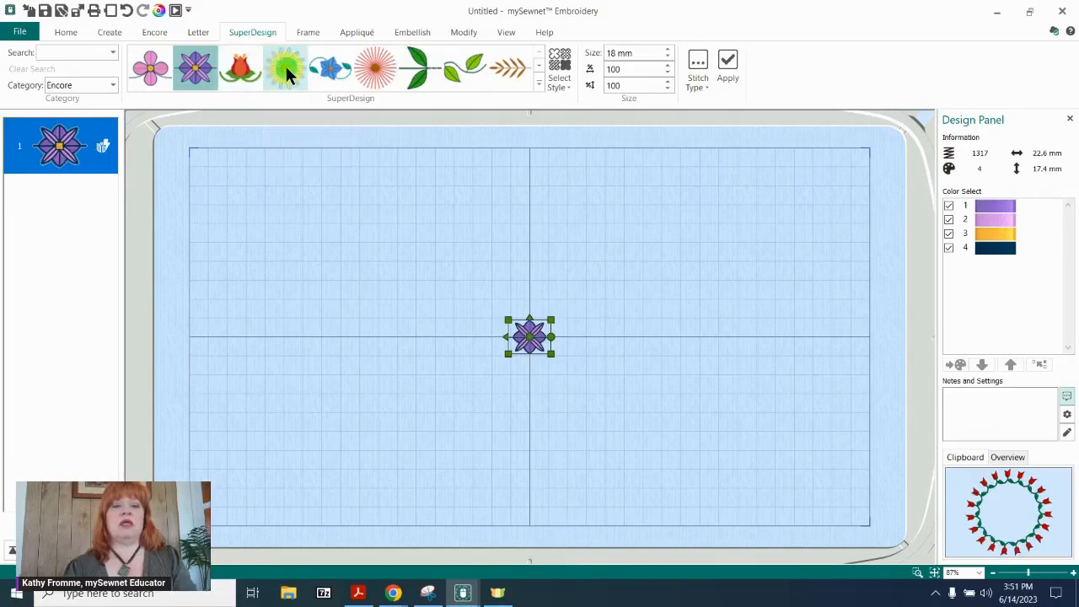
left_click(287, 72)
left_click(730, 67)
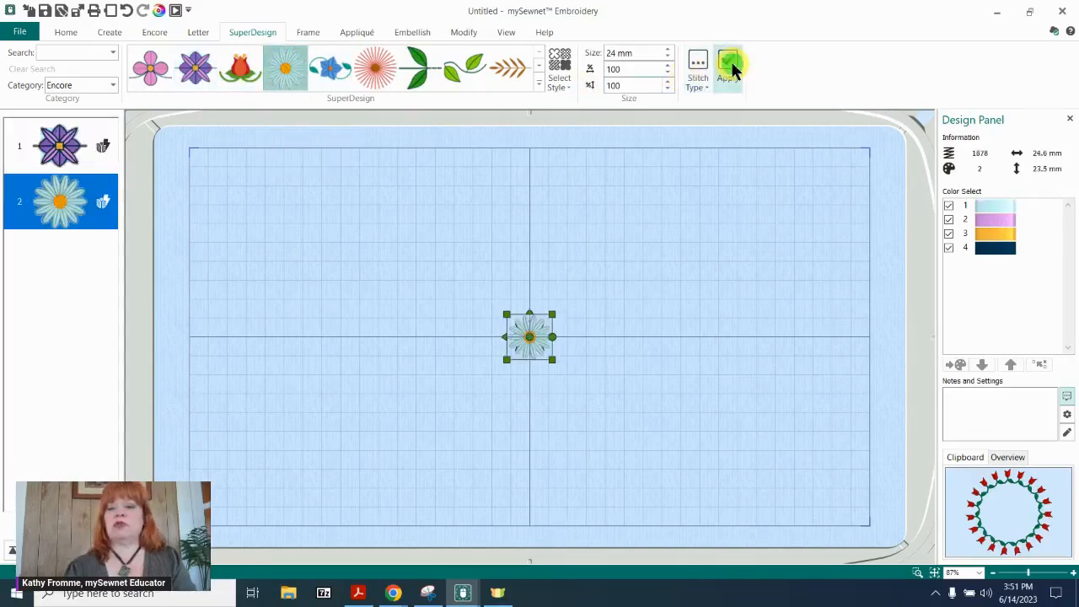
left_click(991, 208)
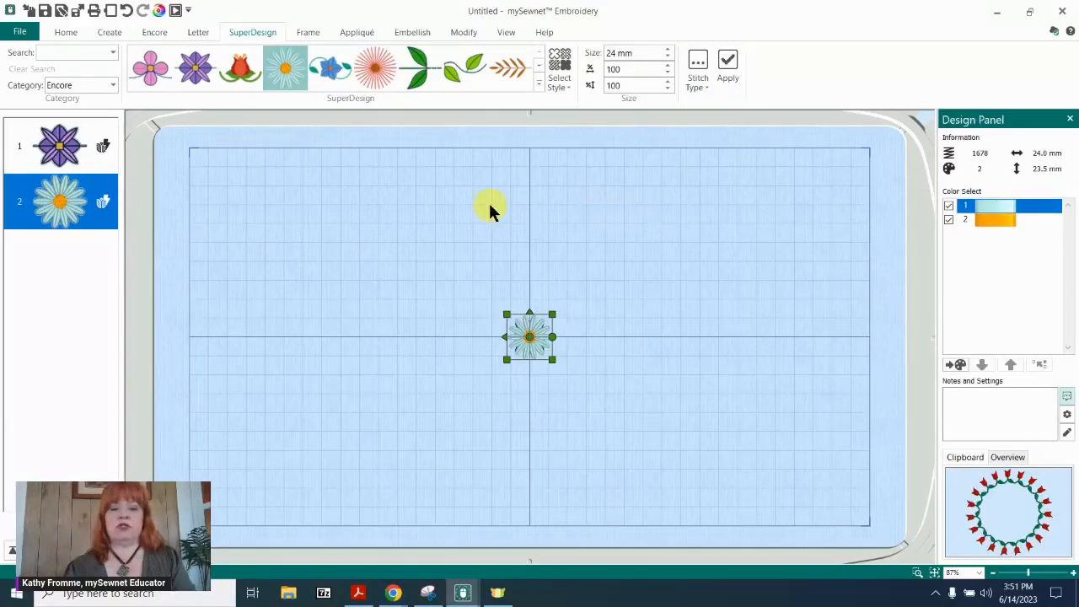
Recolour the daisy's petals to Robison-Anton Rayon 40 thread 2415 Floral Pink, and choose the hoop layout in Encore.
left_click(392, 263)
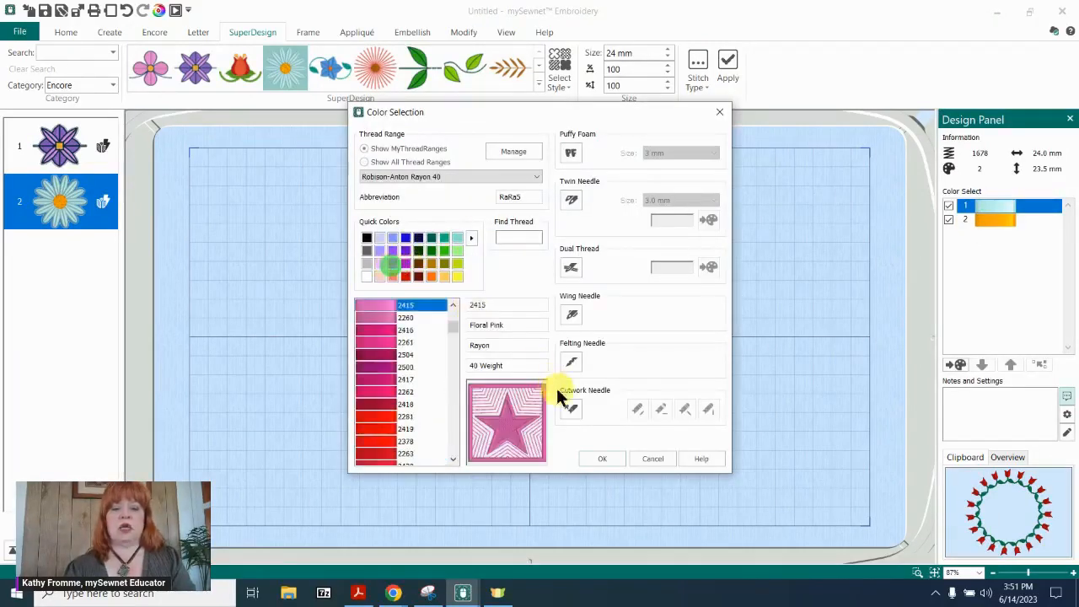
left_click(602, 459)
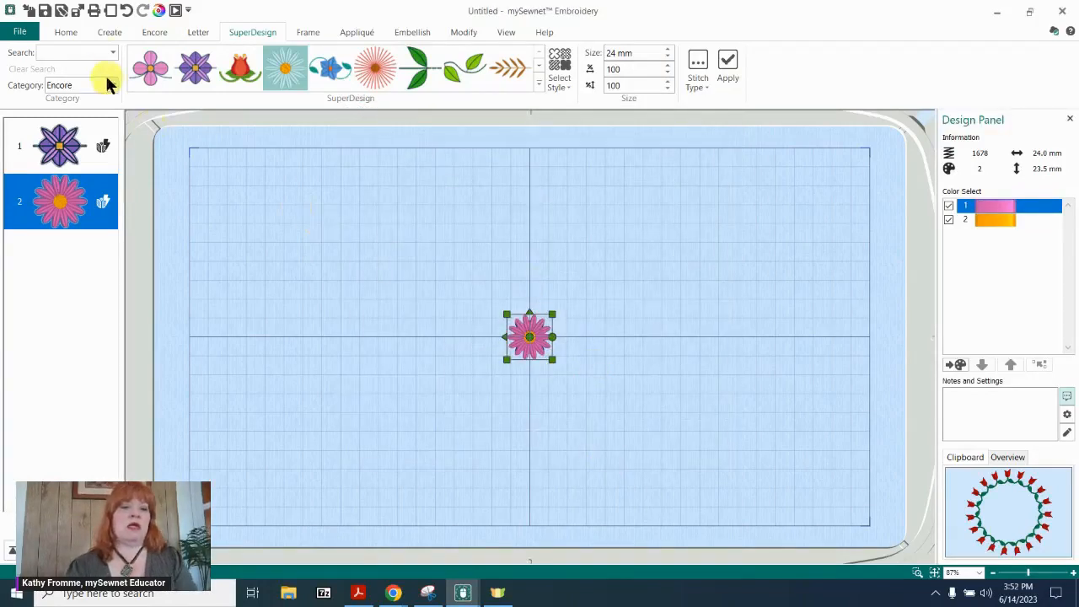
left_click(158, 31)
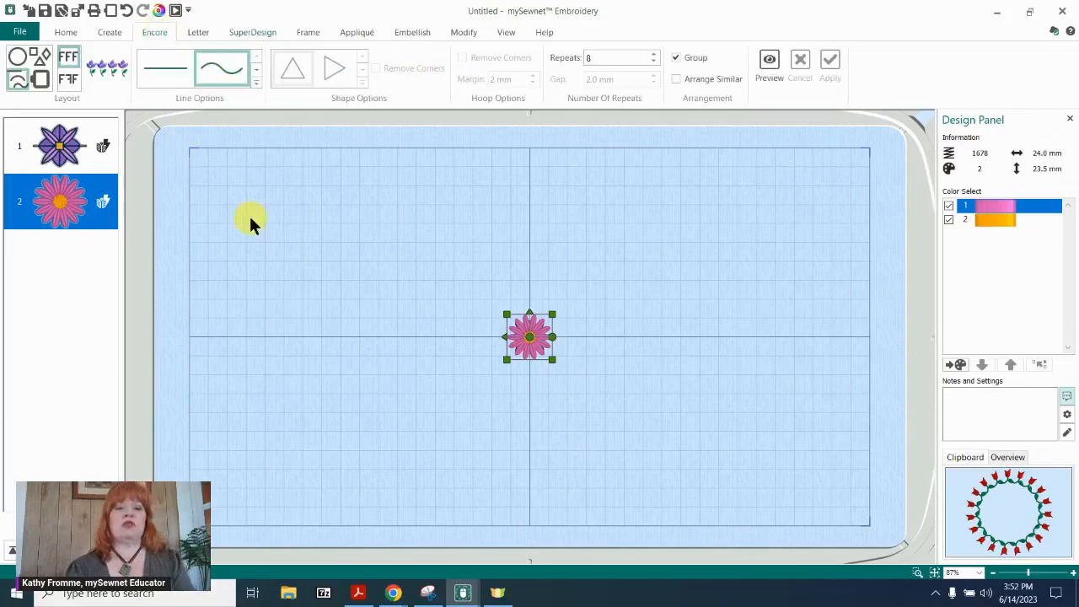
left_click(39, 79)
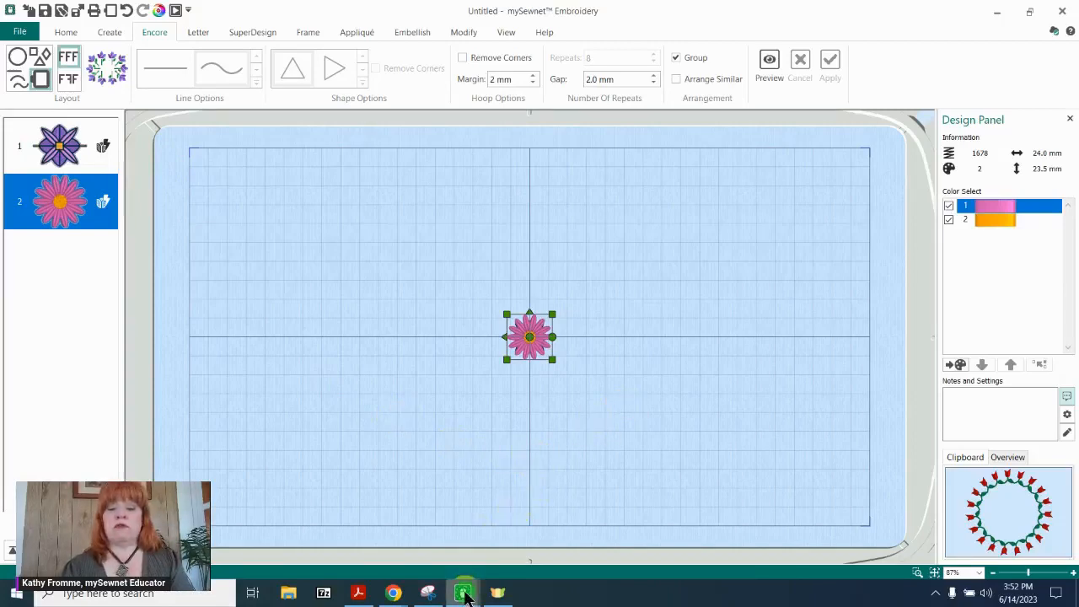
Switch to the "welcome to FB love" project to examine its hoop border, and return to the untitled flower project.
mouse_move(467, 595)
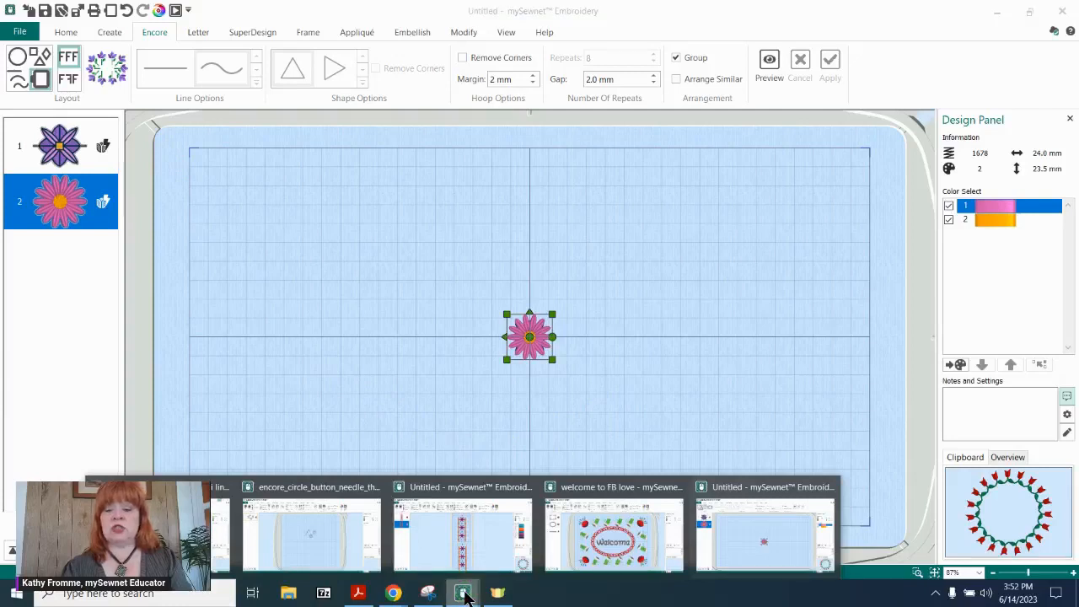
left_click(614, 535)
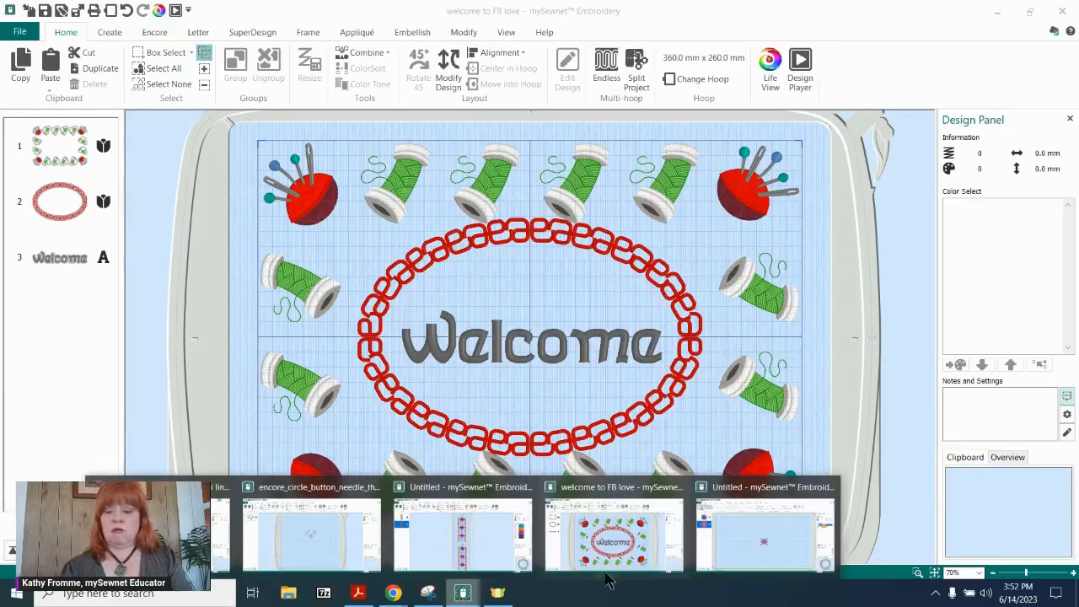
left_click(764, 535)
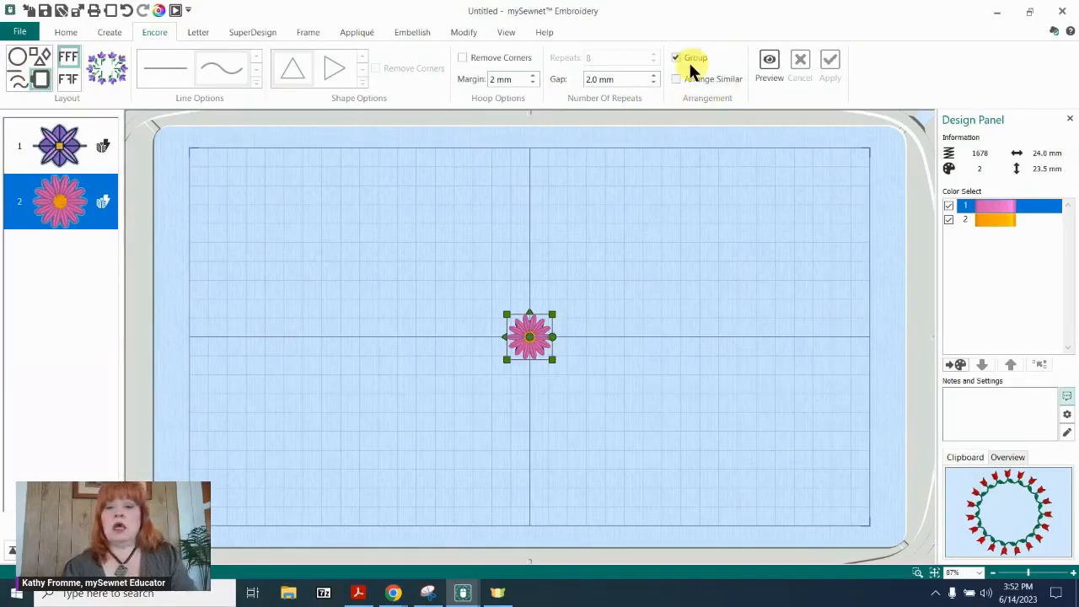
Preview the pink daisy repeated around the hoop with a 2 mm margin and 2.0 mm gap, and cancel the preview.
left_click(769, 62)
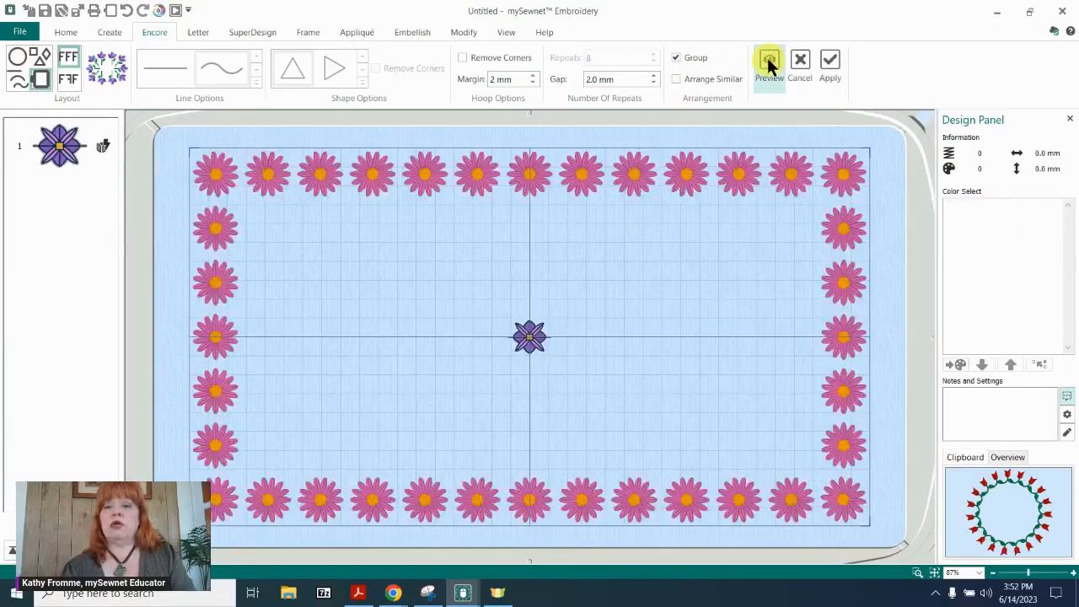
left_click(584, 280)
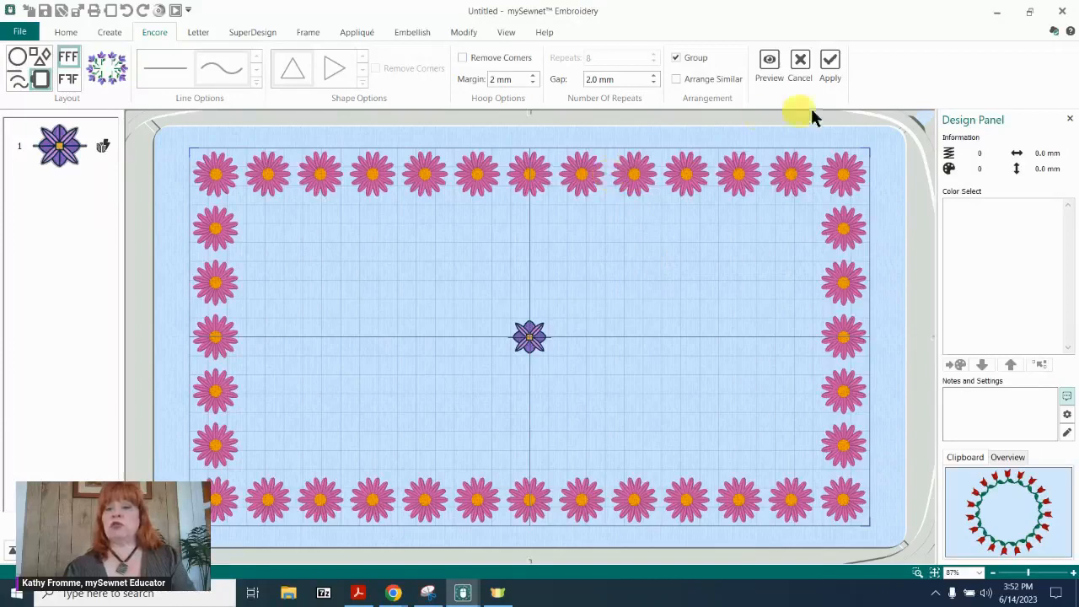
left_click(801, 66)
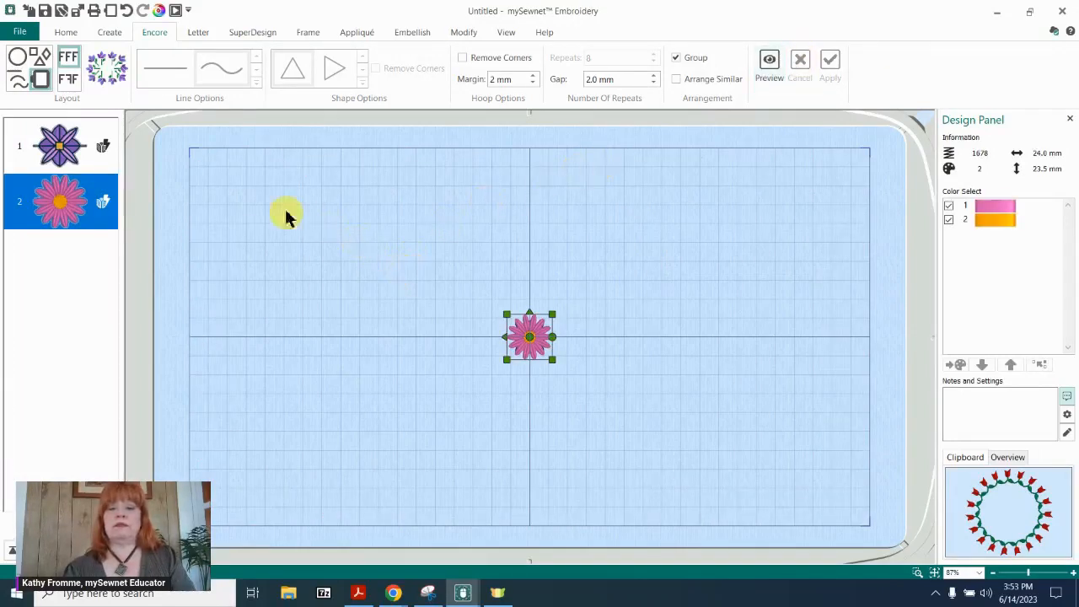
Preview both flowers around the hoop with purple flowers at the corners and daisies along the sides, and cancel it.
left_click(63, 148, "ctrl")
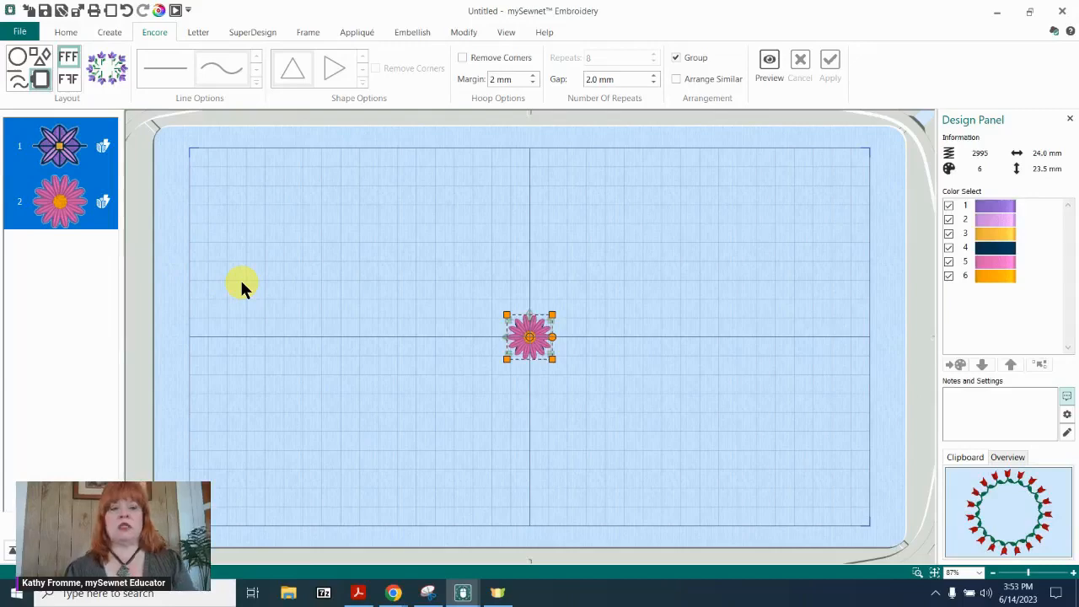
left_click(772, 61)
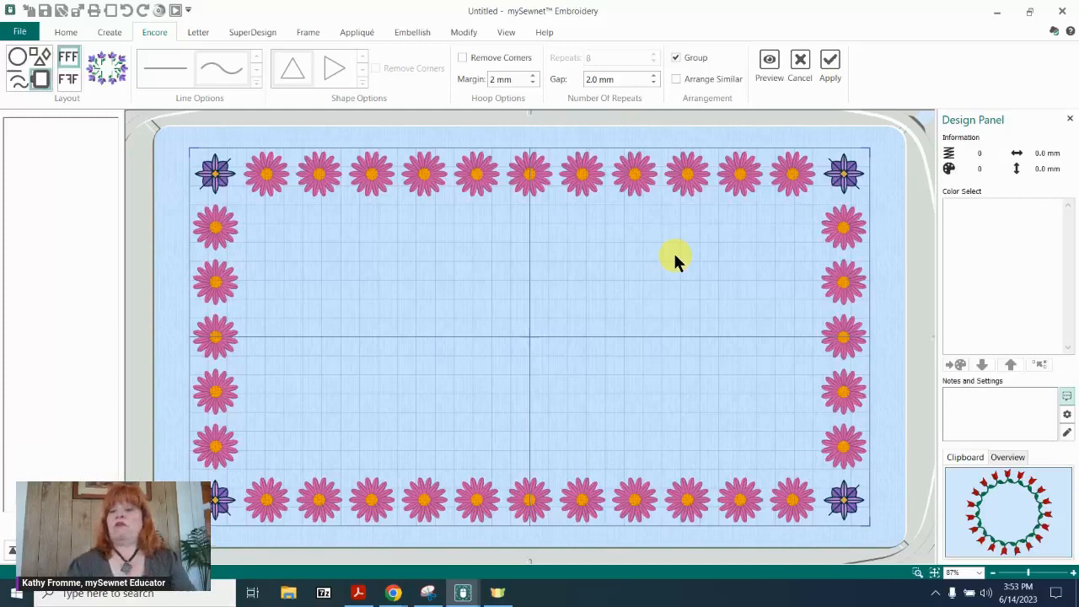
left_click(801, 66)
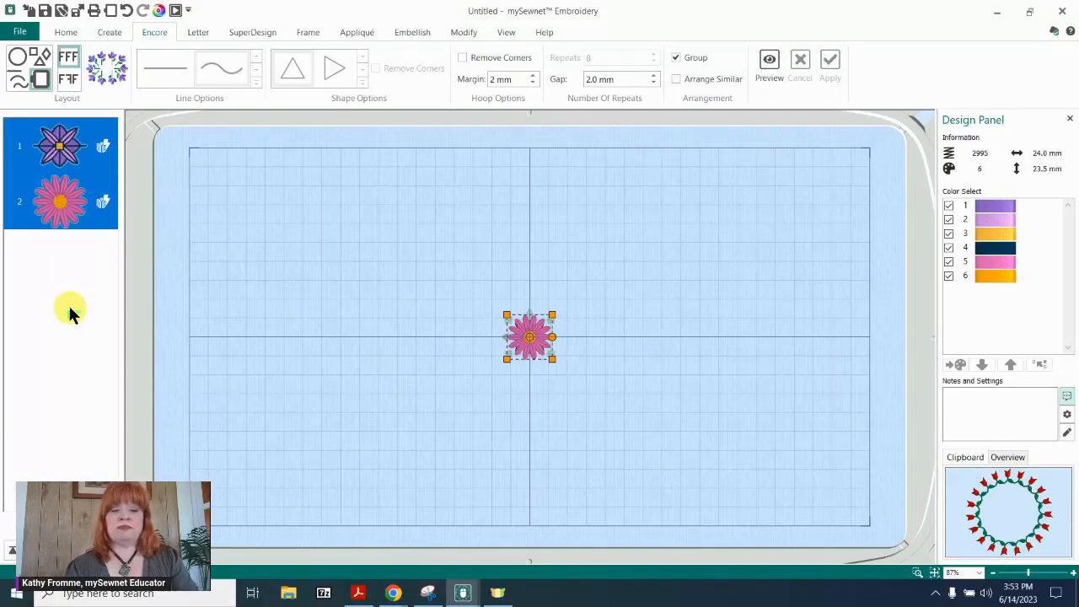
Move the pink daisy ahead of the purple flower in the stitching order.
left_click(88, 208)
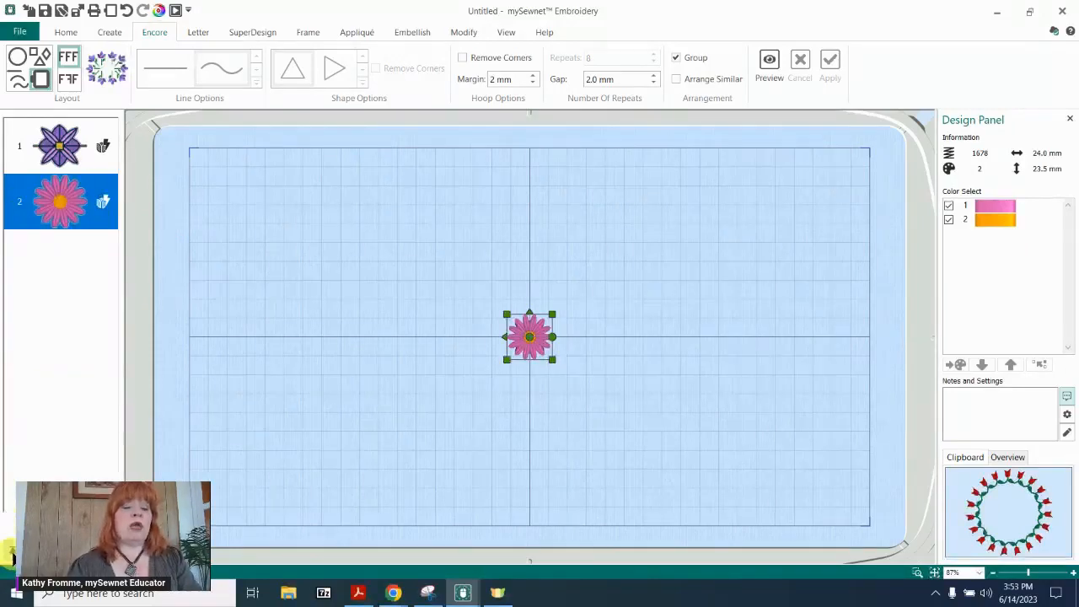
left_click(11, 552)
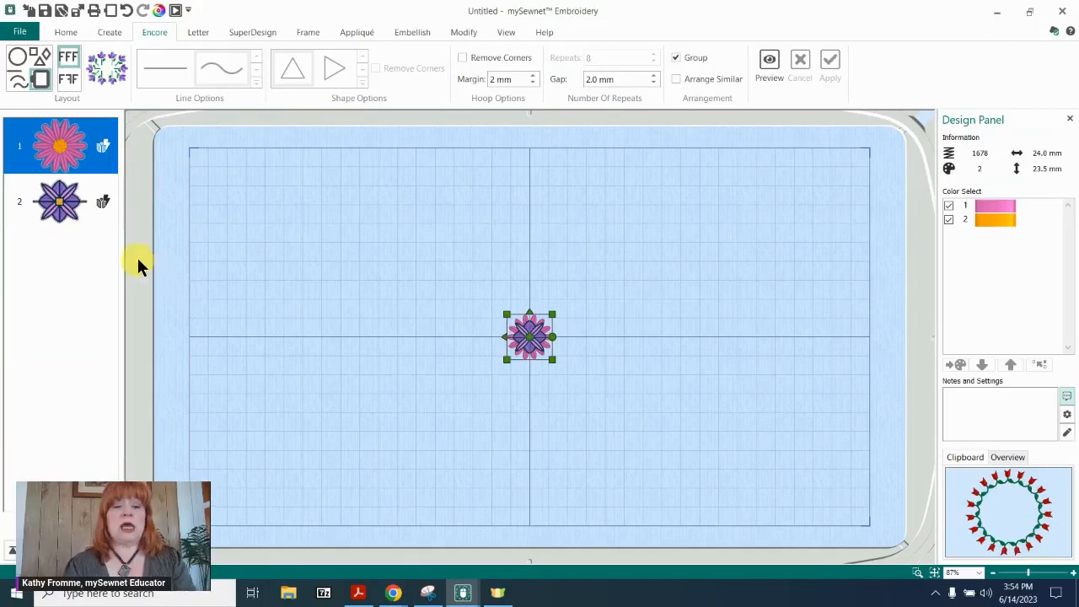
Preview both flowers around the hoop with daisies at the corners and purple flowers along the sides, and cancel the arrangement.
left_click(67, 213)
left_click(62, 157, "ctrl")
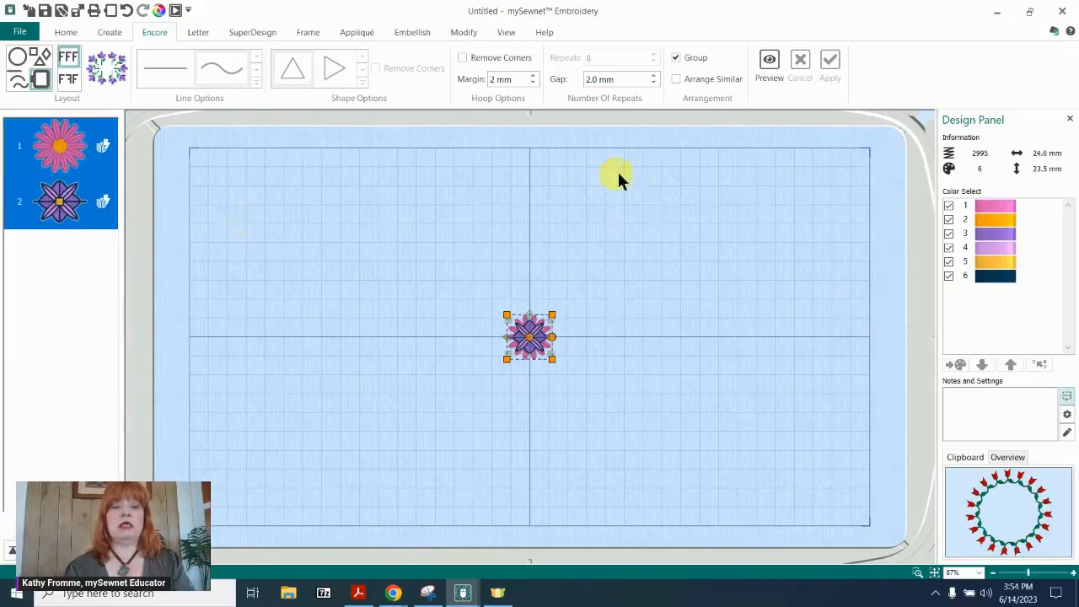
left_click(768, 63)
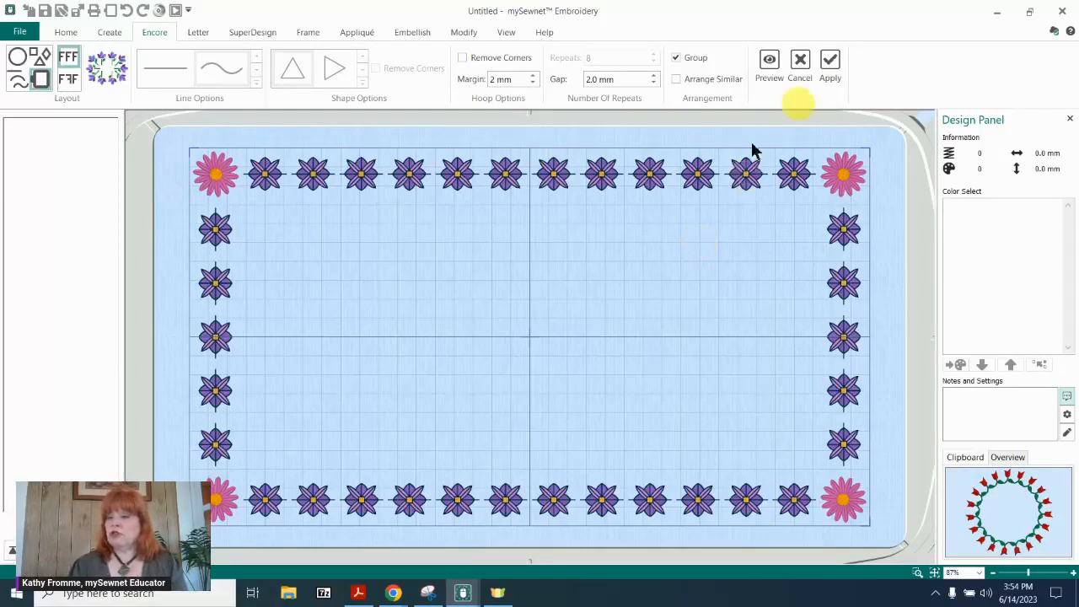
left_click(830, 63)
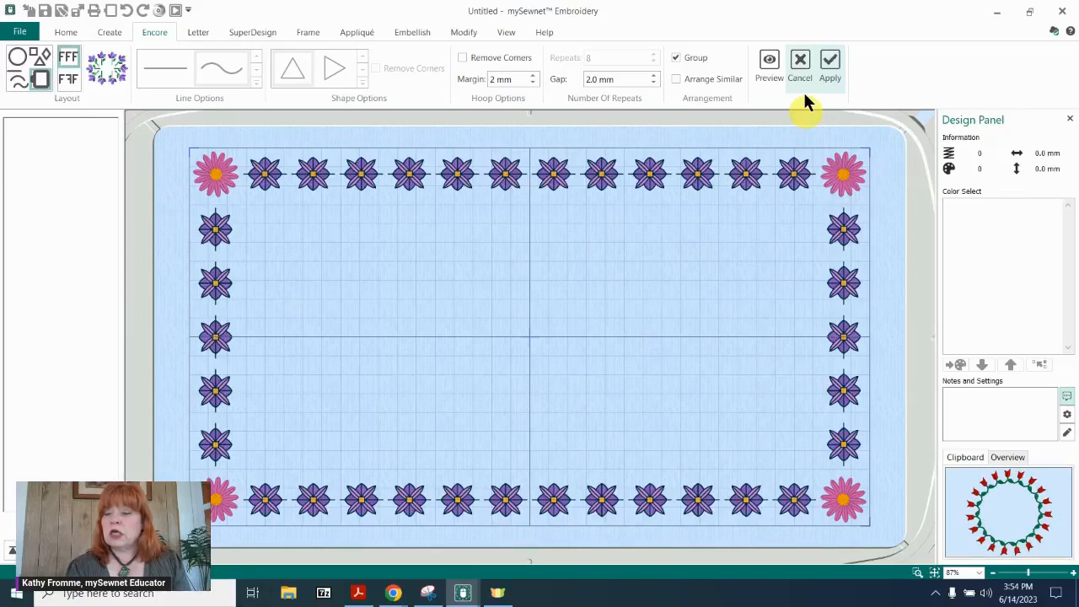
left_click(801, 64)
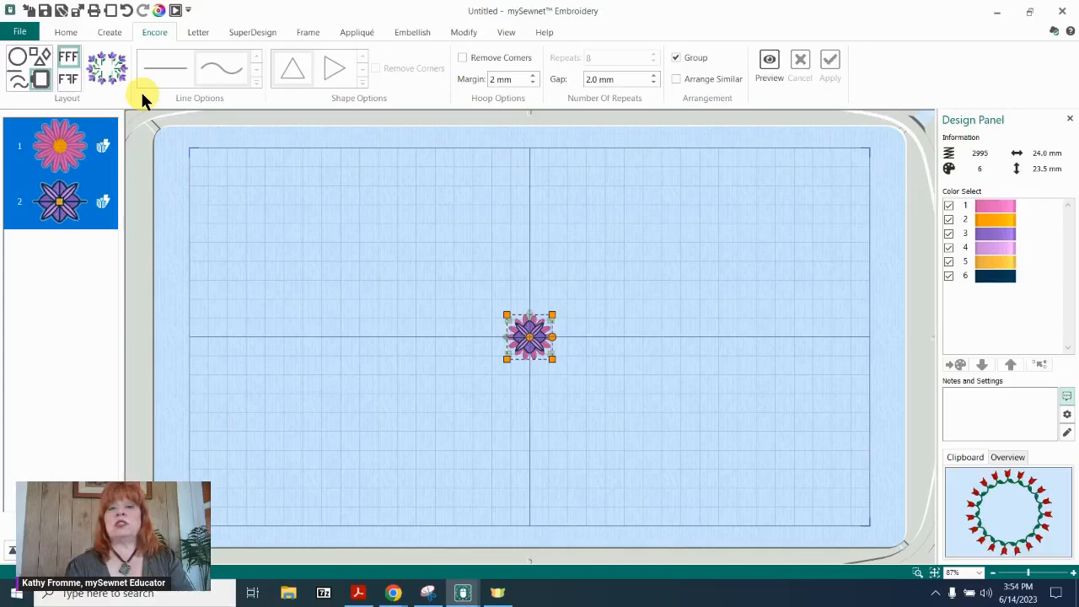
Move the pink daisy from the hoop centre to the hoop's lower-left area, and select the purple flower.
left_click(59, 145)
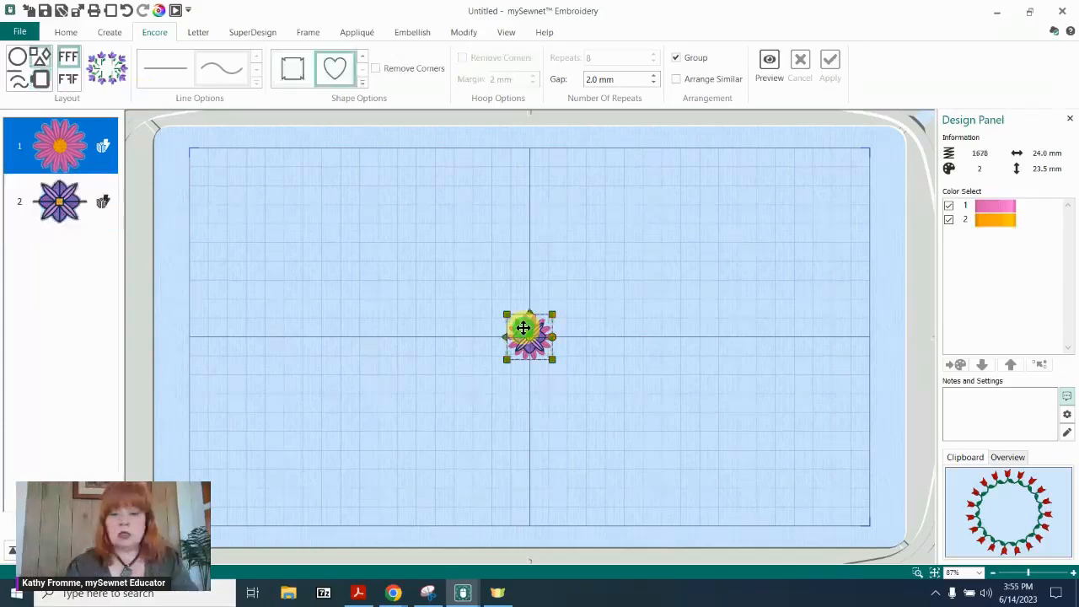
left_click_drag(529, 337, 63, 148)
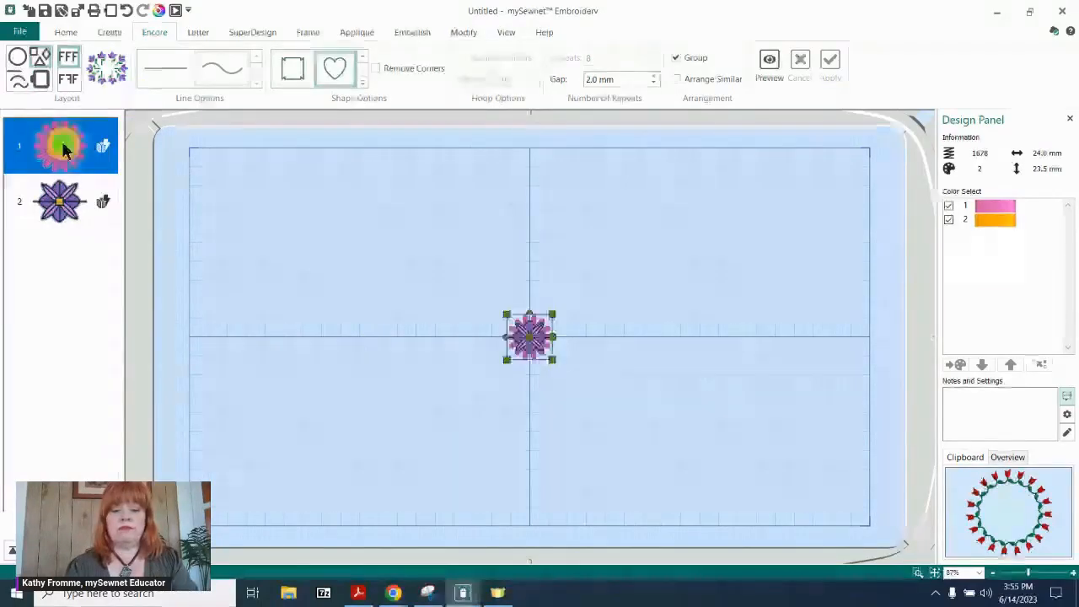
left_click(529, 338)
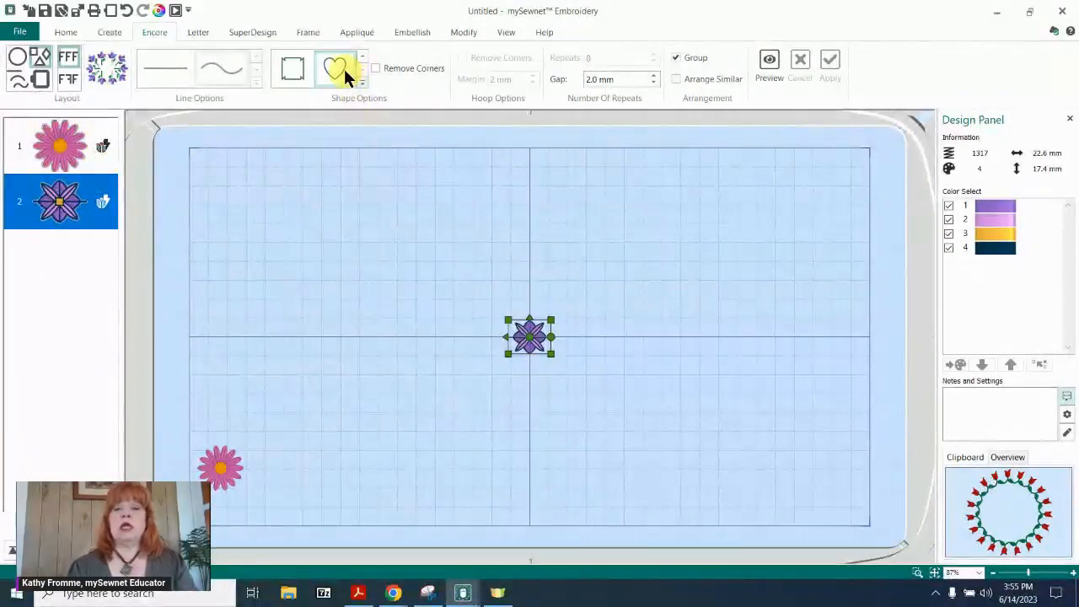
Preview the purple flower repeated around a heart shape with a 2.0 mm gap, and stretch the heart wider and taller.
left_click(769, 61)
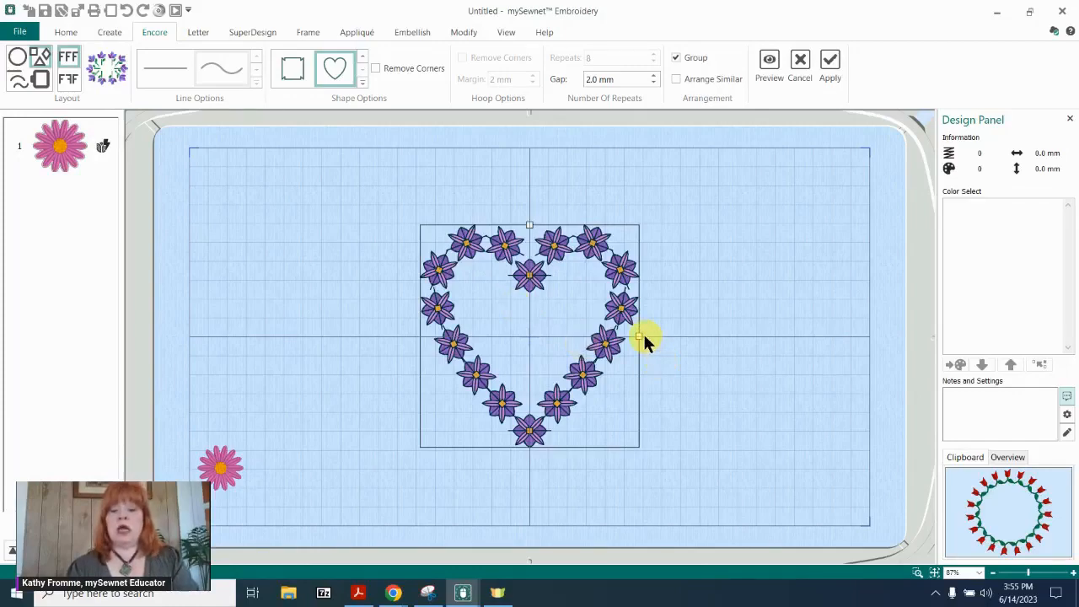
left_click_drag(642, 338, 668, 334)
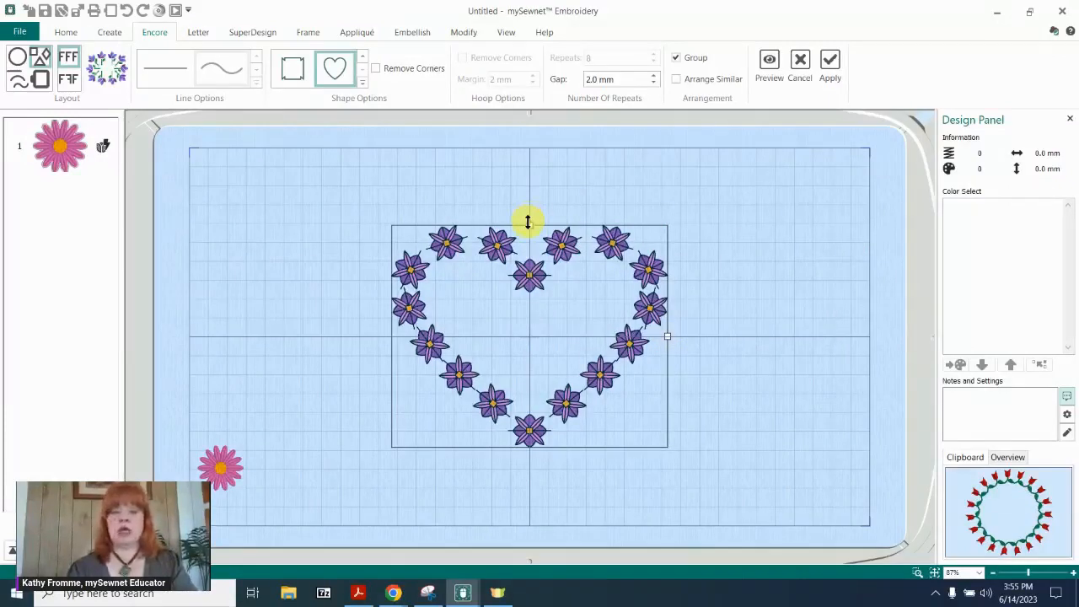
left_click_drag(529, 223, 529, 196)
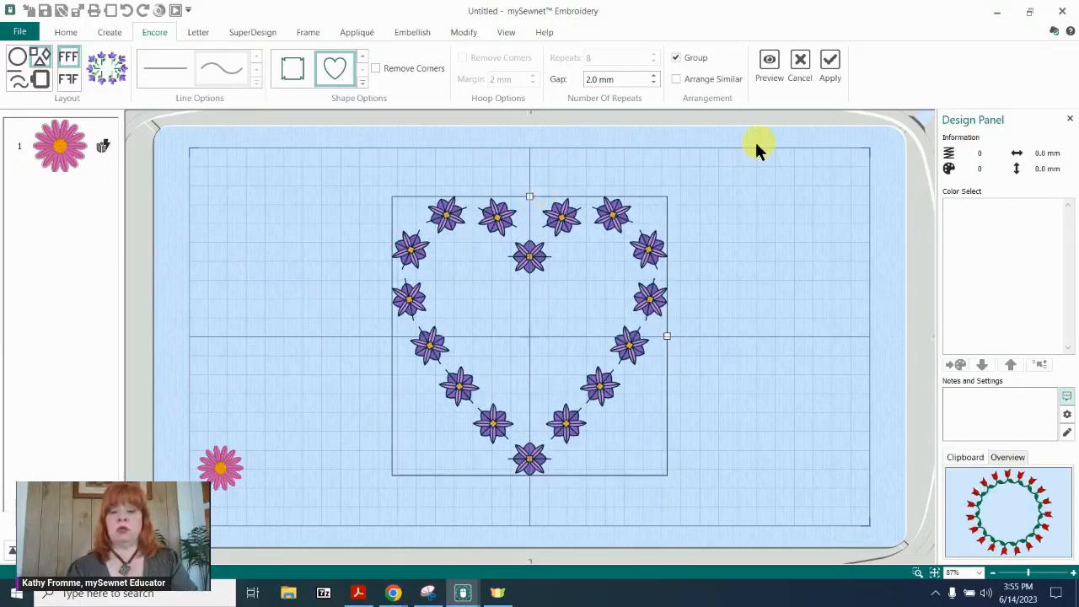
left_click(768, 63)
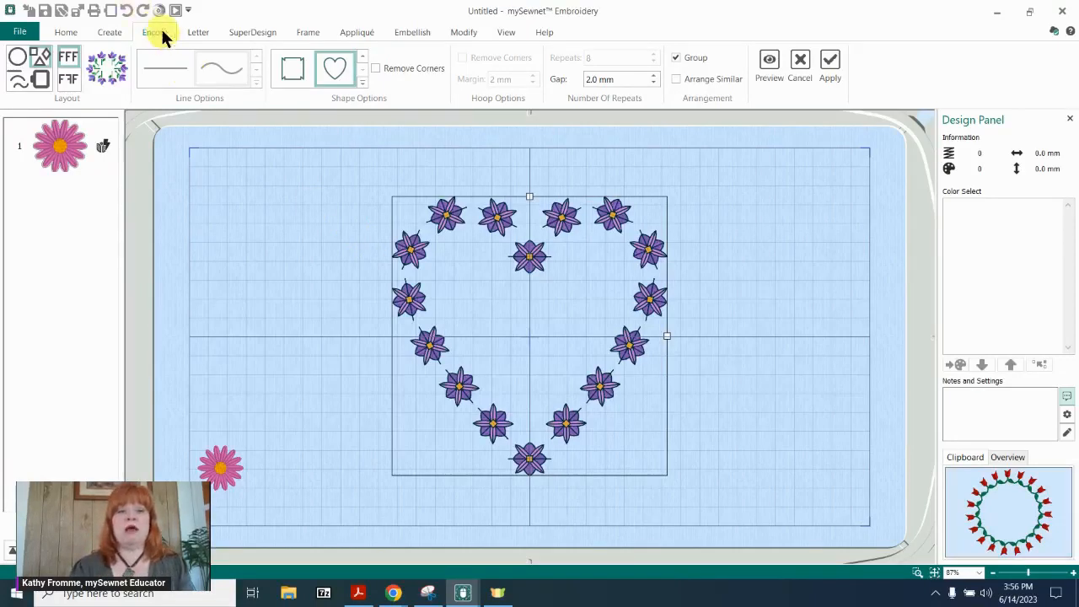
Open the Endless Embroidery settings to examine the marker and gap options, and close them without applying.
left_click(67, 34)
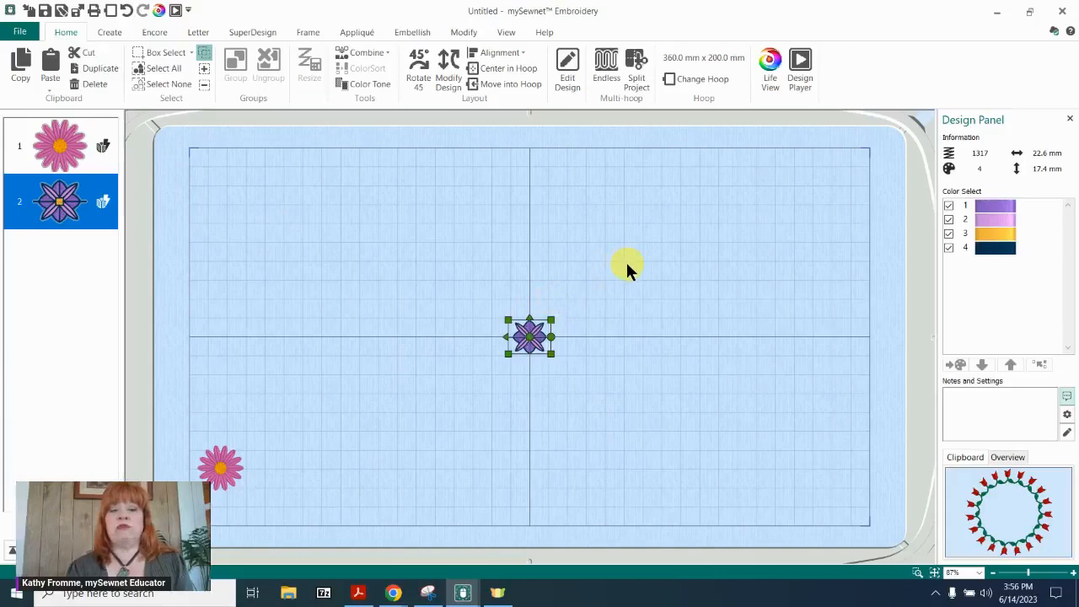
left_click(608, 70)
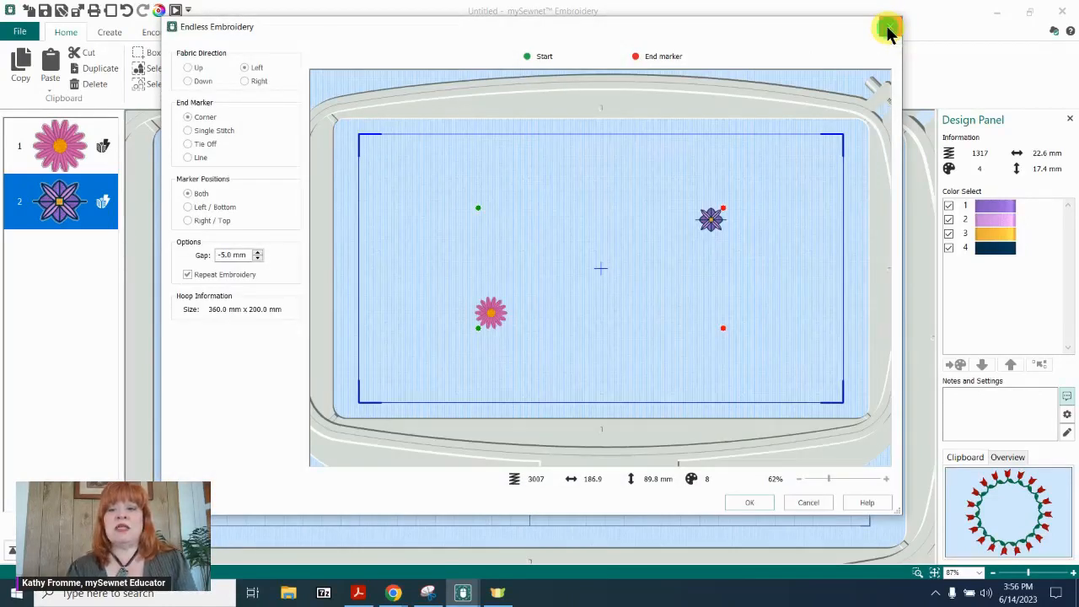
left_click(887, 30)
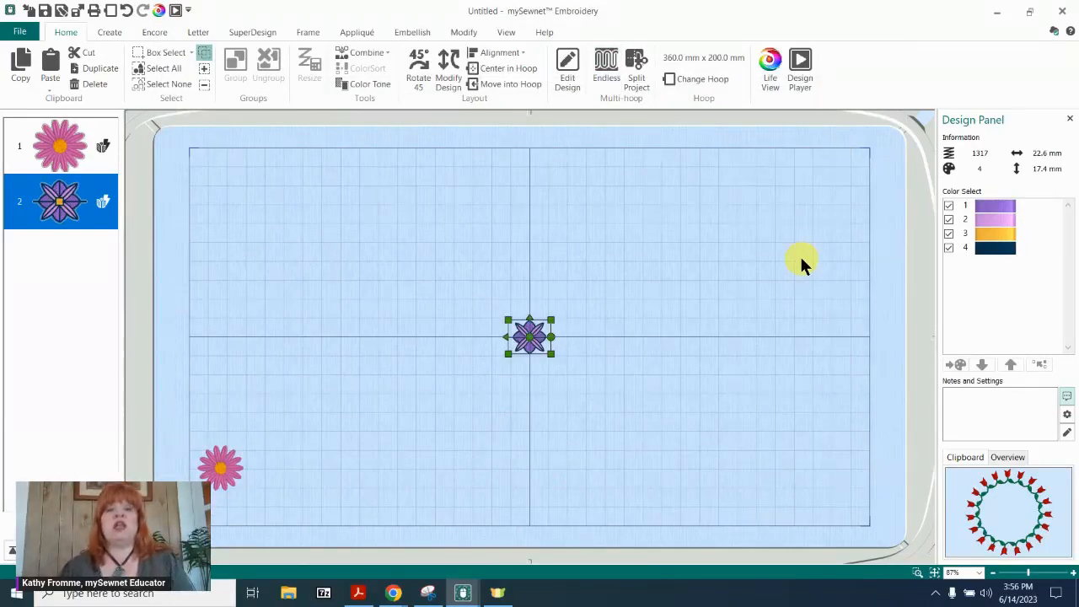